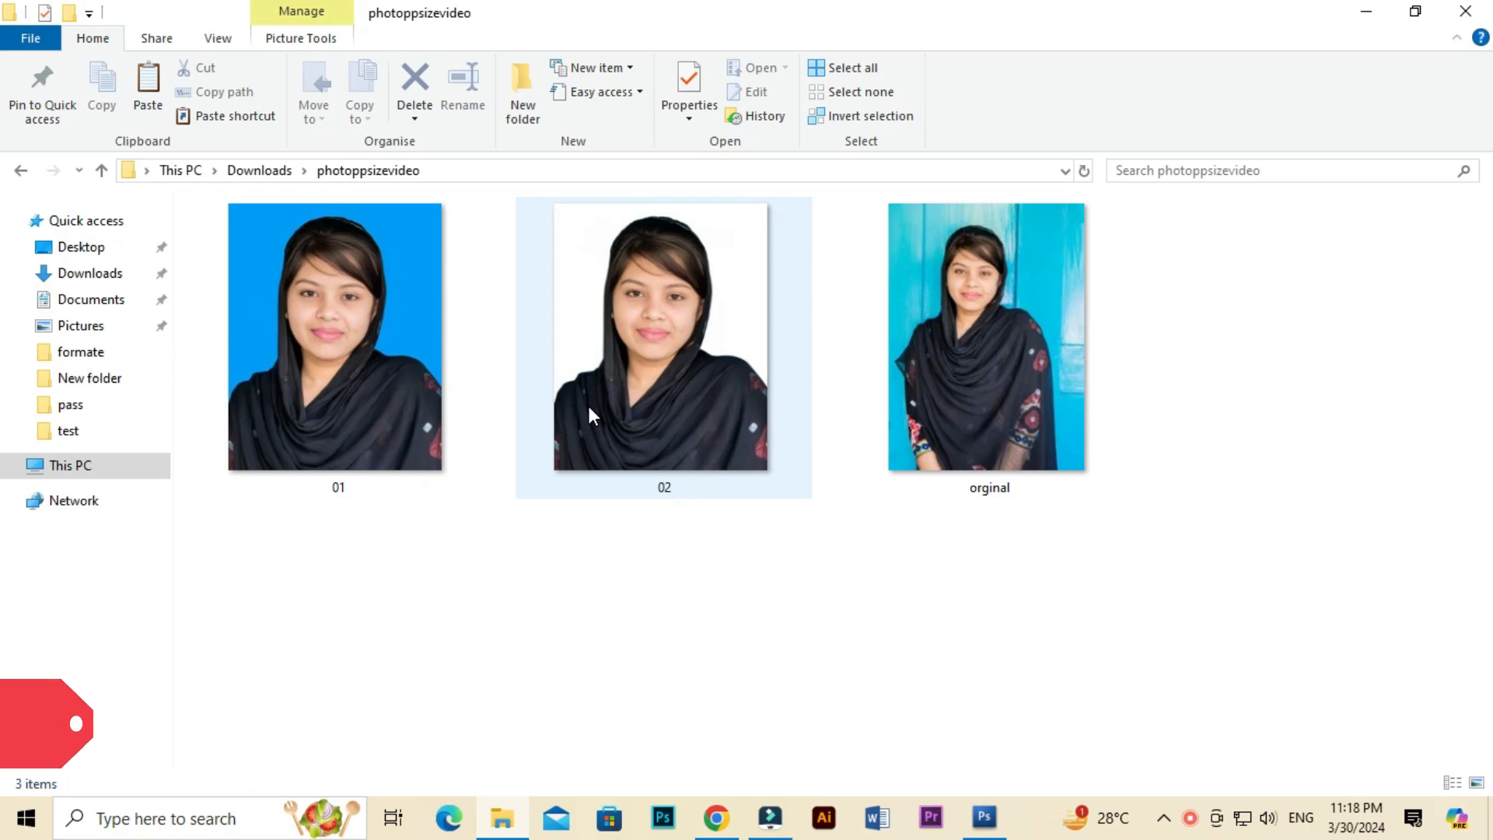
Open the orginal photo from the photoppsizevideo folder and examine the woman's face and clothing up close
mouse_move(589, 414)
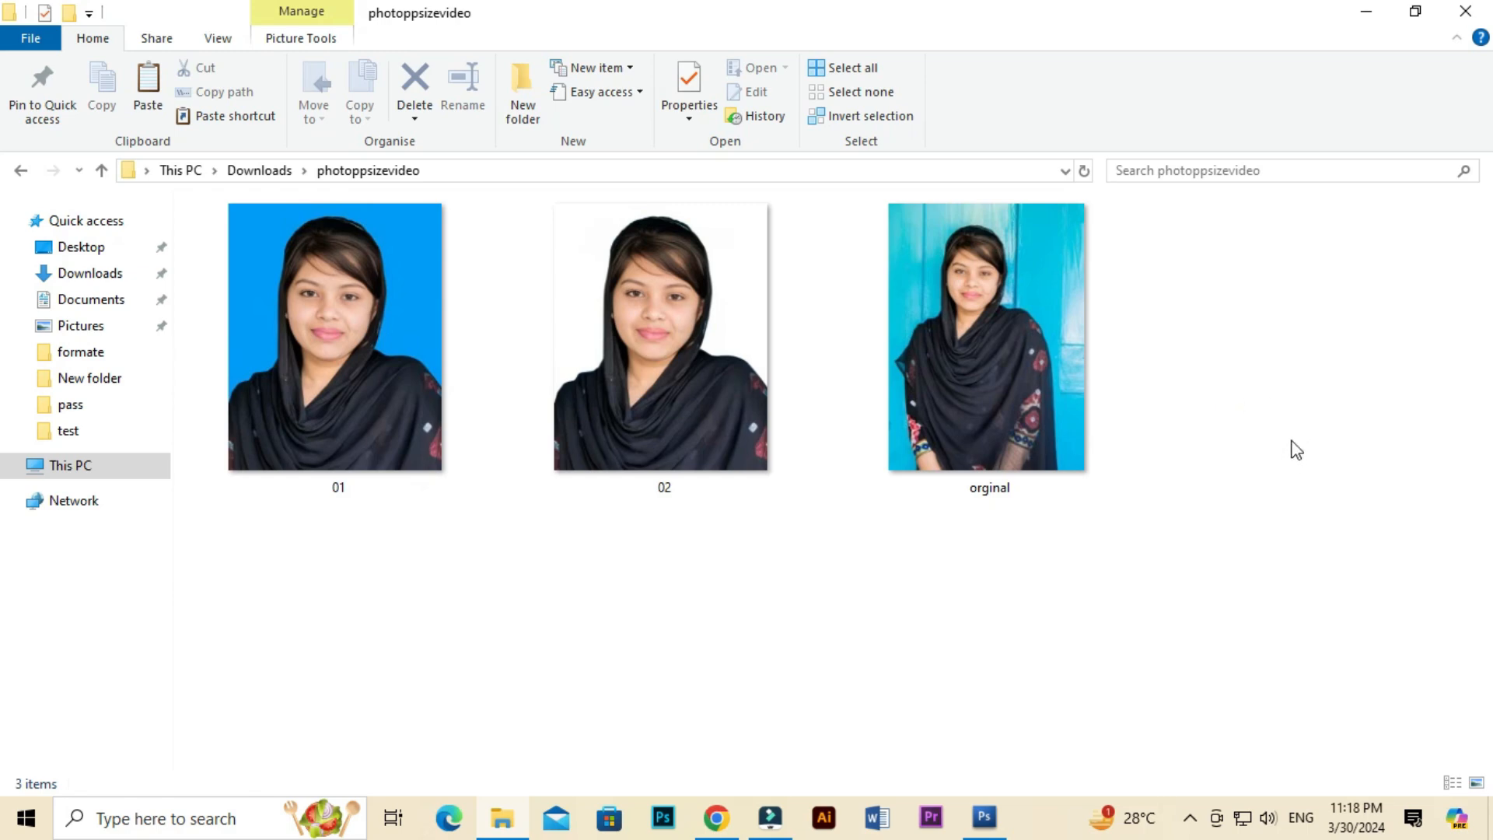
left_click_drag(1270, 469, 345, 371)
left_click(677, 595)
left_click(993, 293)
double_click(993, 292)
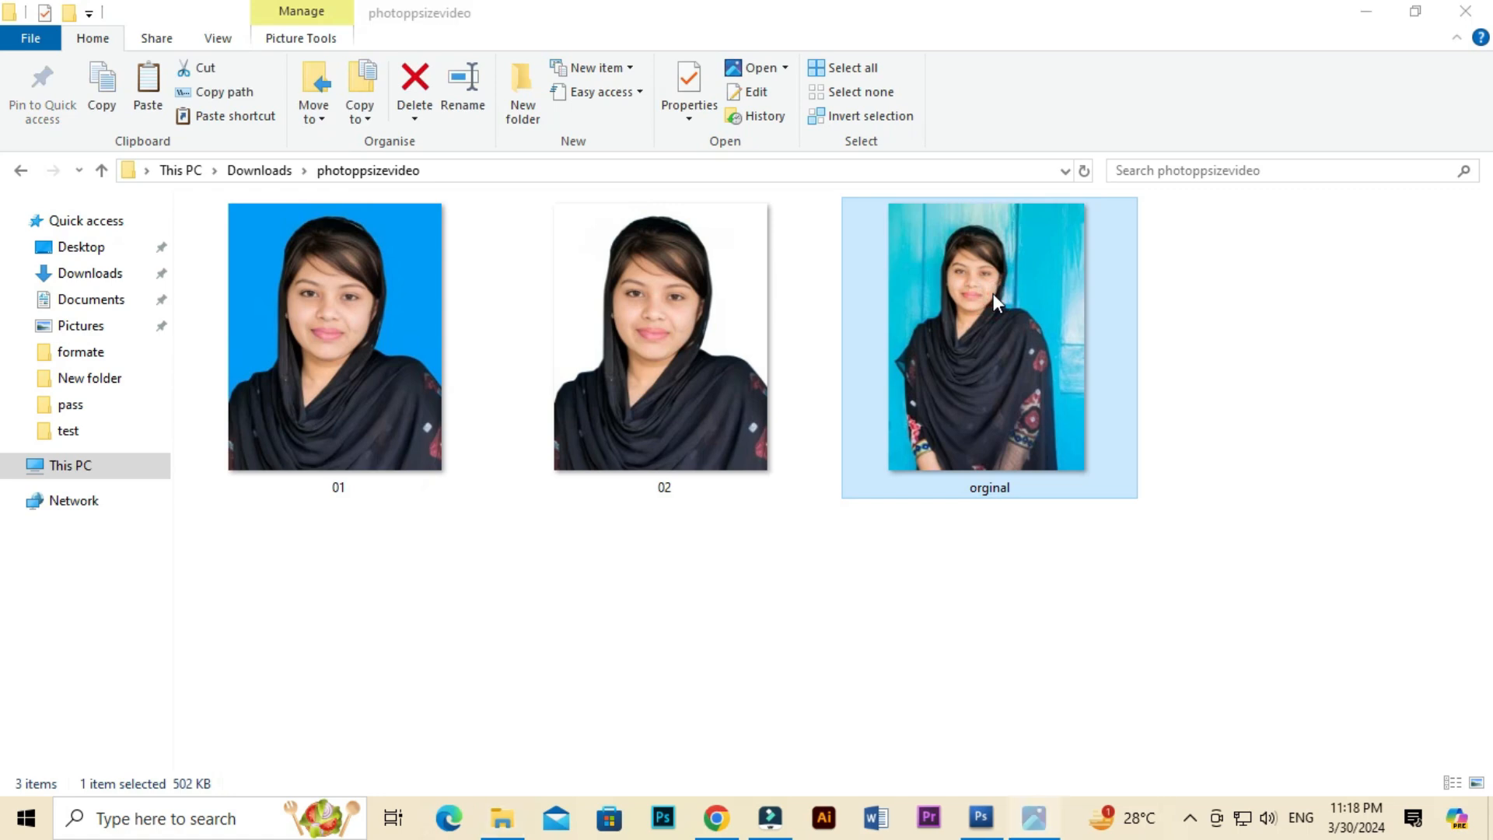
scroll(740, 274, "up", 3)
scroll(843, 253, "up", 1)
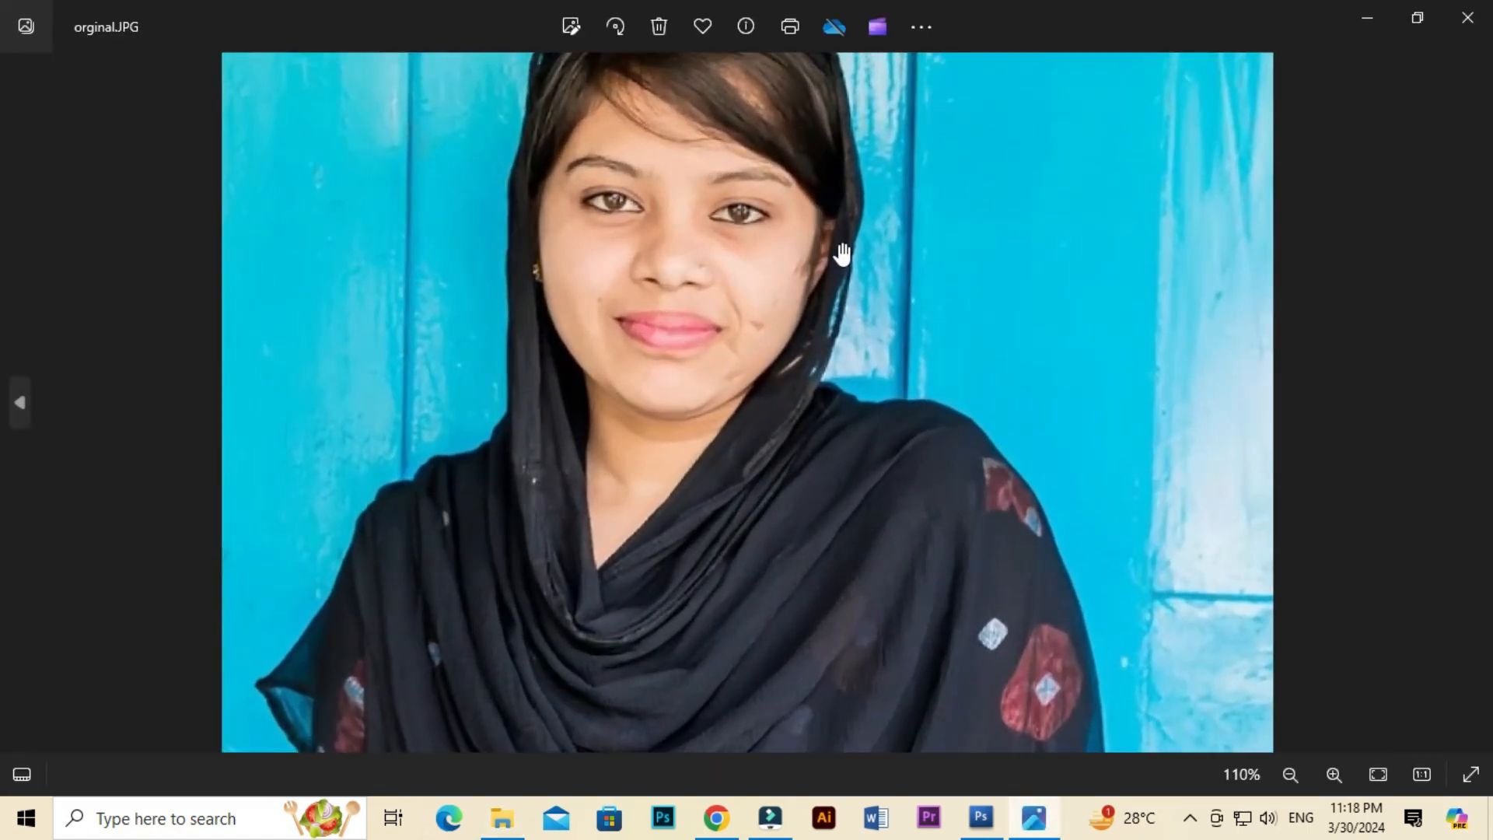
left_click_drag(837, 244, 903, 423)
scroll(856, 309, "down", 1)
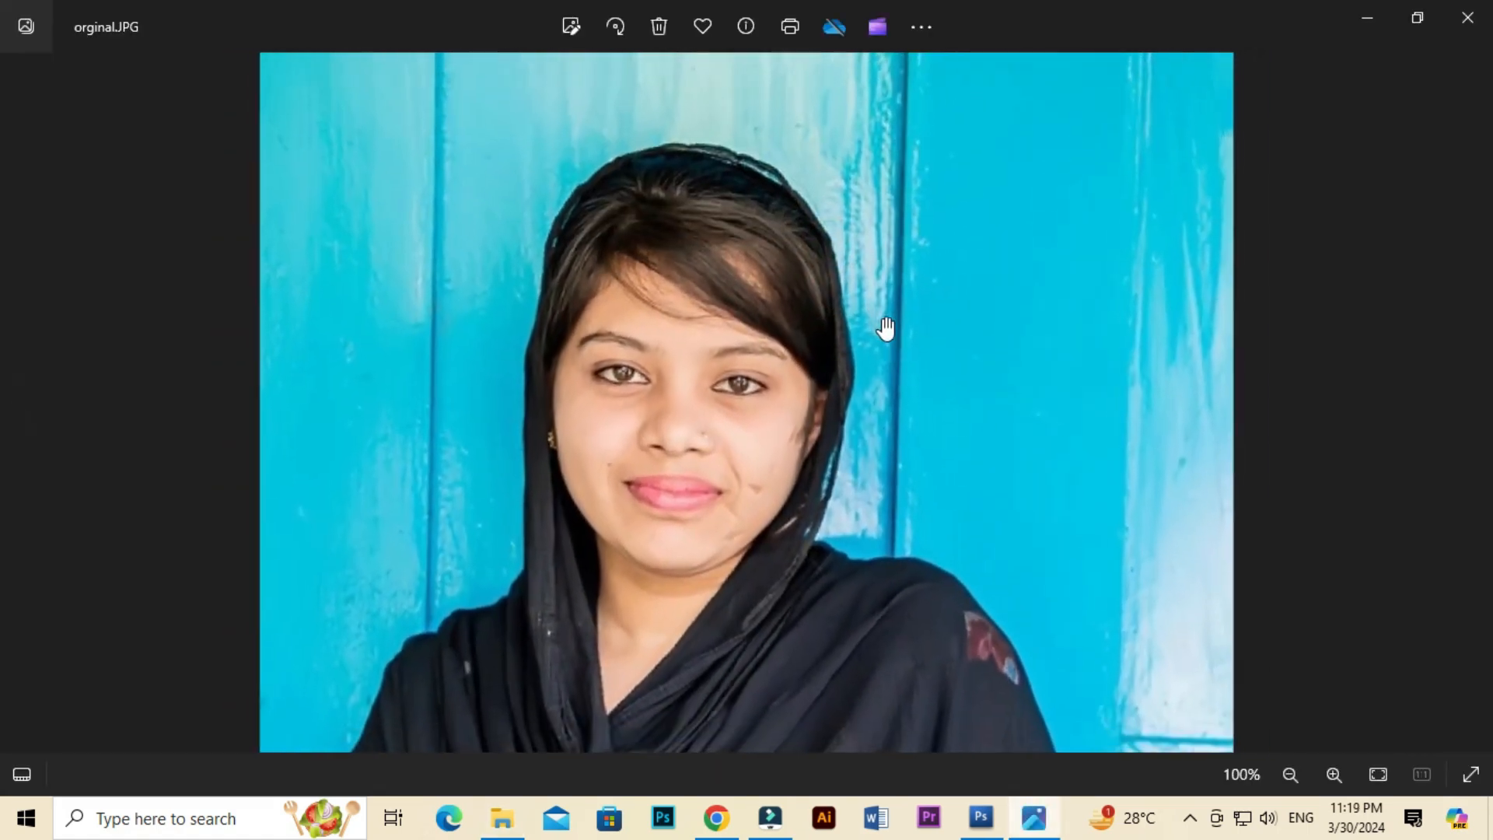
left_click_drag(739, 478, 604, 297)
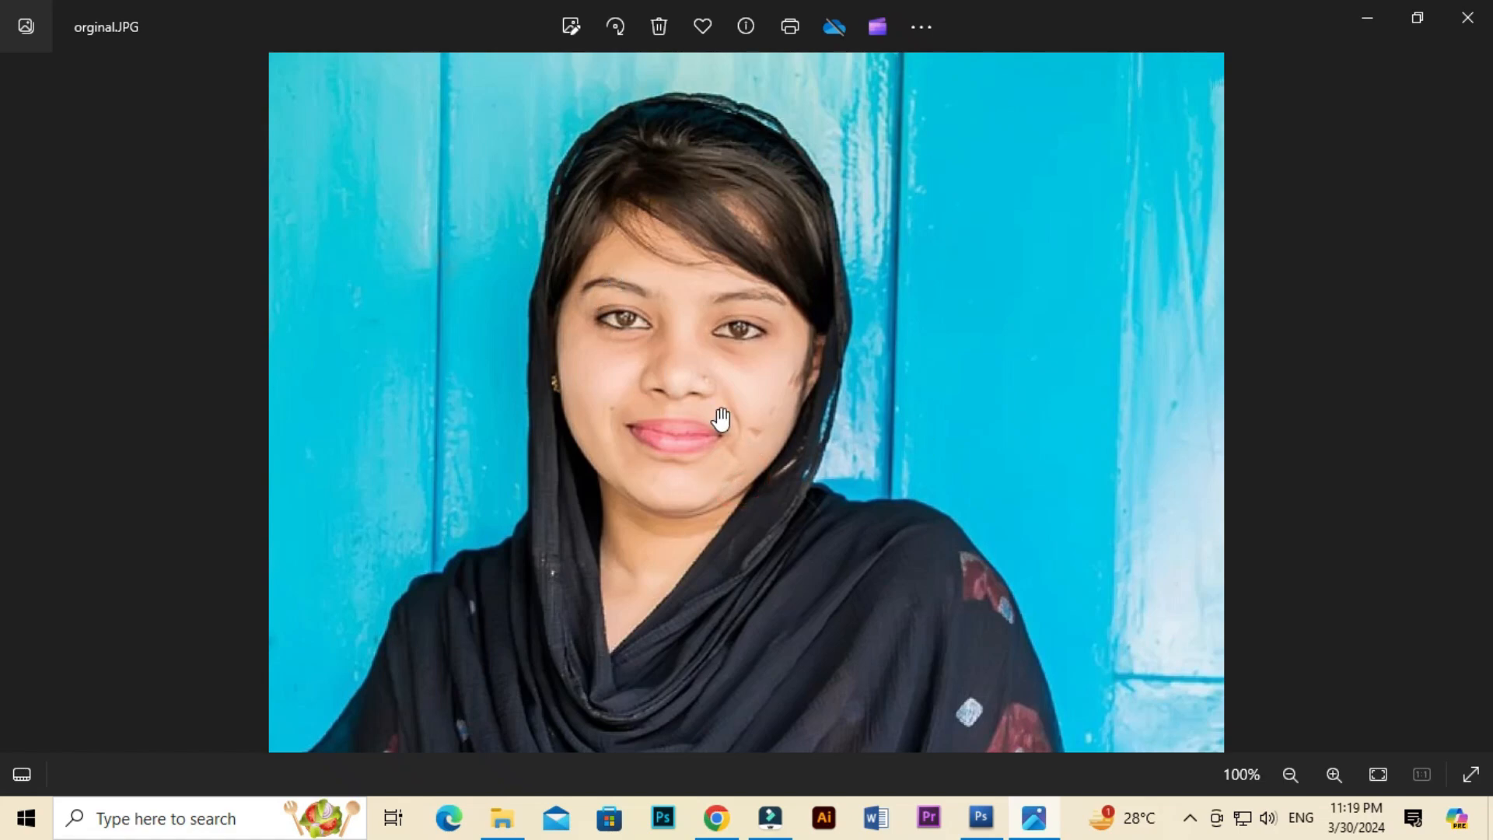
scroll(716, 376, "up", 3)
scroll(777, 395, "down", 5)
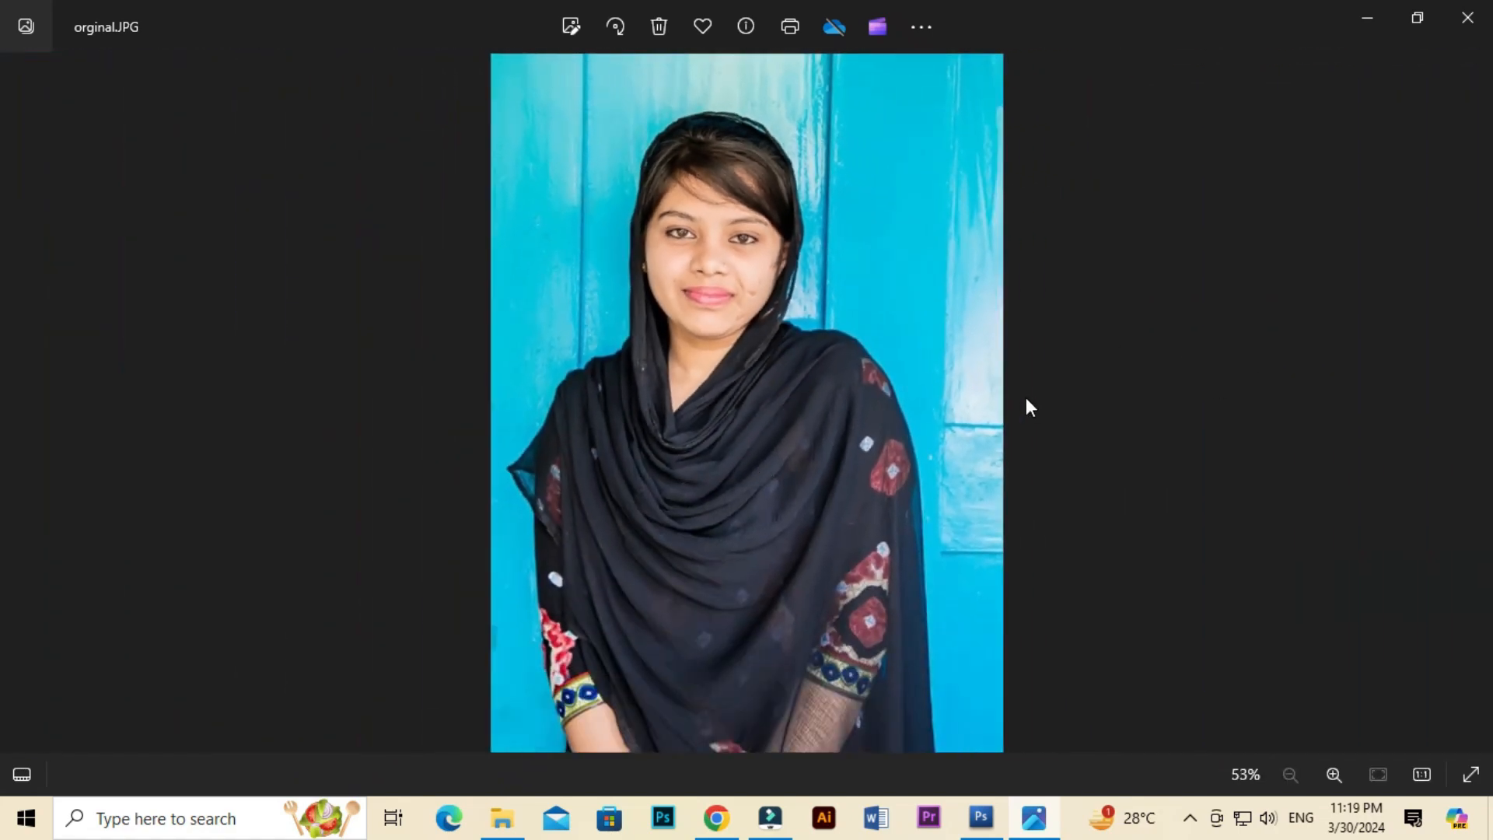
Compare the finished passport photos 01 and 02 with the orginal photo, and close the viewer
key("Left")
scroll(771, 324, "up", 3)
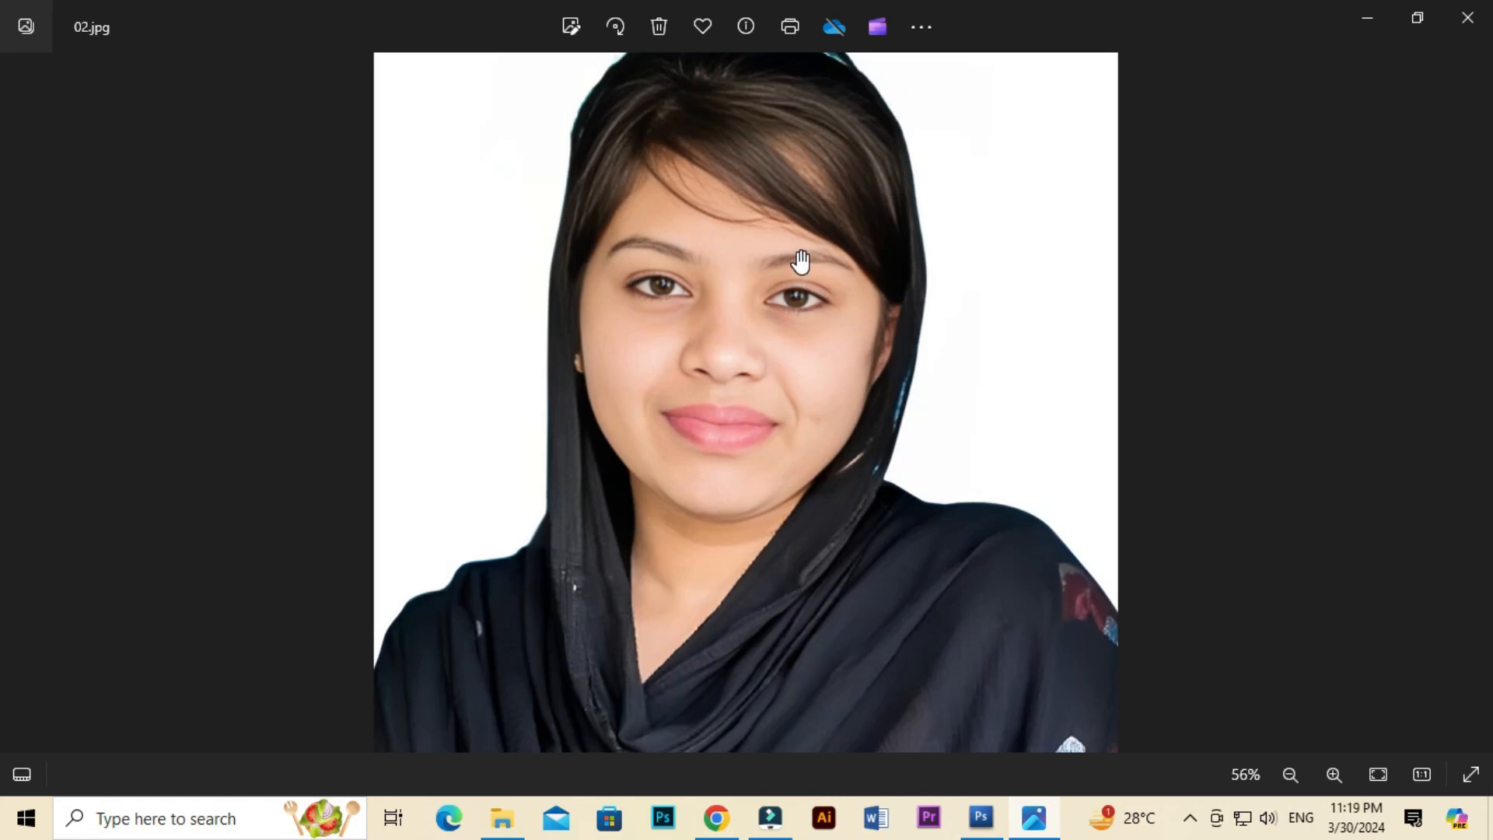
scroll(907, 299, "down", 2)
key("Left")
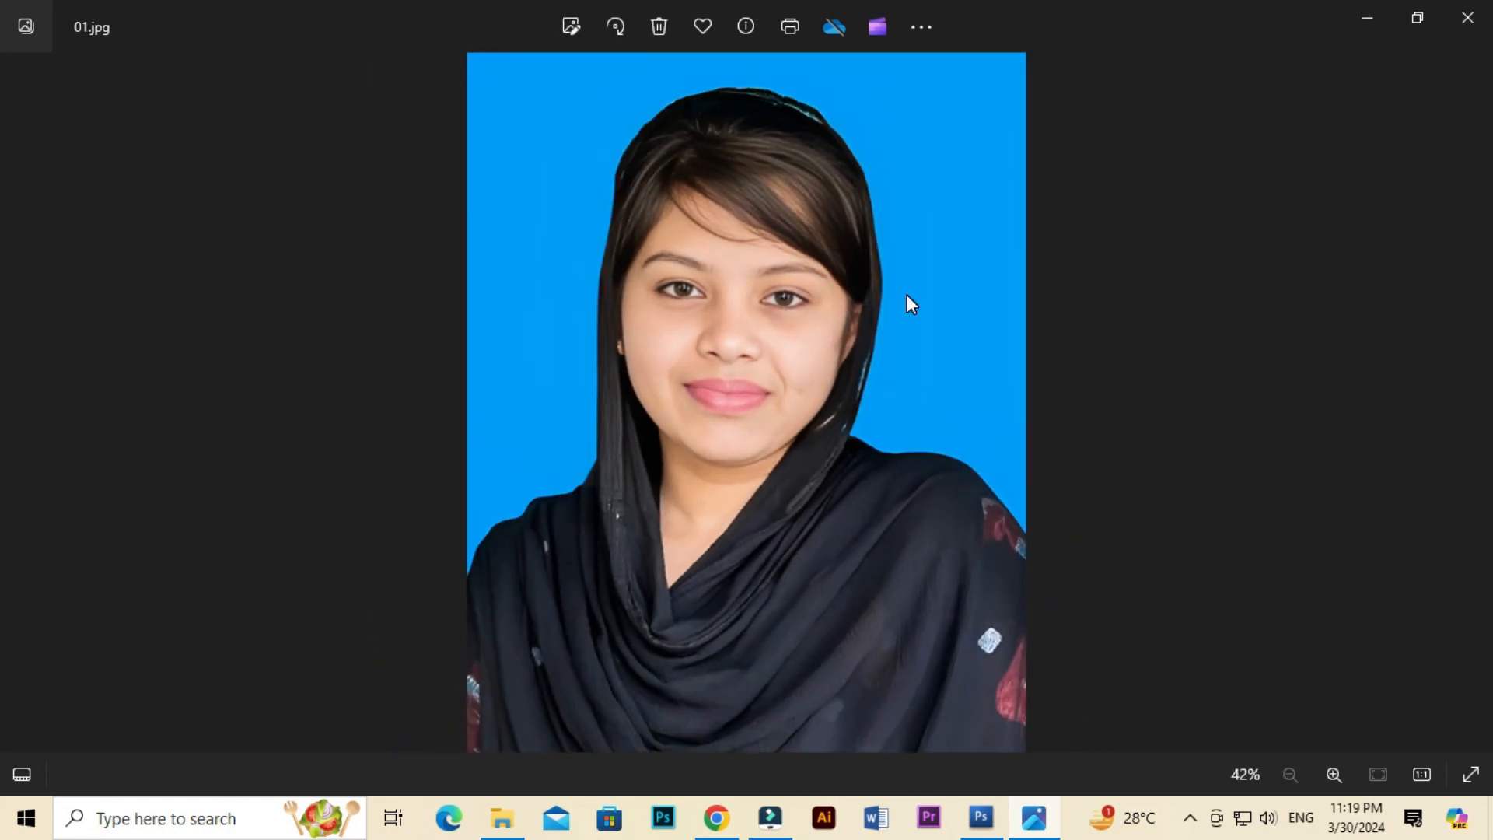
key("Left")
key("Left")
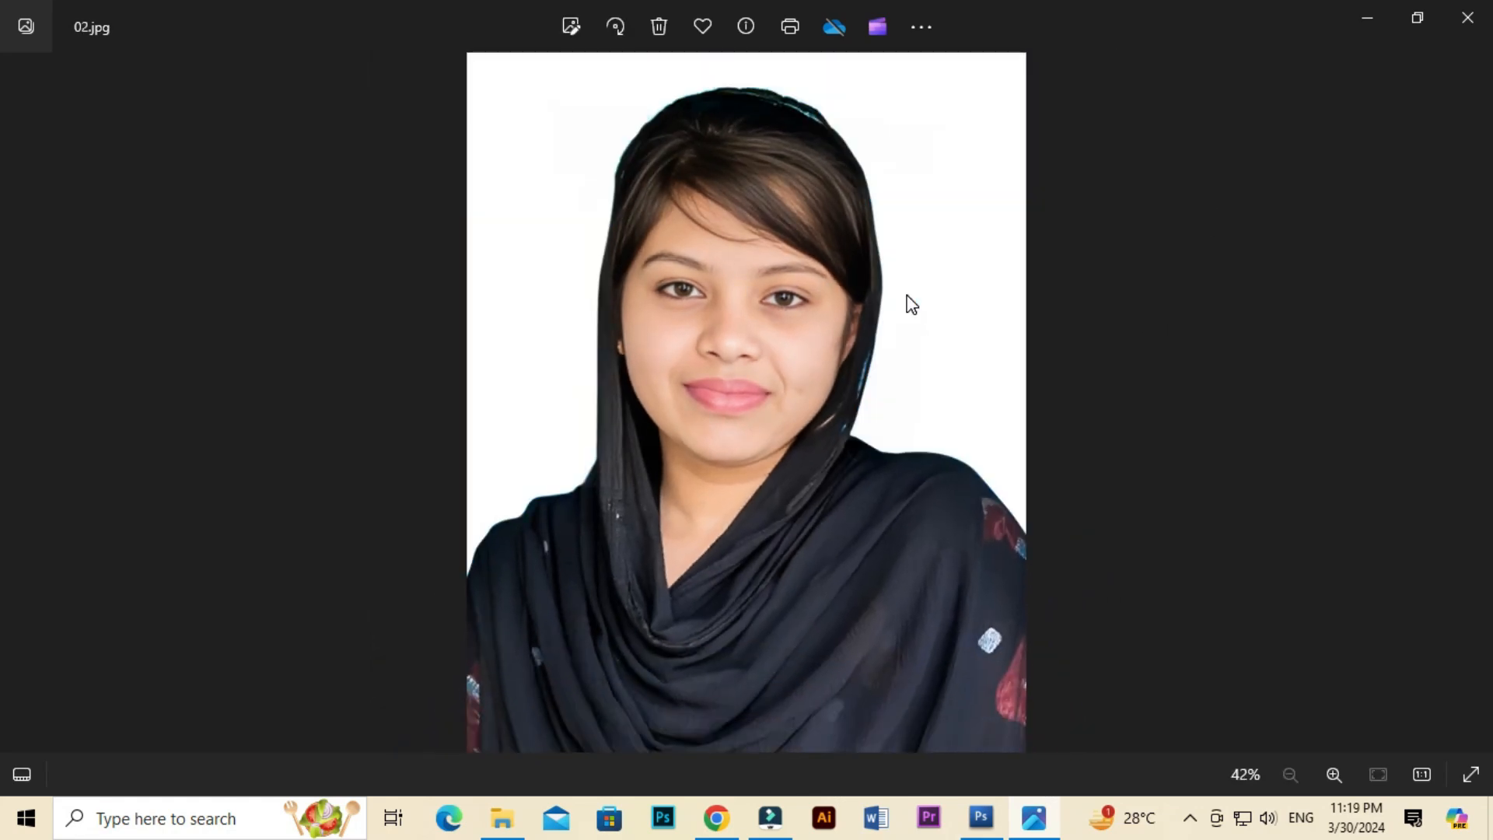
key("Right")
key("Right")
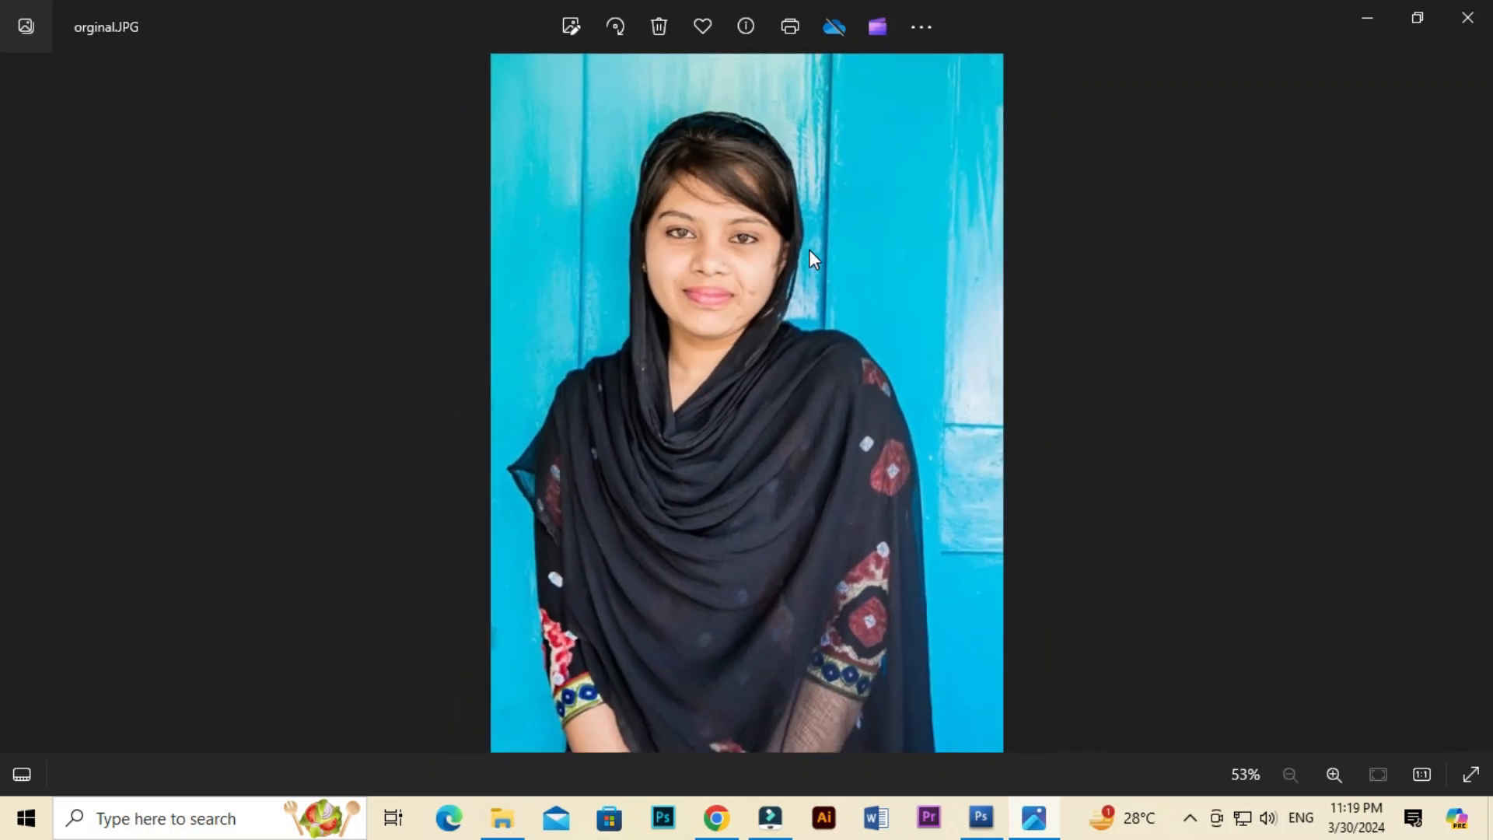
key("Left")
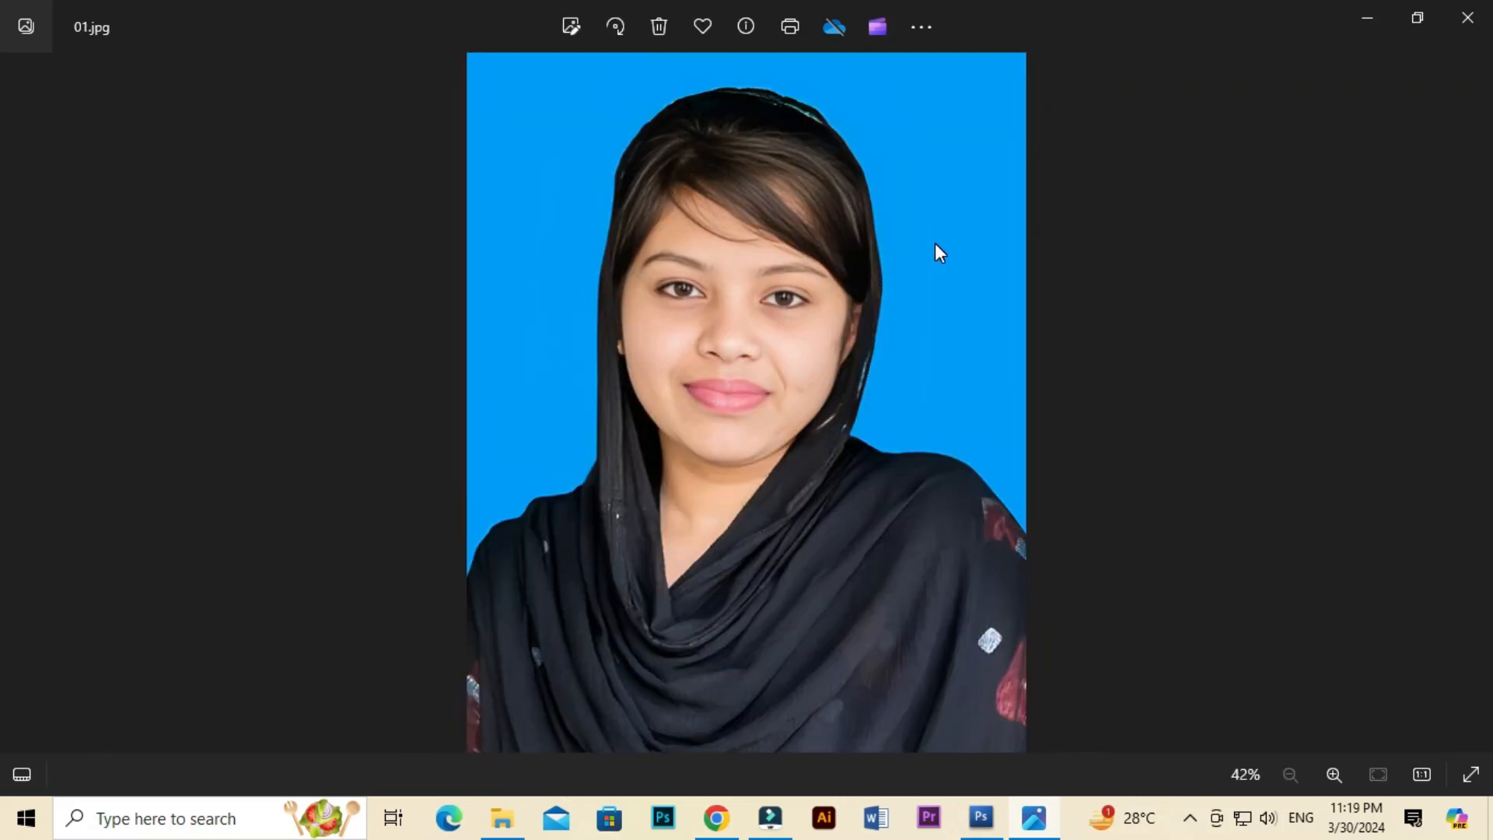
key("Left")
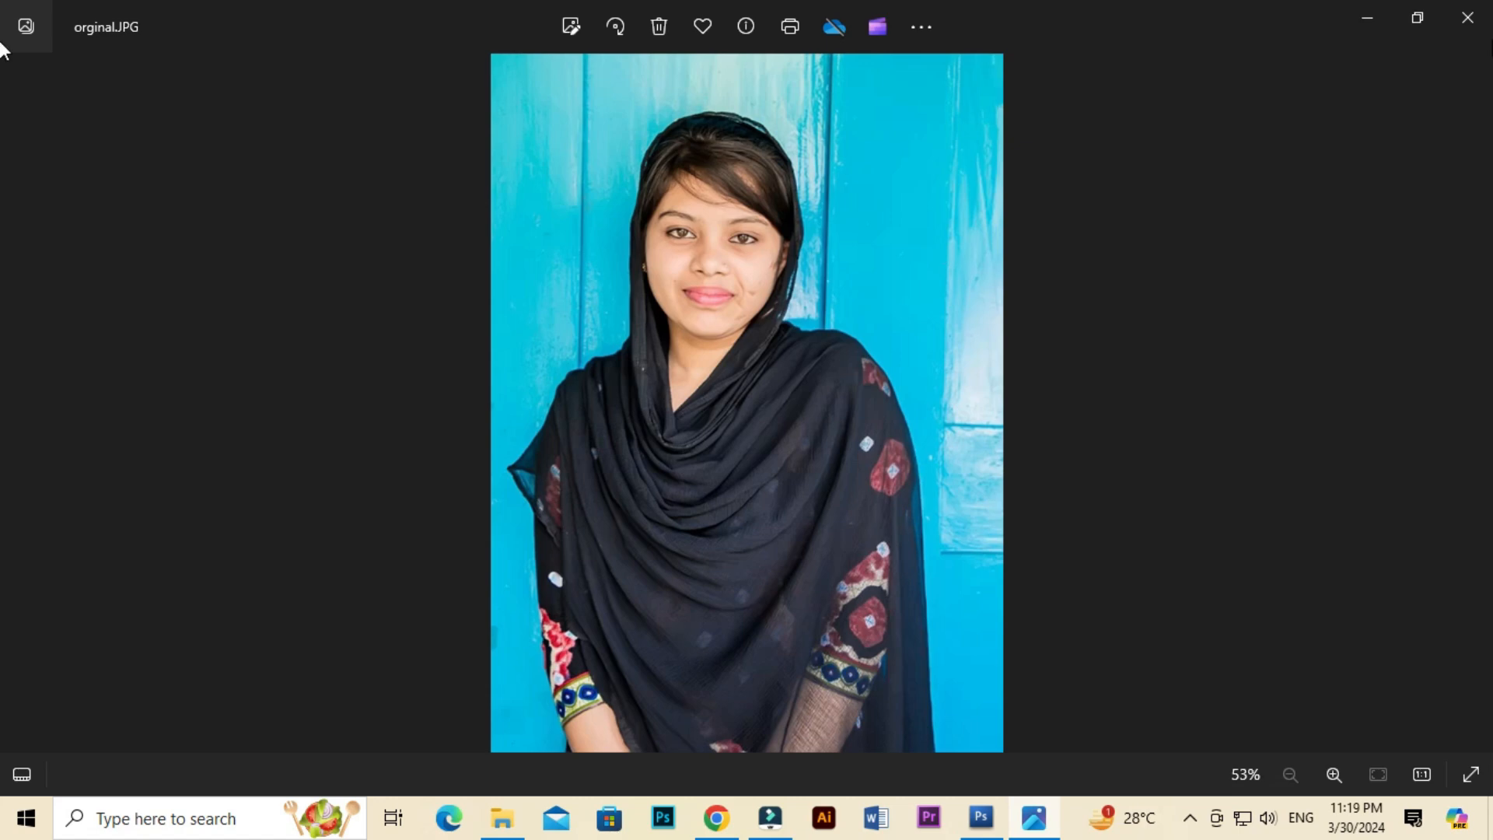
left_click(1487, 8)
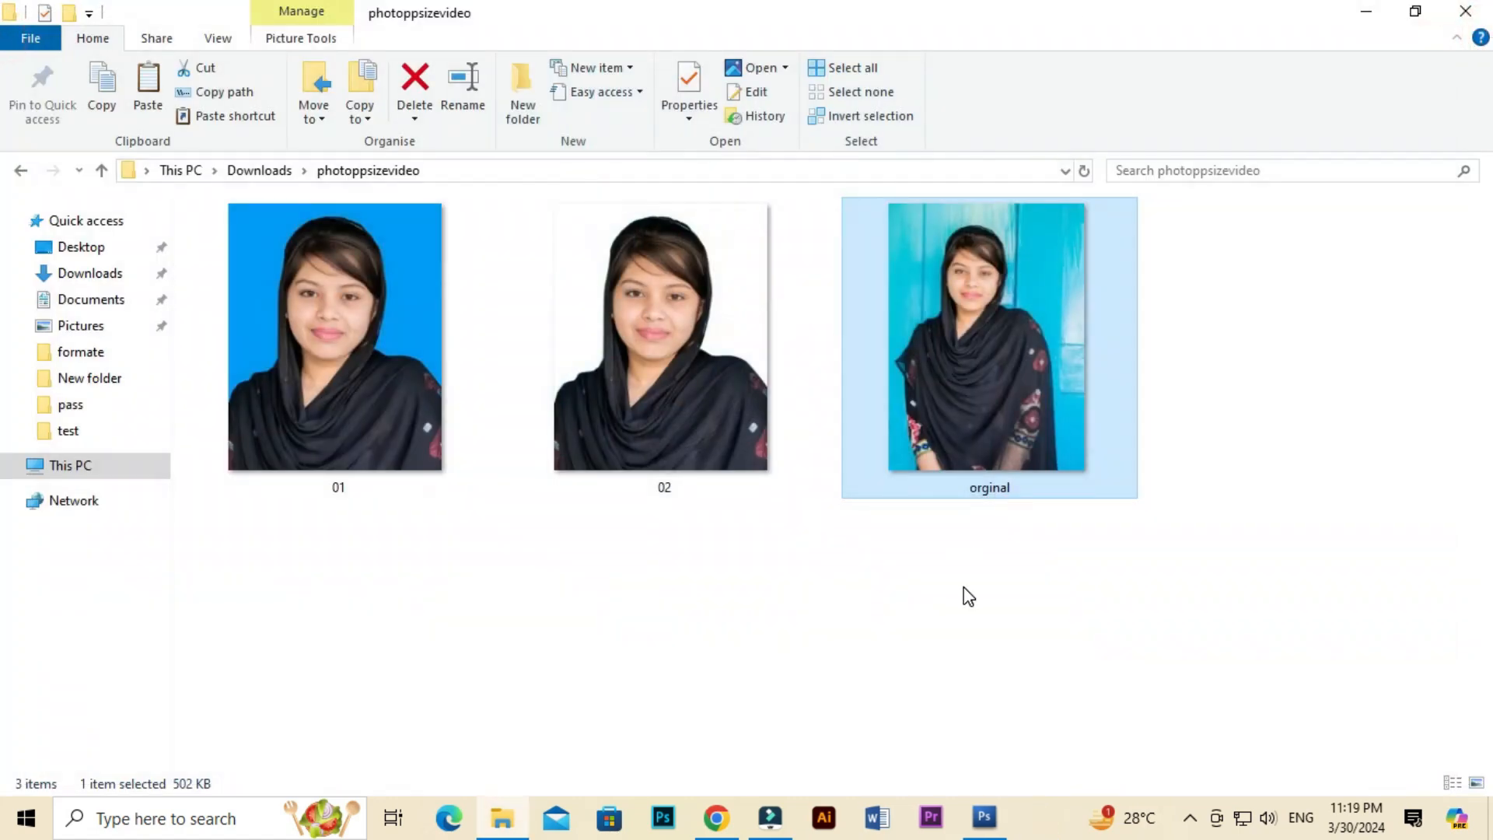
Switch to Photoshop, open the orginal image from the photoppsizevideo folder in Downloads, and maximize its document window
left_click(986, 828)
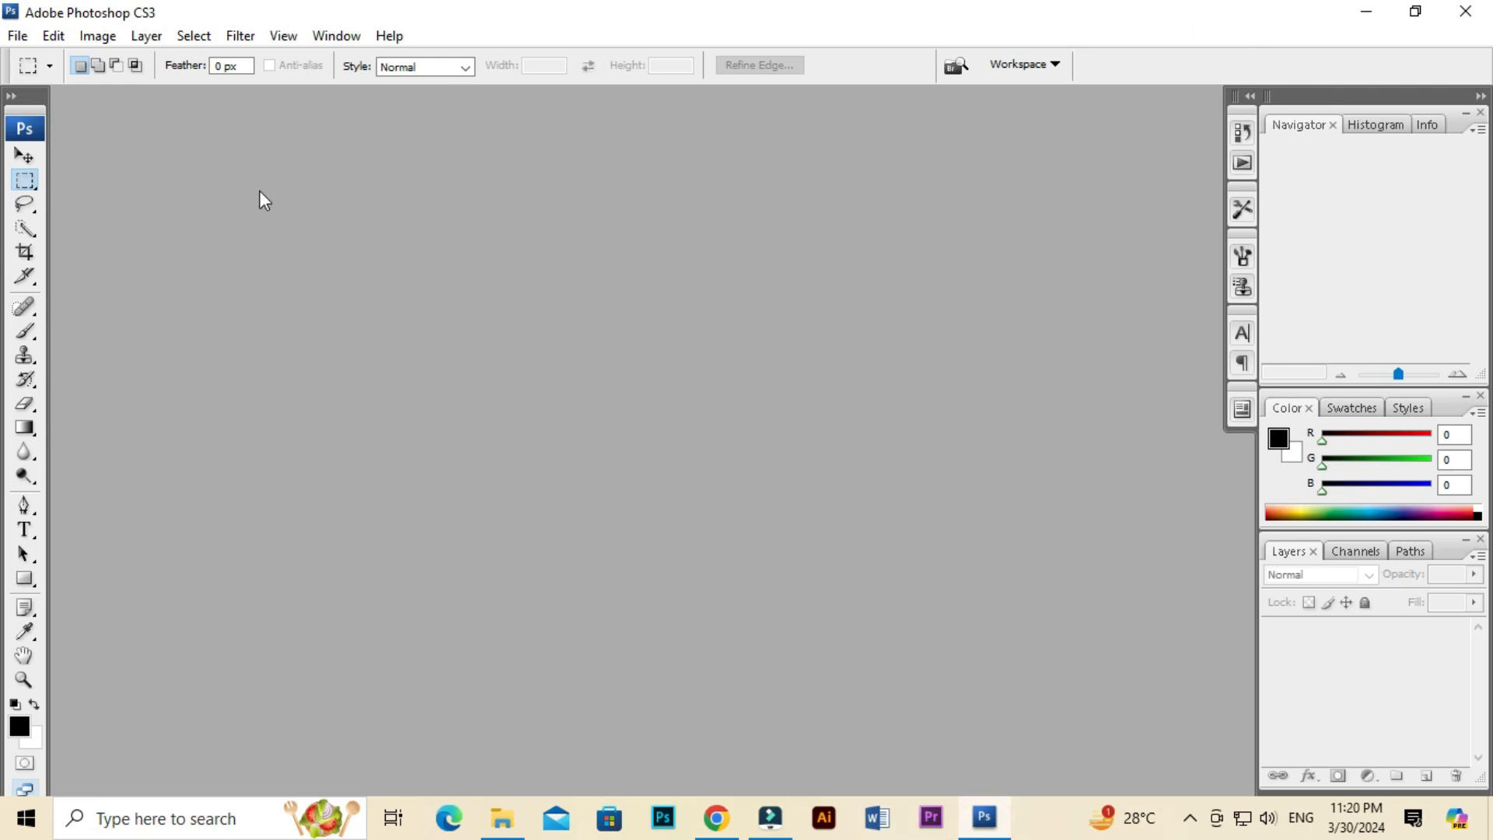
key("ctrl+o")
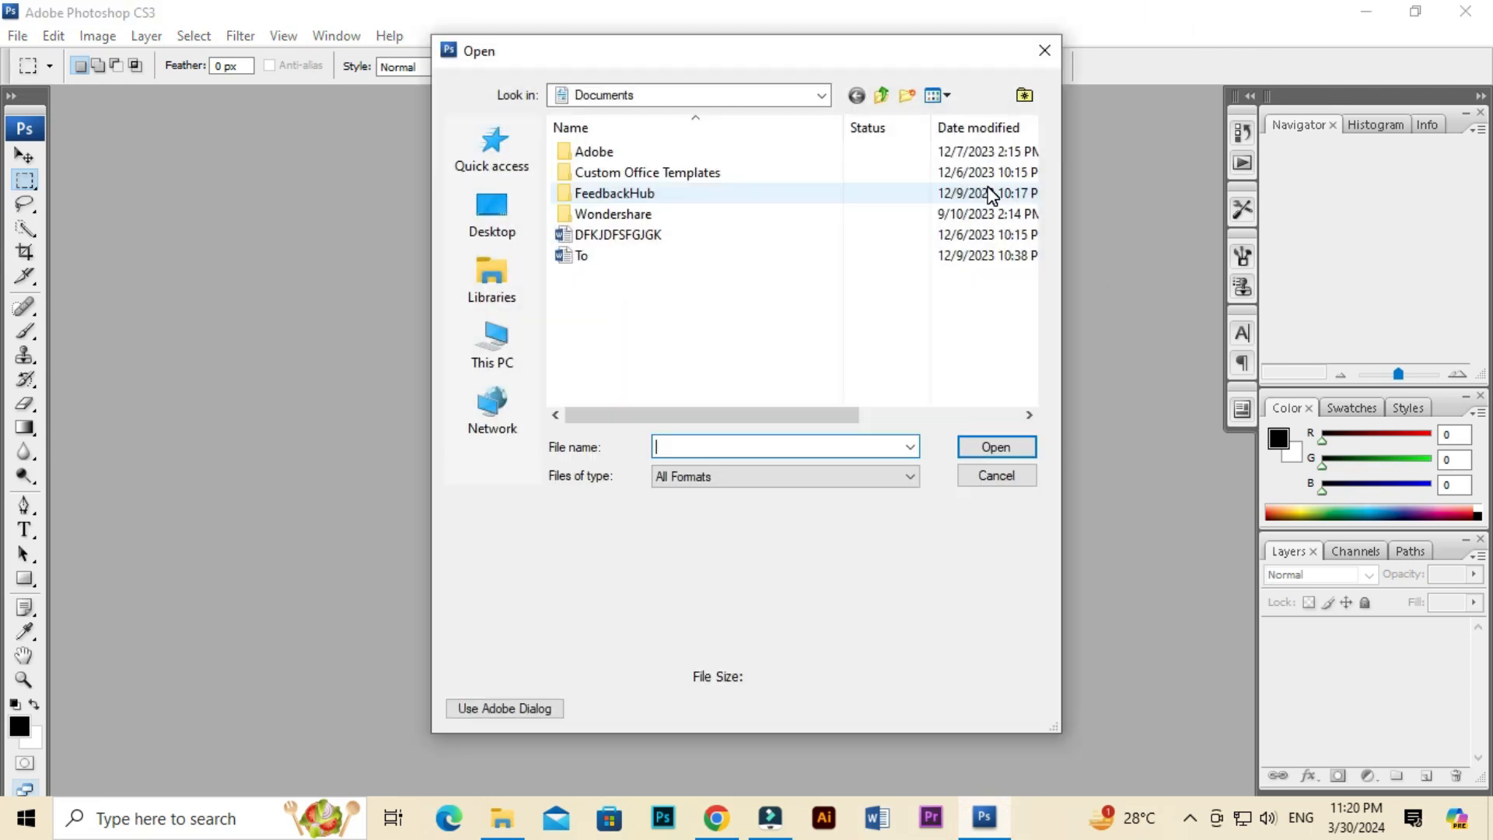
left_click(498, 232)
left_click(504, 342)
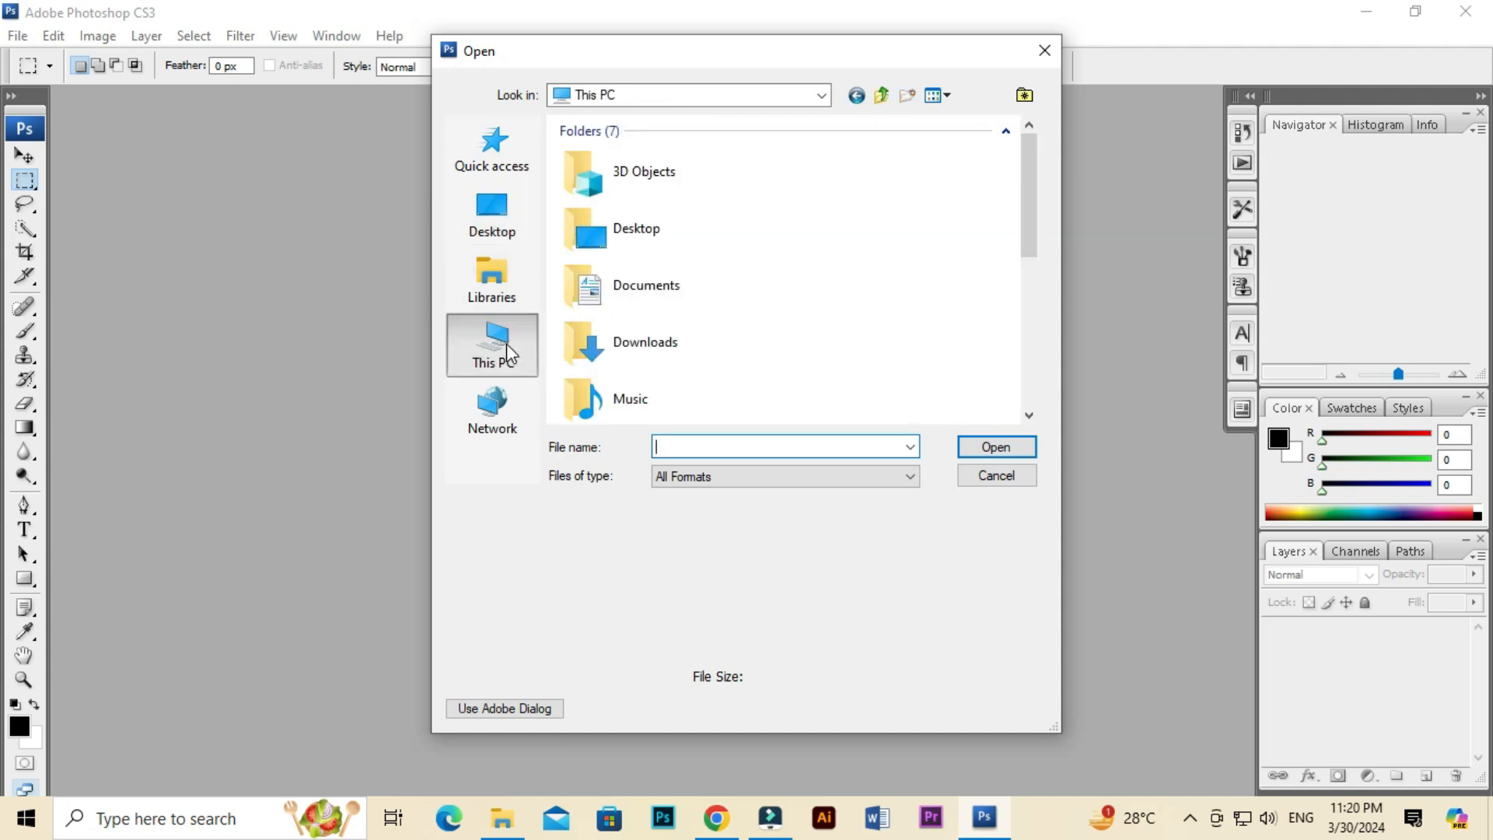
double_click(632, 346)
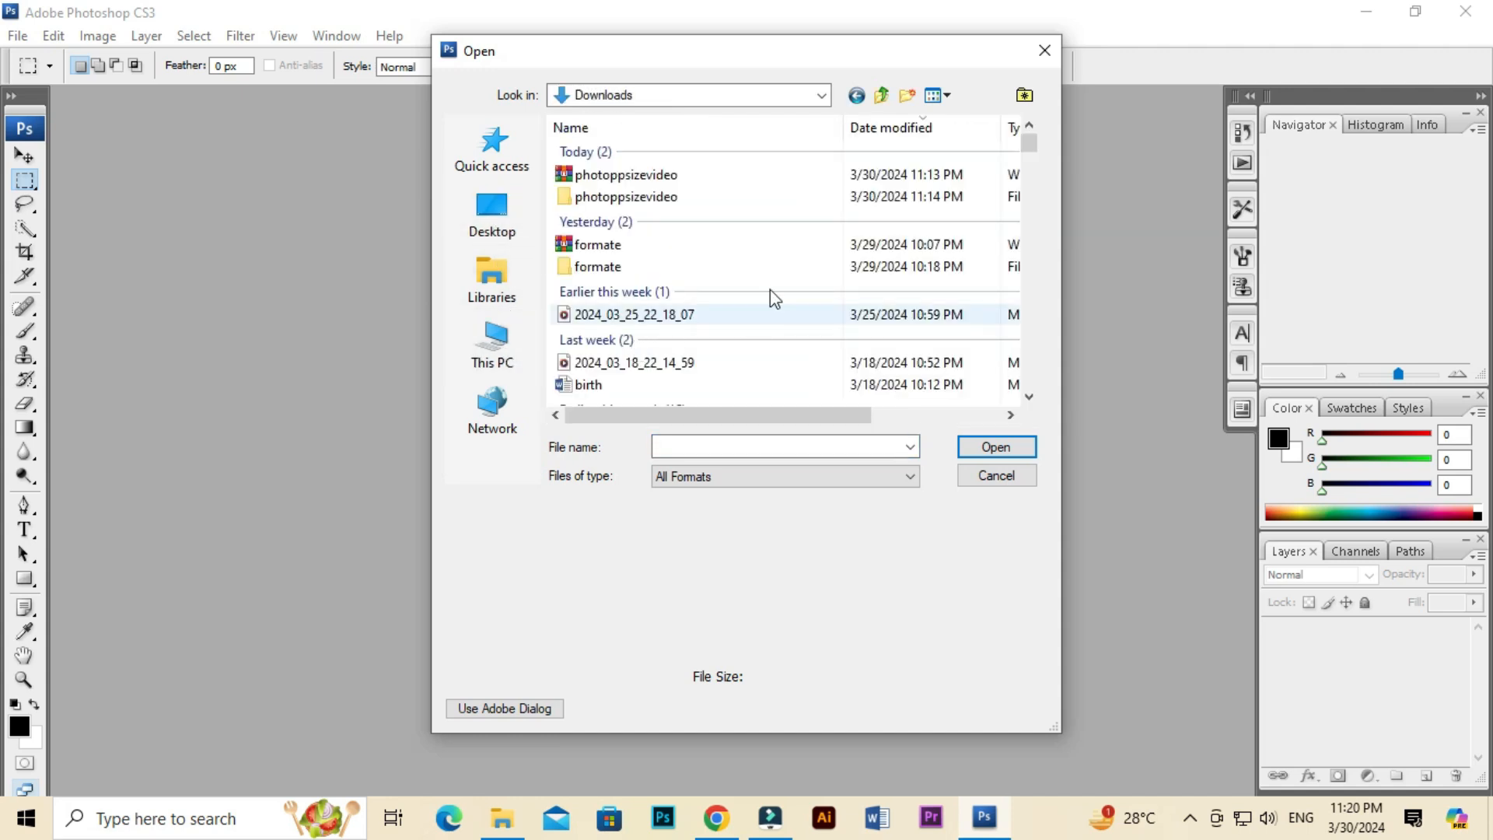
double_click(605, 196)
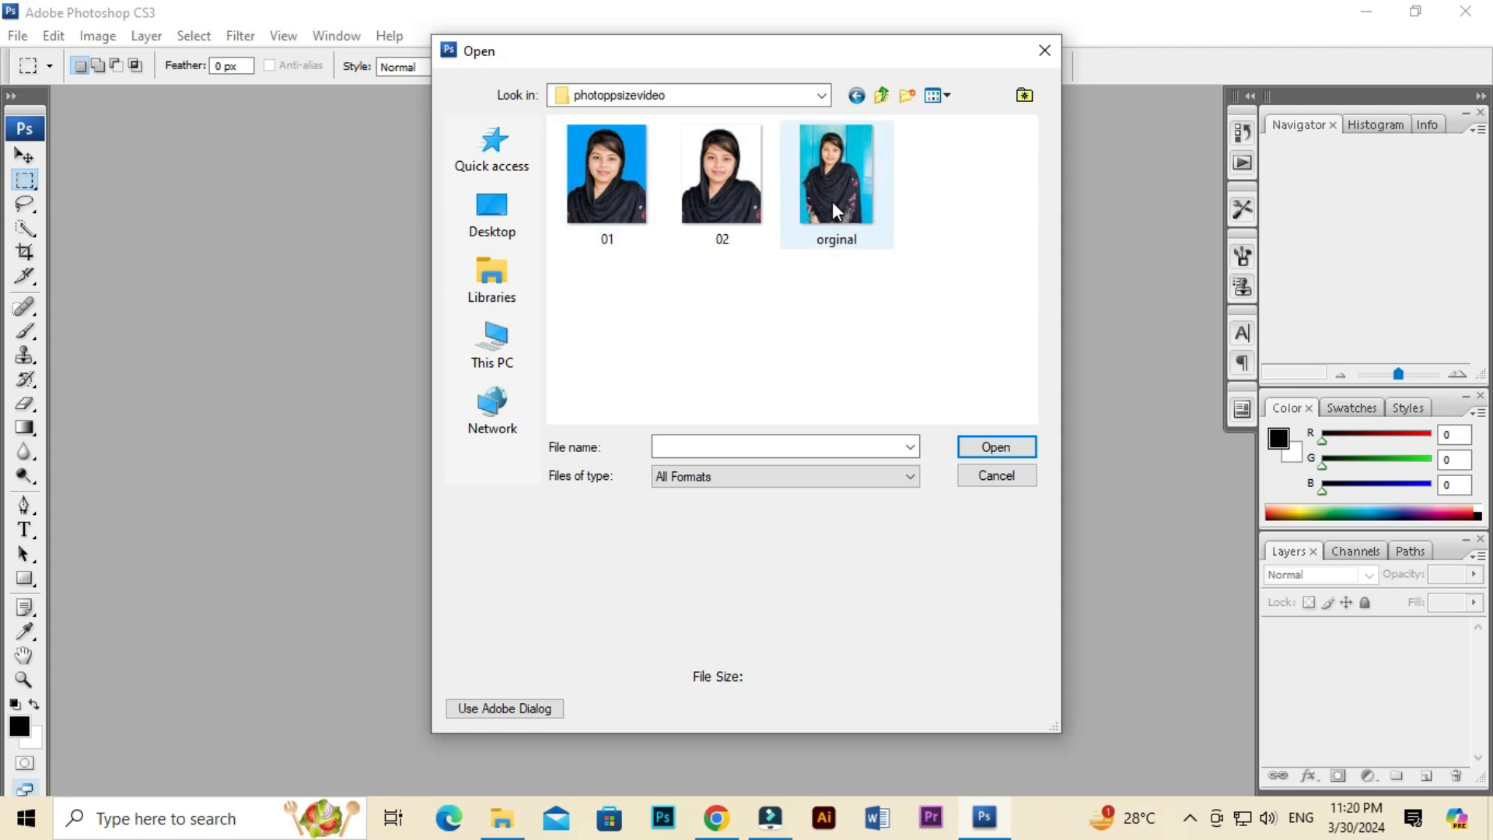
left_click(835, 174)
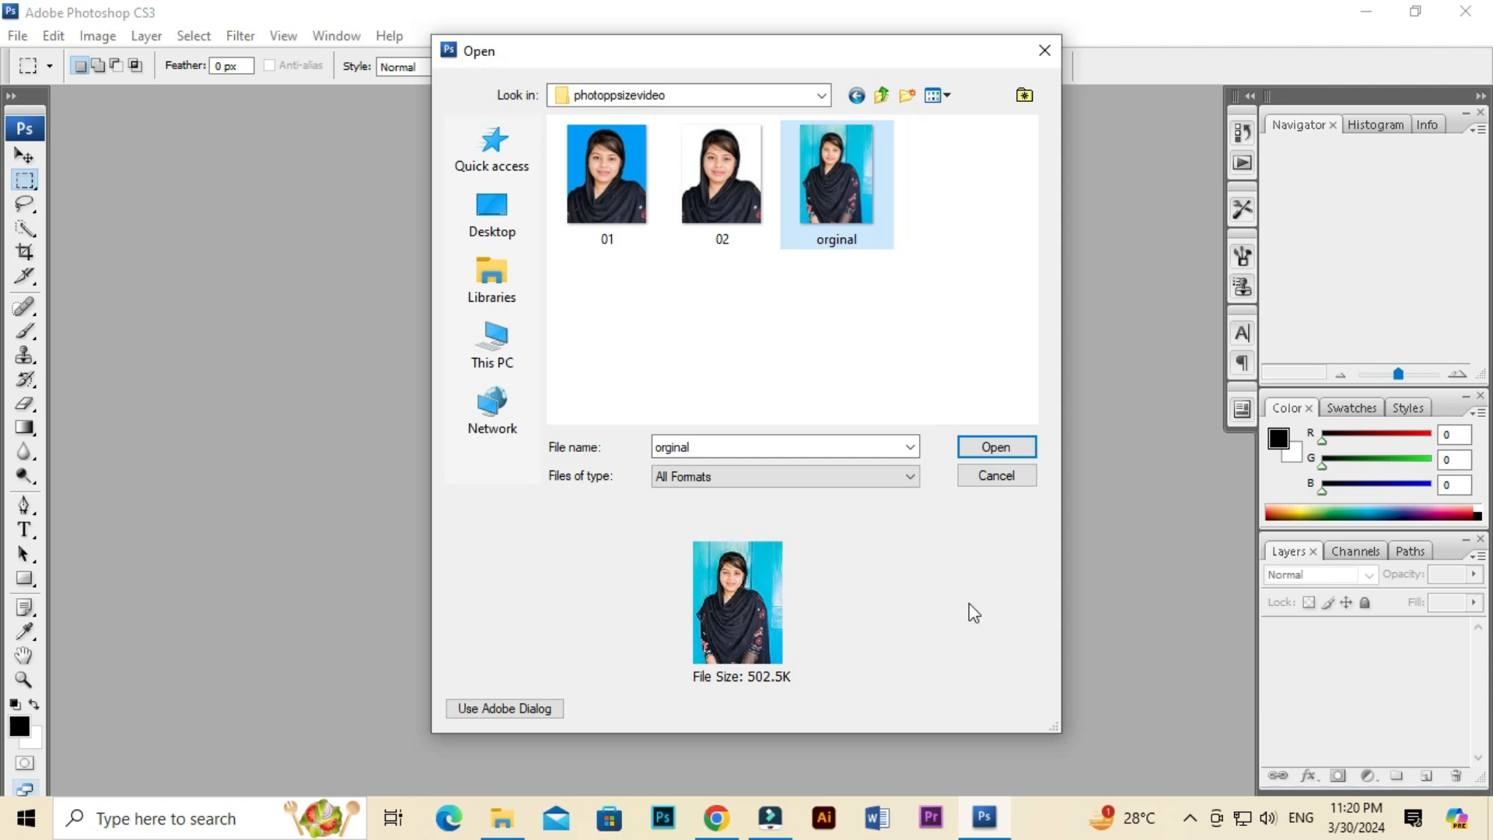
left_click(998, 447)
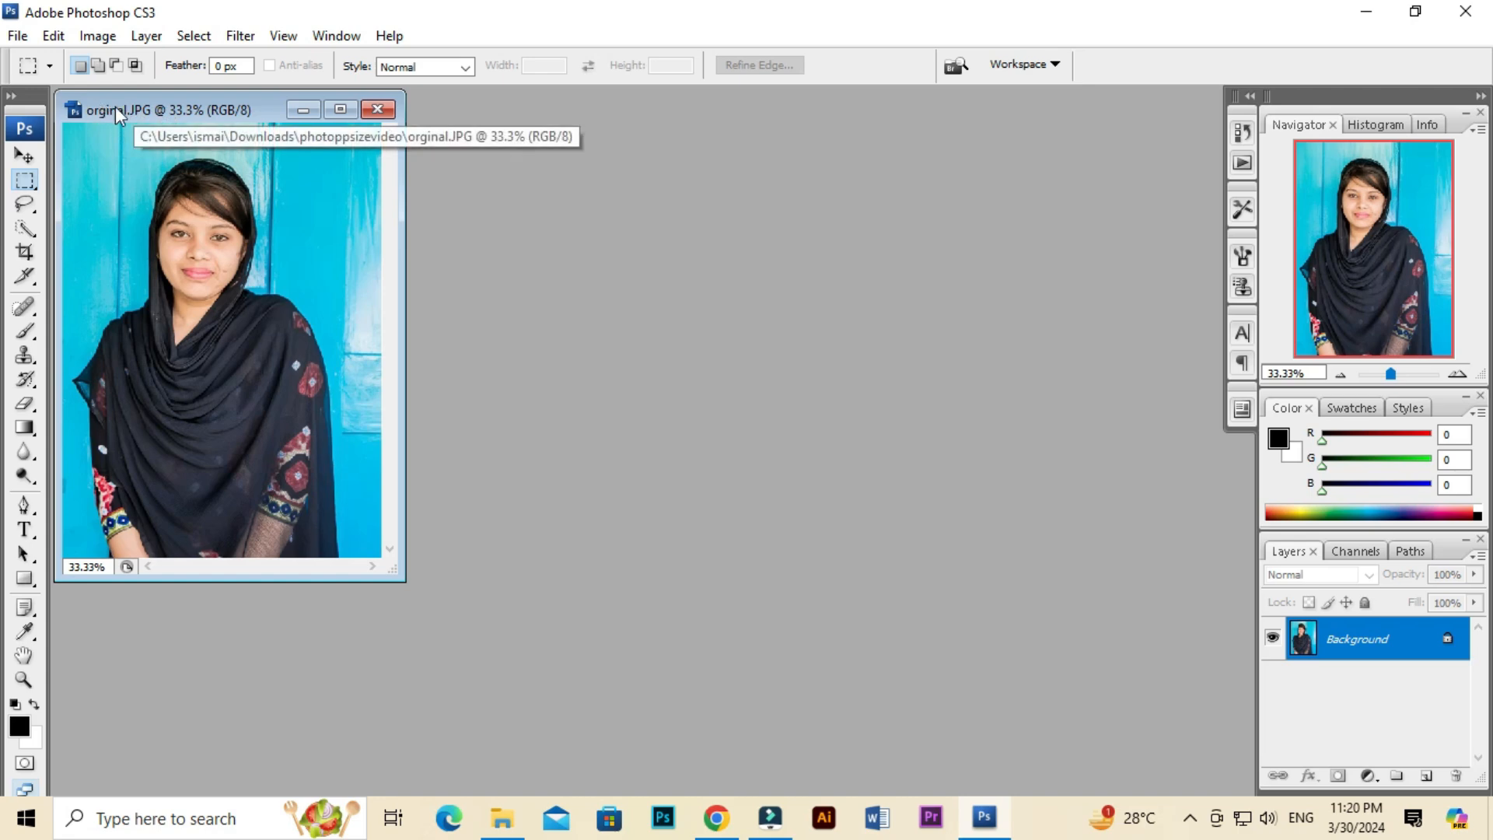
left_click_drag(274, 119, 690, 217)
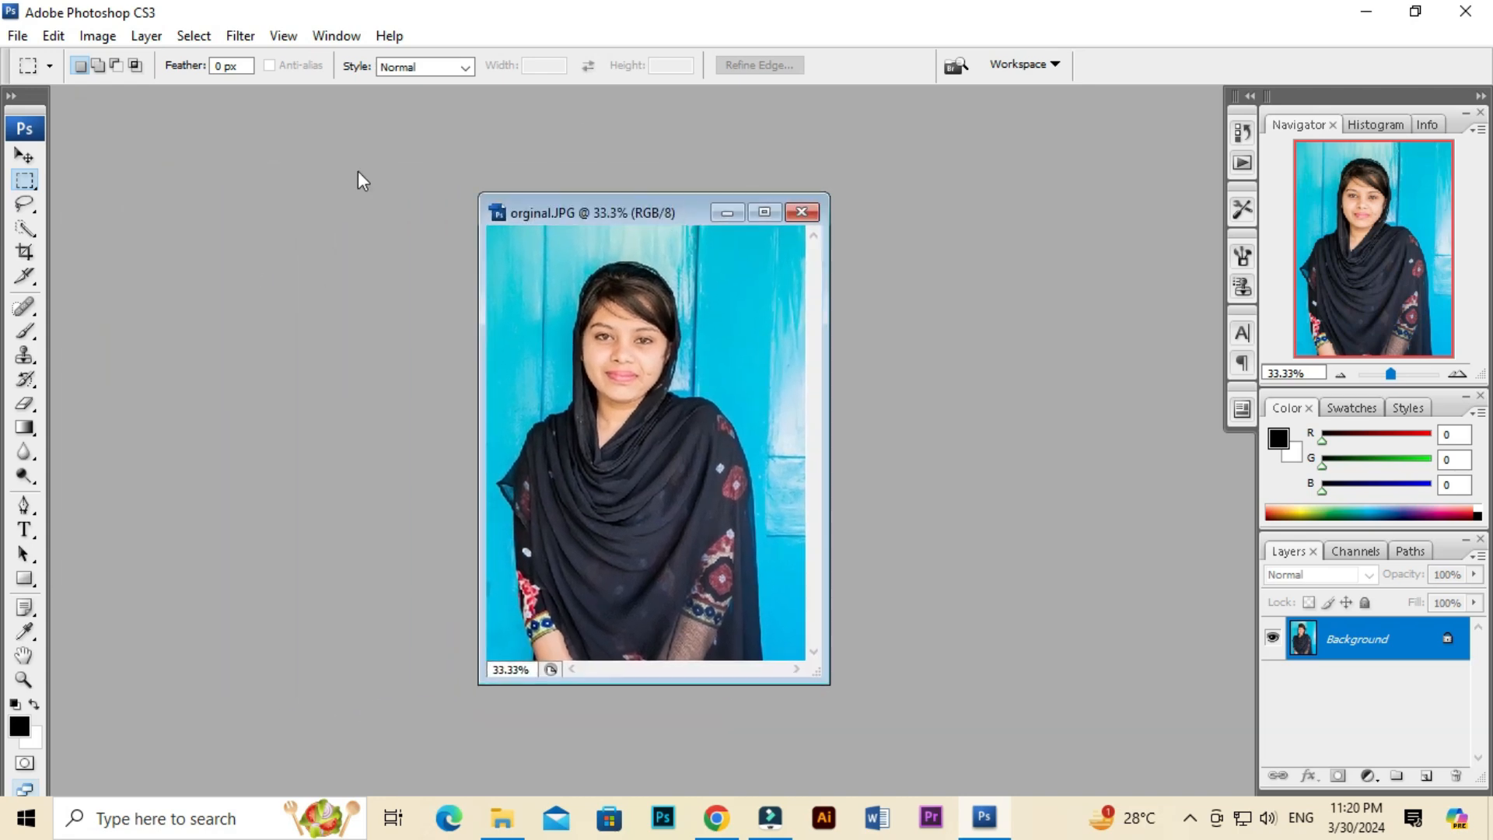
left_click(757, 213)
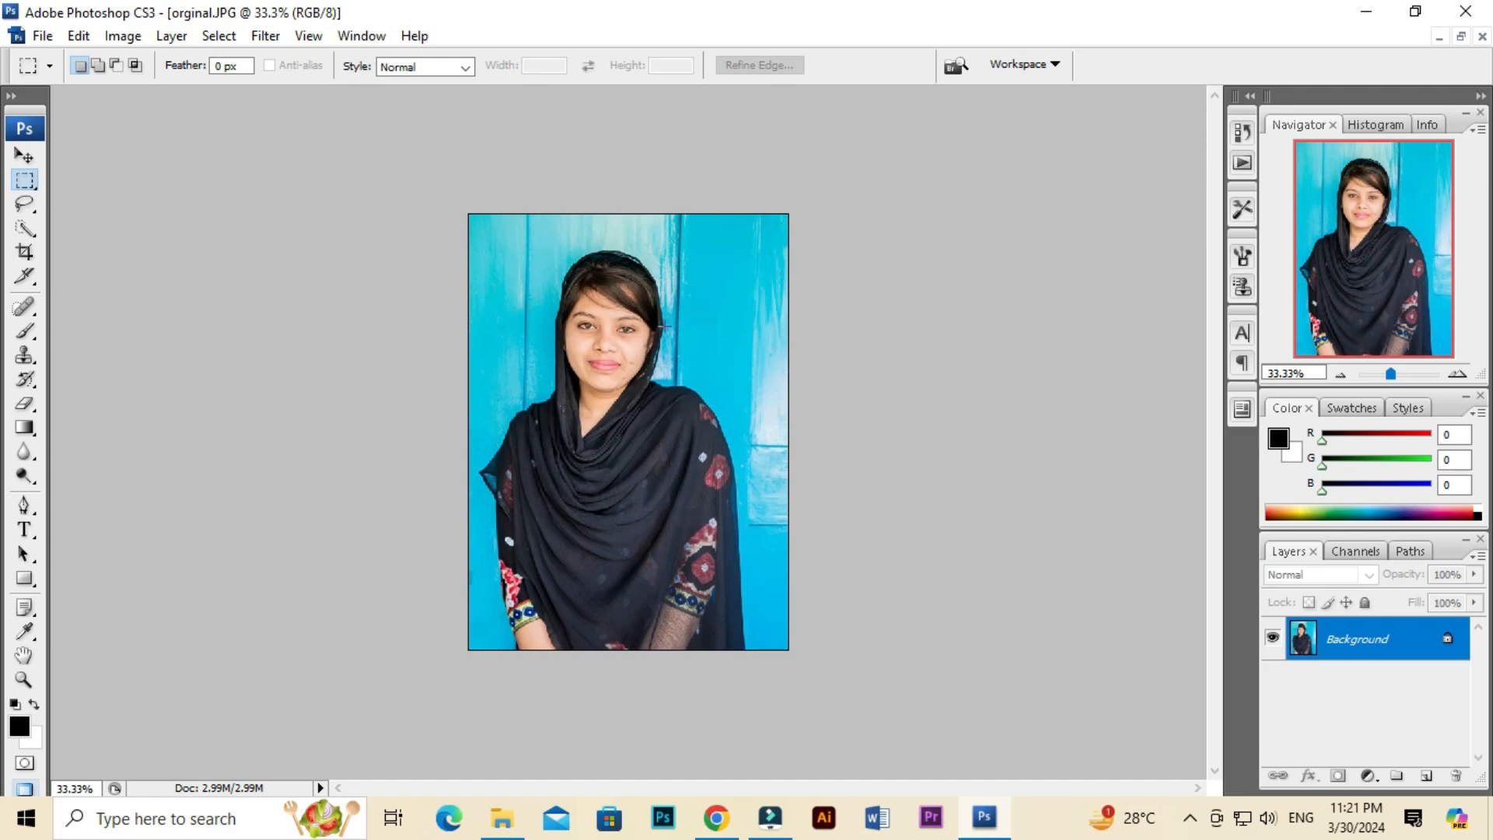
Examine the face, headscarf and clothing in the portrait at several magnifications
scroll(662, 394, "up", 4)
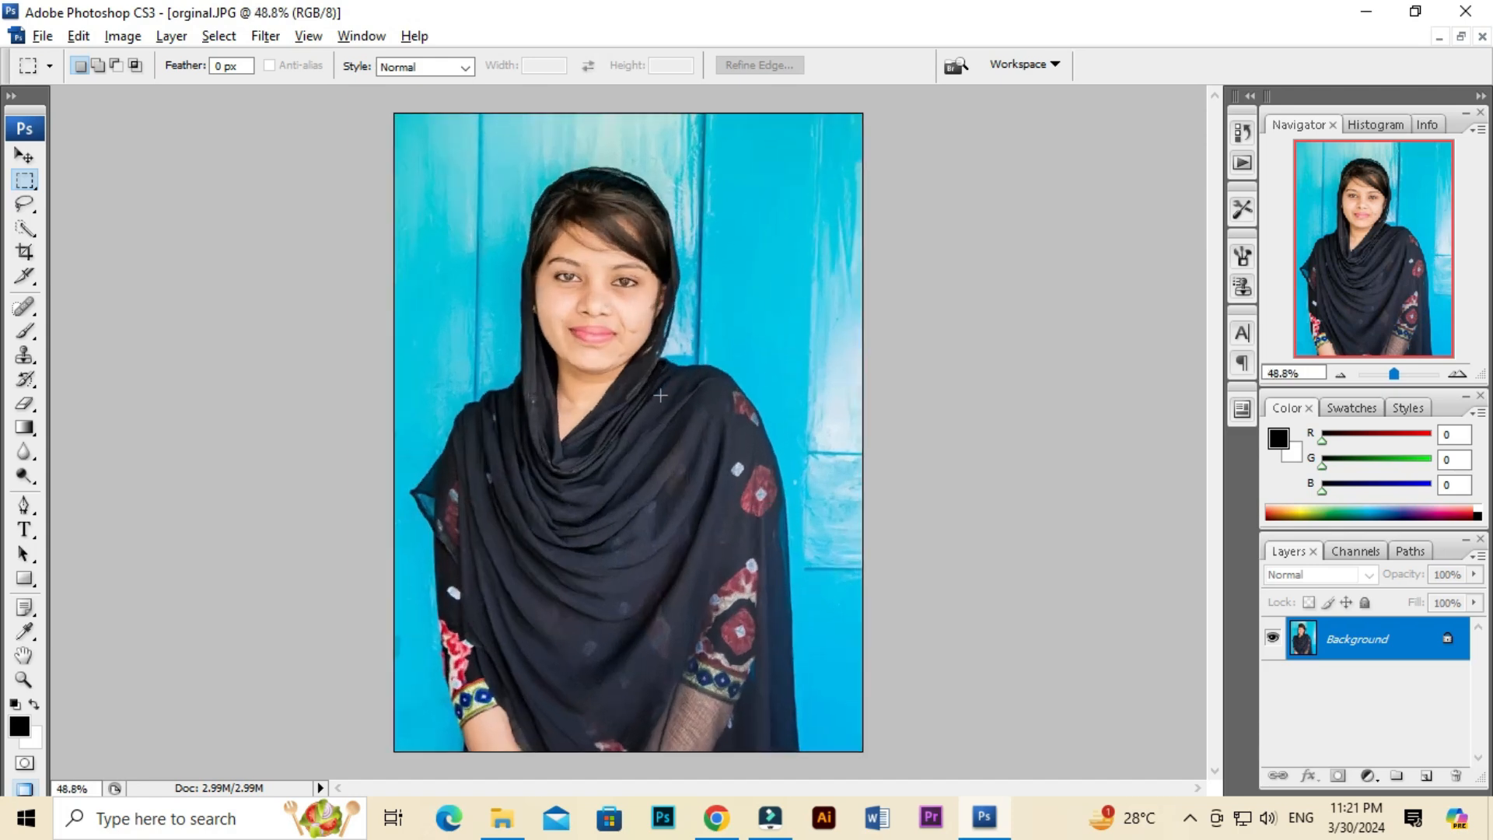
scroll(661, 396, "up", 2)
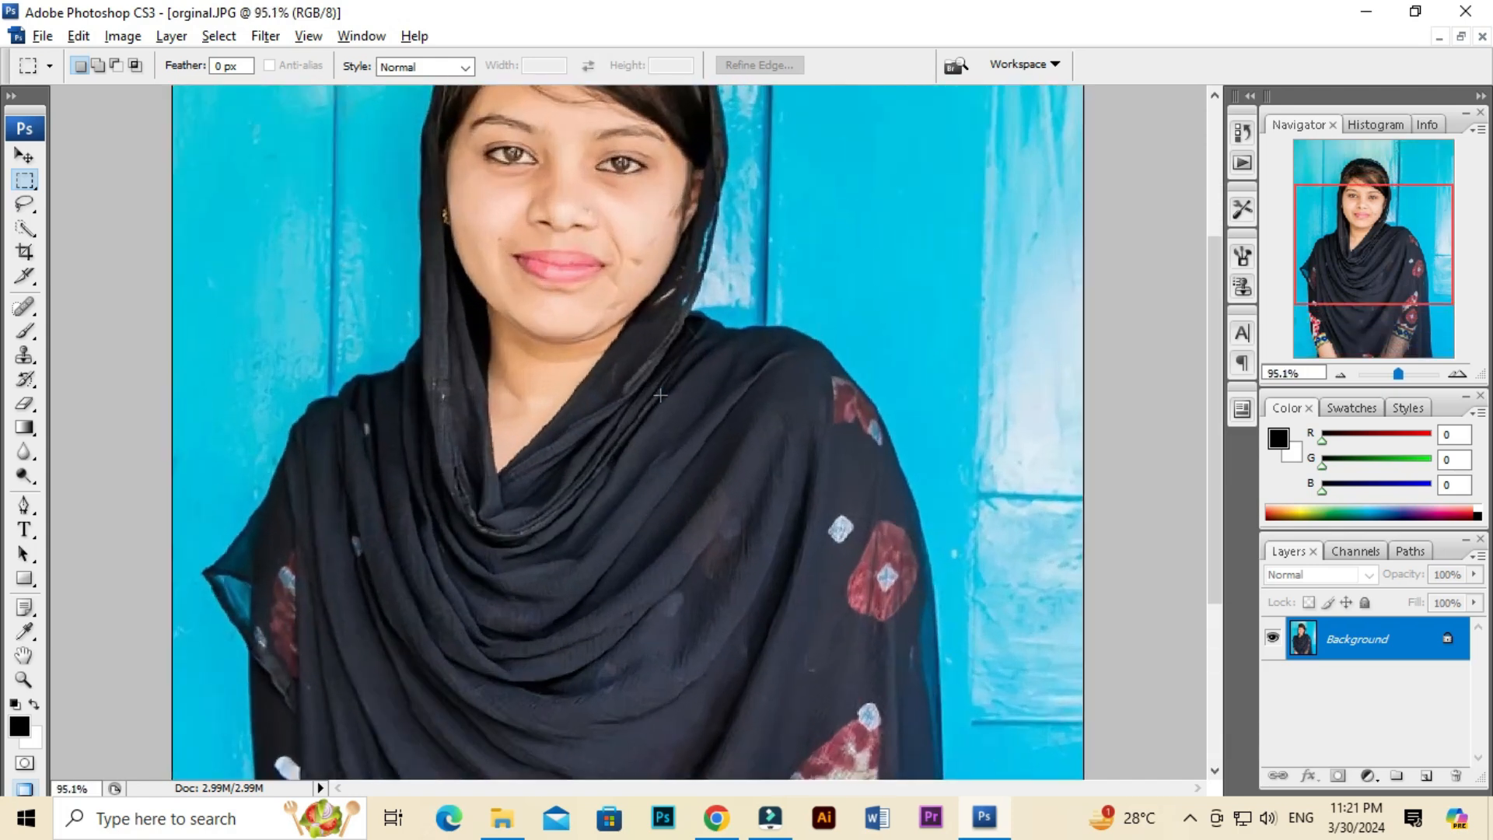
scroll(661, 396, "down", 2)
scroll(661, 396, "up", 3)
scroll(660, 396, "down", 5)
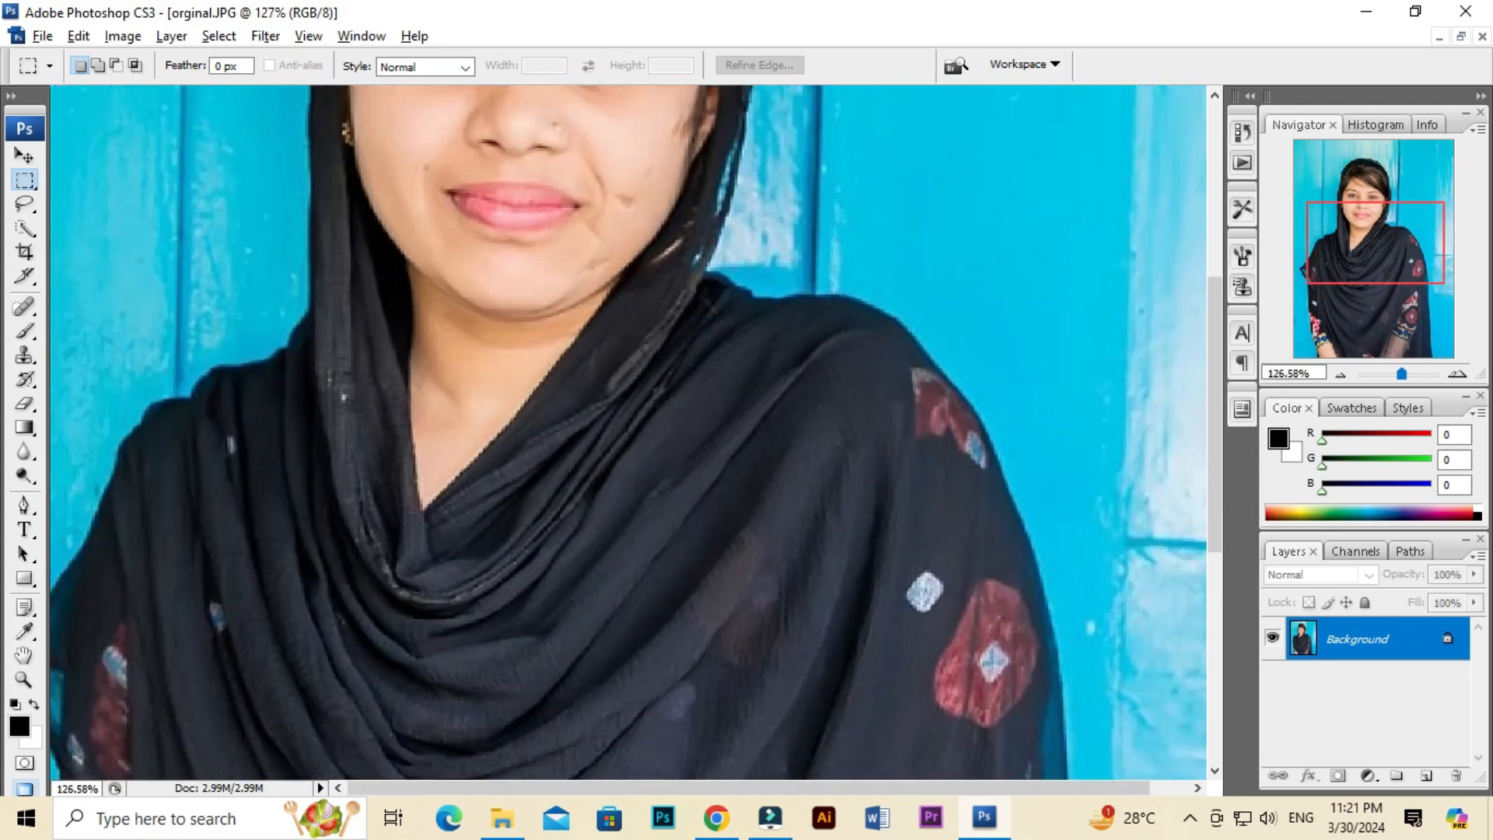
scroll(661, 396, "up", 3)
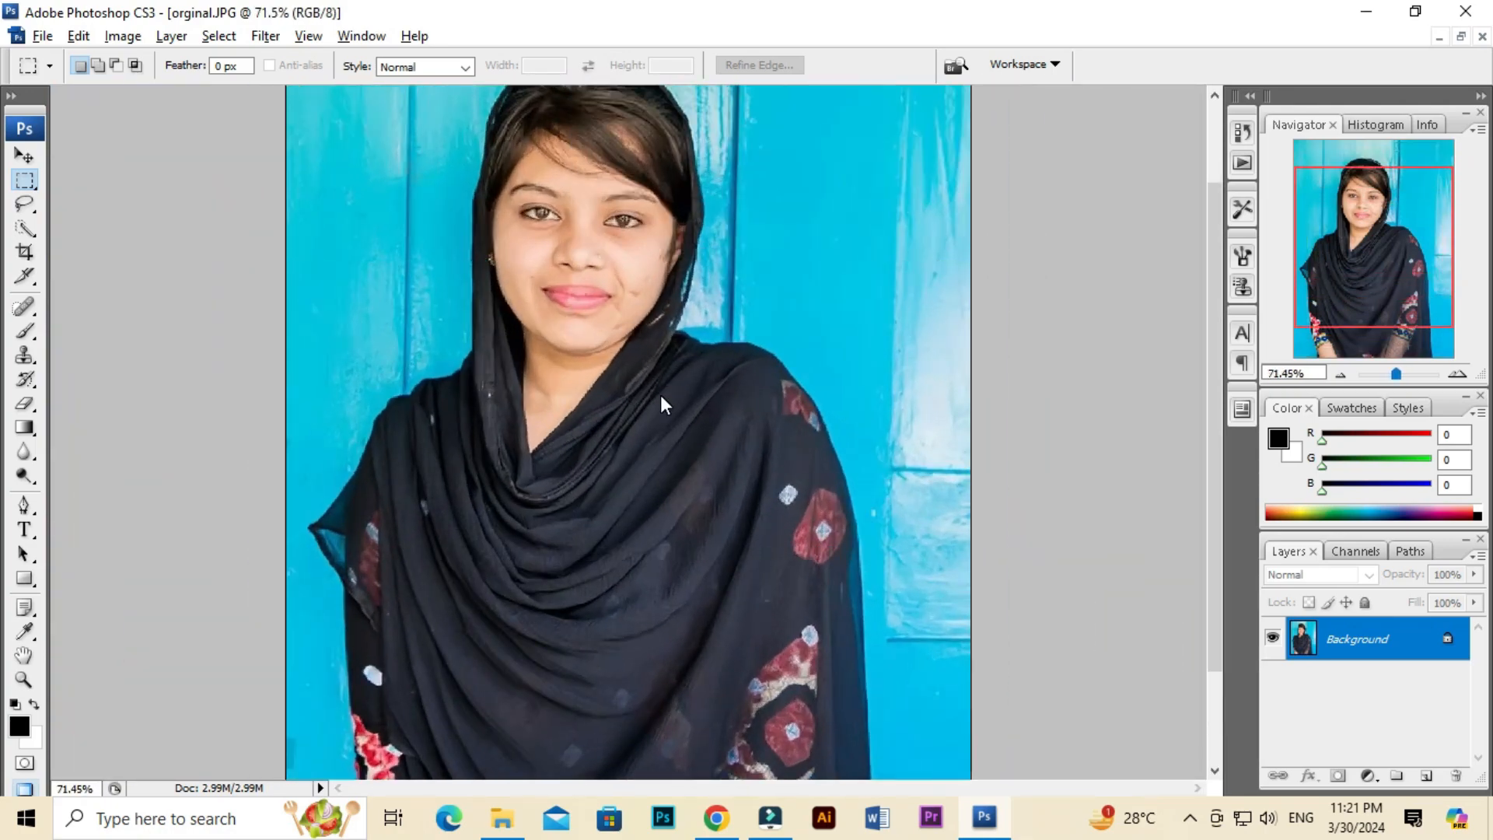
scroll(660, 396, "down", 1)
scroll(661, 396, "up", 4)
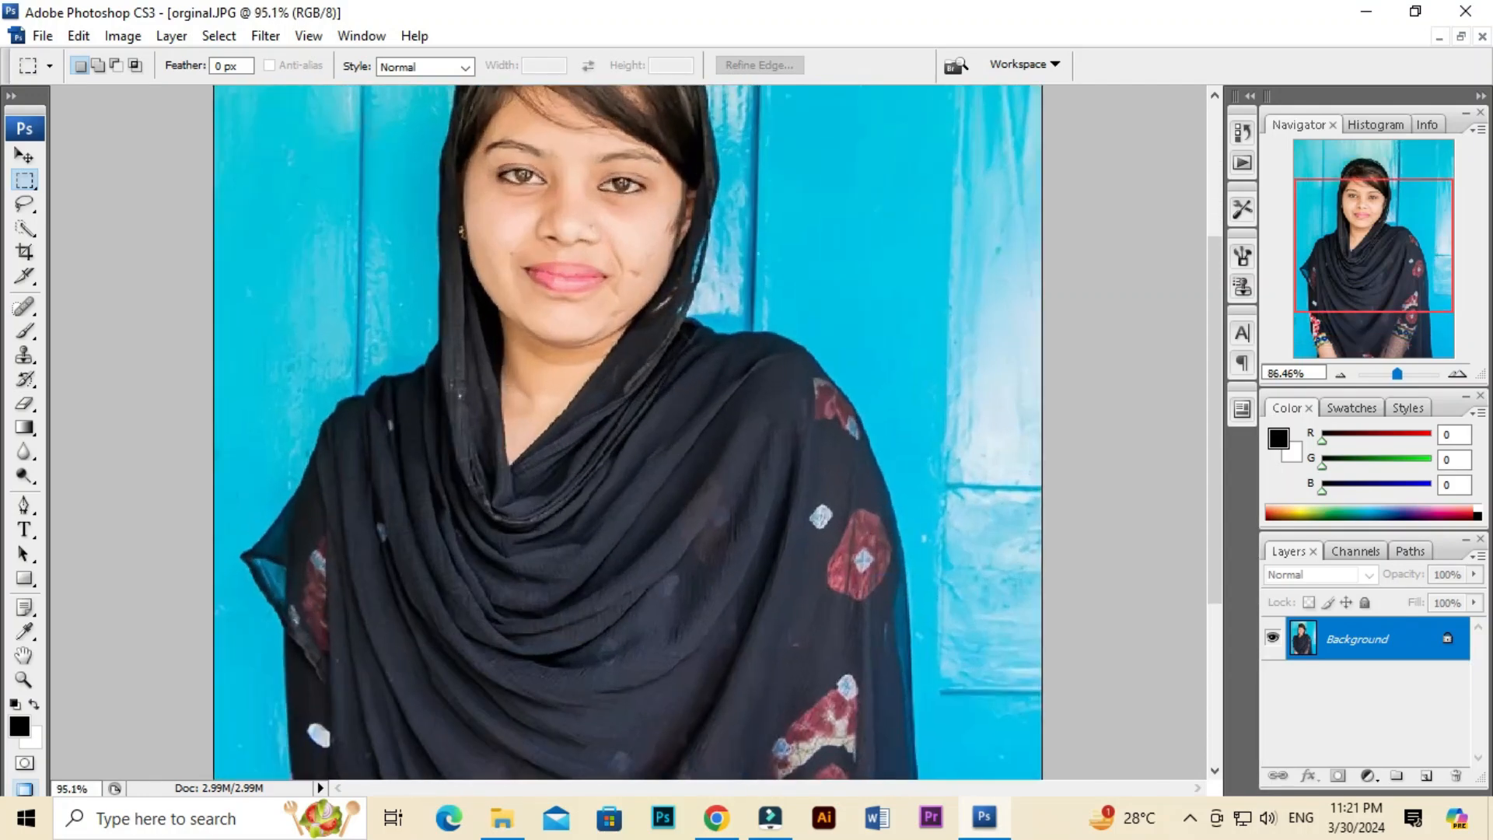
scroll(660, 396, "down", 5)
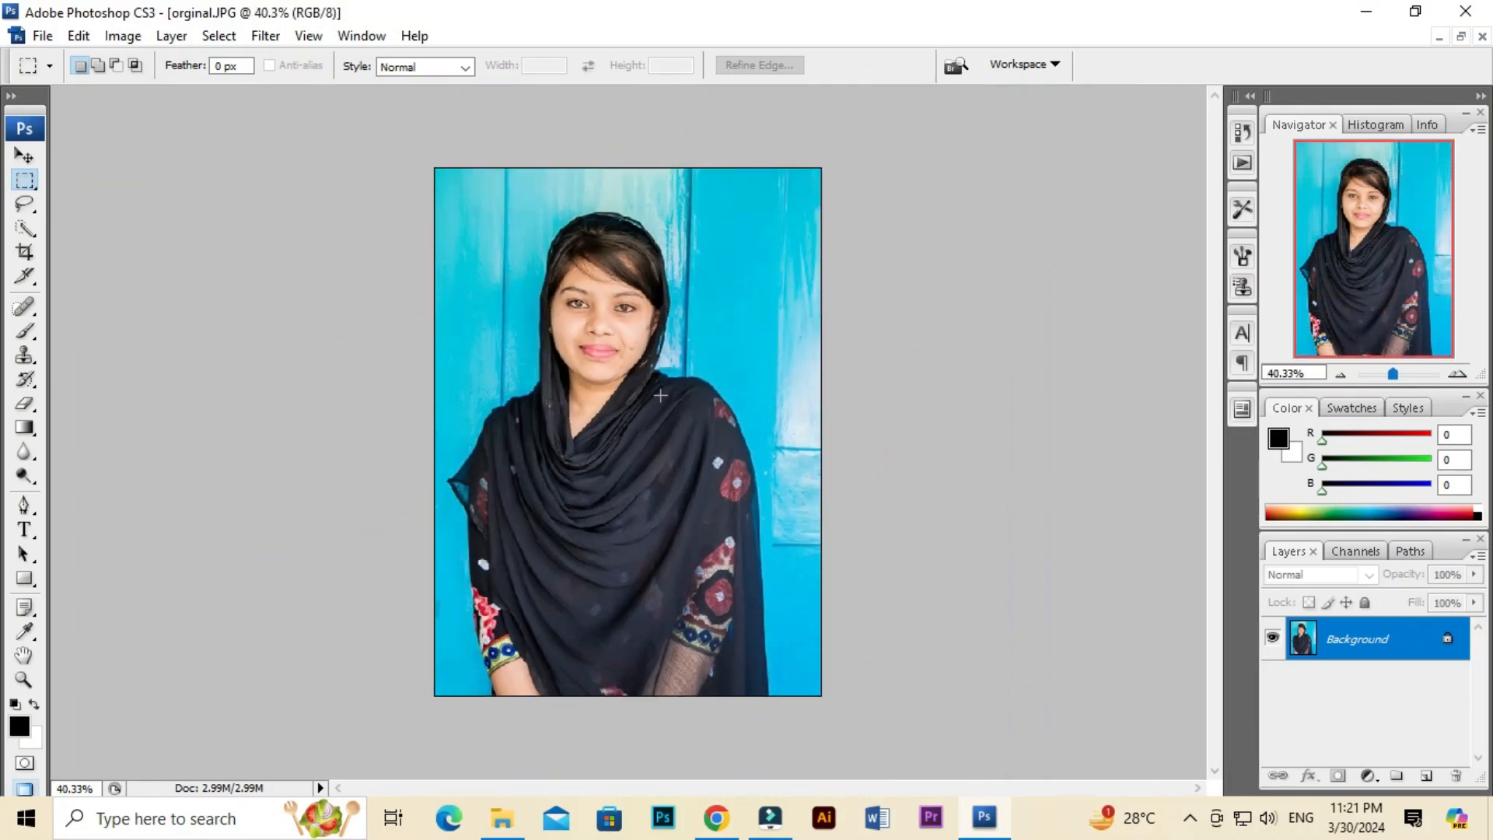
scroll(507, 274, "up", 4)
scroll(507, 274, "up", 3)
left_click_drag(574, 288, 766, 429)
scroll(529, 440, "up", 4)
scroll(642, 448, "down", 3)
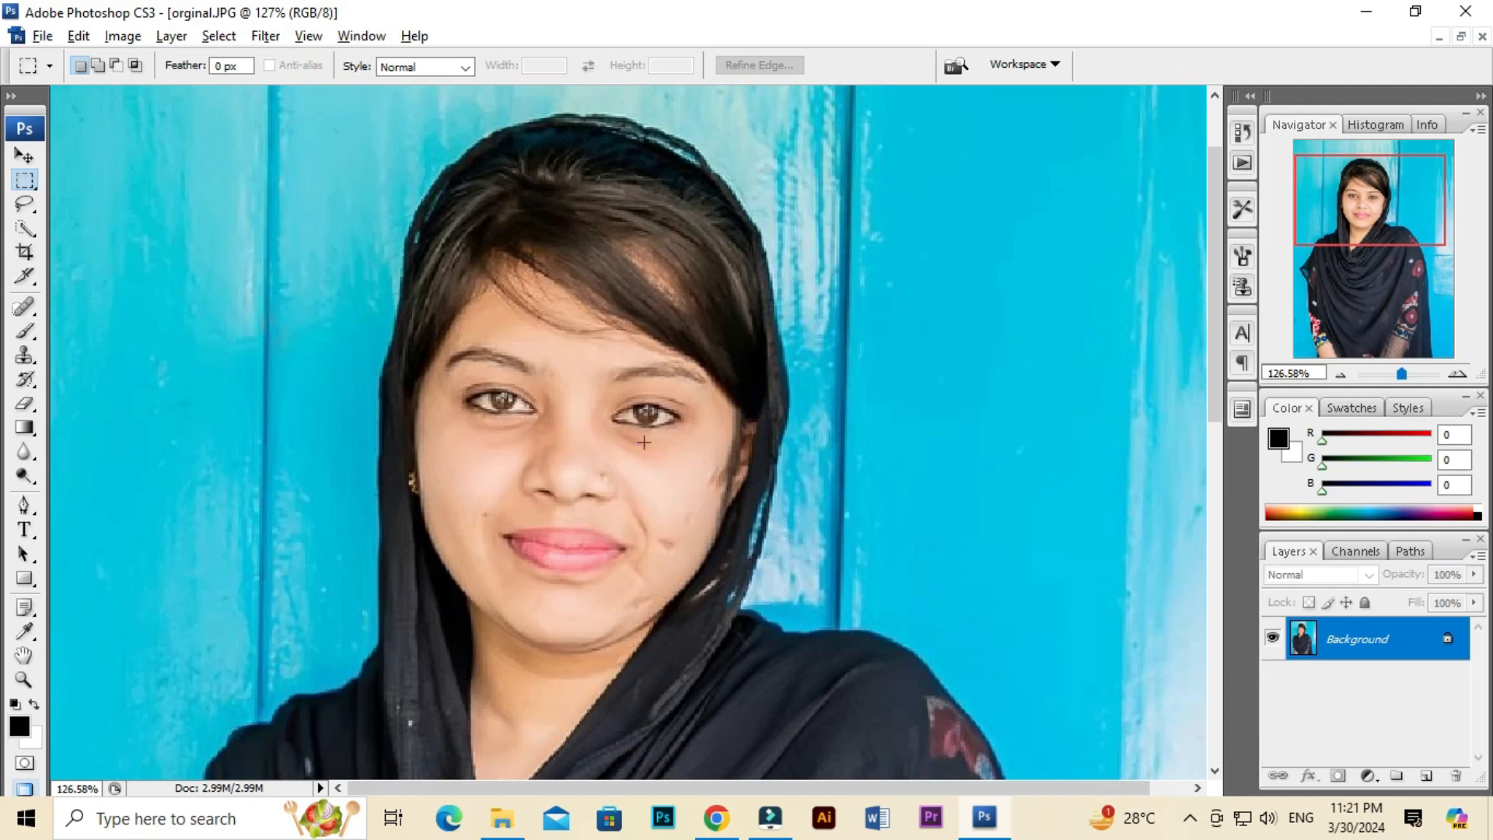
scroll(644, 443, "down", 3)
Display the portrait in full screen mode with the menu bar, framed on the face
key("f")
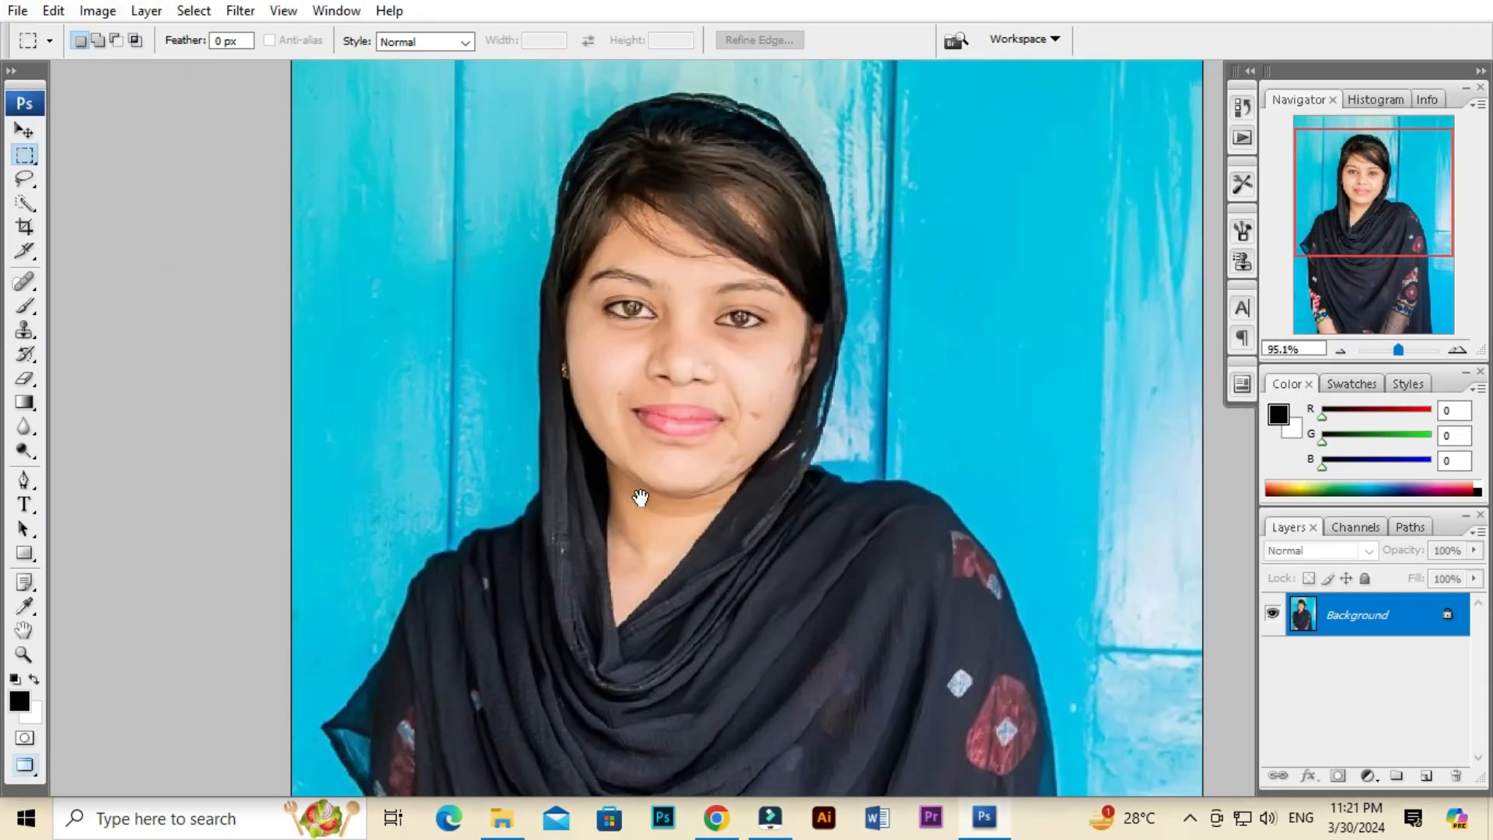
left_click_drag(640, 497, 764, 412)
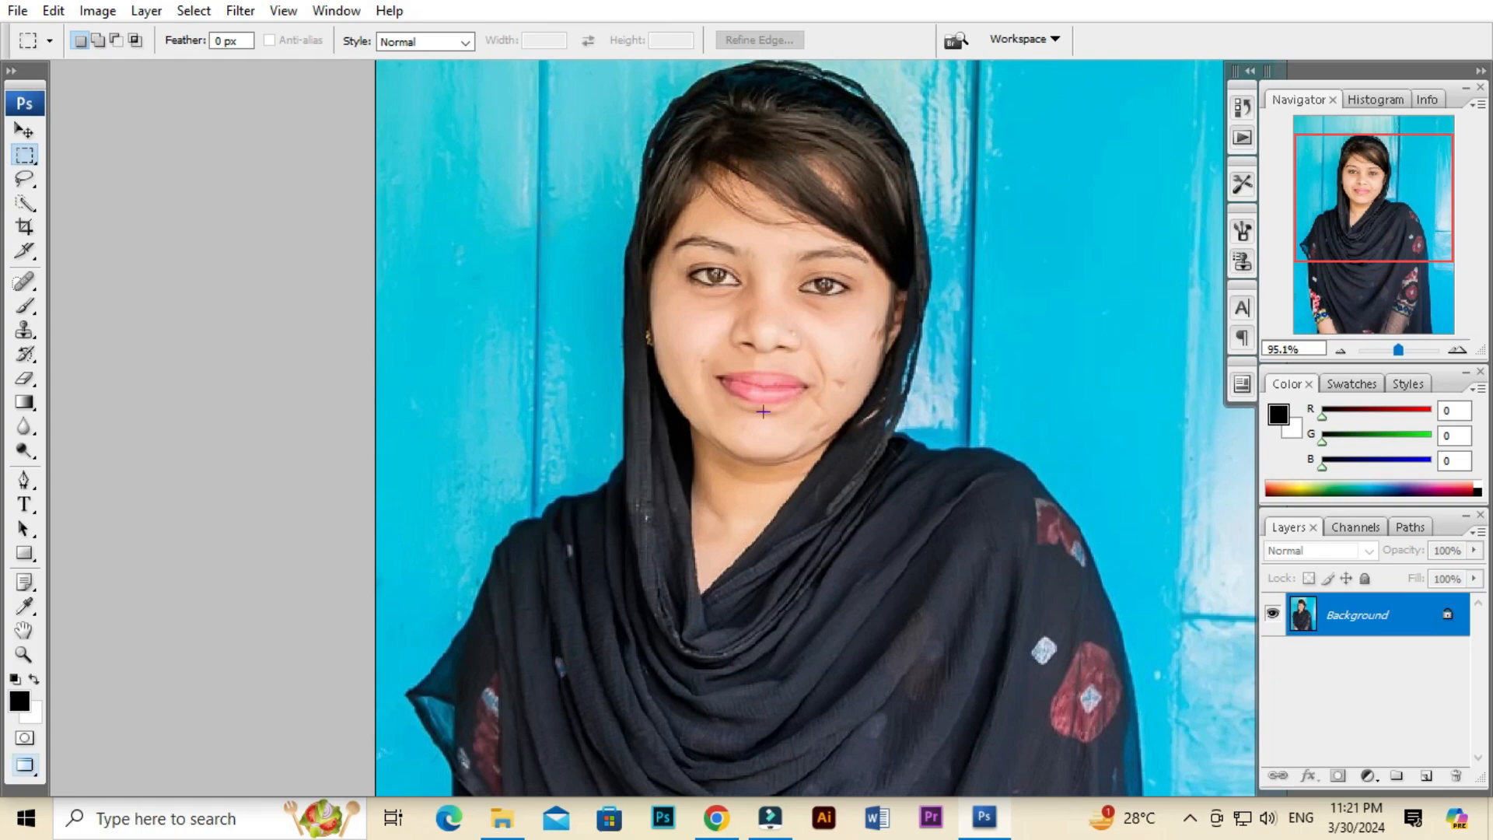
scroll(789, 436, "up", 3)
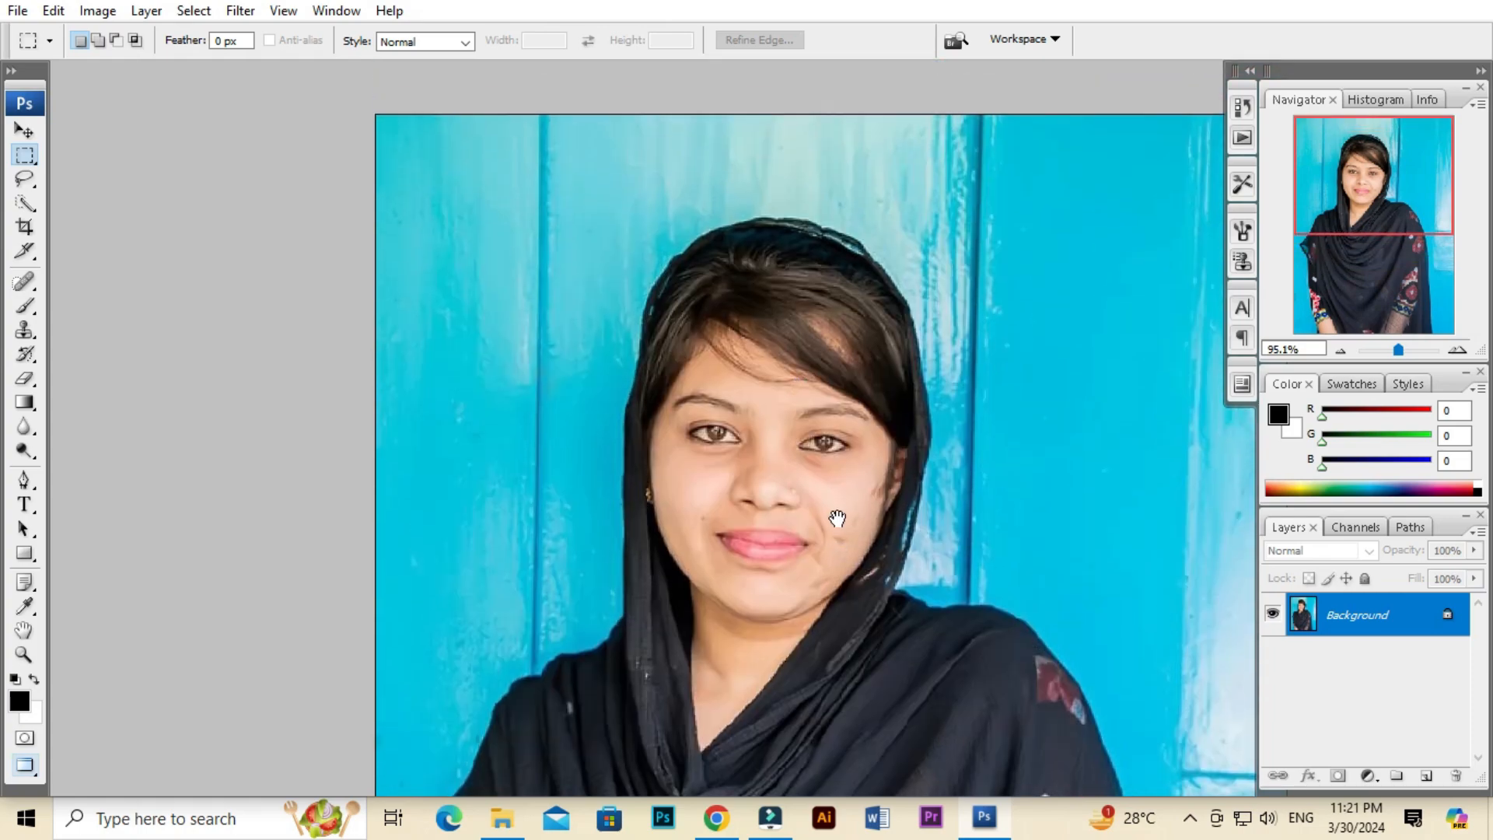
left_click_drag(840, 543, 838, 401)
Patch the brown mark on the cheek beside the mouth with clean skin from just above it using the Patch tool, and deselect
key("alt+space")
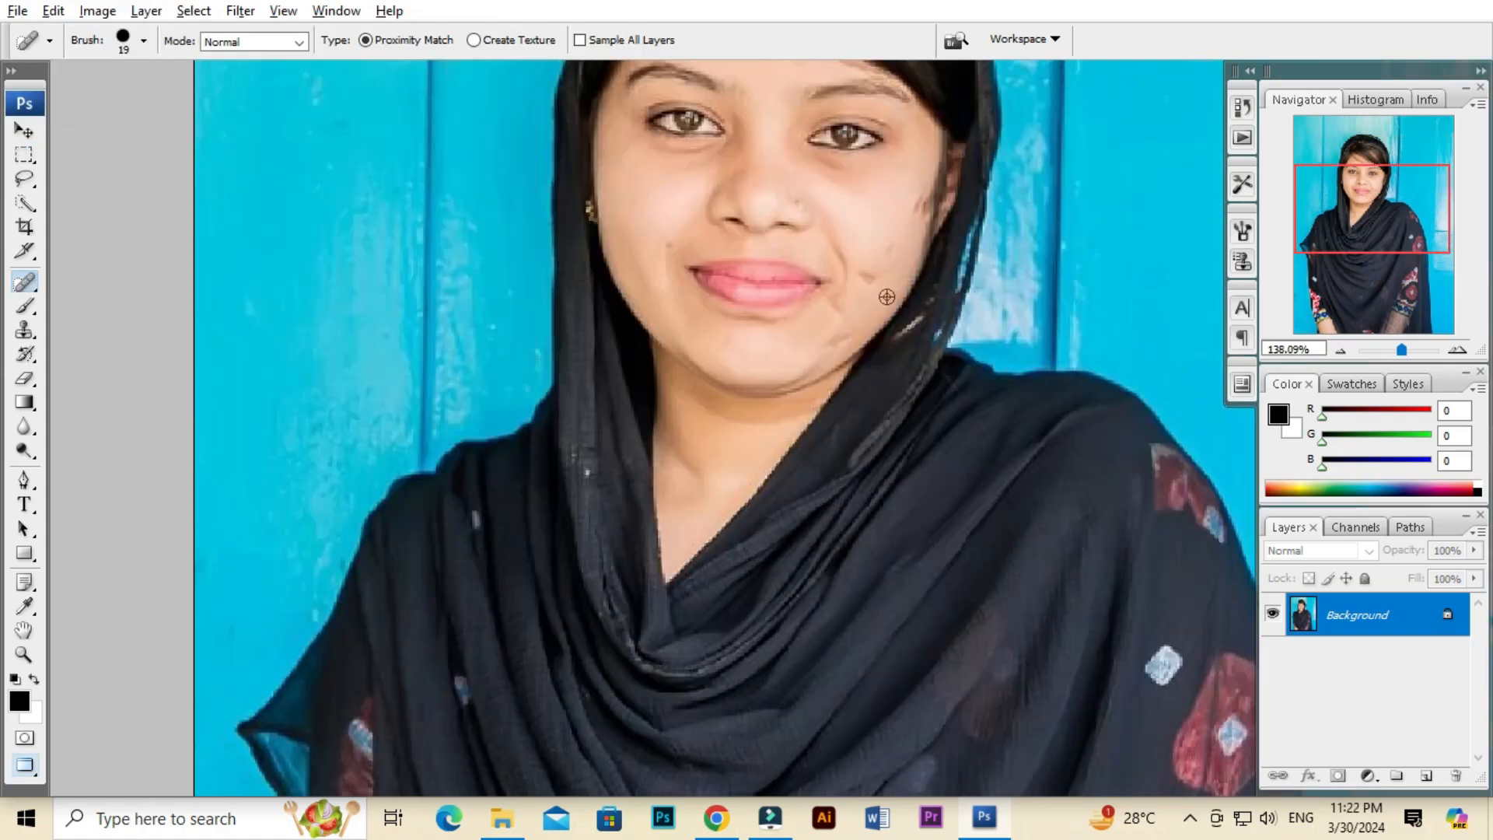
scroll(887, 297, "up", 5)
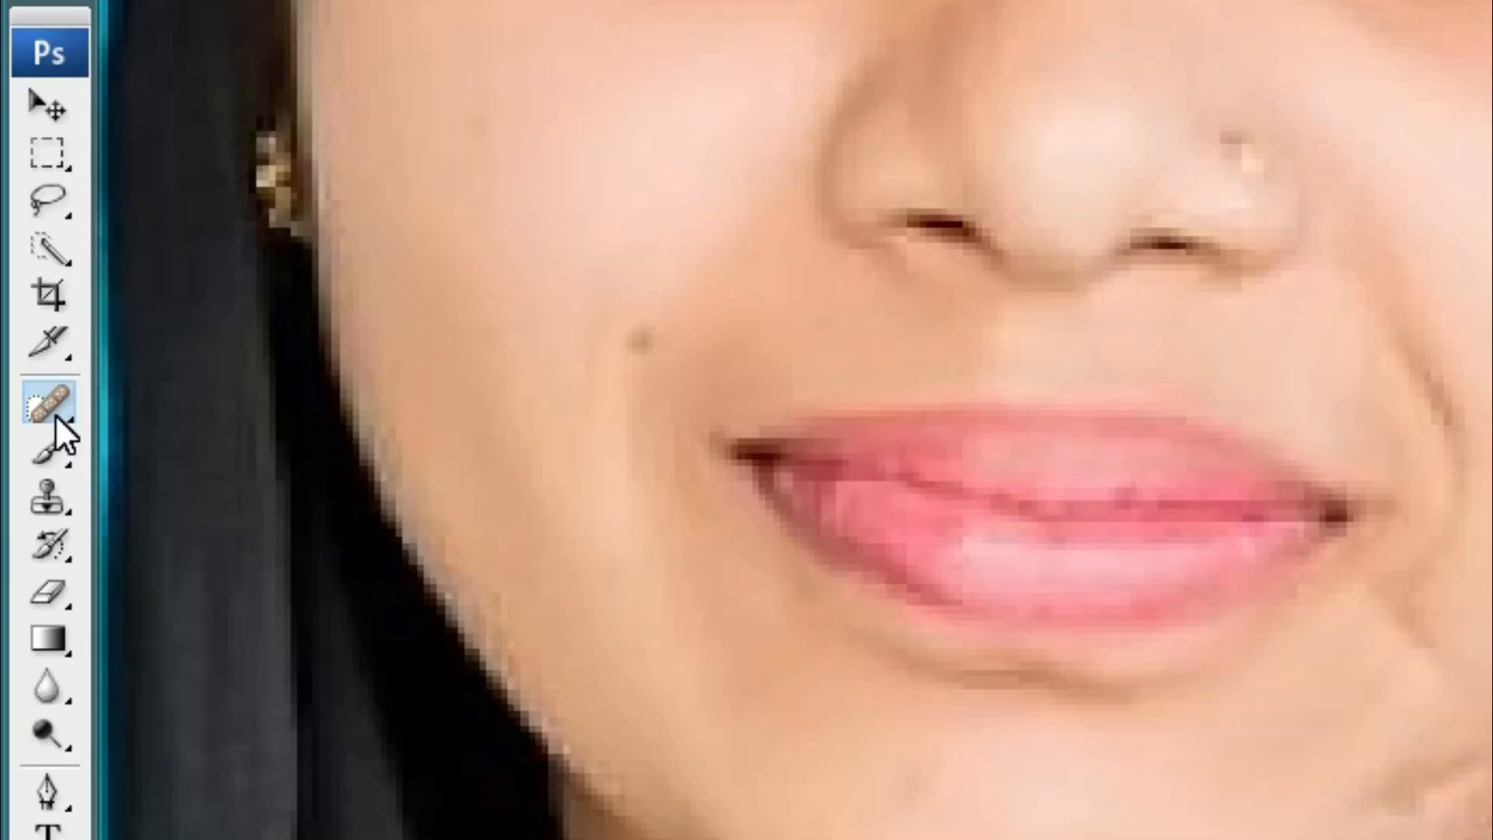
left_click(54, 414)
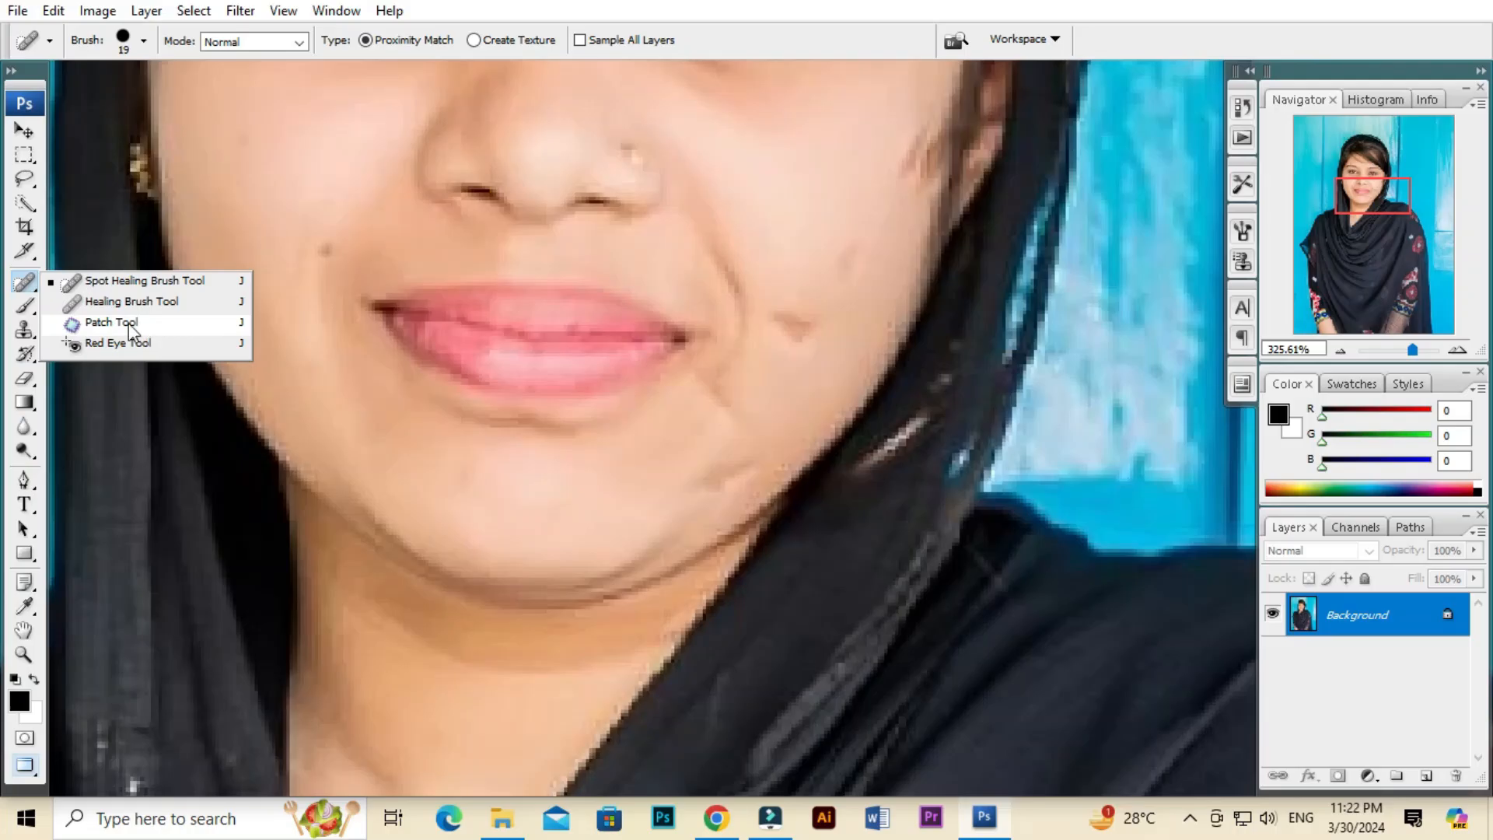
left_click(129, 327)
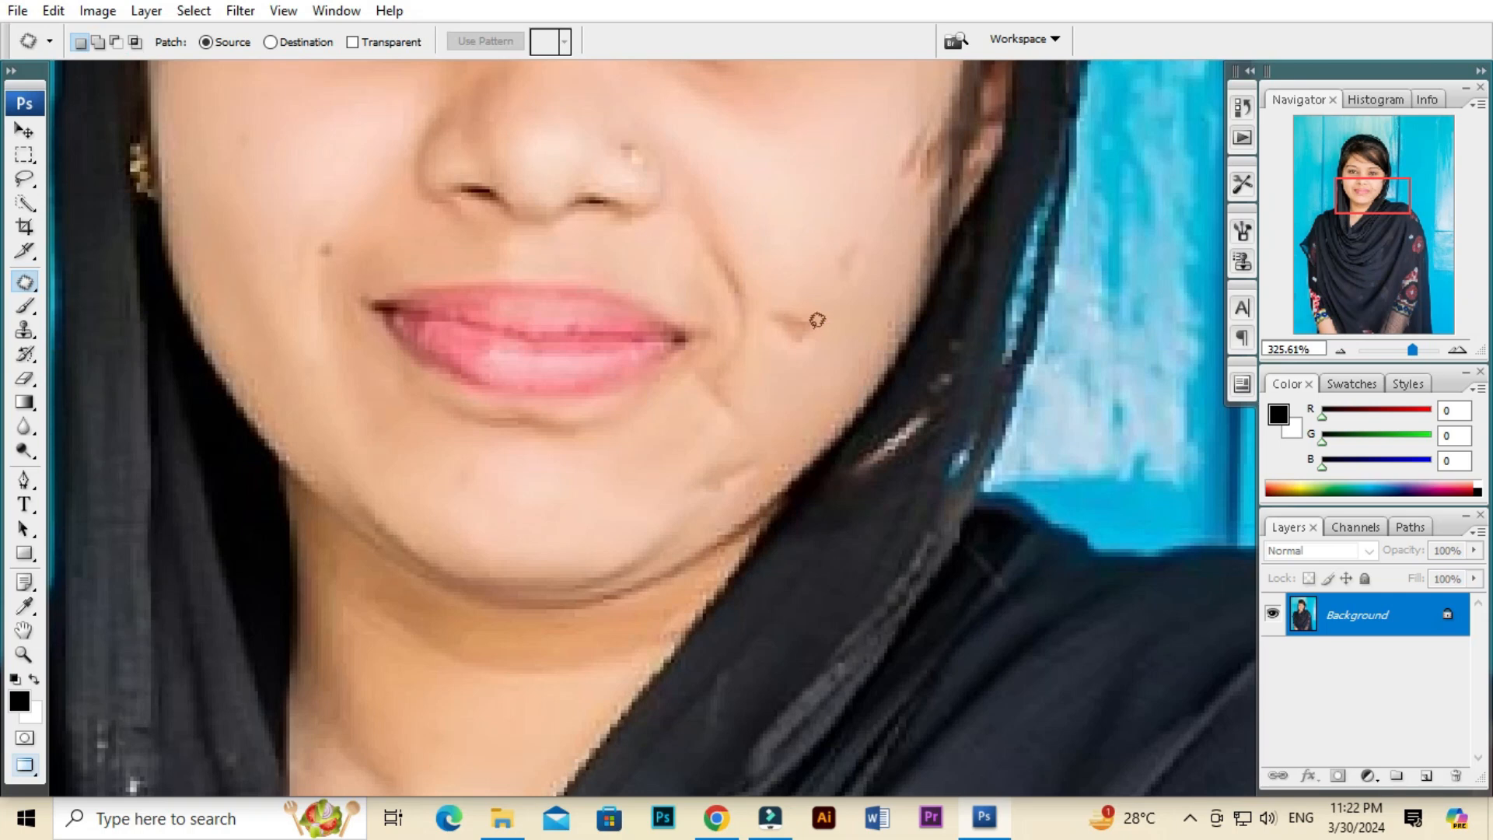
scroll(790, 328, "up", 1)
scroll(790, 329, "up", 1)
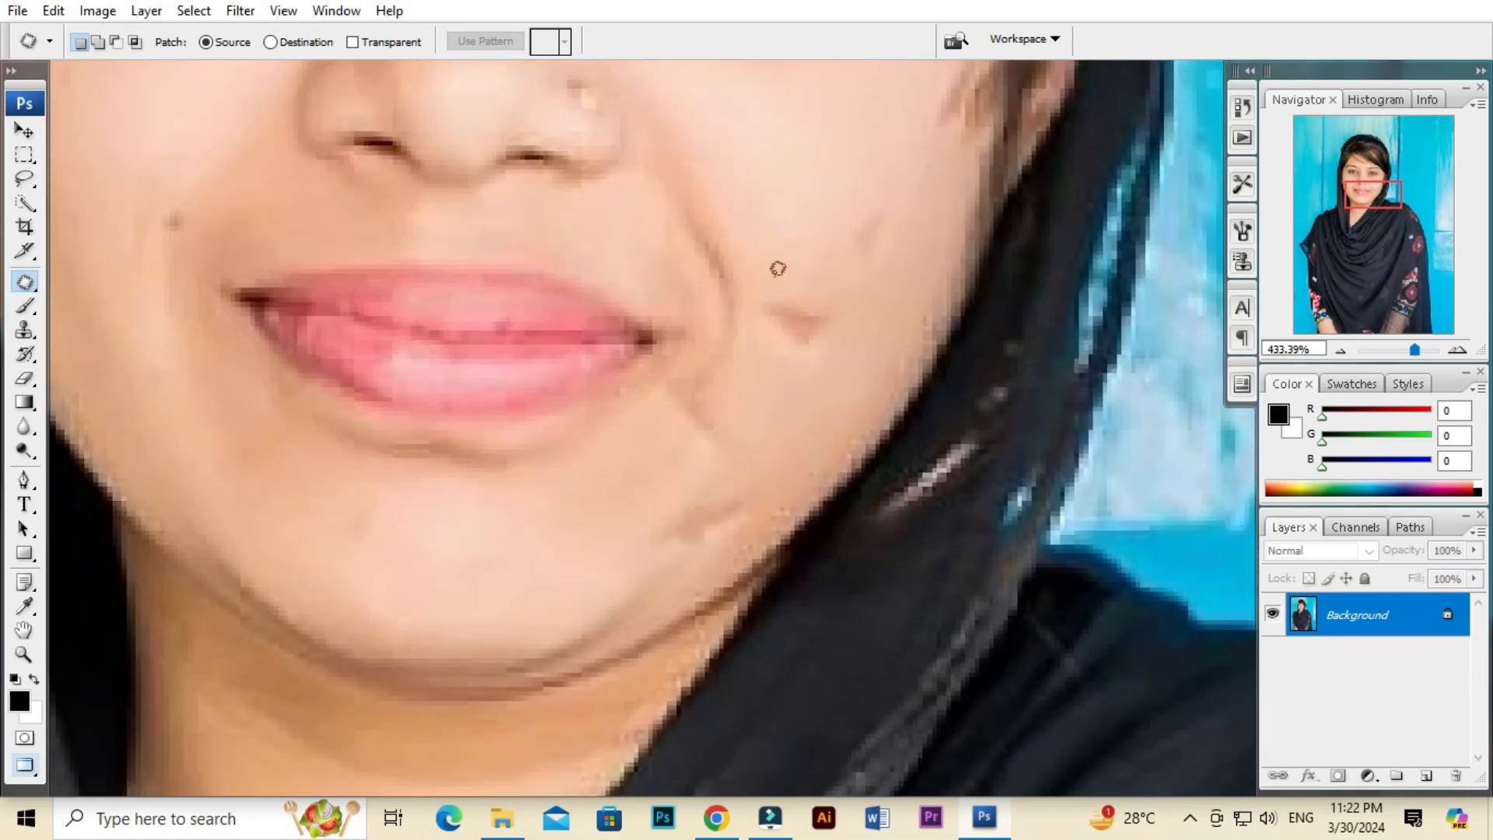
mouse_move(774, 277)
left_mouse_down()
mouse_move(837, 276)
mouse_move(852, 324)
mouse_move(839, 353)
mouse_move(803, 369)
mouse_move(750, 342)
mouse_move(775, 276)
left_mouse_up()
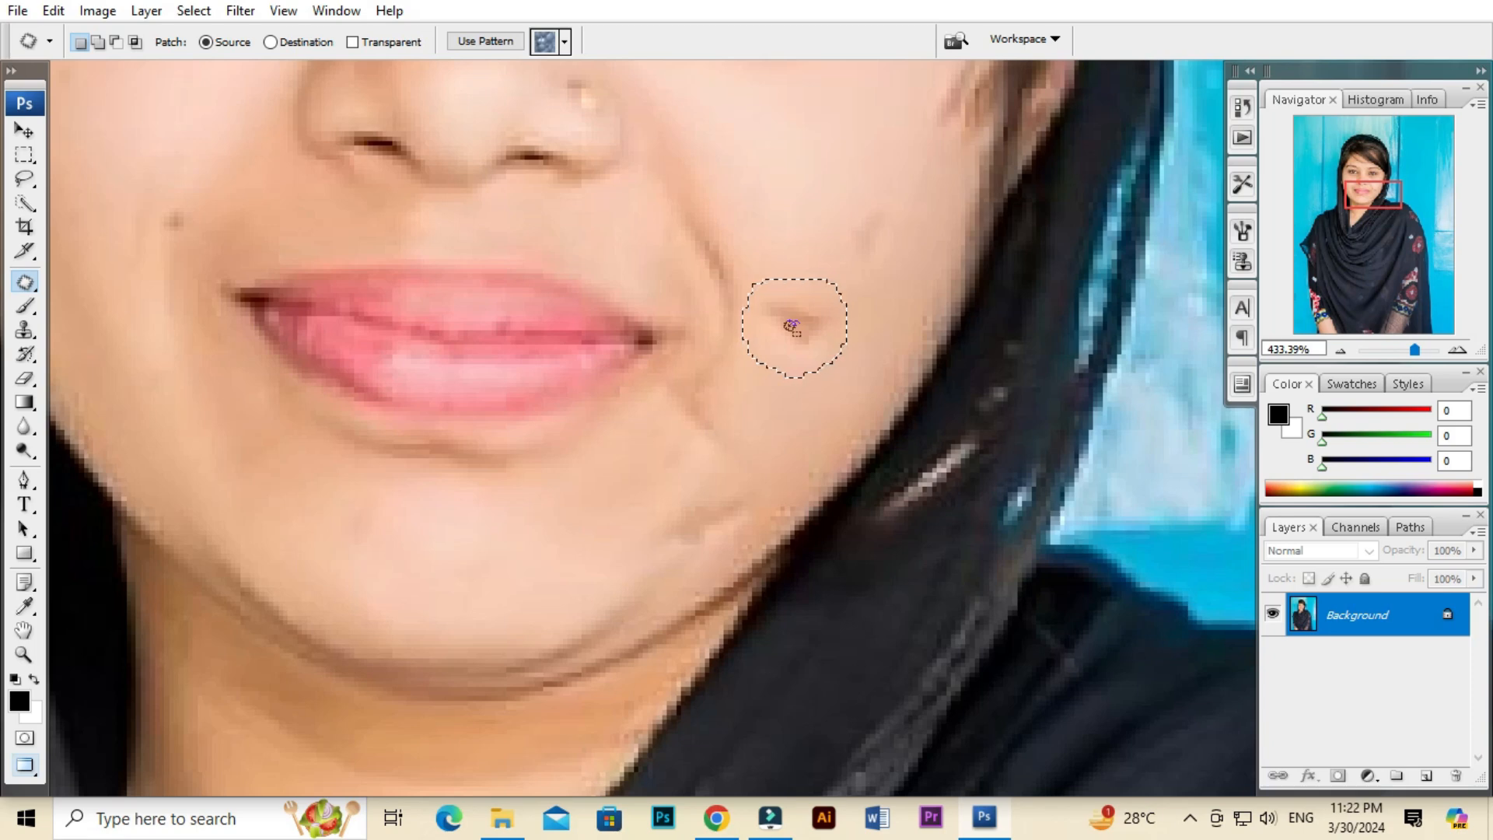
left_click_drag(791, 327, 785, 244)
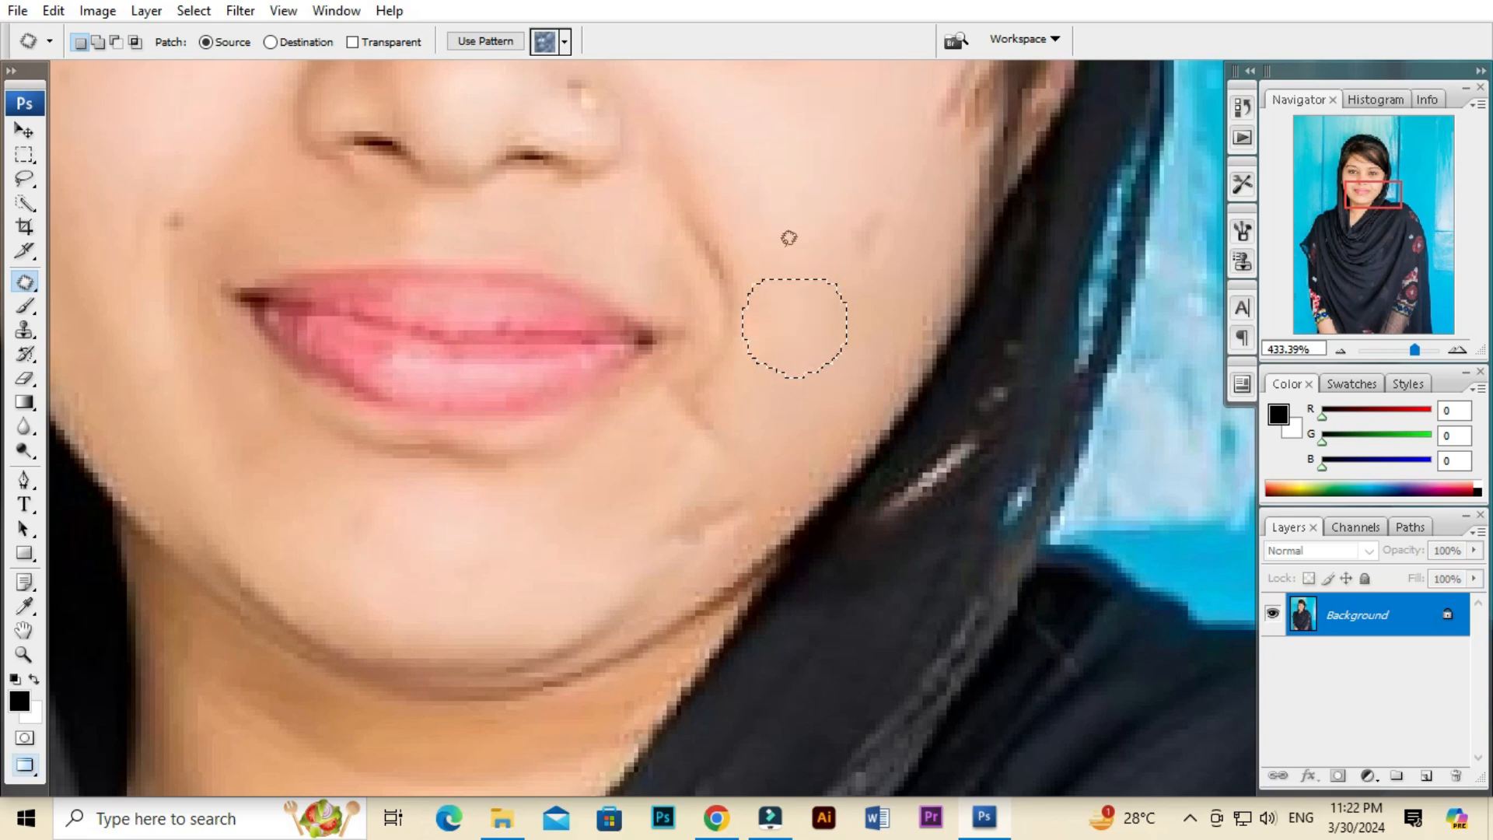
key("ctrl+d")
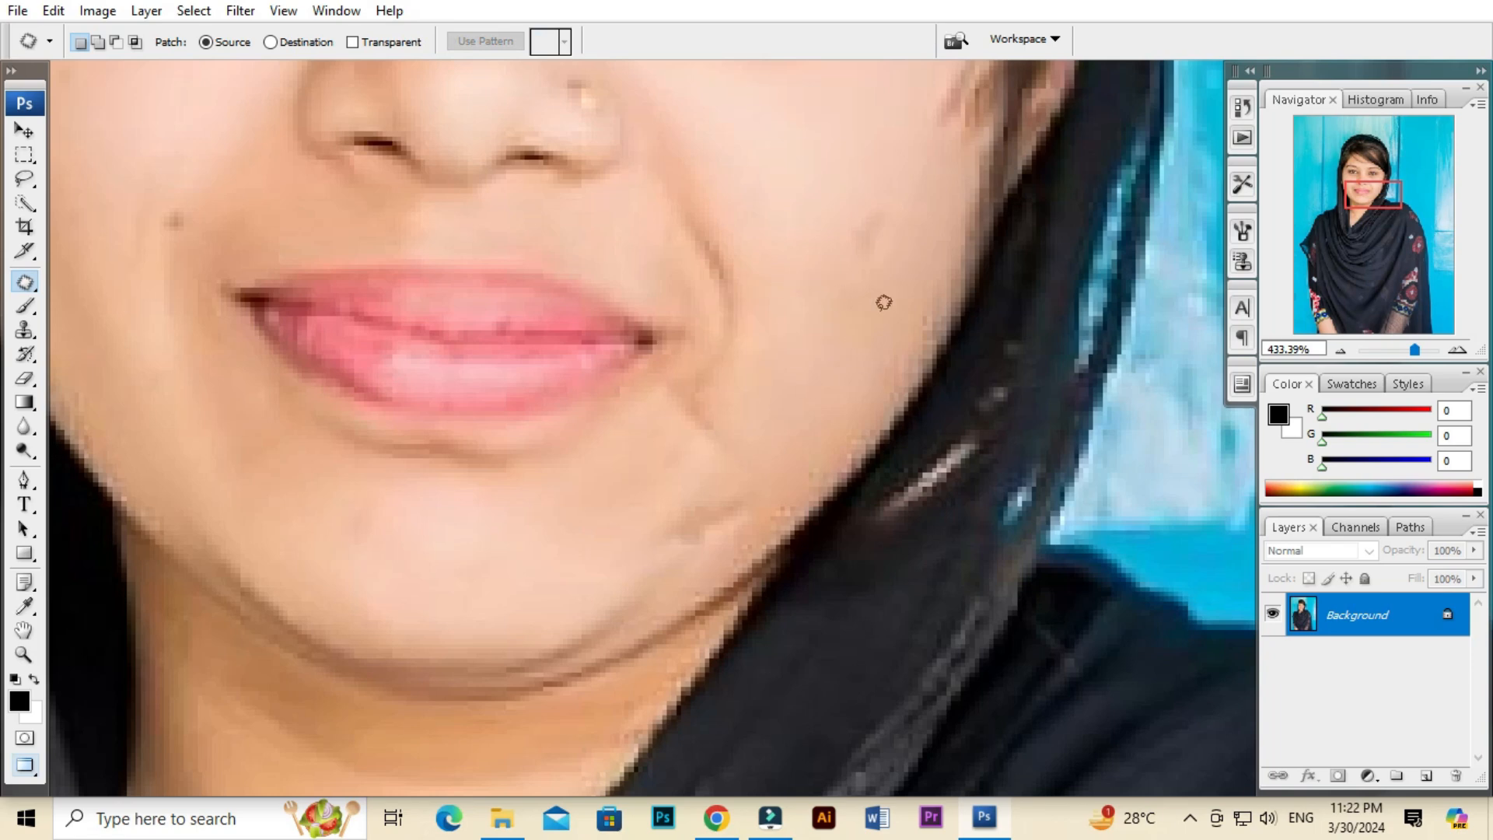
Patch the blemish on the lower jaw below the mouth corner with clean skin from the chin, and clear the selection
scroll(853, 426, "down", 1)
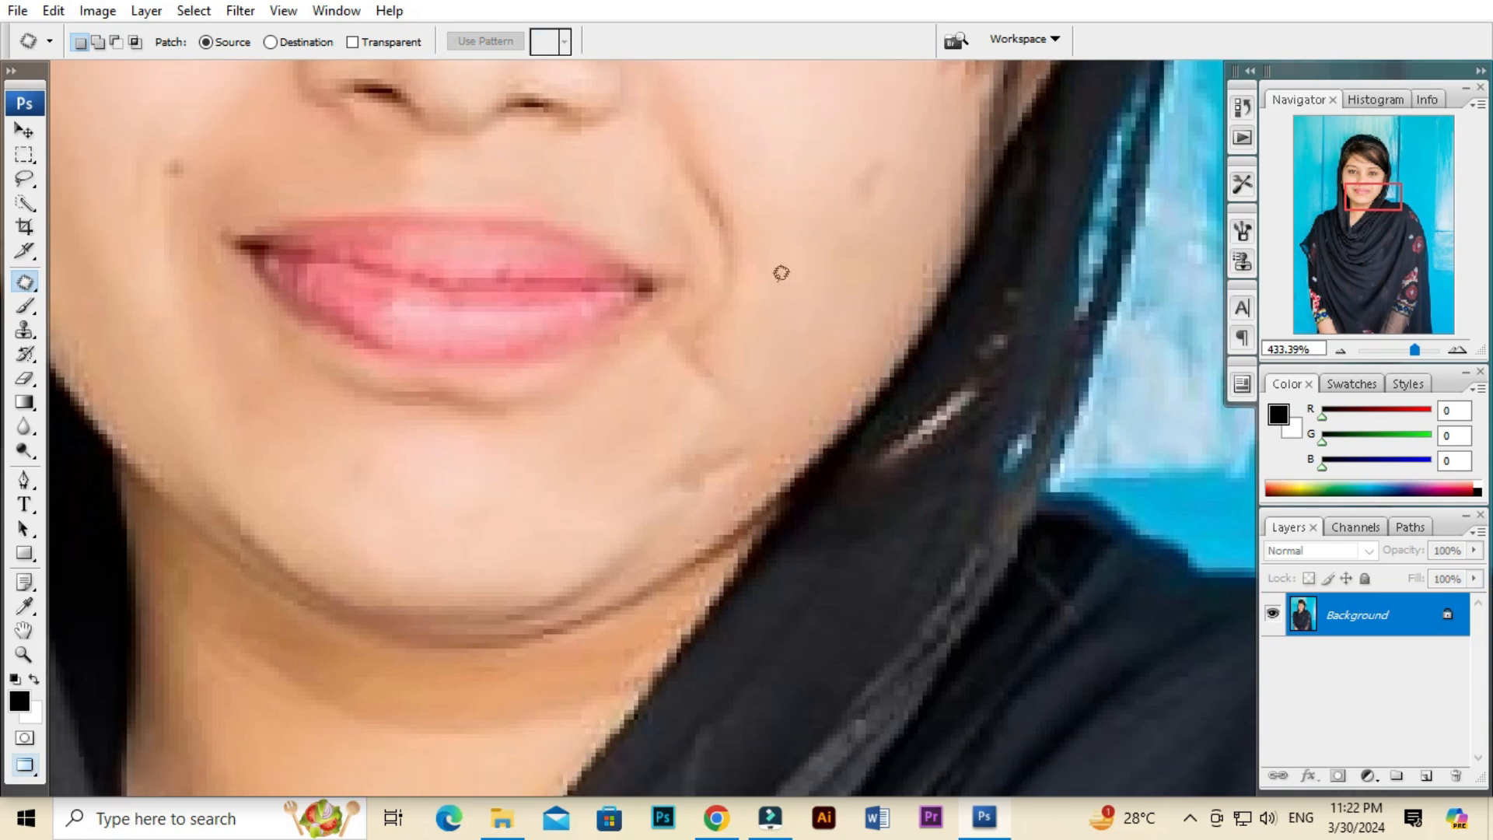
left_click_drag(737, 466, 726, 423)
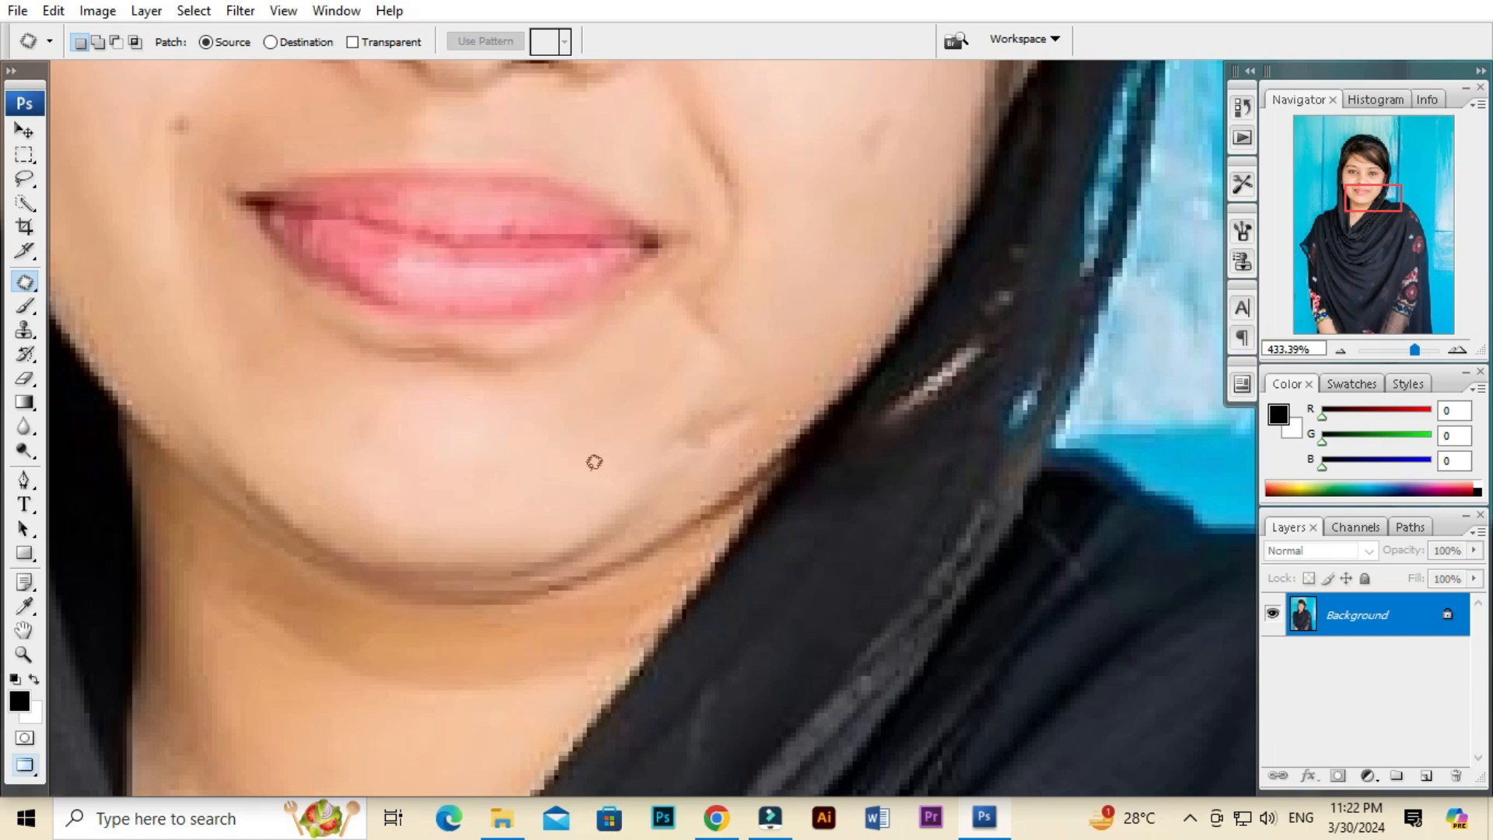
mouse_move(676, 403)
left_mouse_down()
mouse_move(734, 372)
mouse_move(769, 400)
mouse_move(759, 433)
mouse_move(676, 456)
mouse_move(648, 425)
mouse_move(644, 460)
mouse_move(595, 476)
left_mouse_up()
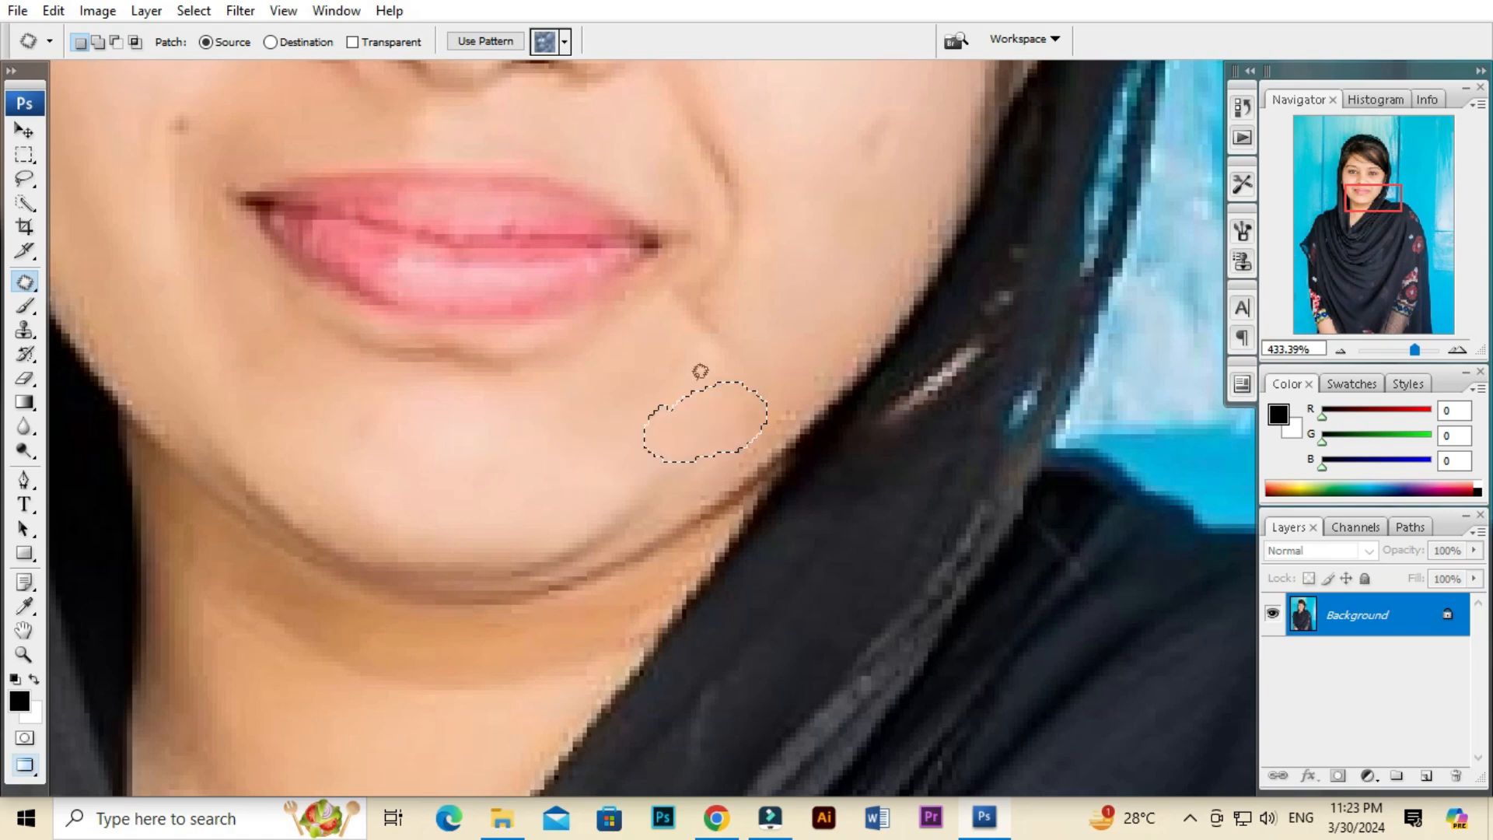
key("ctrl+d")
Switch to the Clone Stamp tool and lower its opacity to 15%
scroll(872, 376, "down", 2)
left_click_drag(585, 334, 743, 424)
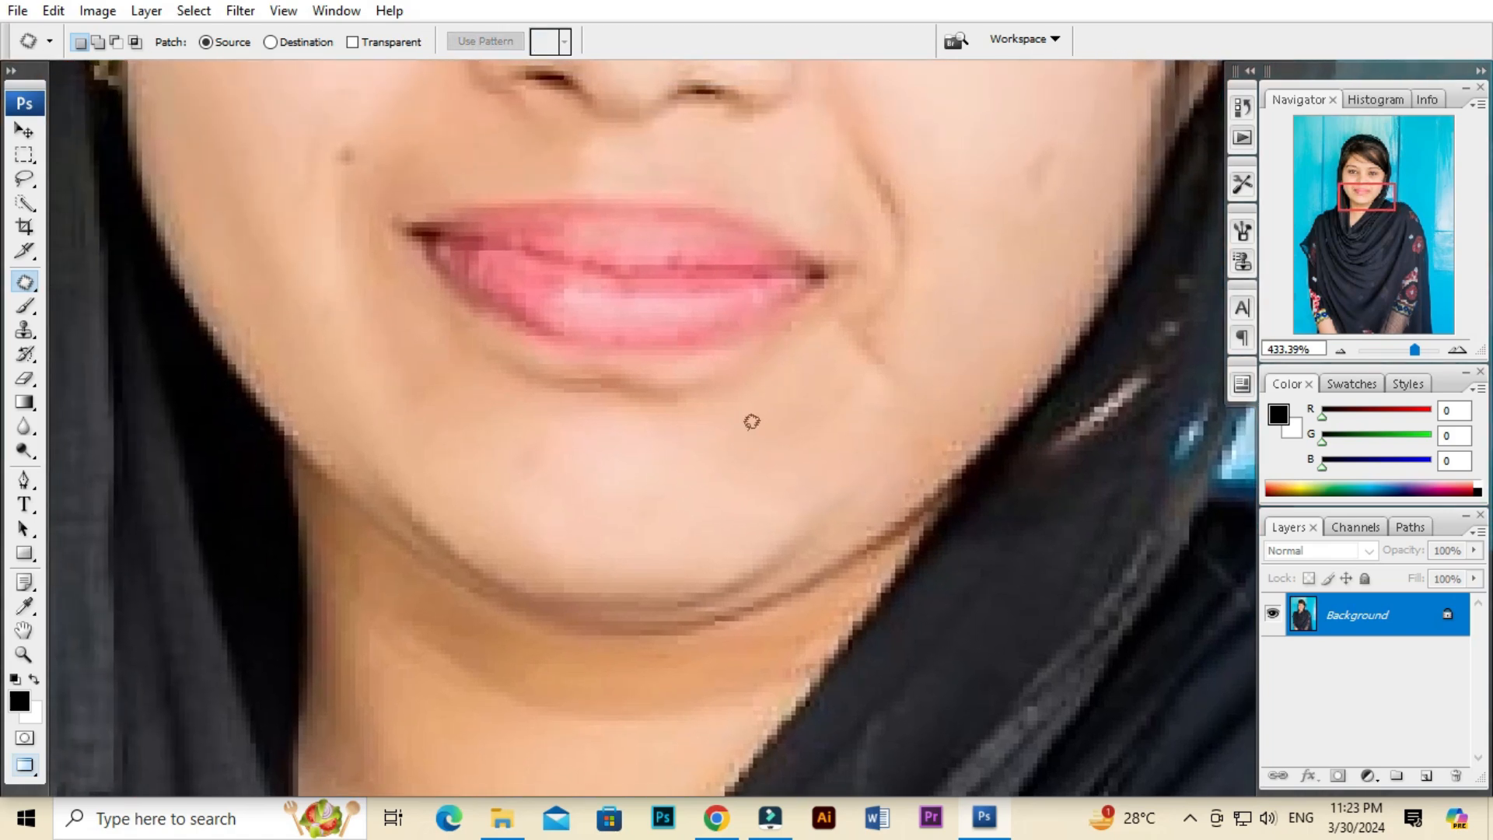
key("s")
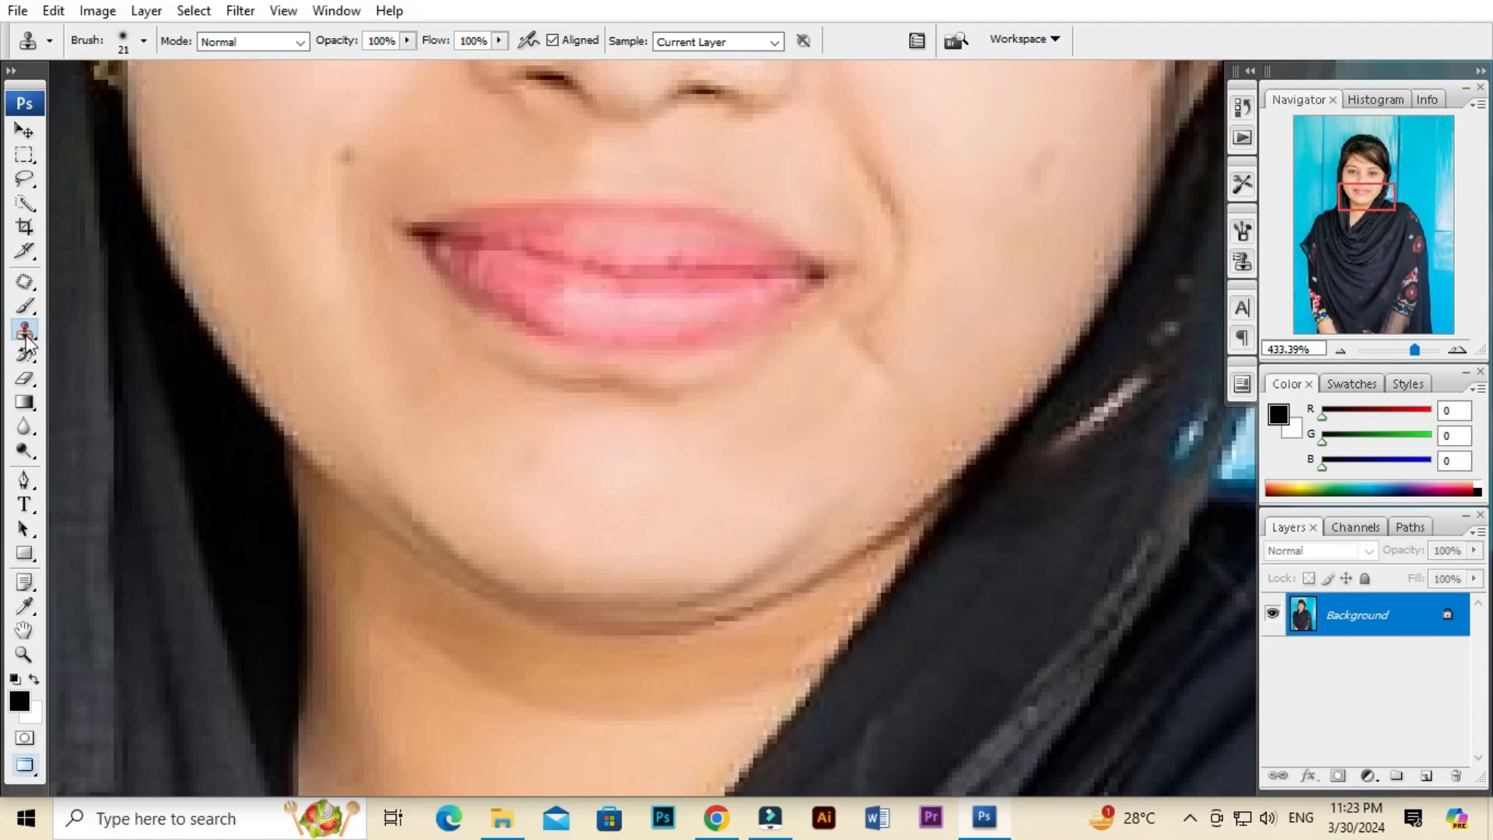
right_click(24, 331)
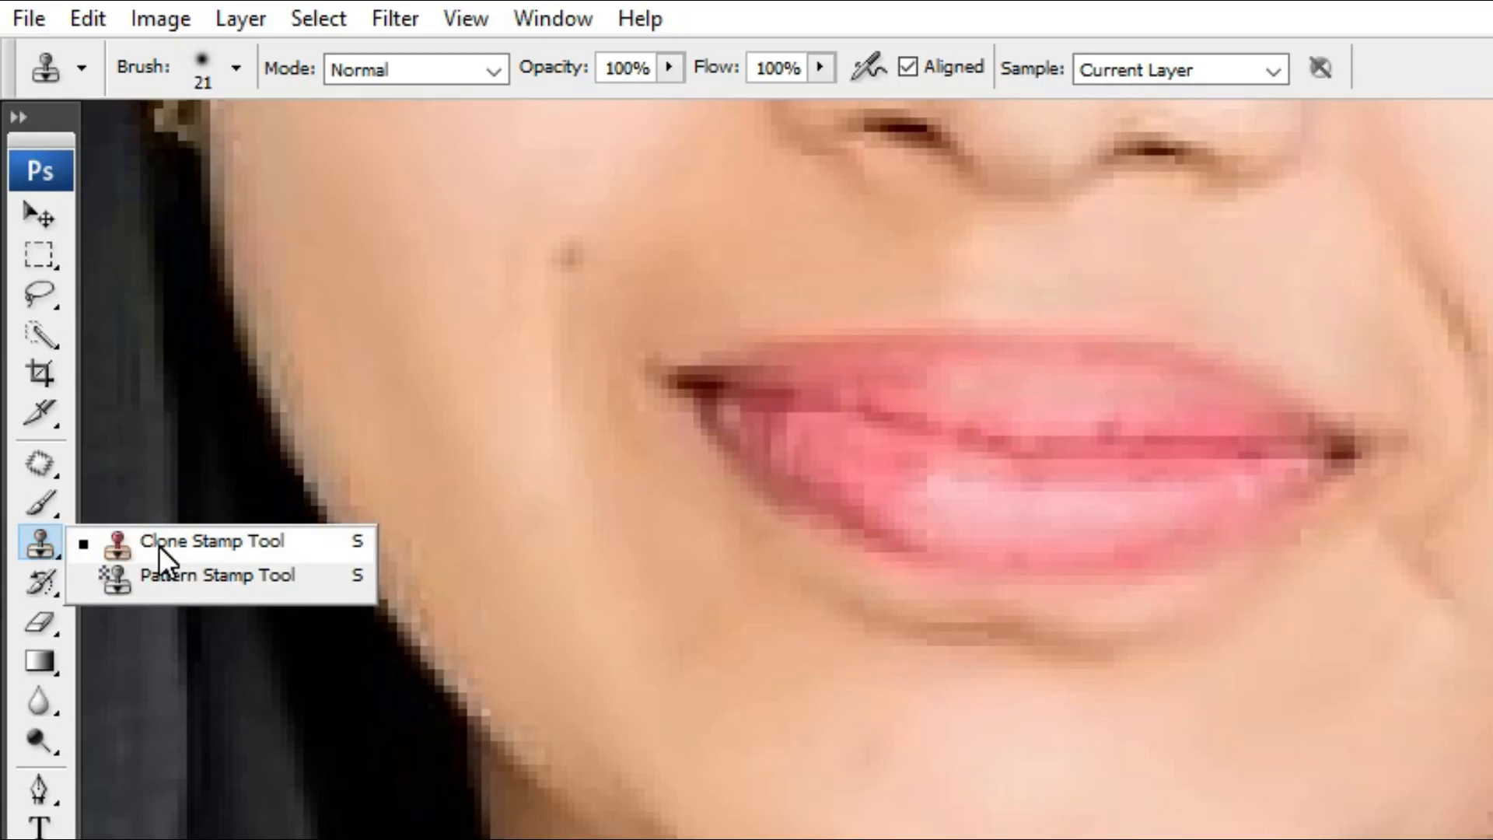
left_click(230, 543)
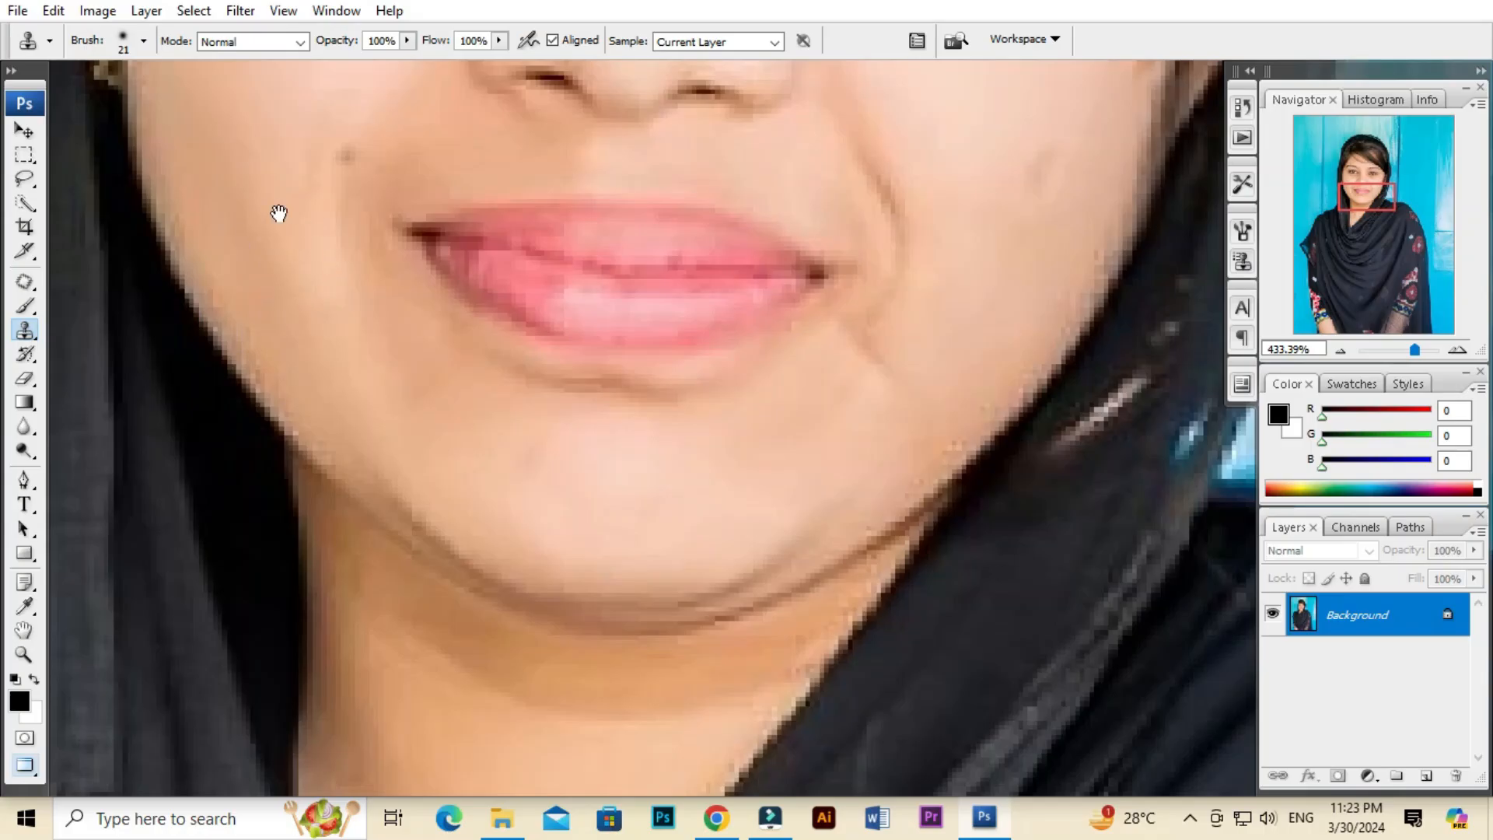
scroll(492, 459, "up", 3)
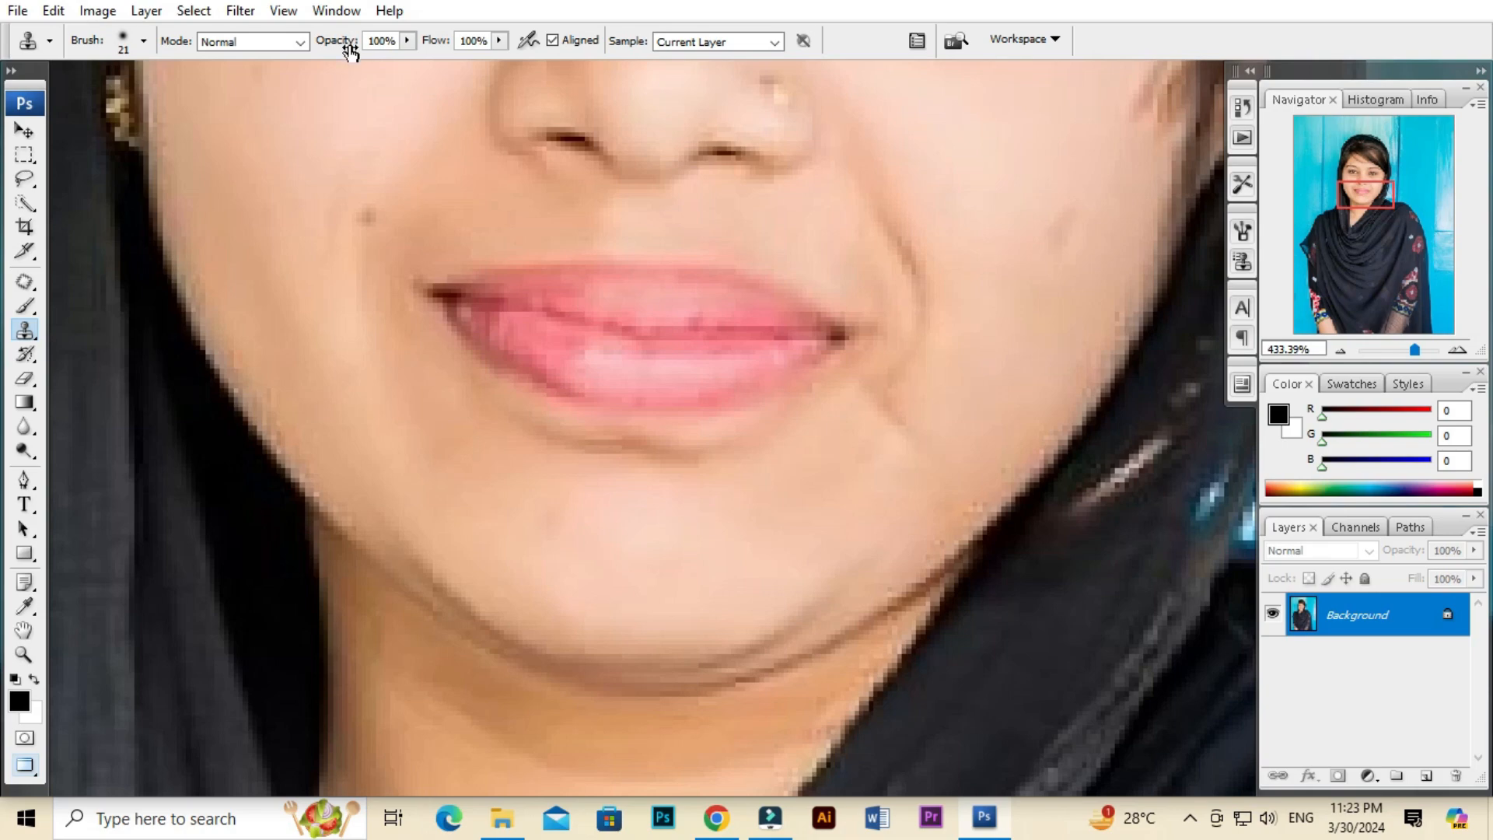
scroll(750, 353, "down", 4)
scroll(734, 355, "down", 4)
left_click_drag(653, 260, 686, 441)
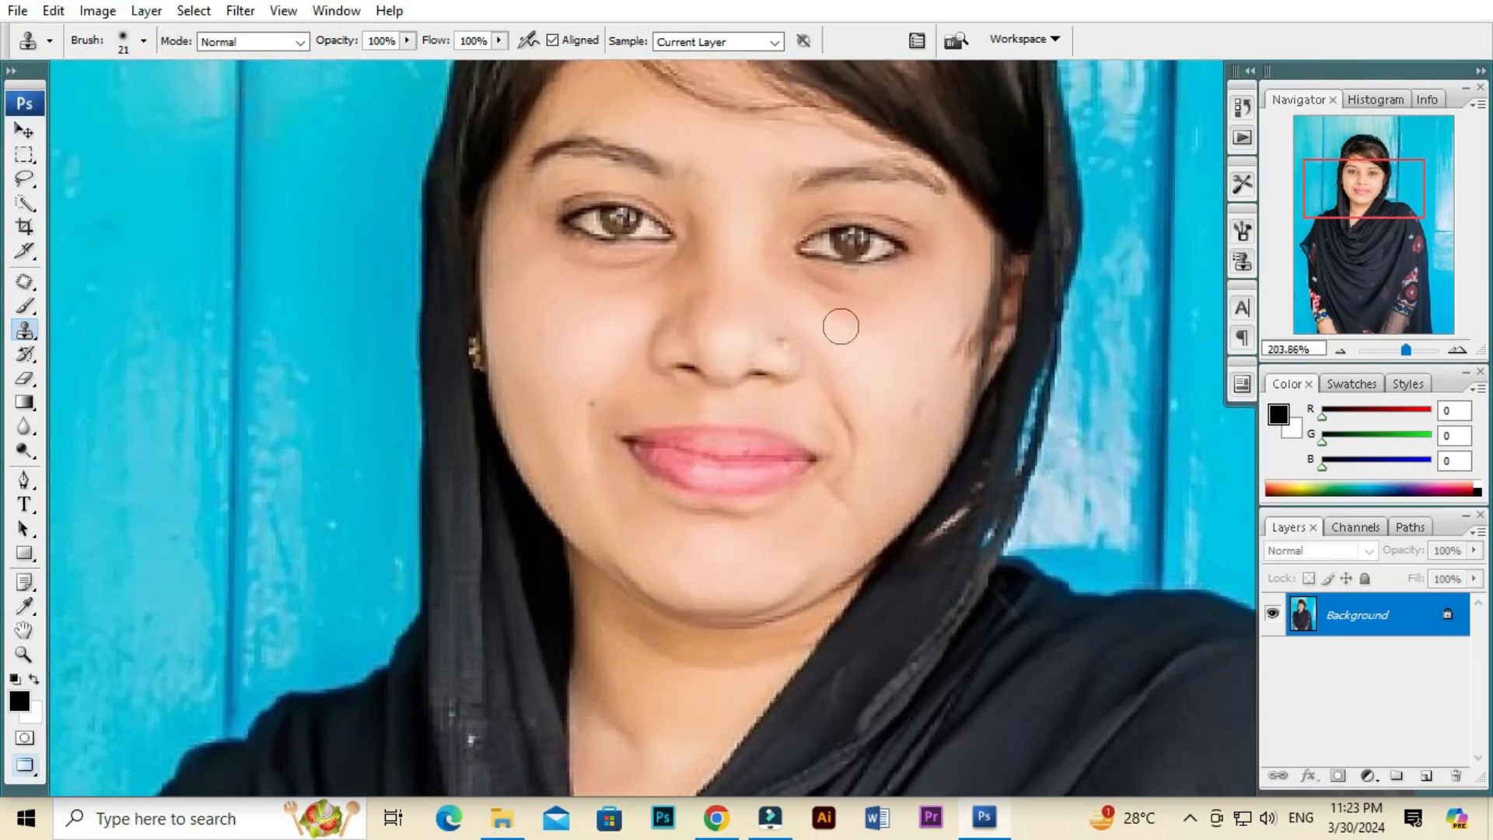
left_click_drag(747, 426, 845, 427)
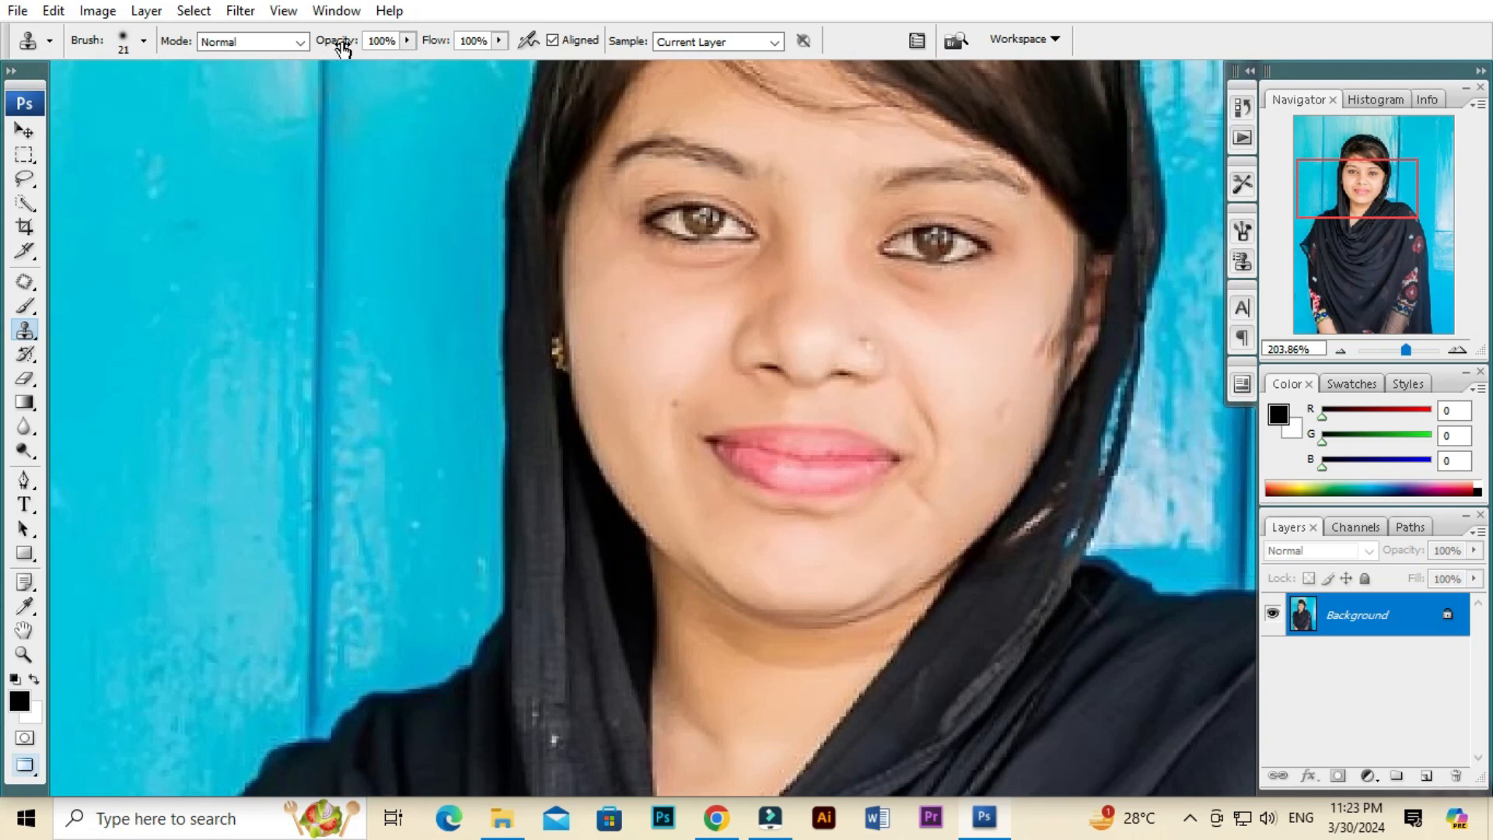
left_click_drag(343, 49, 330, 51)
left_click(380, 42)
type("15")
left_click(635, 356)
left_click(750, 312)
Reduce the clone brush to size 15 and clone clean cheek skin over the dark mole beside the mouth corner
scroll(677, 345, "down", 1)
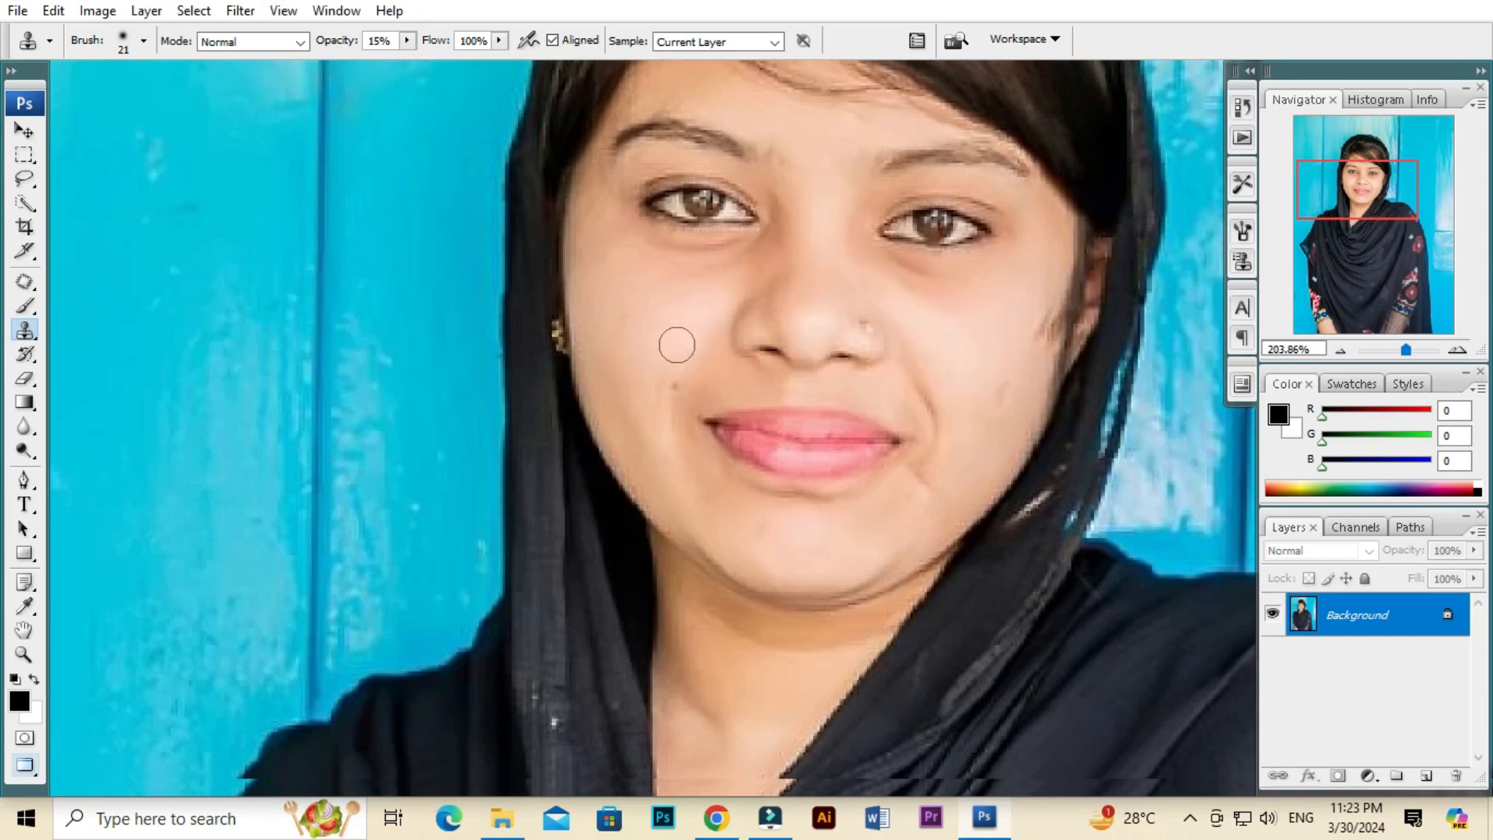
scroll(677, 344, "up", 1)
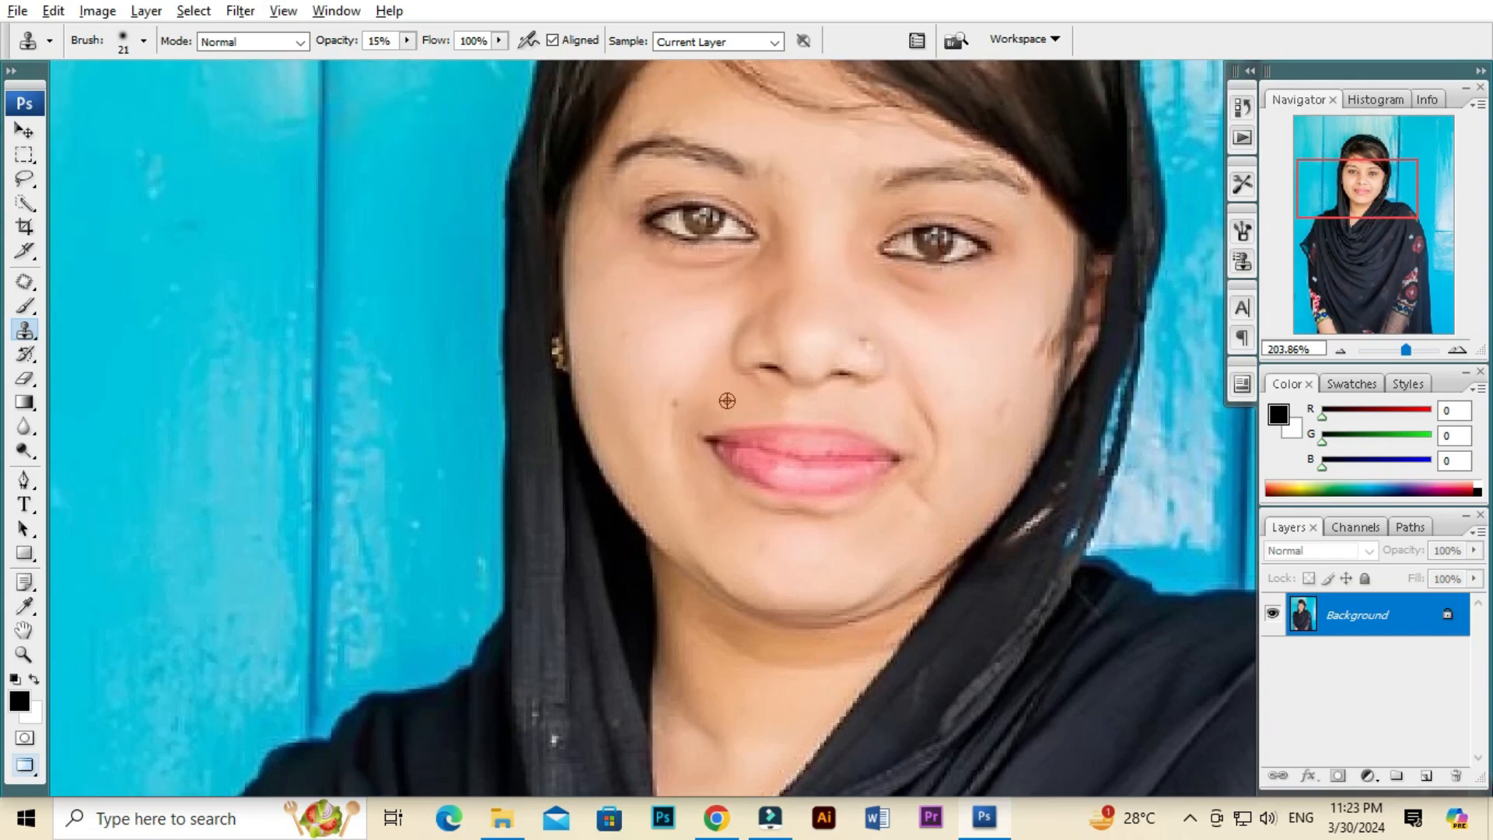
scroll(666, 377, "up", 3)
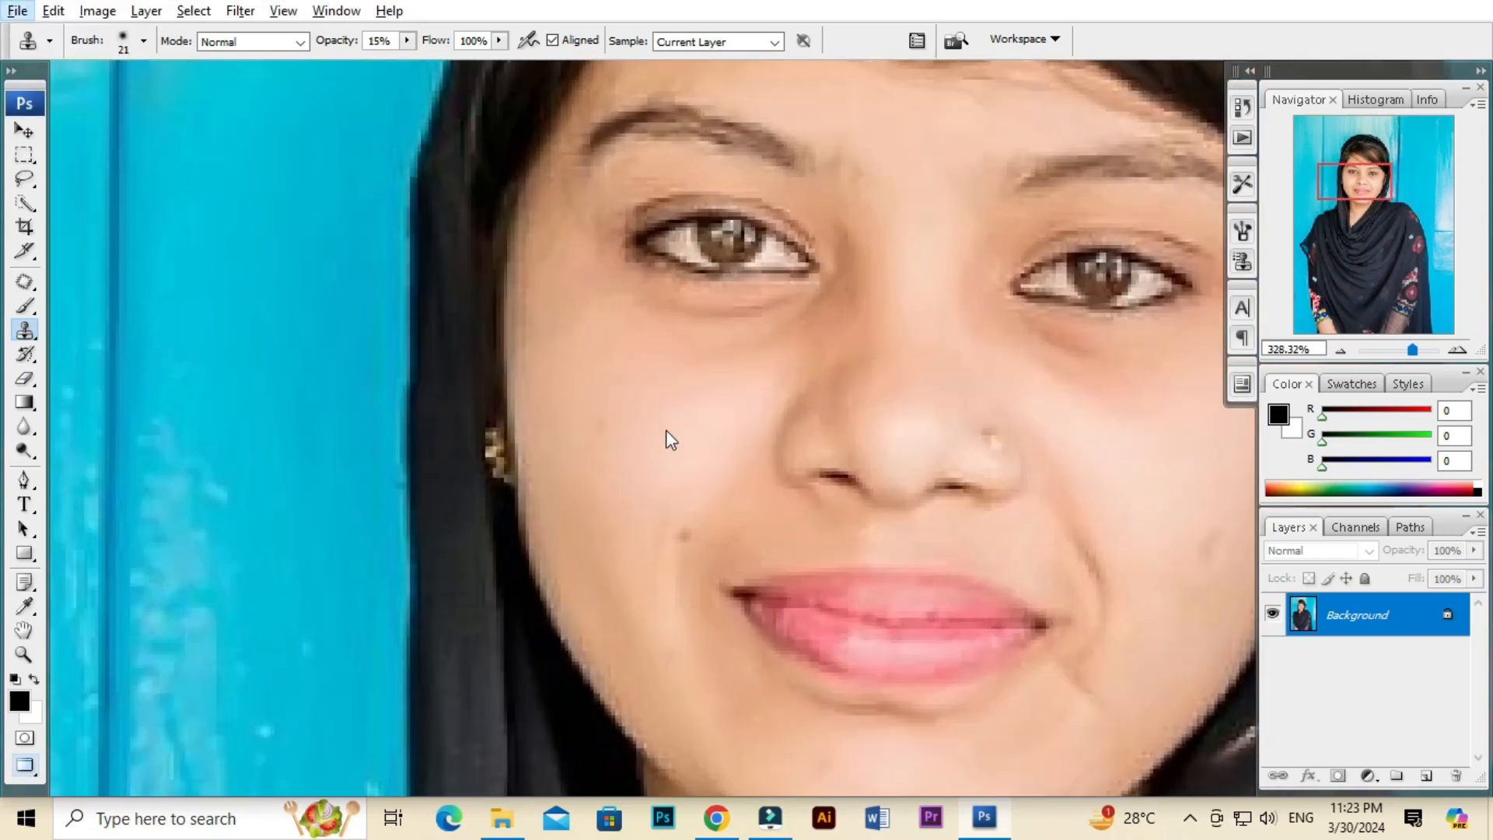
scroll(670, 440, "down", 3)
scroll(689, 340, "up", 1)
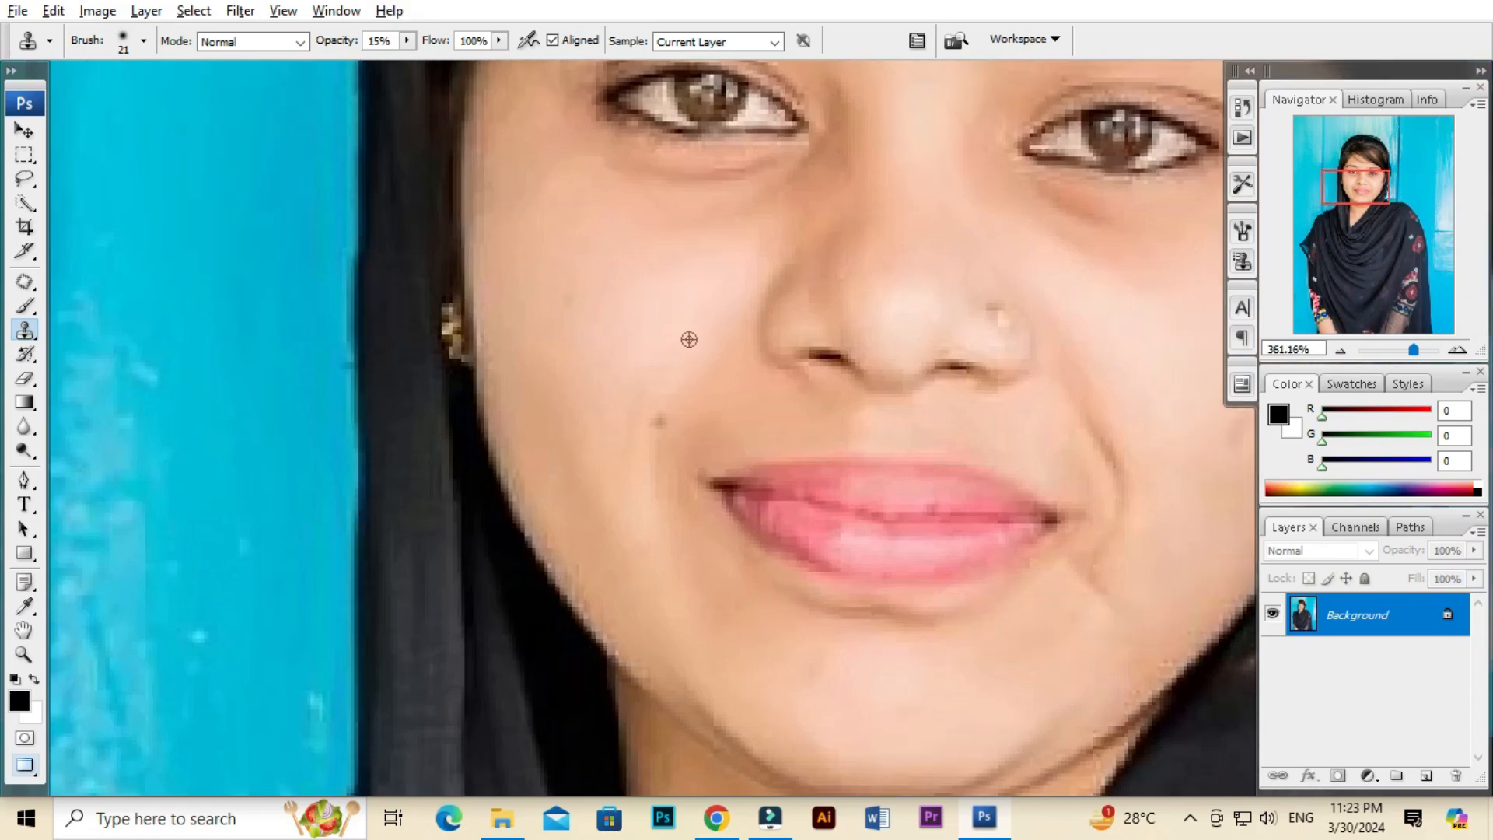
scroll(689, 340, "up", 1)
key("bracketleft")
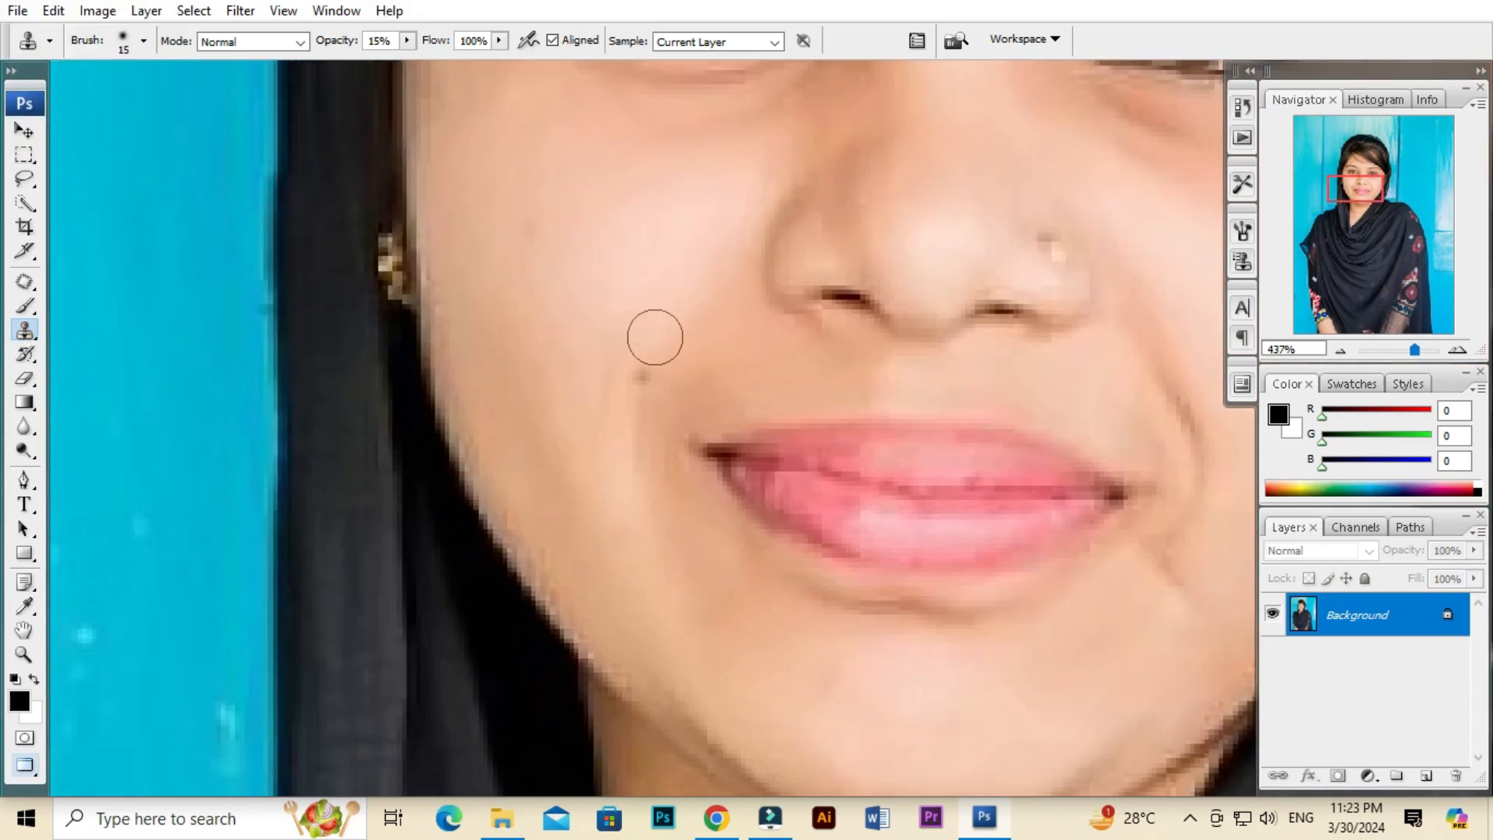
scroll(655, 342, "up", 4)
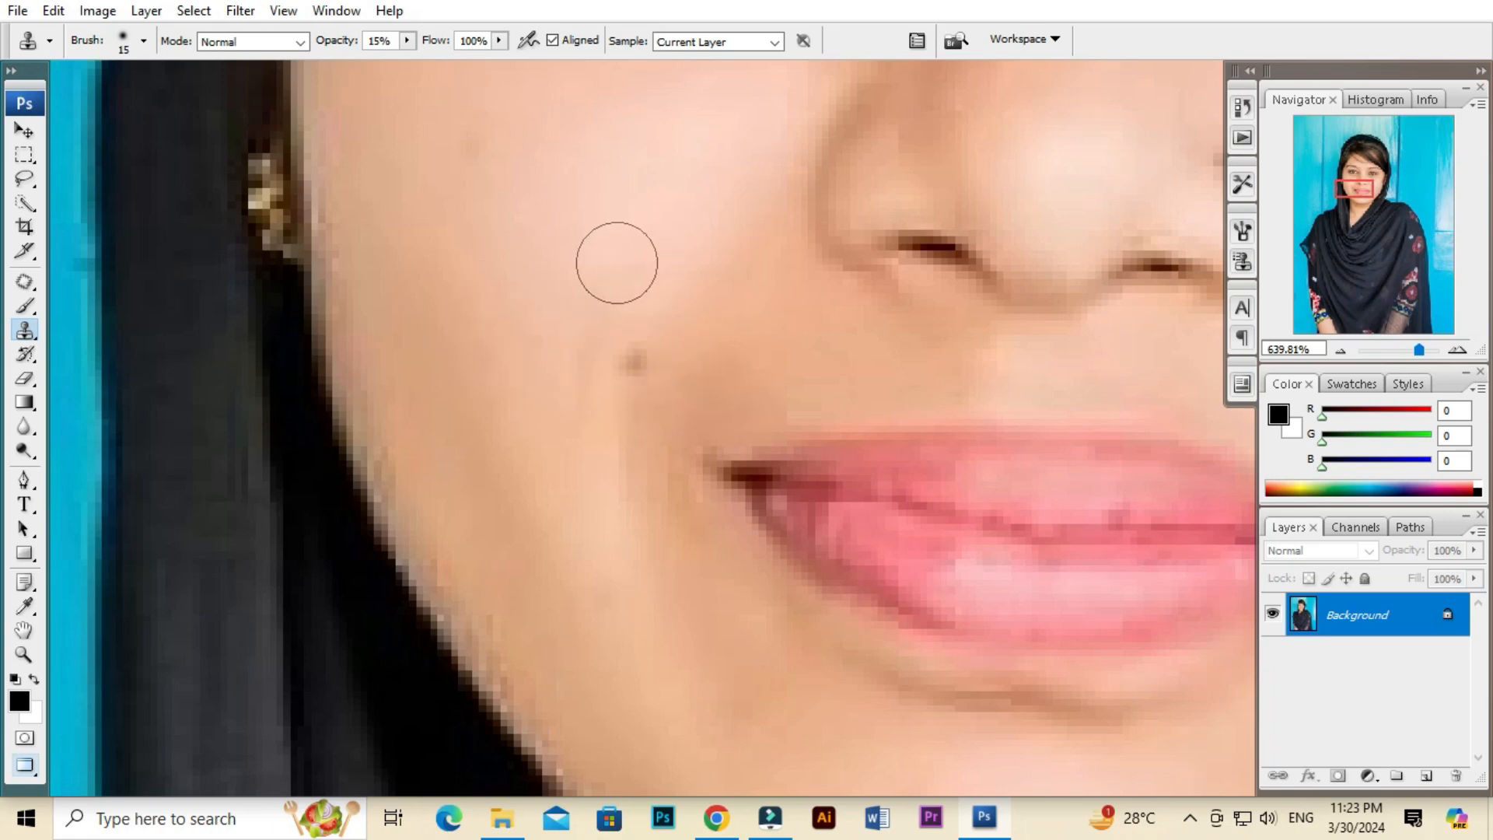
left_click(676, 260, "alt")
left_click(625, 269, "alt")
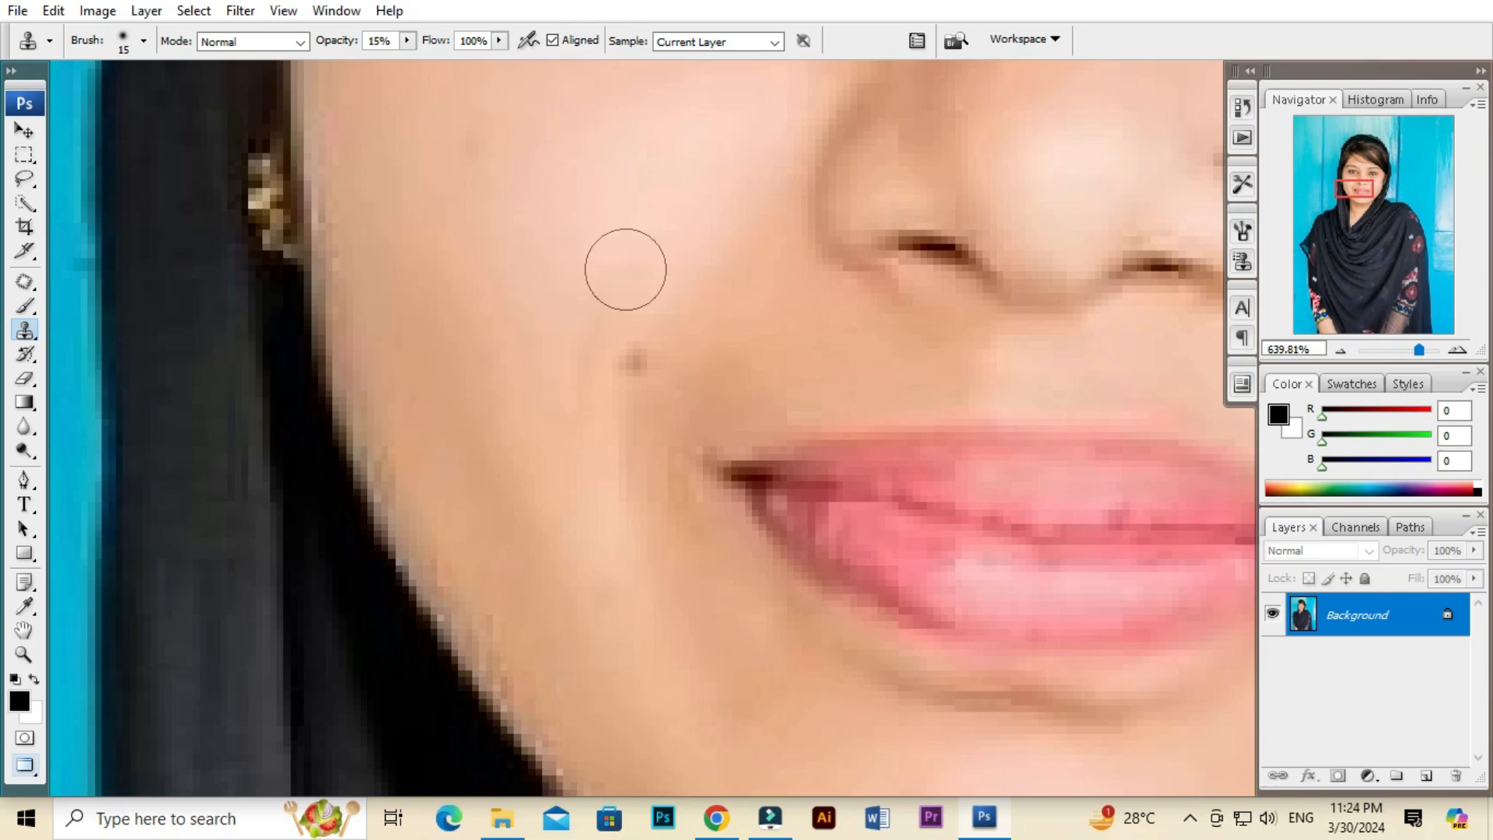
mouse_move(640, 340)
left_mouse_down()
mouse_move(623, 370)
mouse_move(617, 343)
left_mouse_up()
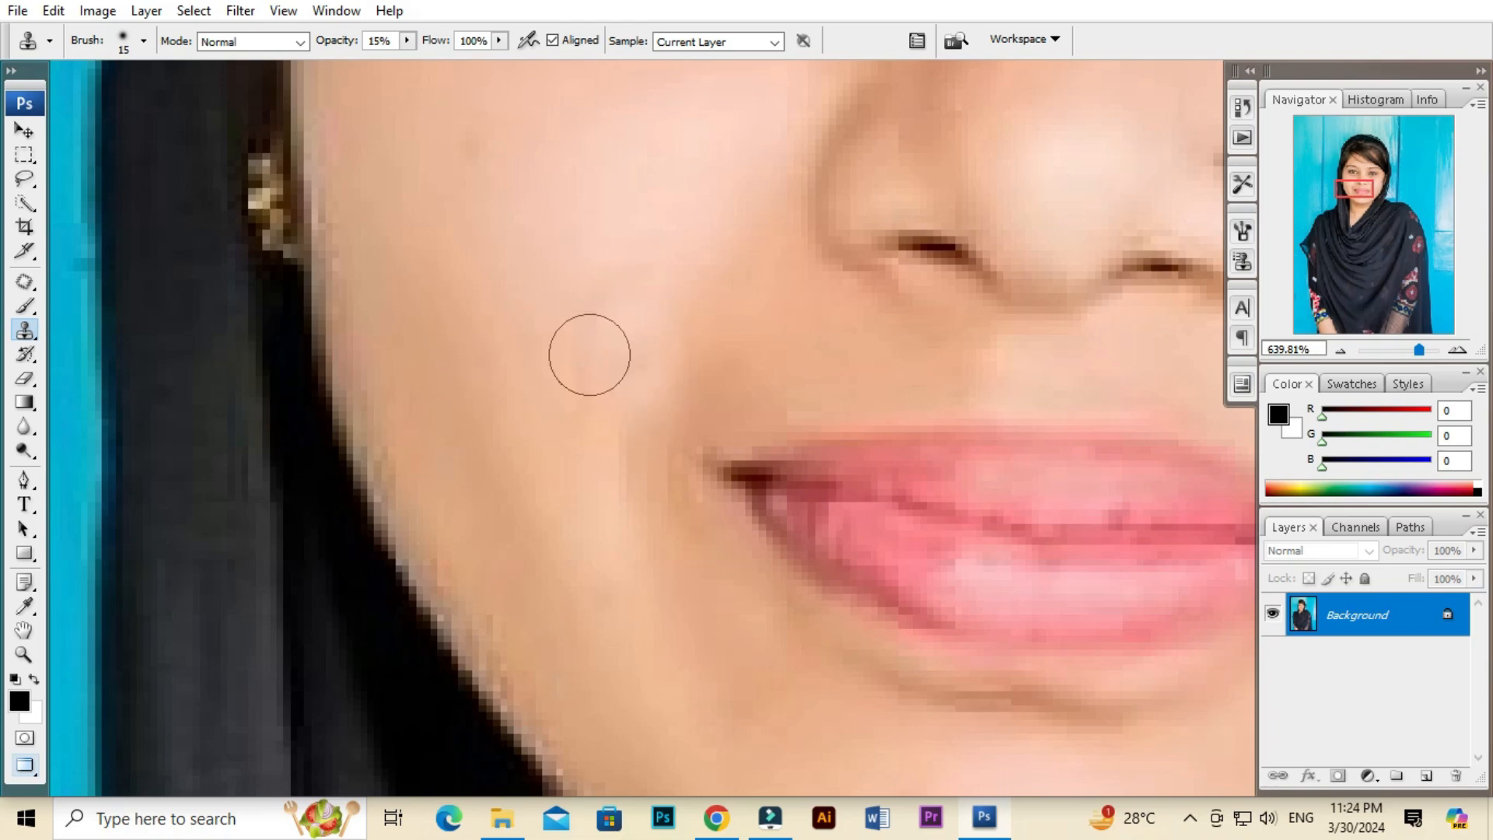
scroll(675, 354, "down", 1)
scroll(685, 355, "down", 4)
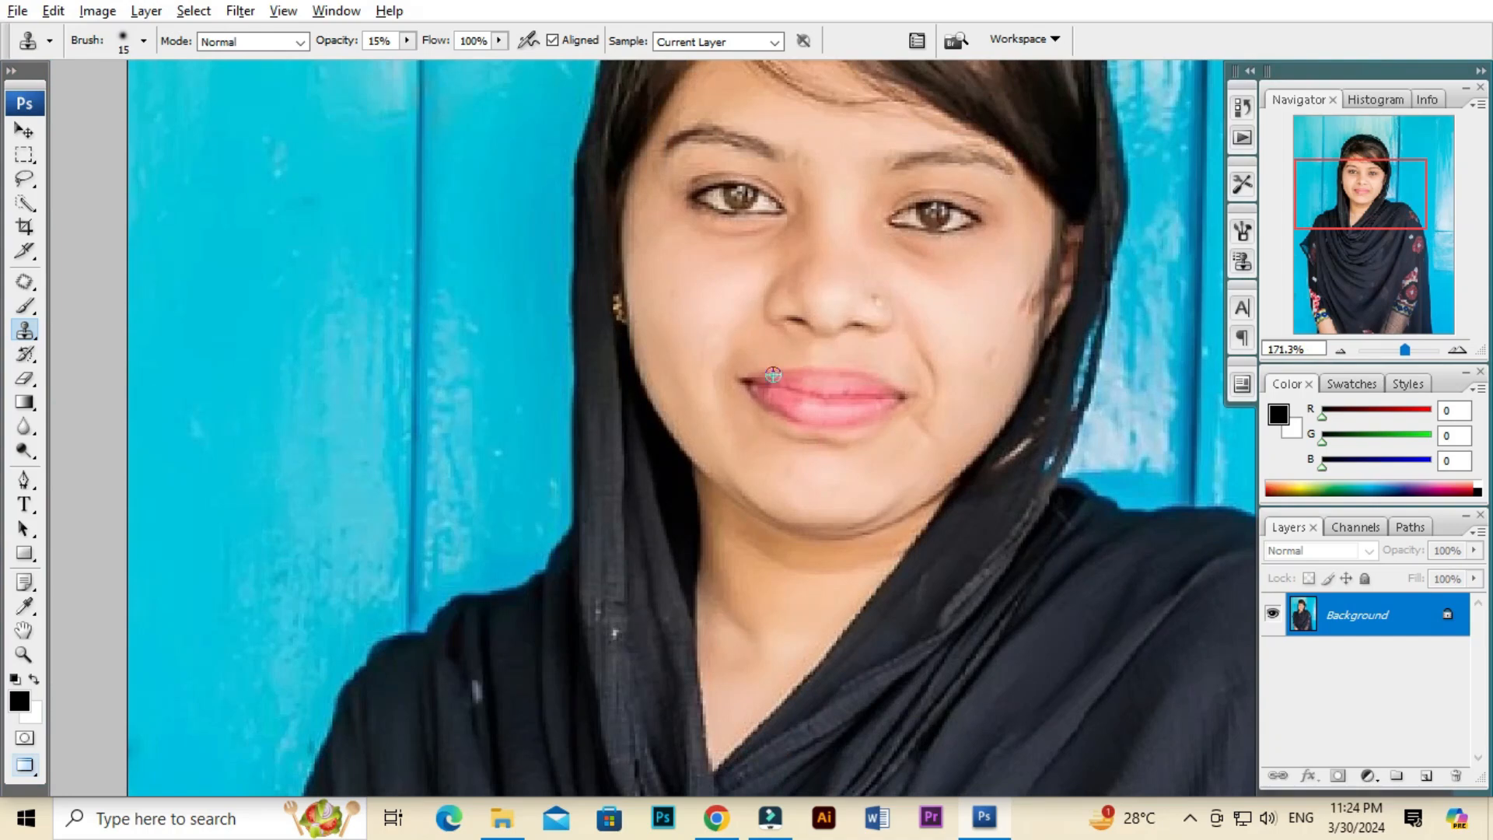
Lower the Clone Stamp opacity to 8% and blend the area around the former mole with repeatedly sampled cheek skin
scroll(774, 375, "up", 3)
scroll(710, 333, "down", 2)
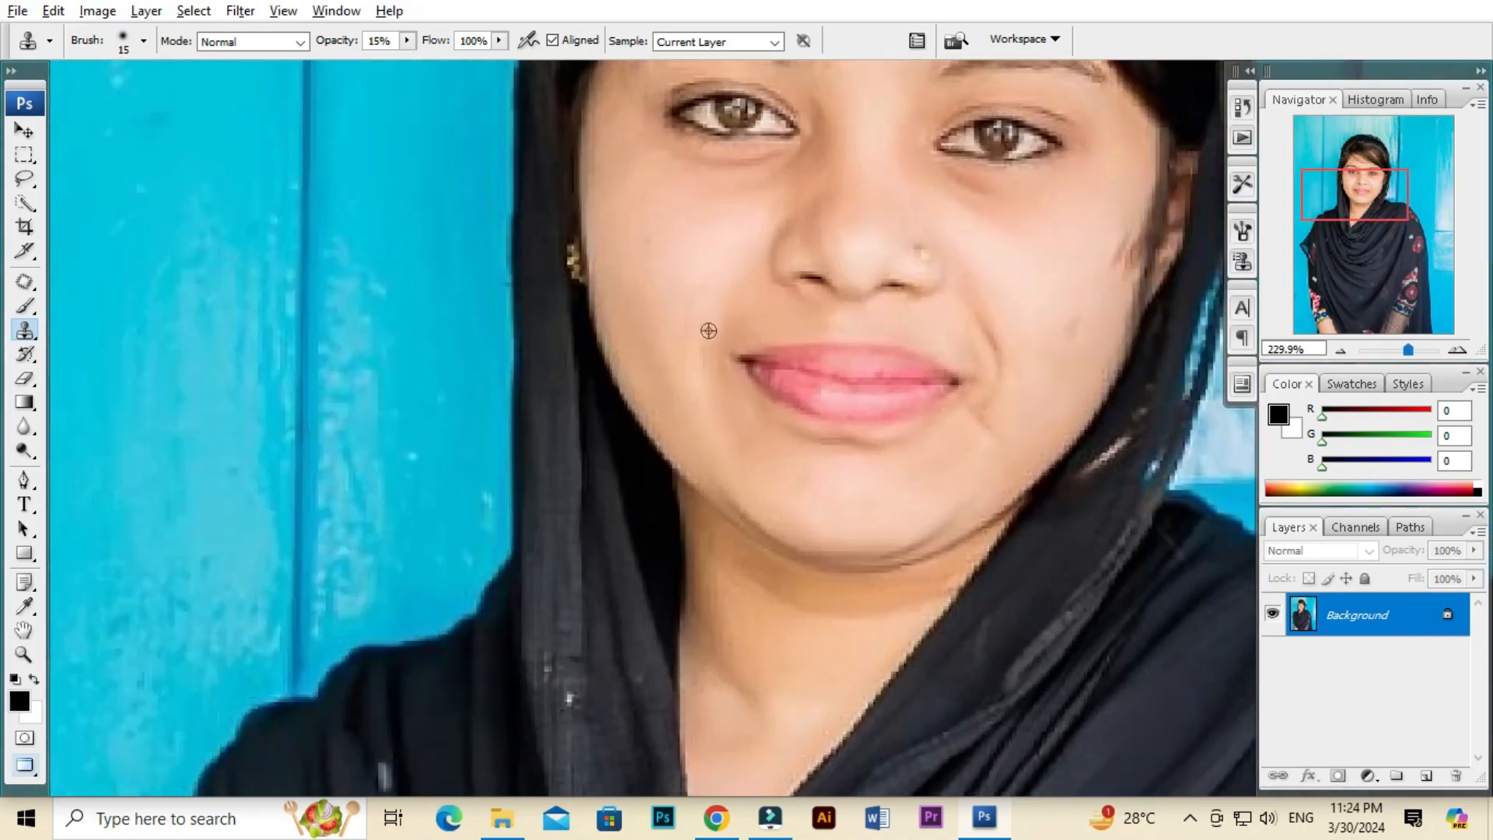
key("alt")
key("alt")
scroll(710, 333, "up", 2)
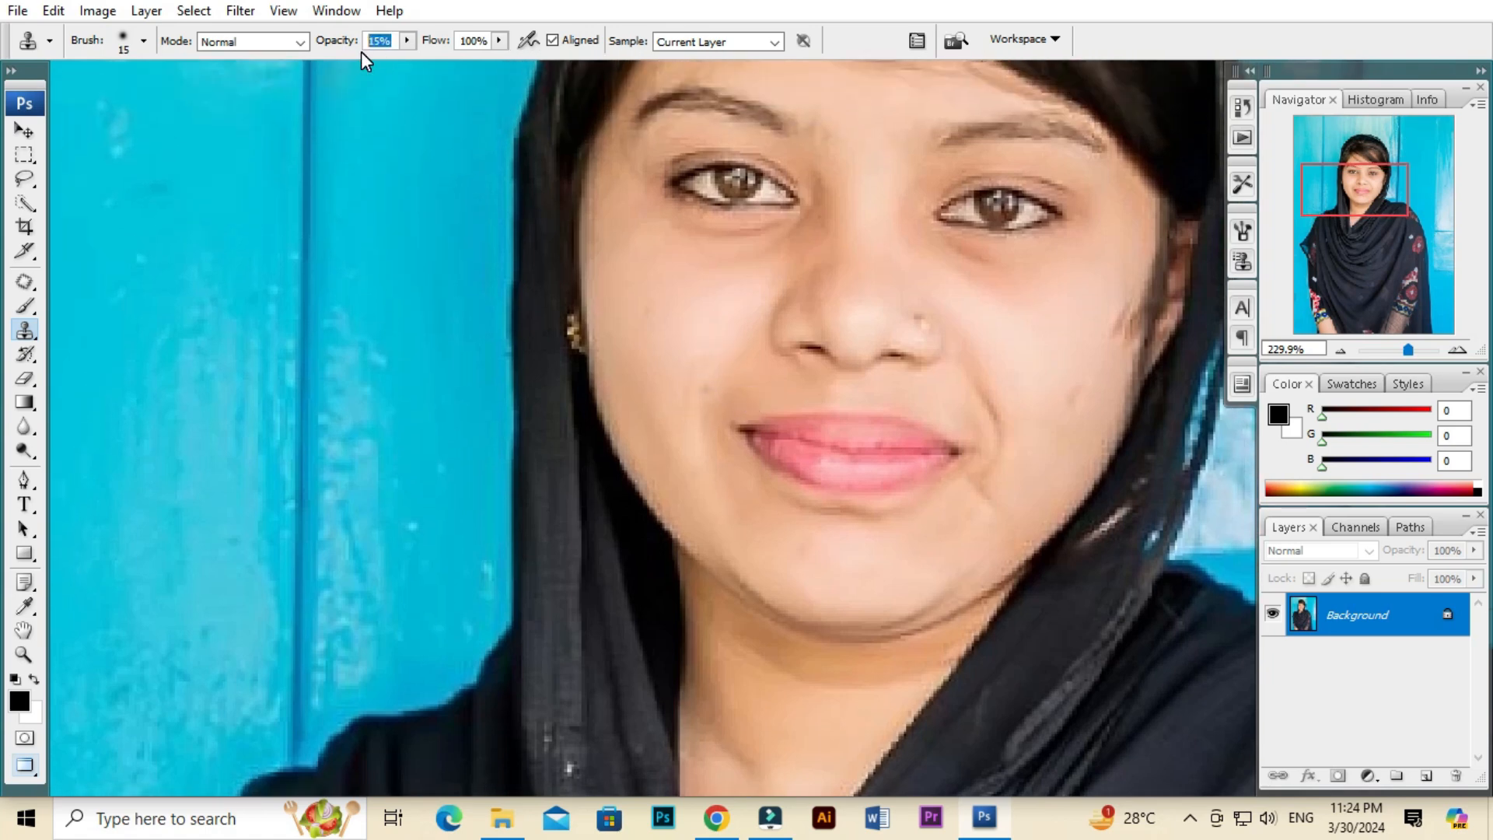
left_click_drag(660, 320, 671, 341)
scroll(732, 413, "up", 5)
key("alt+space")
mouse_move(710, 387)
left_mouse_down()
mouse_move(706, 349)
mouse_move(658, 301)
mouse_move(667, 343)
mouse_move(642, 325)
mouse_move(644, 268)
mouse_move(623, 283)
mouse_move(607, 367)
left_mouse_up()
left_click(691, 218, "alt")
scroll(709, 263, "down", 1)
left_click(625, 346, "alt")
left_click(646, 278)
left_click(621, 363, "alt")
left_click(616, 367, "alt")
left_click(637, 271)
left_click(711, 255, "alt")
left_click(550, 227, "alt")
left_click(602, 381, "alt")
scroll(674, 393, "down", 8)
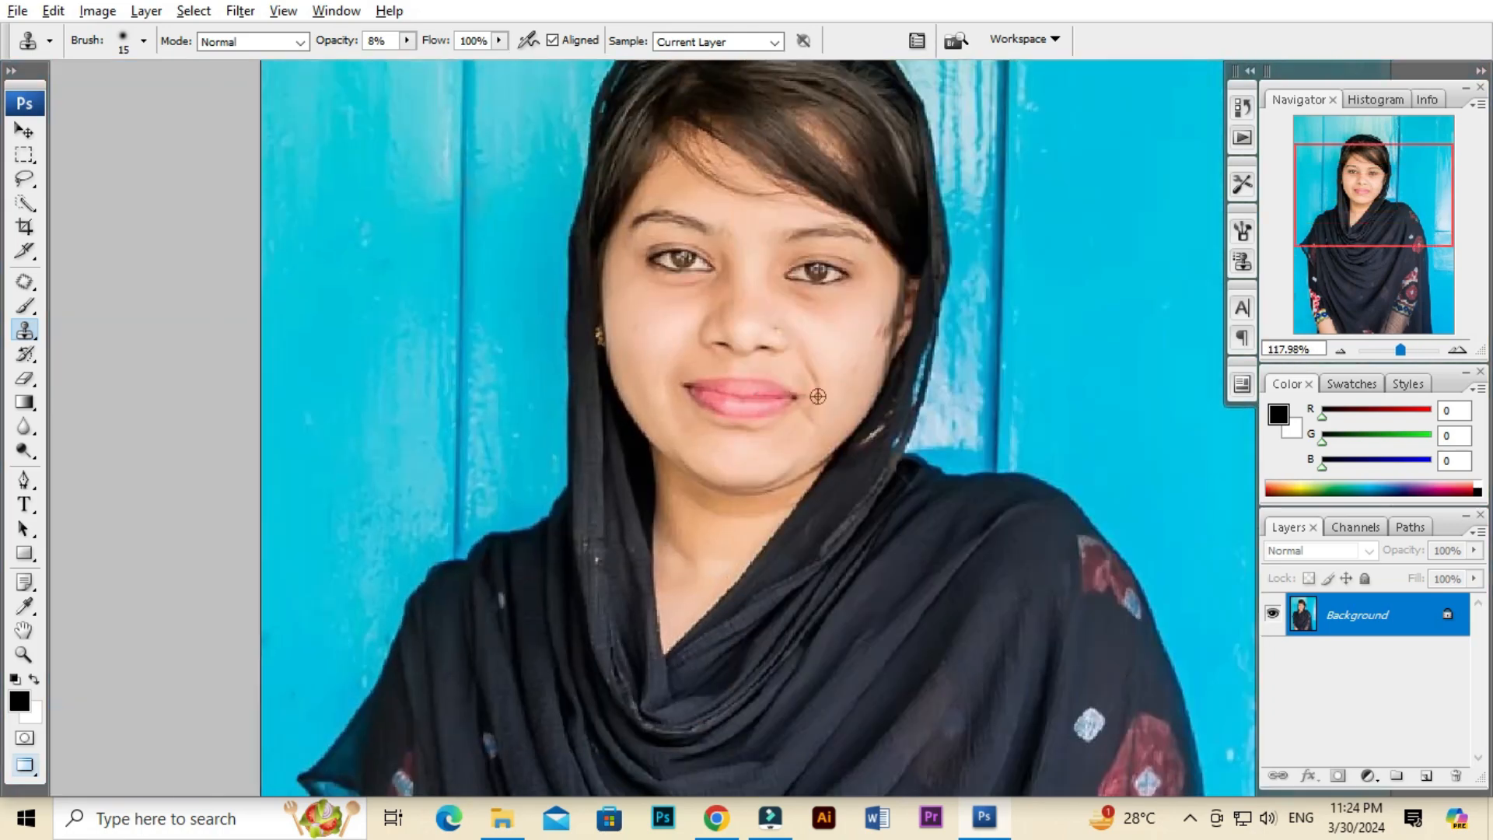
Examine the retouched cheek, eyes and nose at several magnifications for remaining marks
scroll(744, 383, "up", 5)
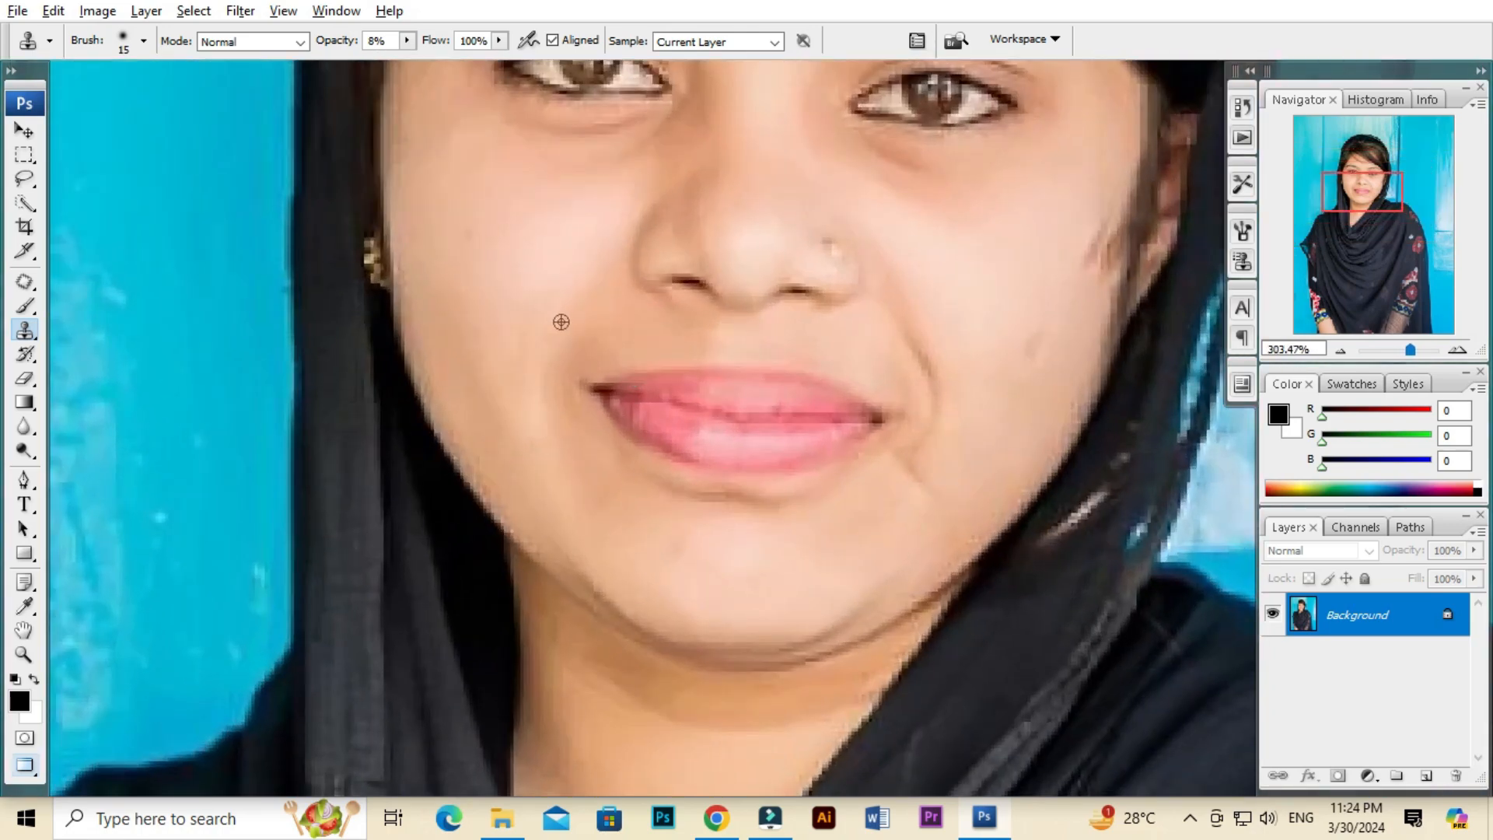
scroll(870, 357, "down", 2)
key("alt+space")
left_click_drag(807, 318, 800, 488)
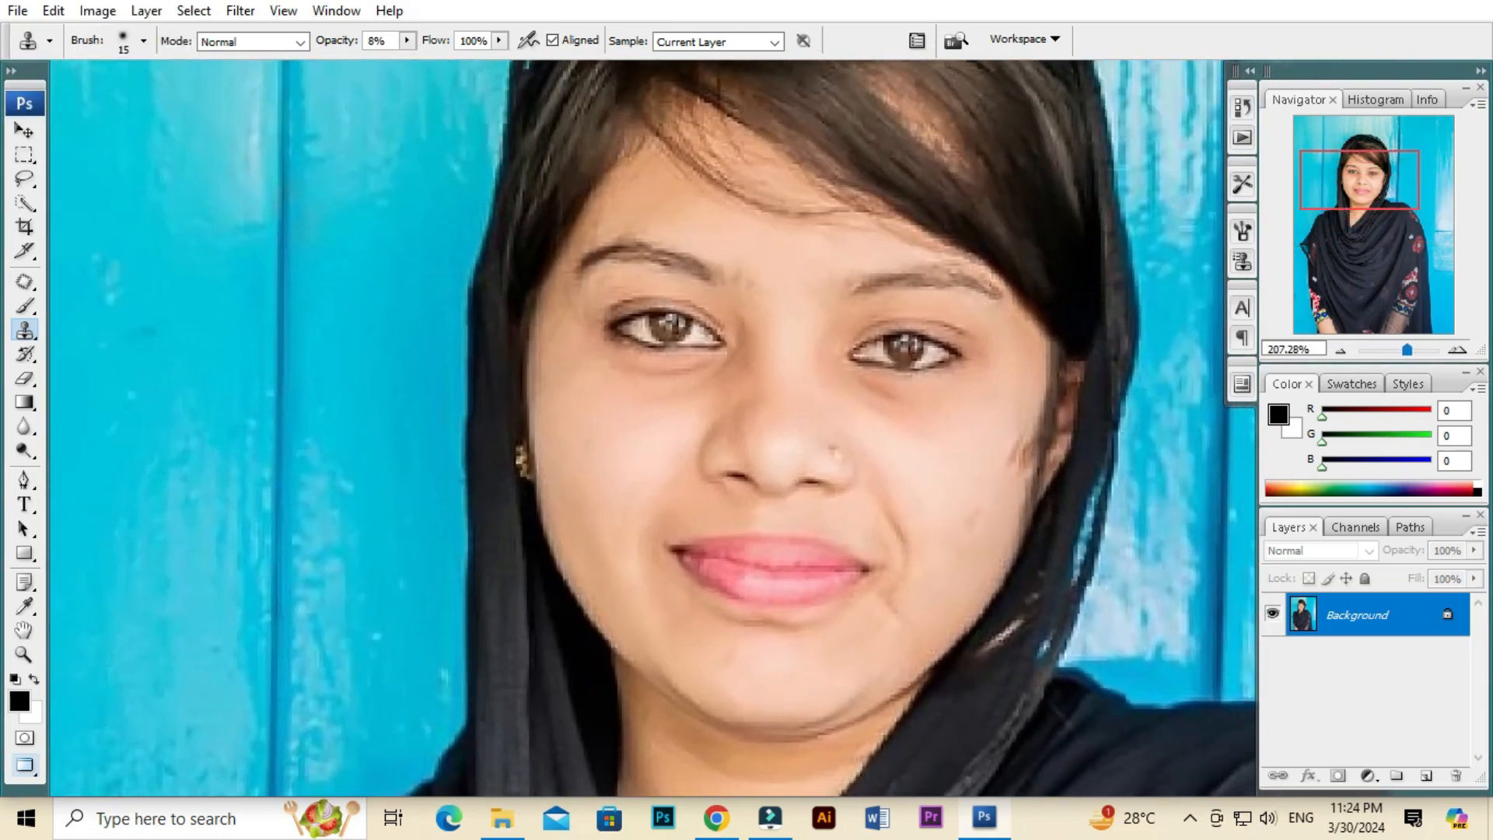
scroll(727, 318, "up", 1)
scroll(727, 317, "down", 3)
scroll(753, 389, "up", 7)
left_click_drag(713, 410, 737, 381)
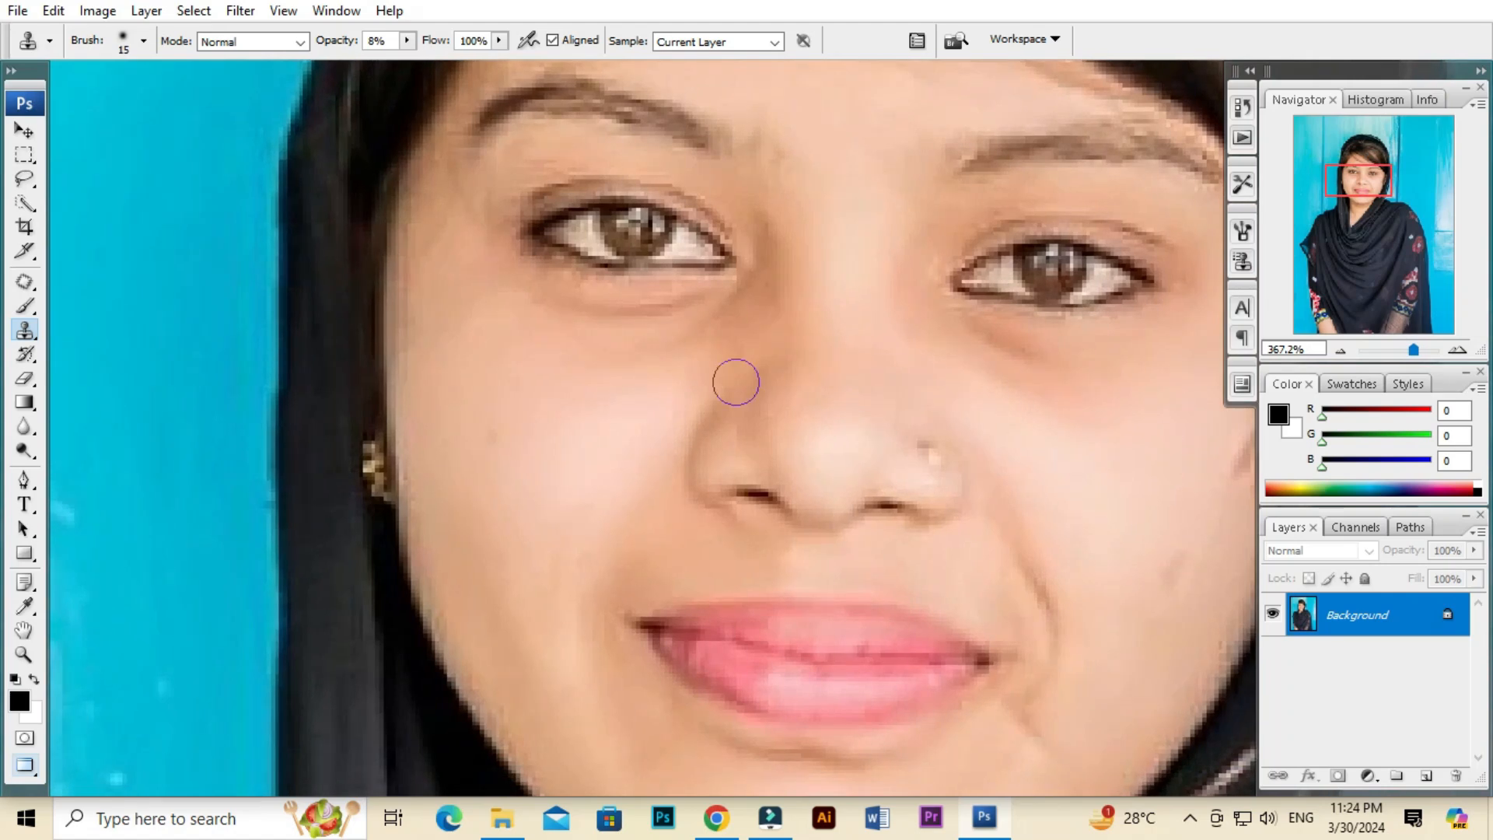
Enlarge the clone brush to 25 and soften the smile crease beside the mouth corner with repeatedly sampled cheek skin
key("]")
key("]")
scroll(619, 350, "down", 2)
scroll(619, 350, "down", 6)
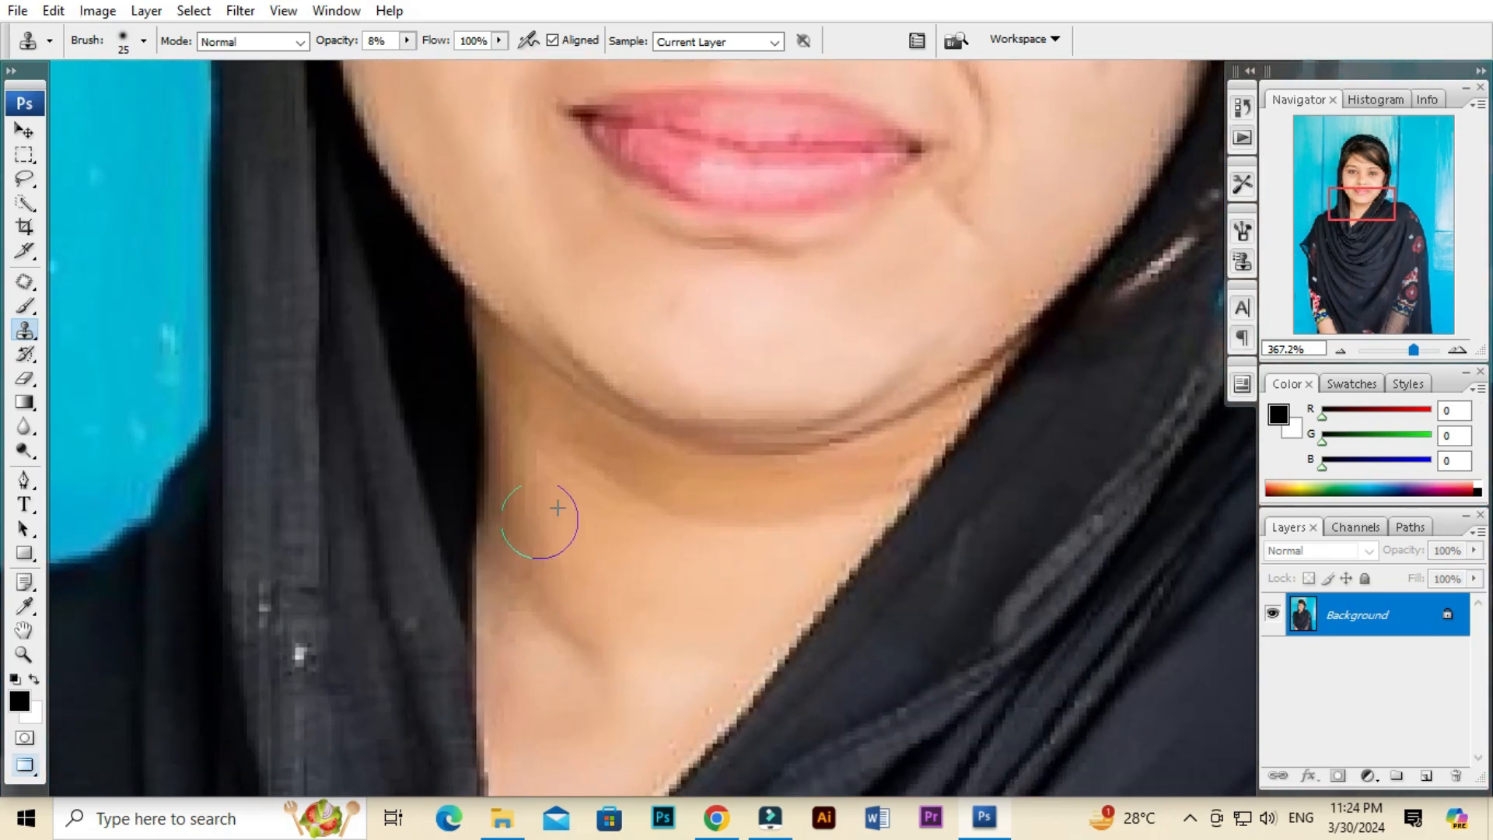
left_click_drag(586, 622, 588, 469)
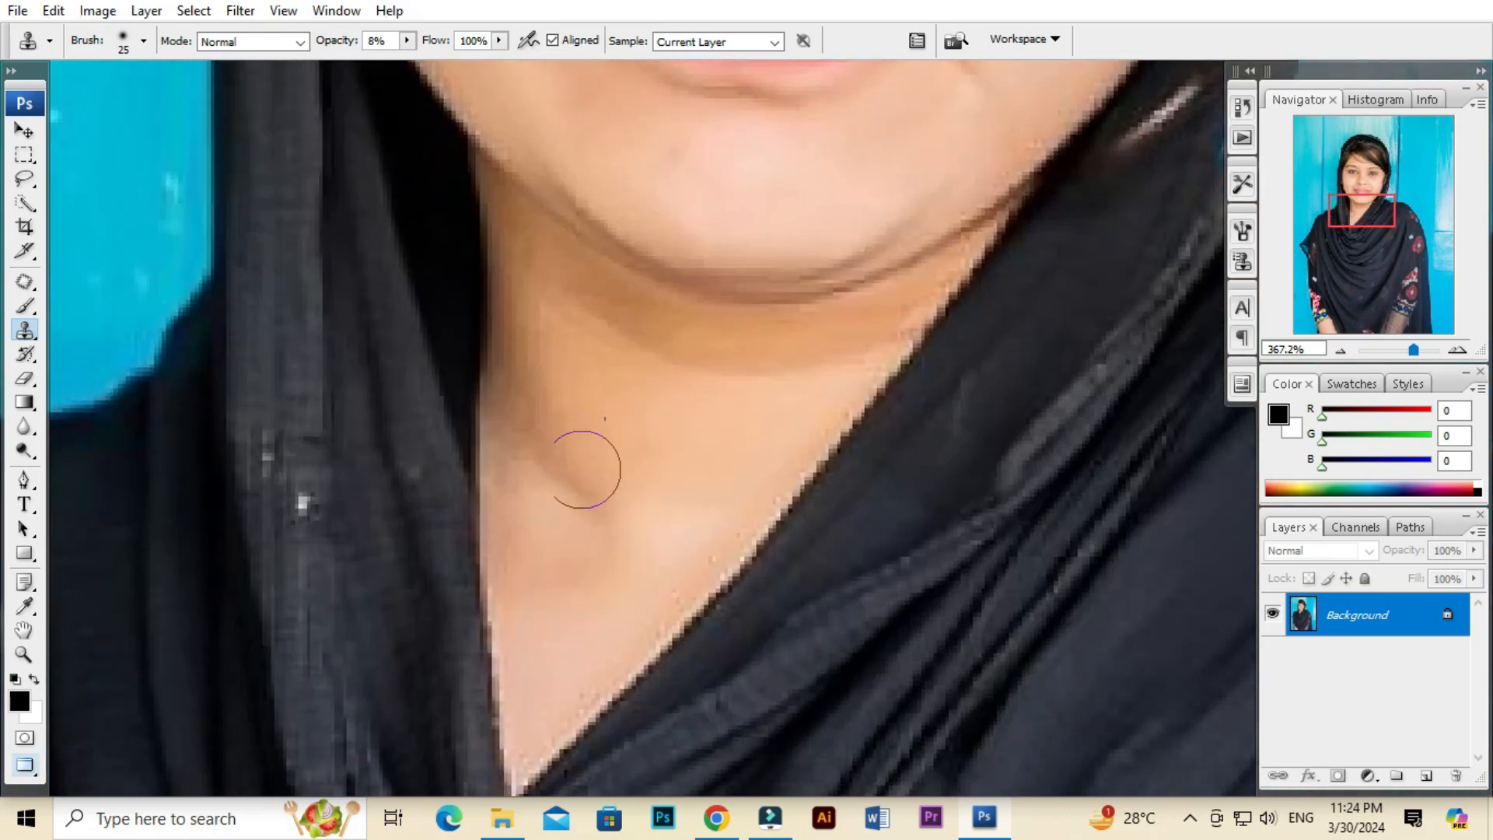
mouse_move(749, 186)
left_mouse_down()
mouse_move(704, 367)
mouse_move(595, 462)
left_mouse_up()
left_click(772, 399, "alt")
left_click_drag(799, 342, 810, 319)
left_click(769, 401, "alt")
mouse_move(805, 341)
left_mouse_down()
mouse_move(838, 313)
mouse_move(781, 388)
left_mouse_up()
left_click(791, 387, "alt")
left_click(822, 348, "alt")
mouse_move(864, 281)
left_mouse_down()
mouse_move(867, 240)
mouse_move(852, 283)
left_mouse_up()
left_click_drag(868, 243, 833, 333)
left_click(802, 312, "alt")
left_click_drag(858, 256, 877, 215)
Examine the retouched face, neck and eyes at several magnifications to judge the overall result
scroll(877, 215, "down", 8)
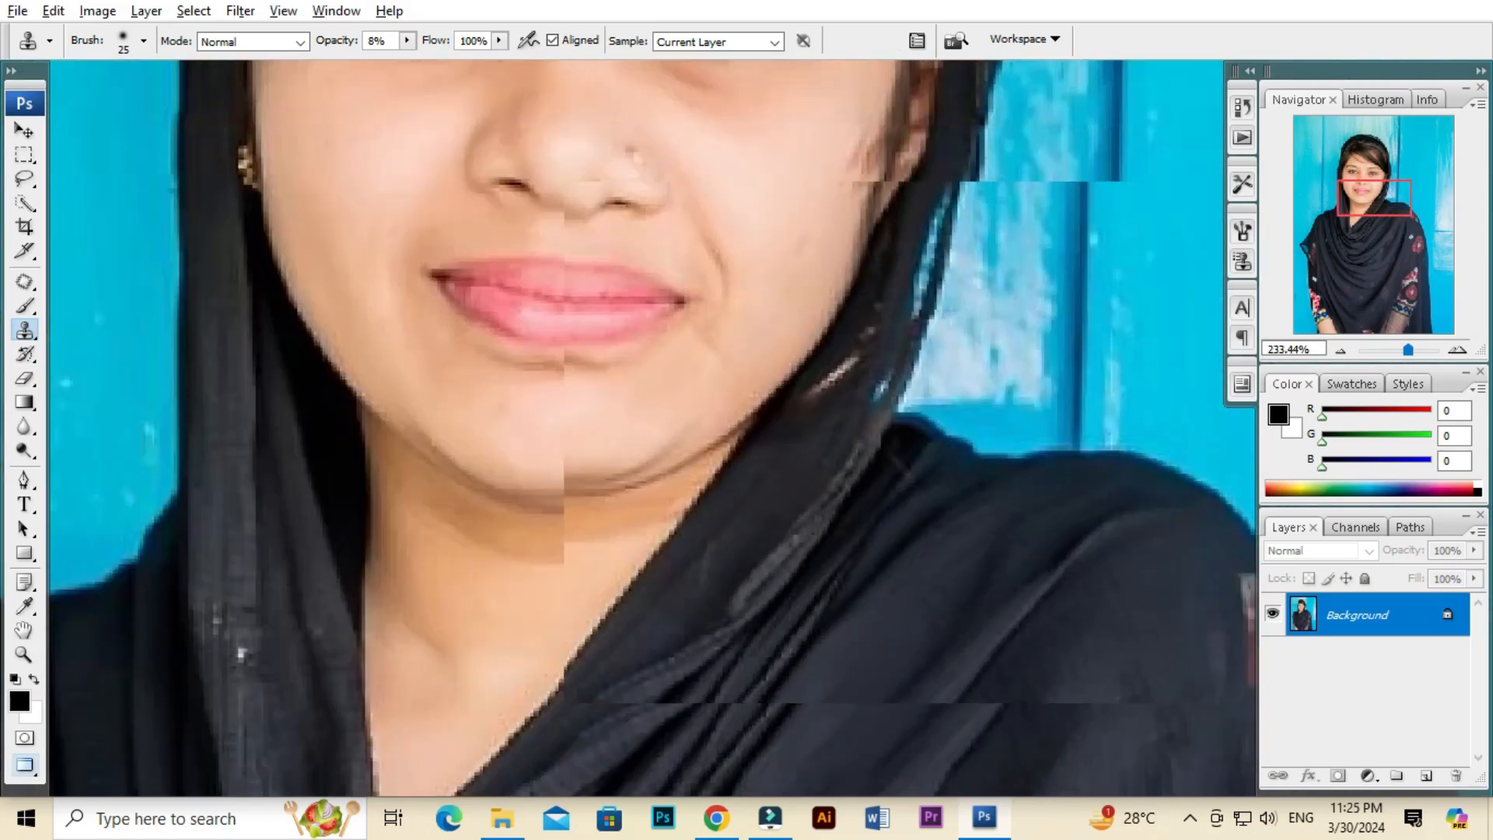
scroll(779, 294, "up", 2)
scroll(747, 298, "up", 1)
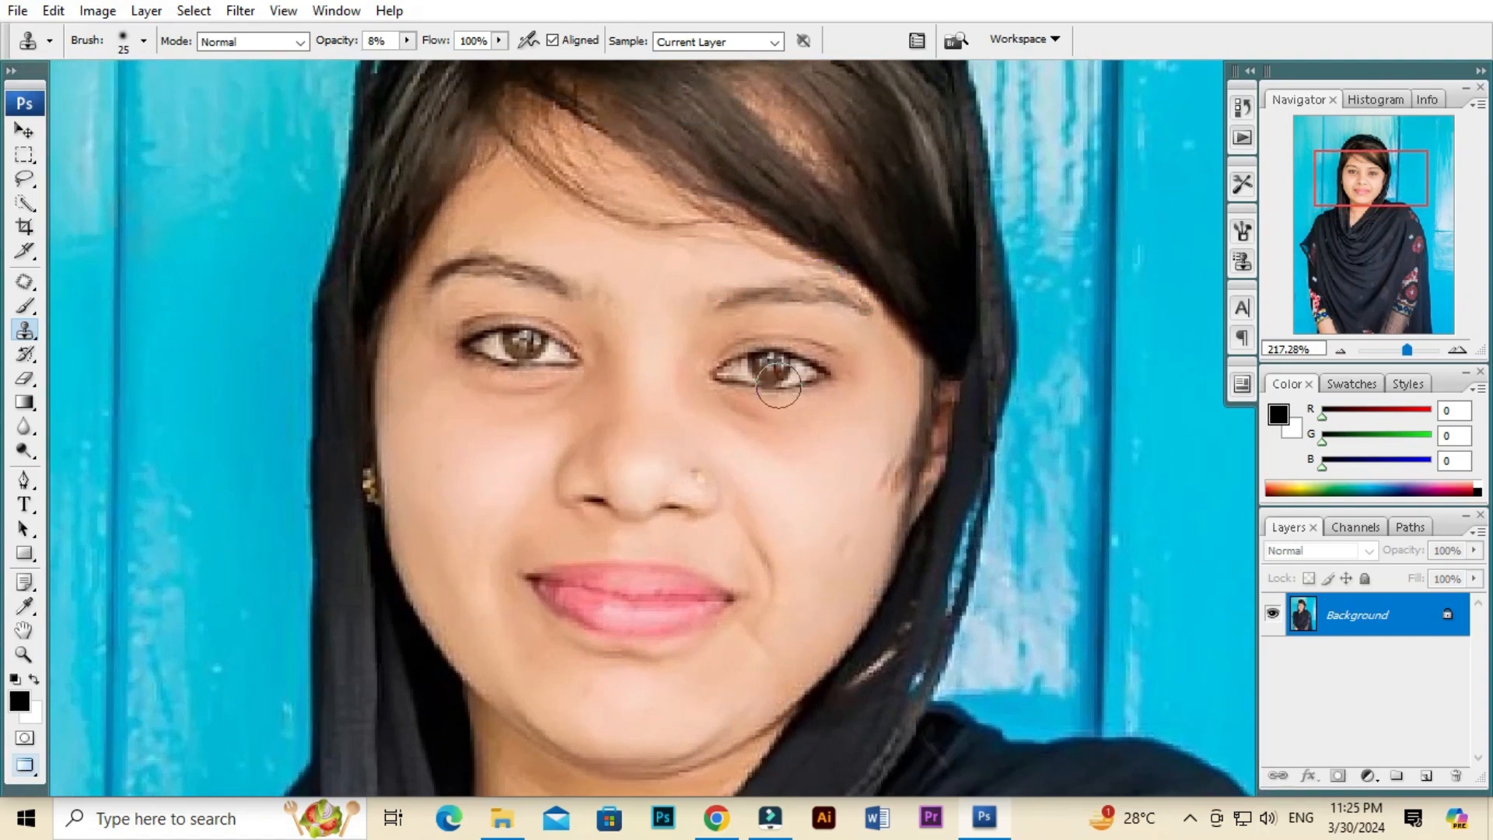
scroll(770, 358, "up", 2)
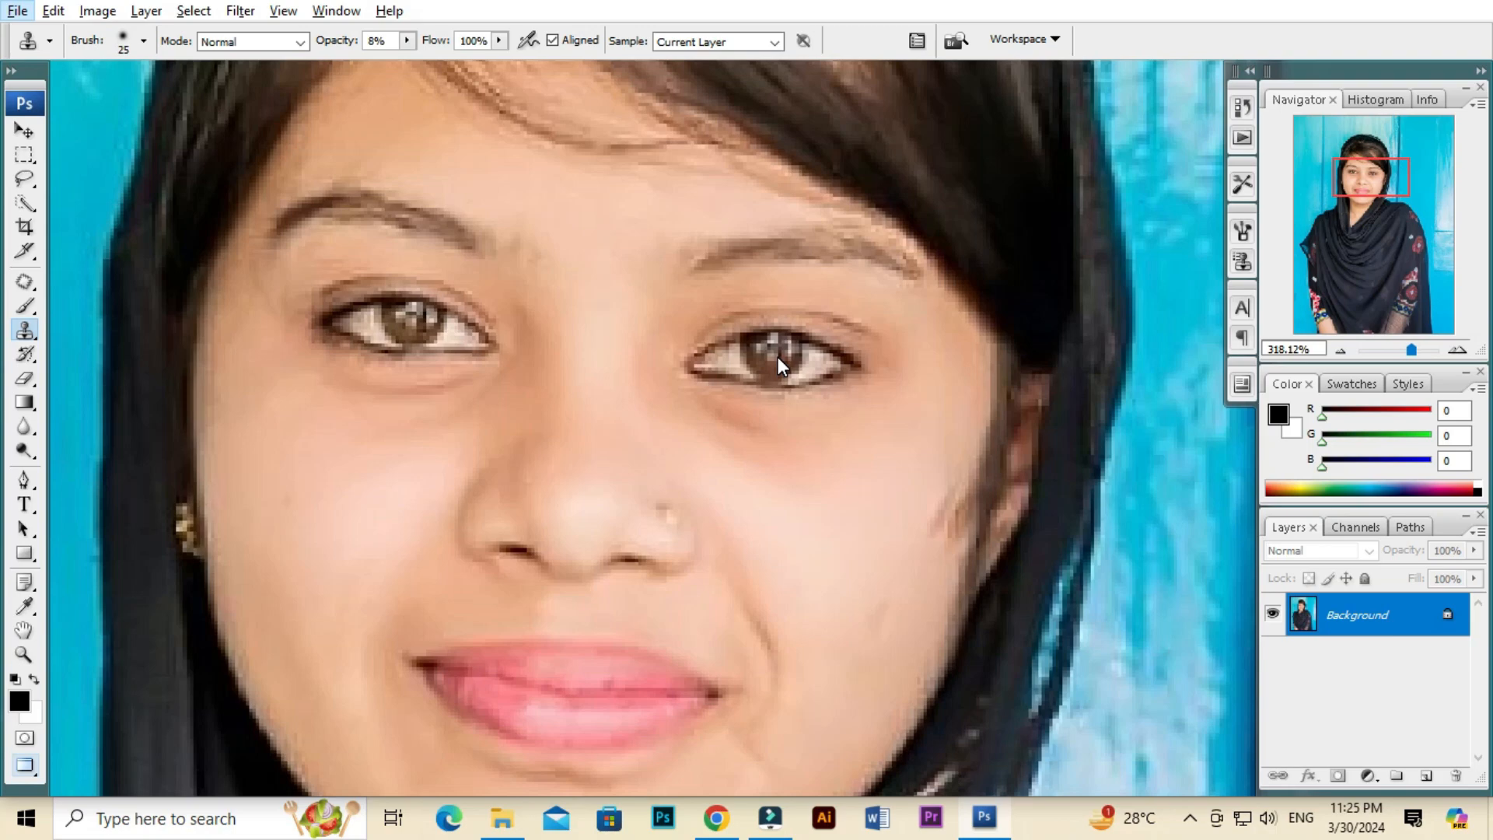
scroll(778, 361, "down", 4)
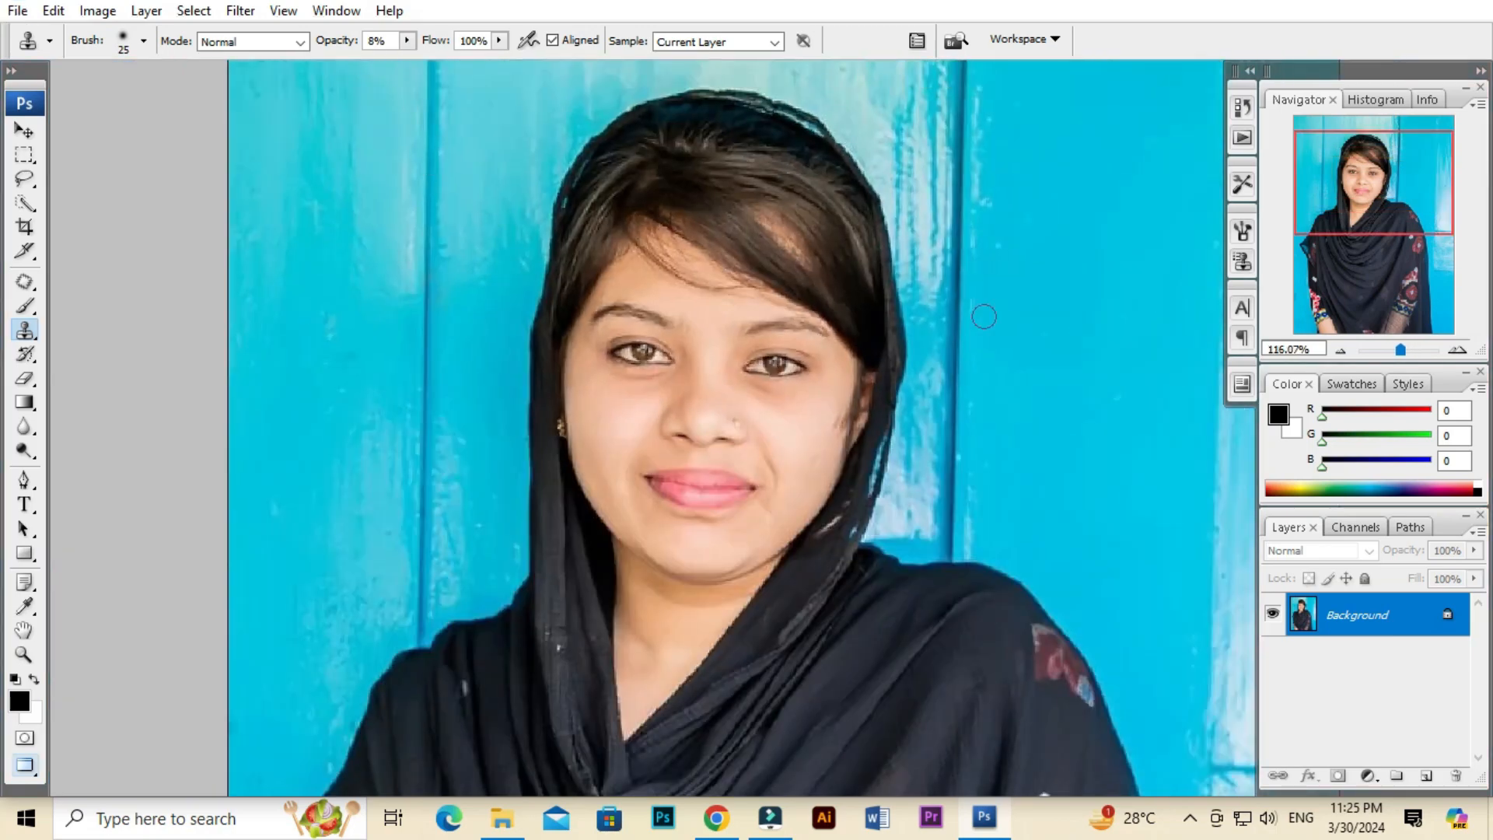
scroll(658, 367, "down", 2)
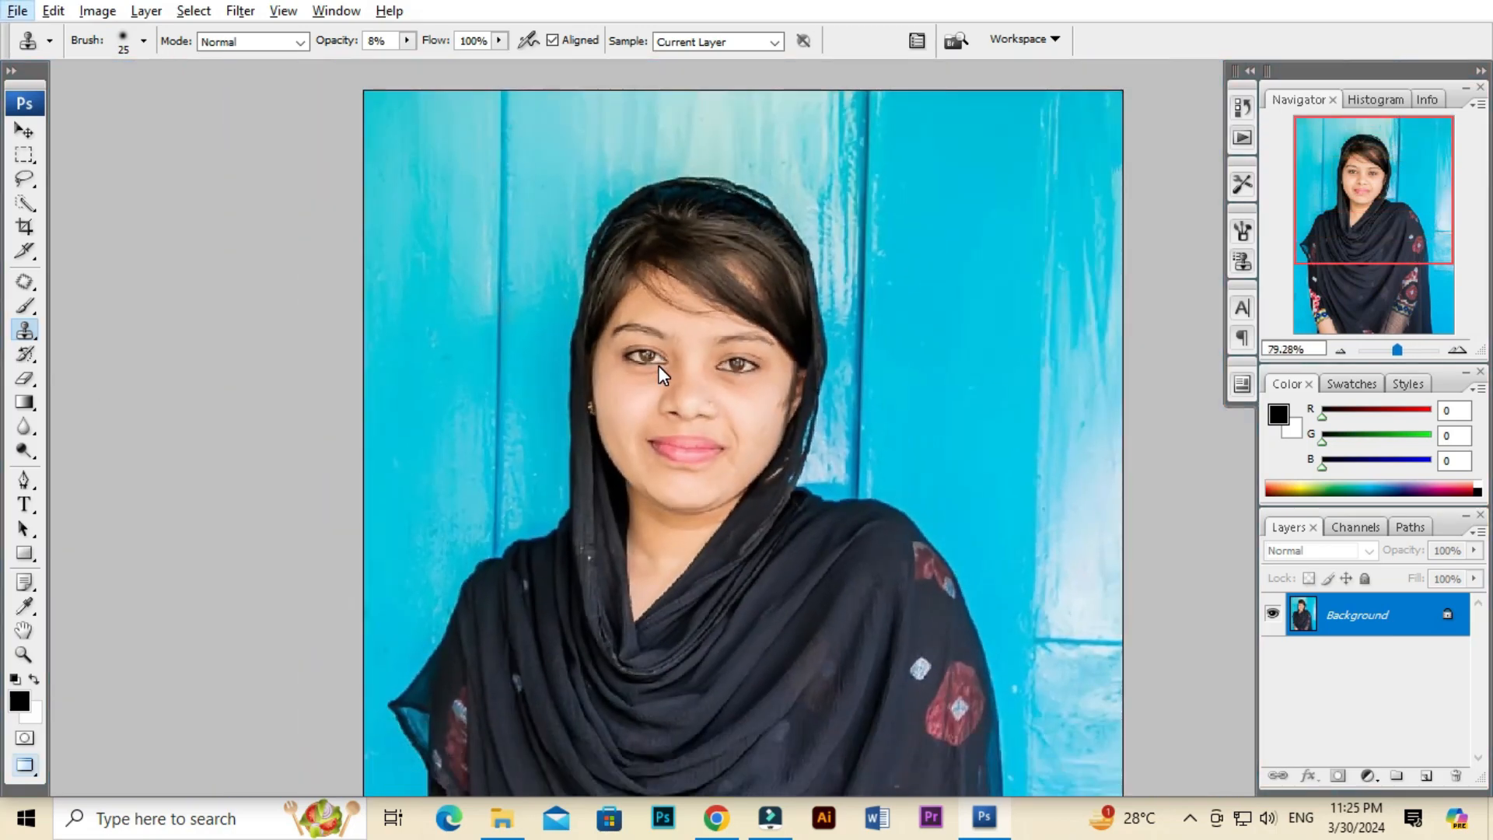
scroll(737, 364, "up", 2)
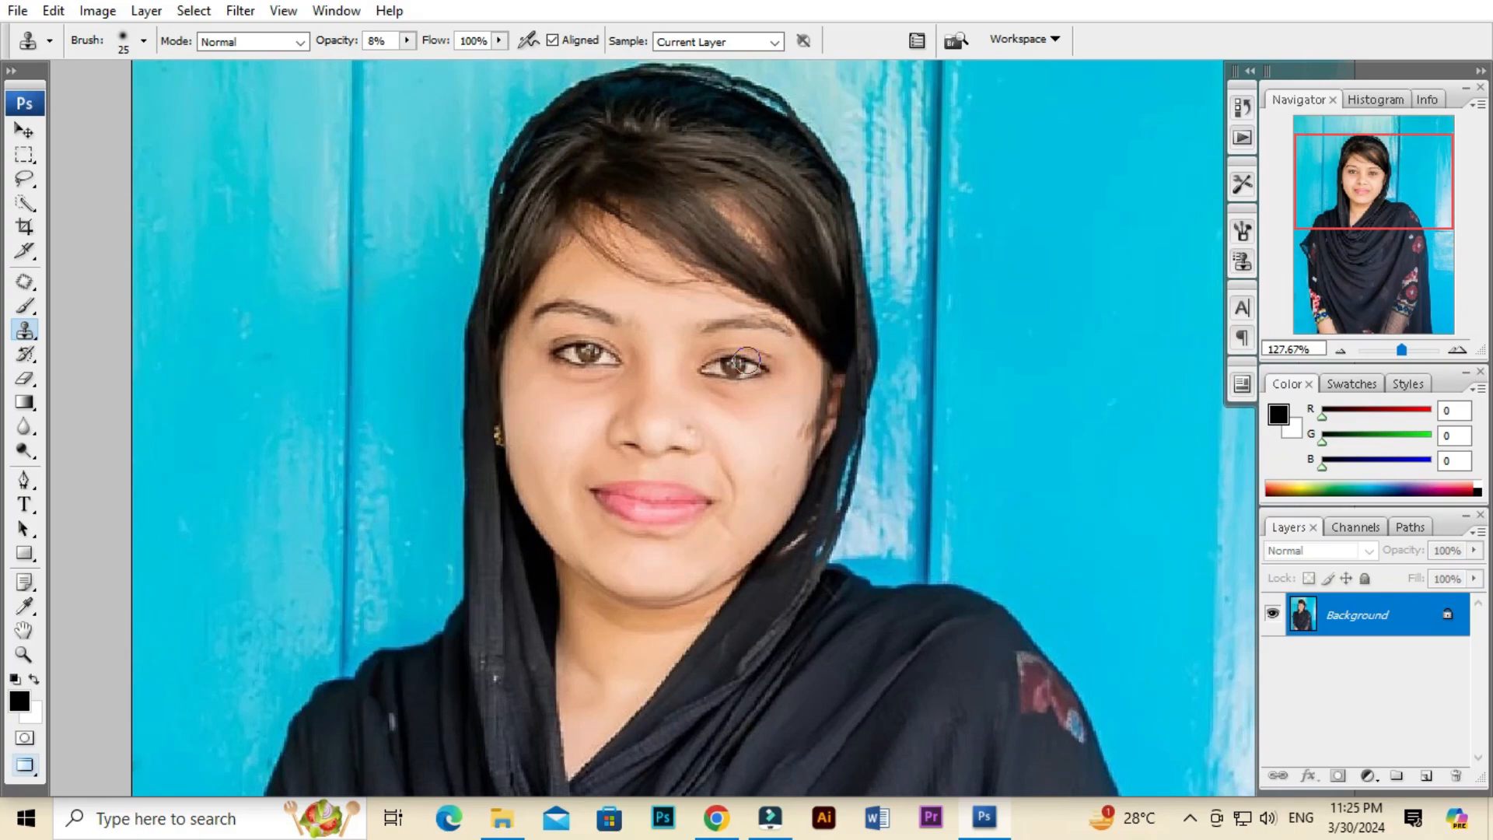
scroll(734, 341, "up", 1)
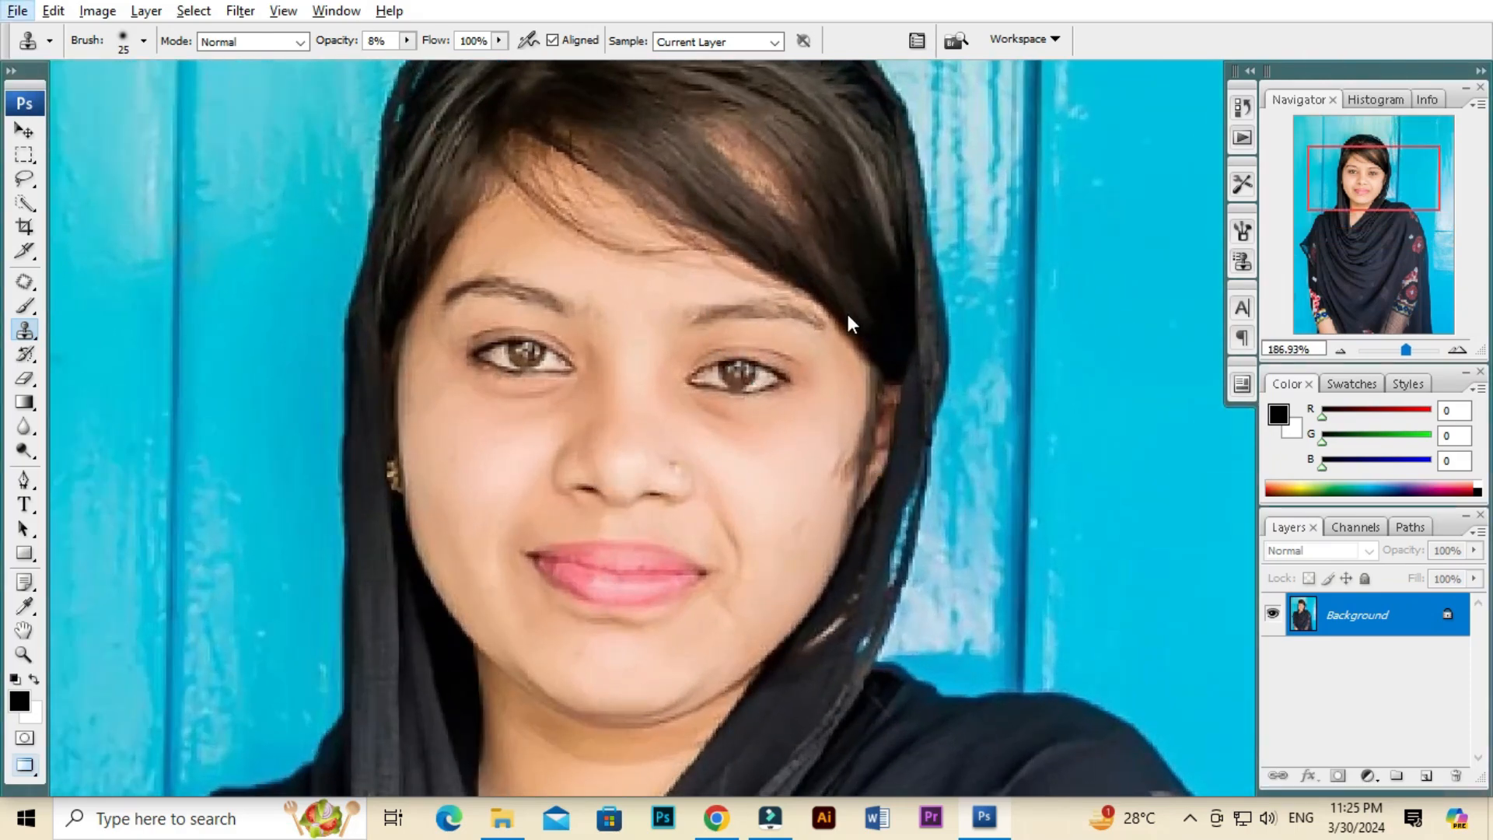
Switch to the Burn tool, reduce its brush to size 25 and darken both eyebrows at 50% exposure
key("o")
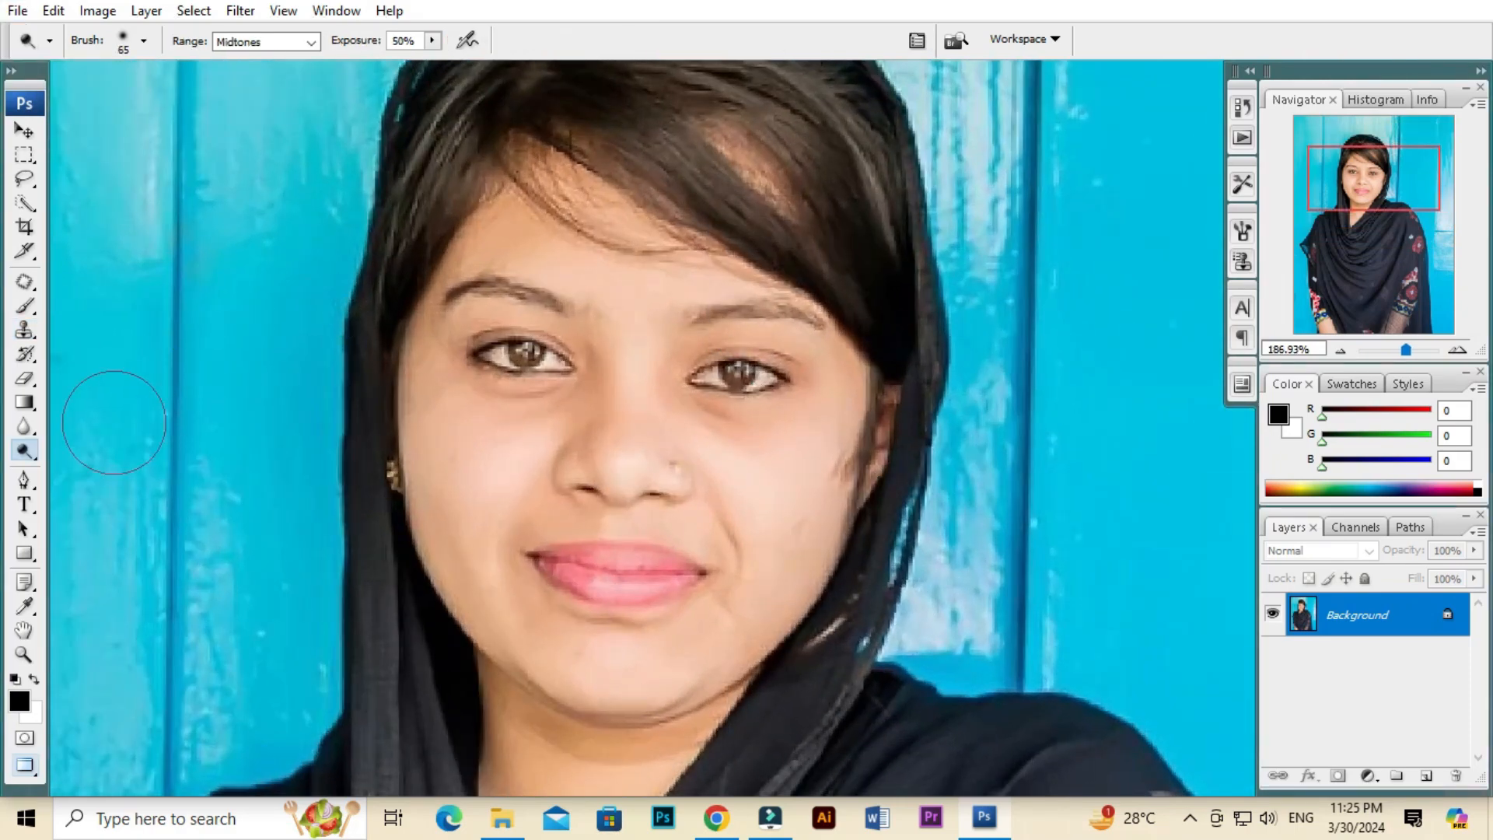
left_click_drag(16, 461, 113, 474)
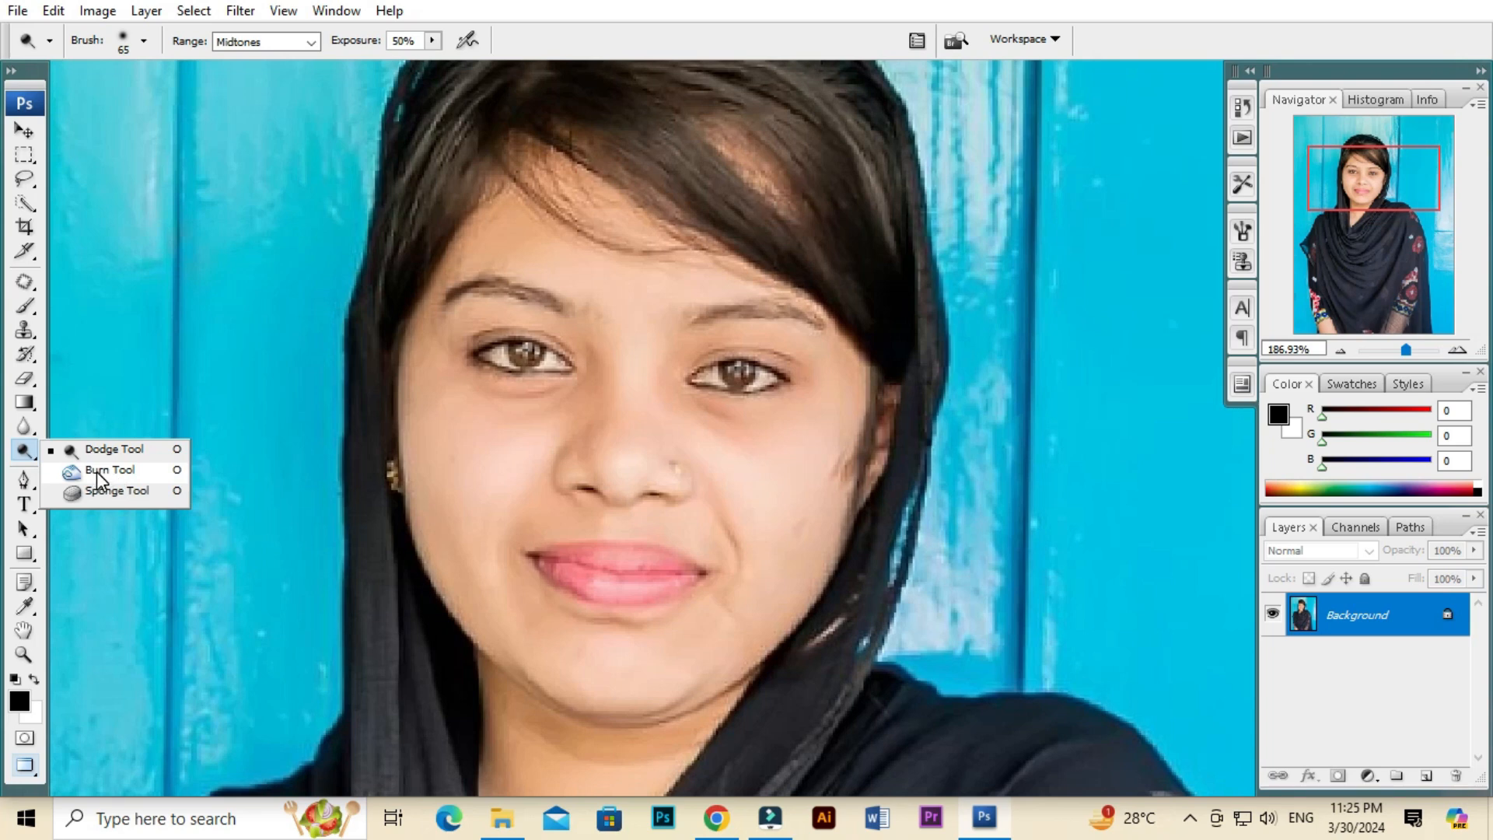
left_click(96, 471)
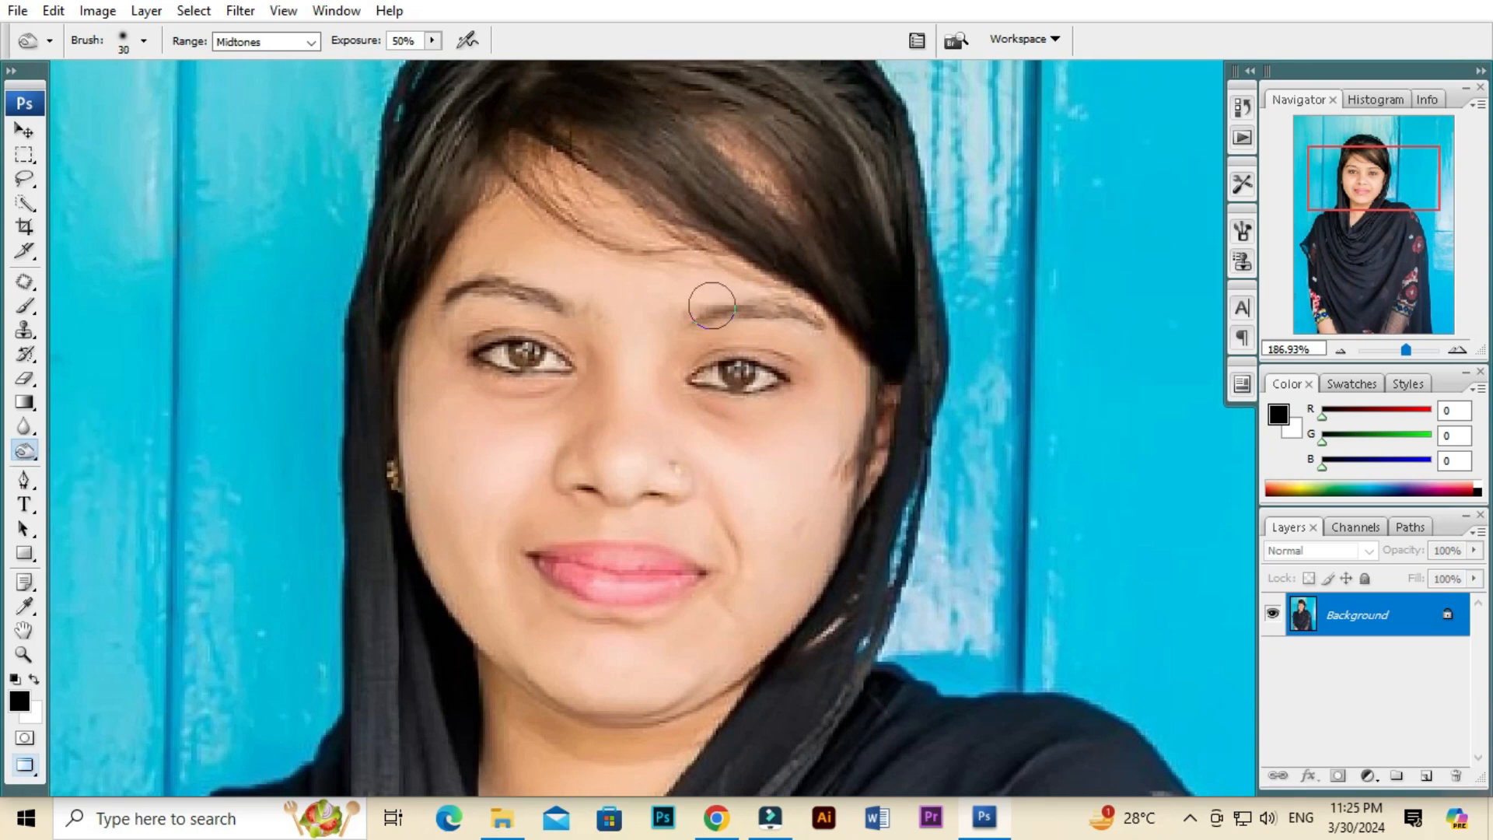
key("bracketleft")
key("bracketleft")
key("bracketleft")
key("bracketleft")
left_click_drag(692, 323, 813, 305)
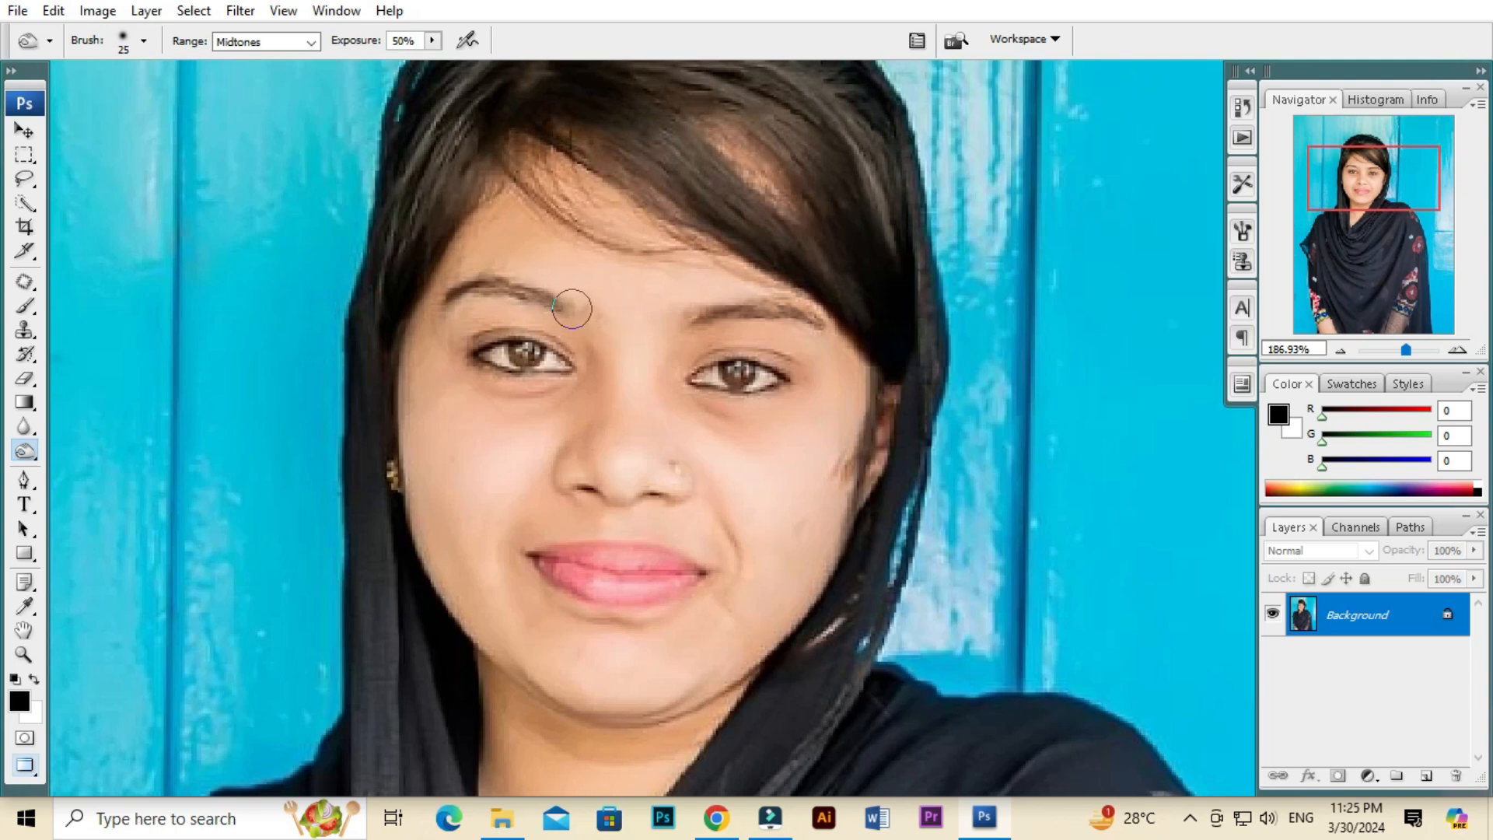
mouse_move(568, 300)
left_mouse_down()
mouse_move(463, 291)
mouse_move(490, 295)
left_mouse_up()
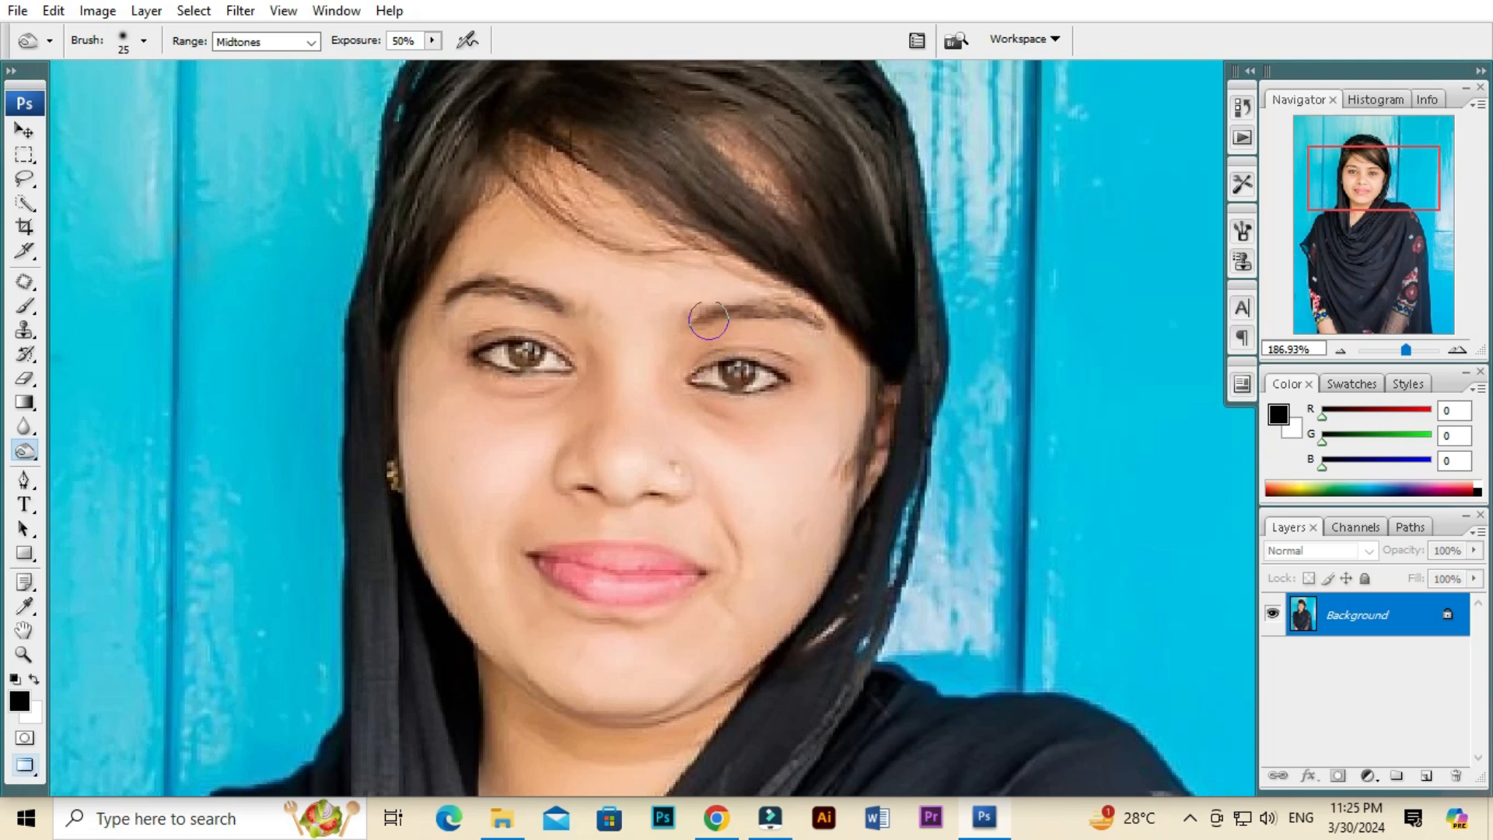
left_click_drag(708, 320, 805, 309)
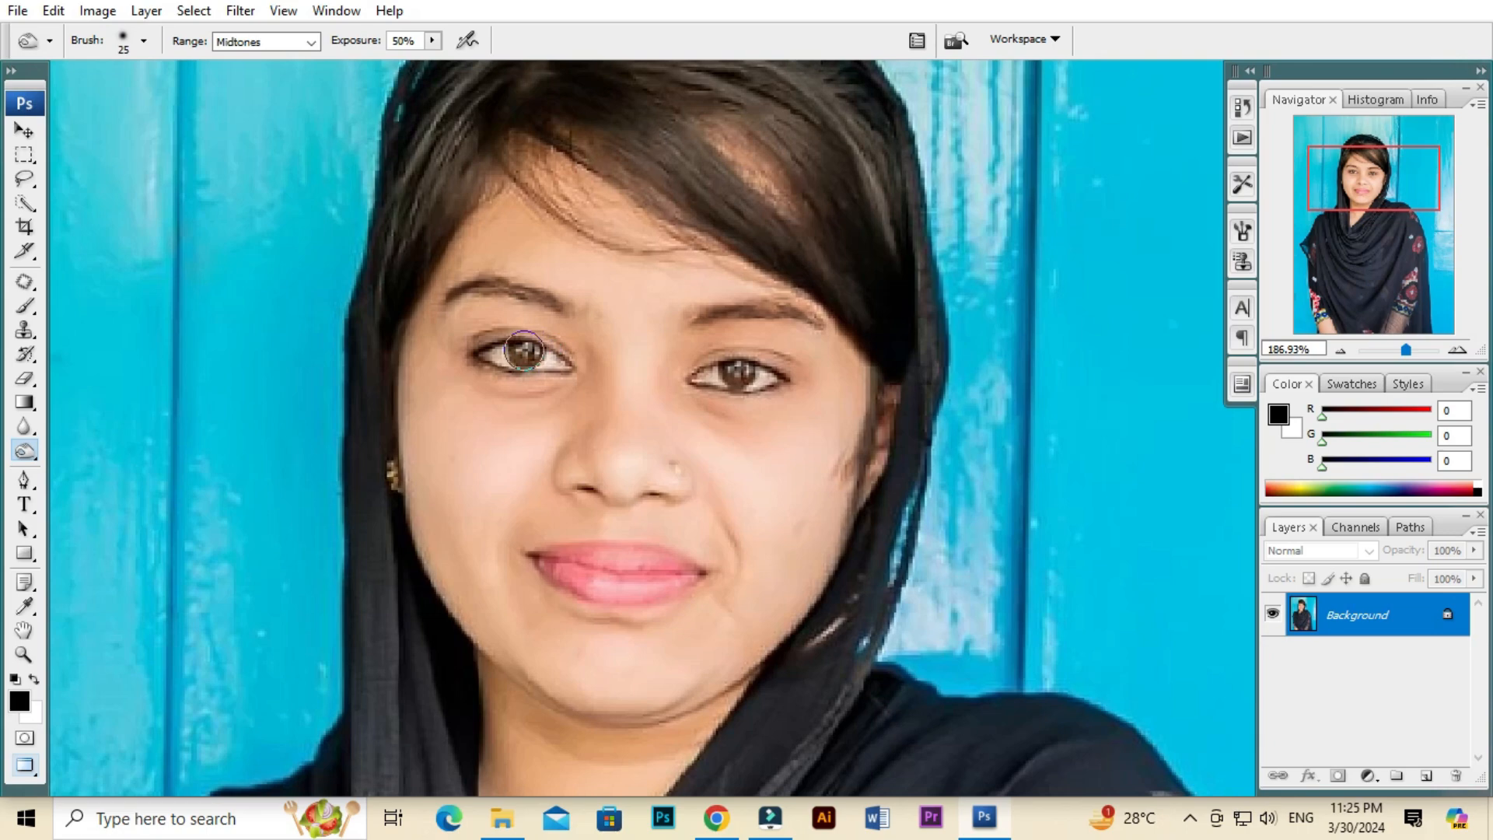
Enlarge the Burn brush to 40 and darken the hair swept across the forehead
scroll(694, 384, "up", 3)
key("]")
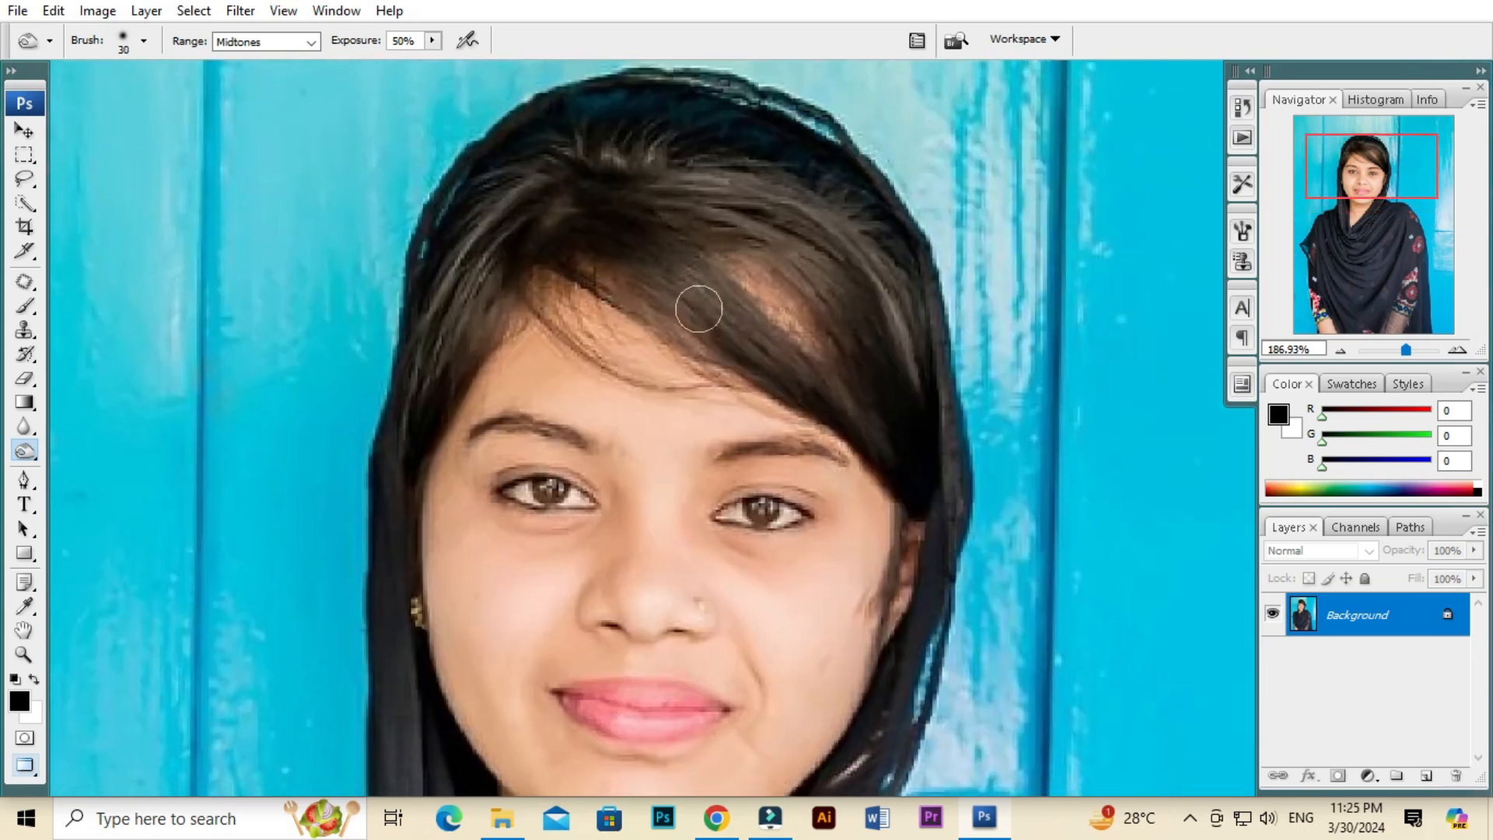
key("]")
left_click_drag(658, 283, 815, 378)
mouse_move(693, 220)
left_mouse_down()
mouse_move(837, 262)
mouse_move(885, 322)
left_mouse_up()
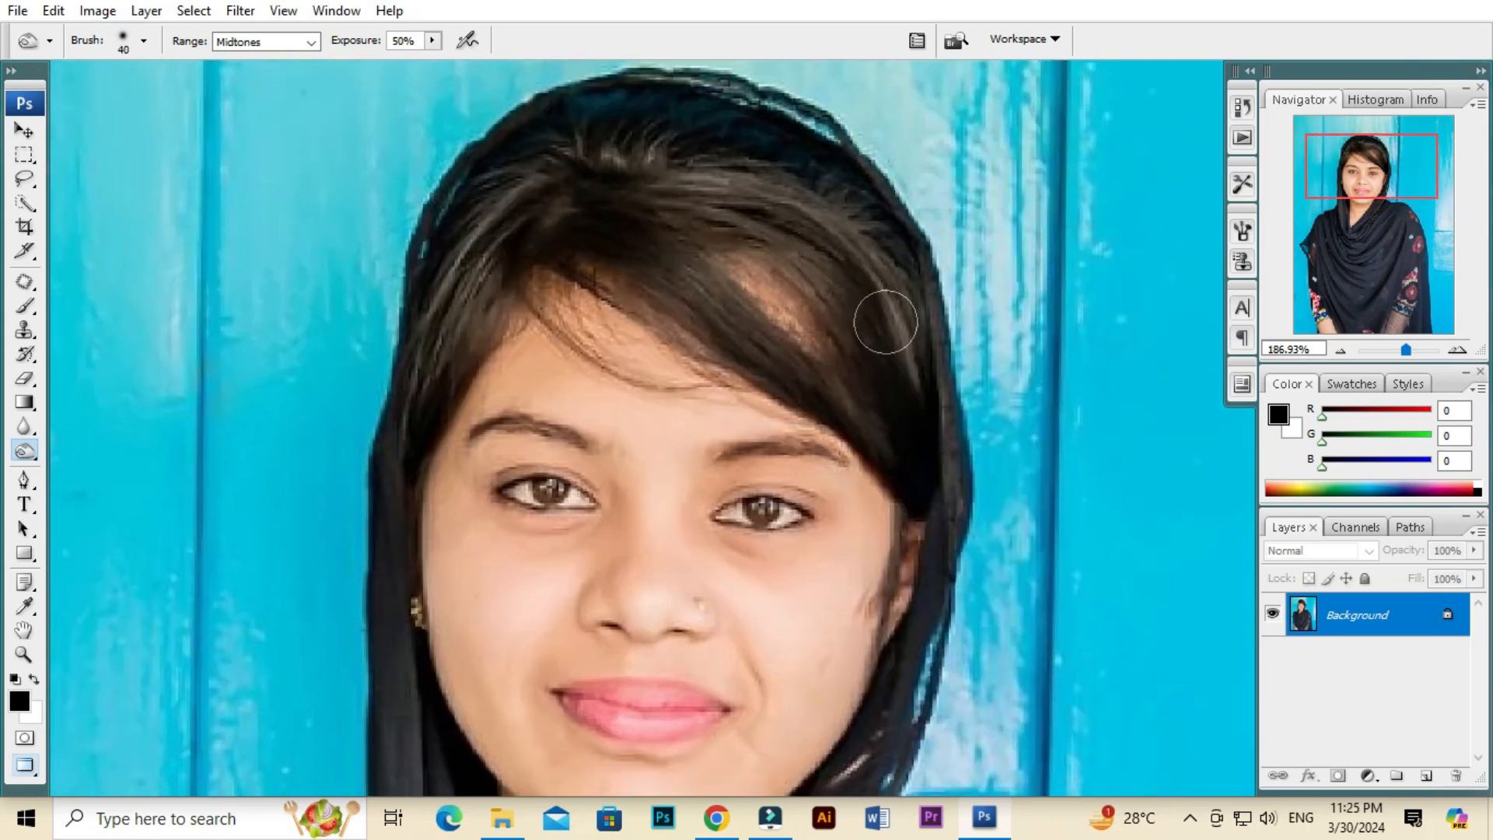
scroll(886, 322, "down", 4)
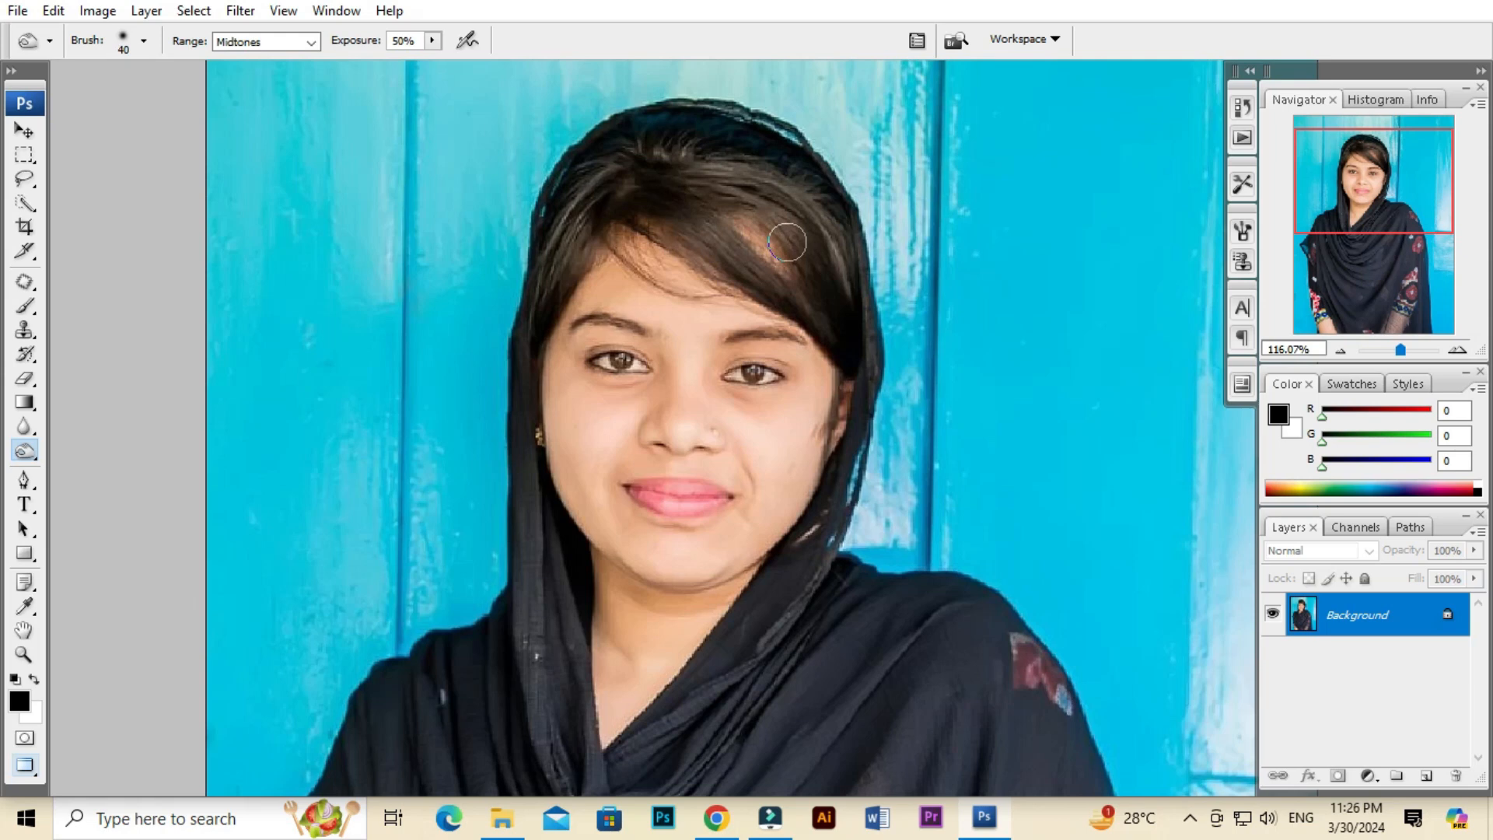
Try a Selective Color adjustment that raises Black by 13% in the Blacks, with the whole face in view
key("alt+i")
key("a")
key("s")
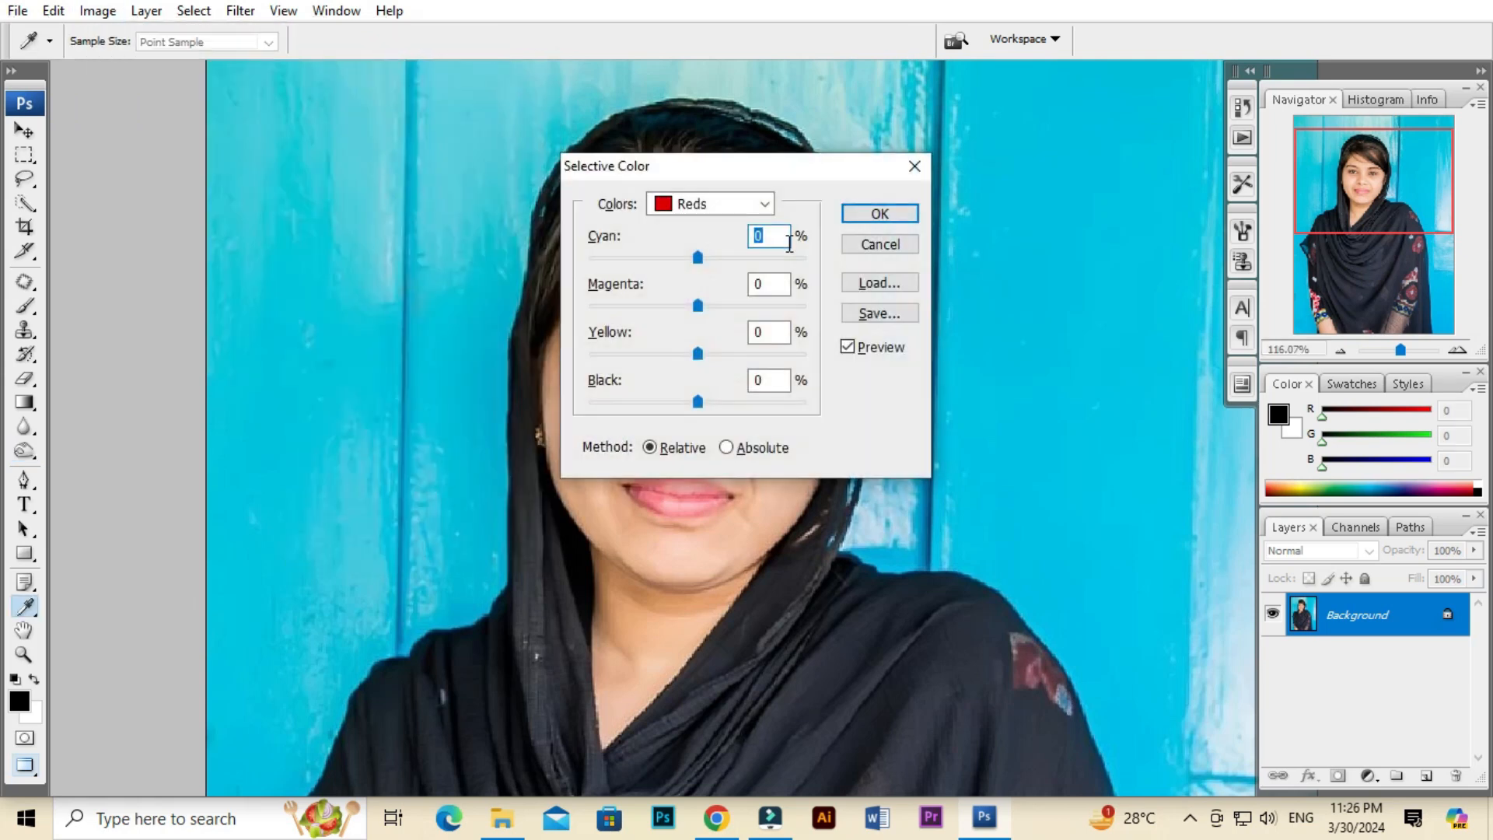
left_click(737, 207)
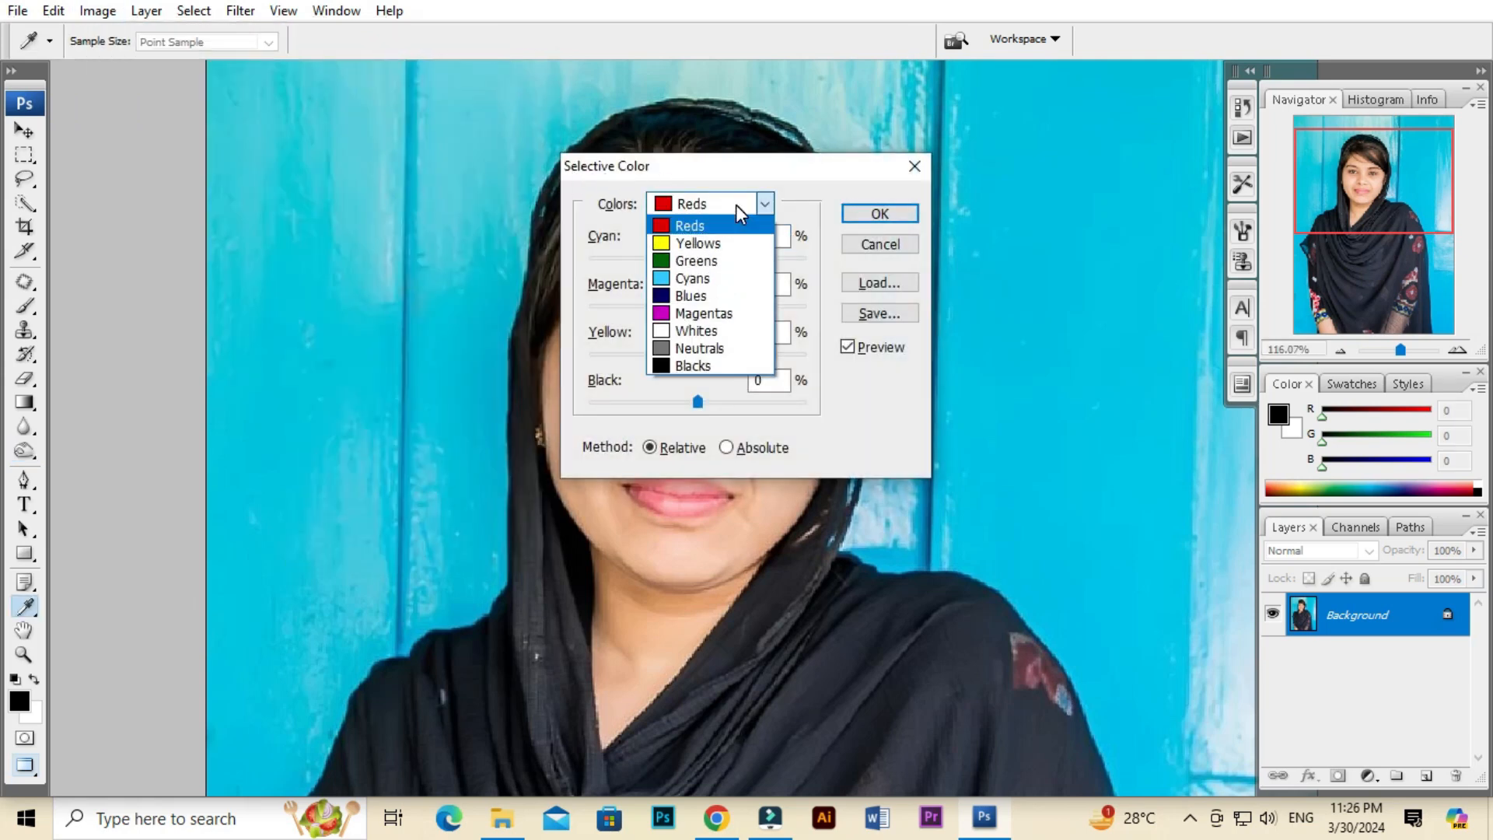
left_click(704, 377)
left_click_drag(756, 166, 1102, 132)
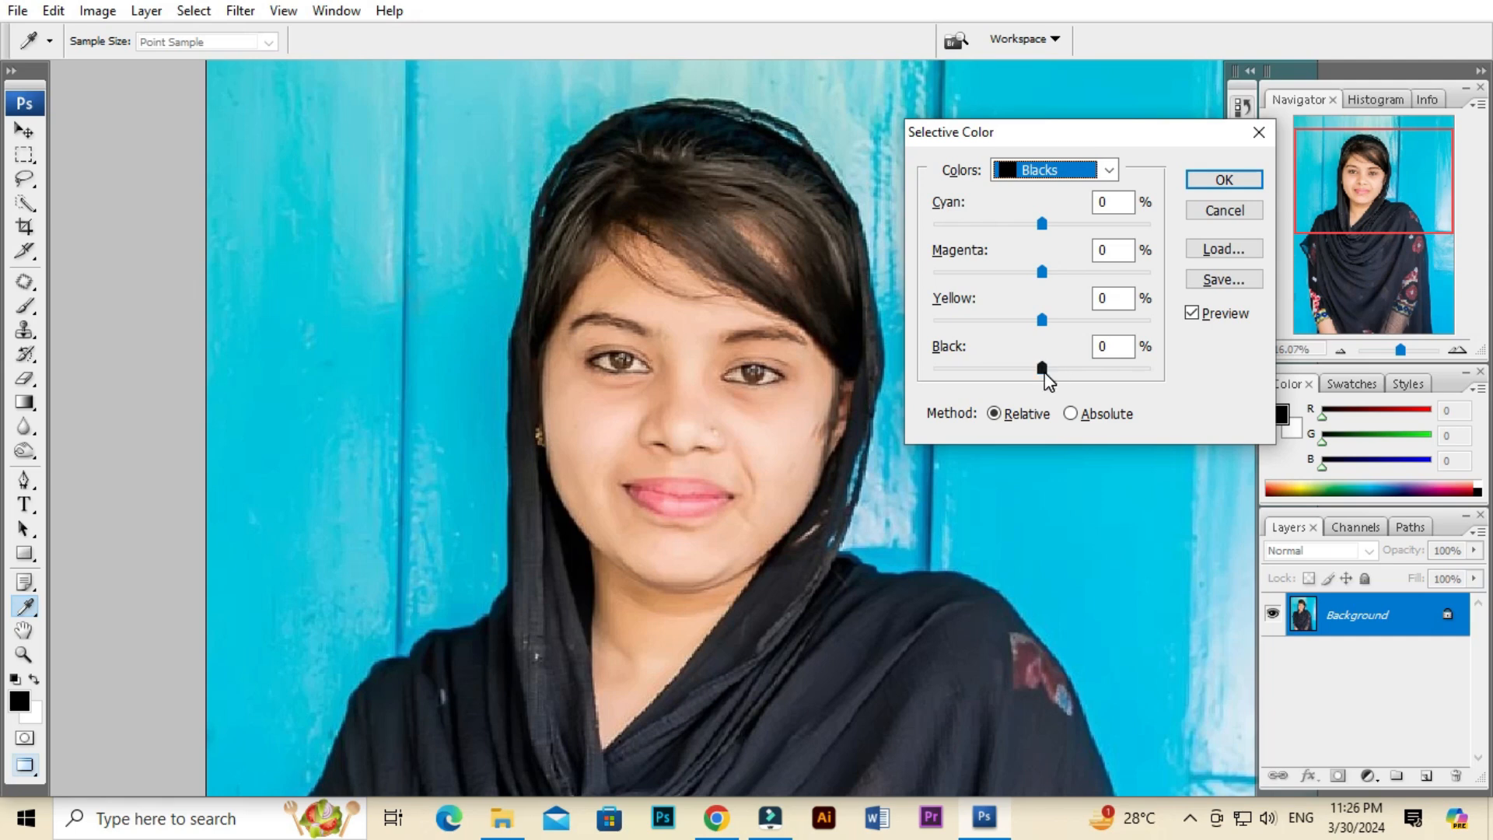
mouse_move(1053, 371)
left_mouse_down()
mouse_move(1042, 379)
mouse_move(1093, 372)
mouse_move(1044, 393)
mouse_move(1059, 389)
left_mouse_up()
Try raising Magenta in the Reds to tint the lips, then cancel the Selective Color adjustment
left_click(1043, 170)
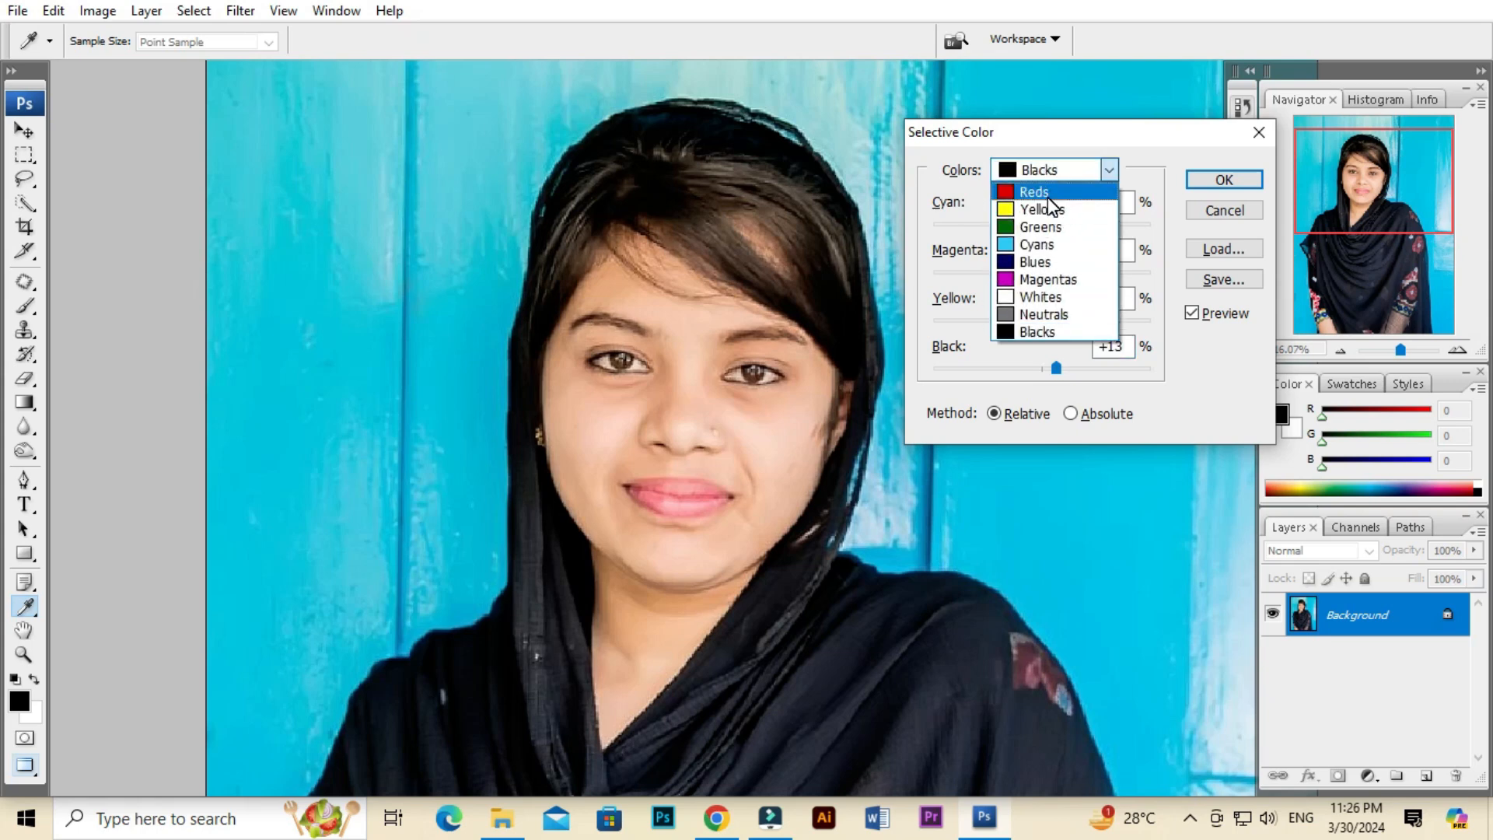
left_click(1048, 197)
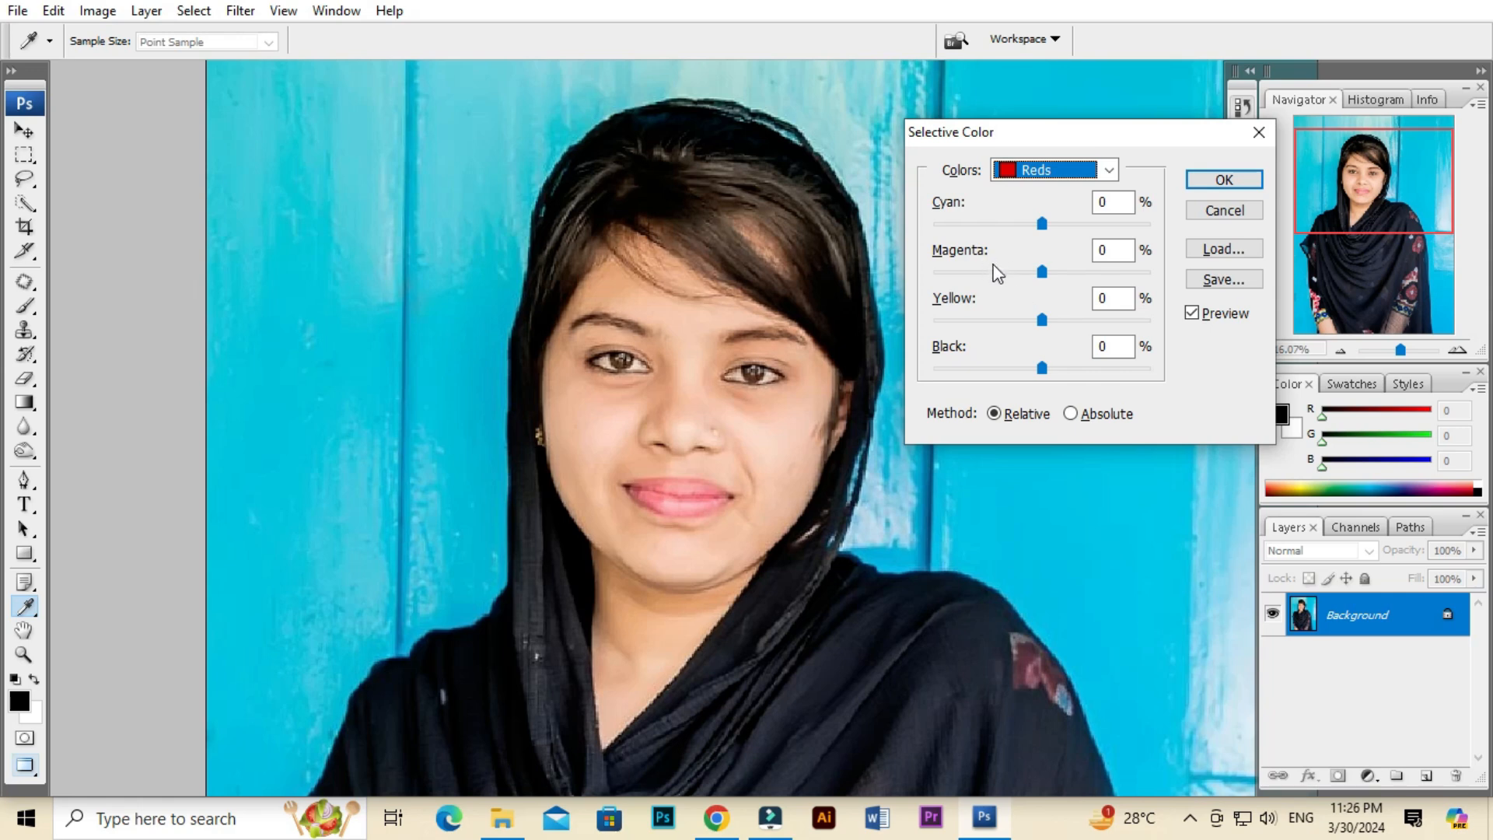
left_click_drag(1043, 272, 1082, 273)
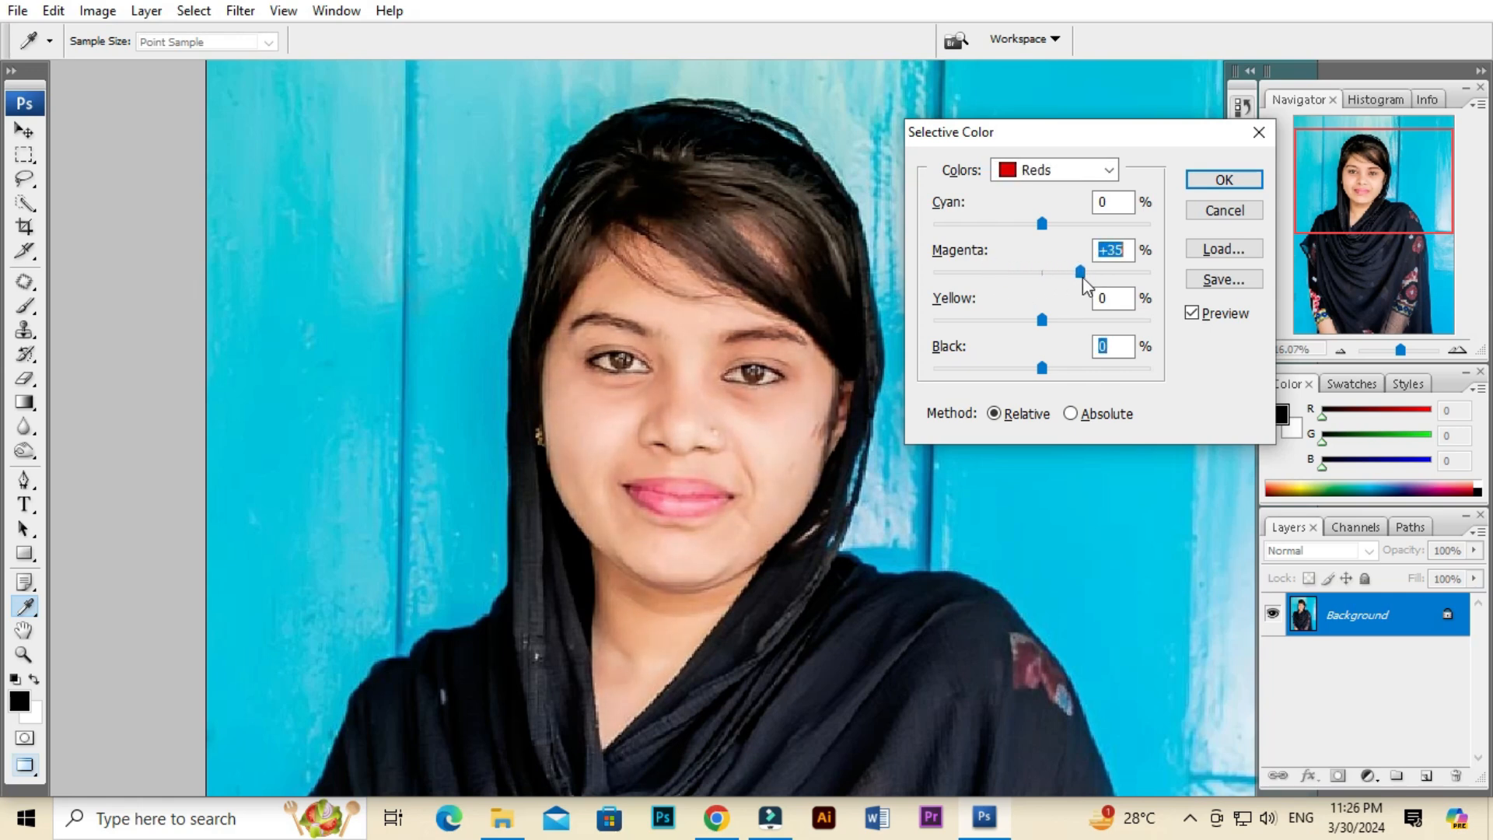
left_click(1023, 165)
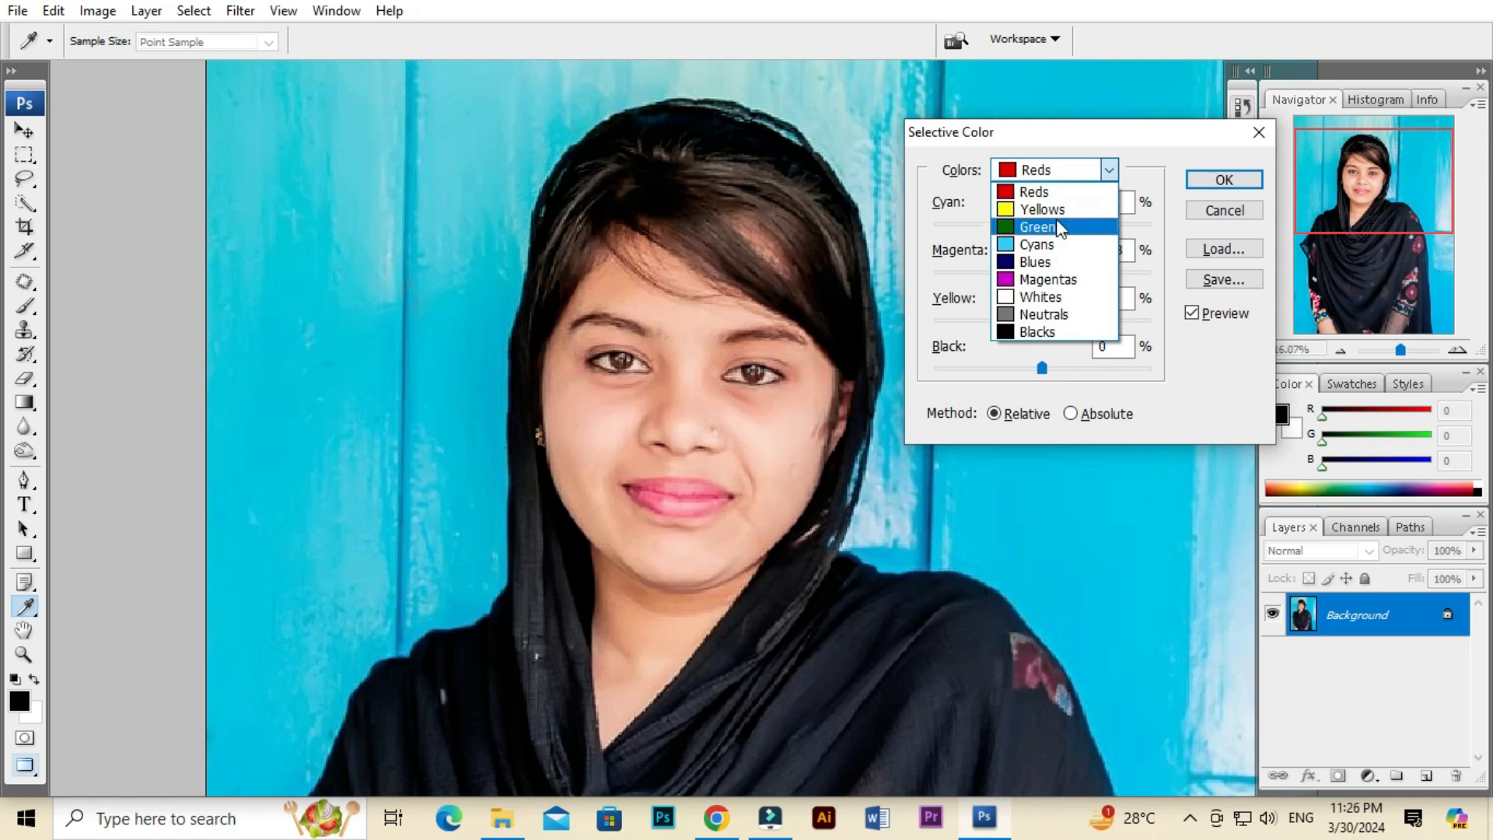
left_click(1225, 212)
left_click(1226, 212)
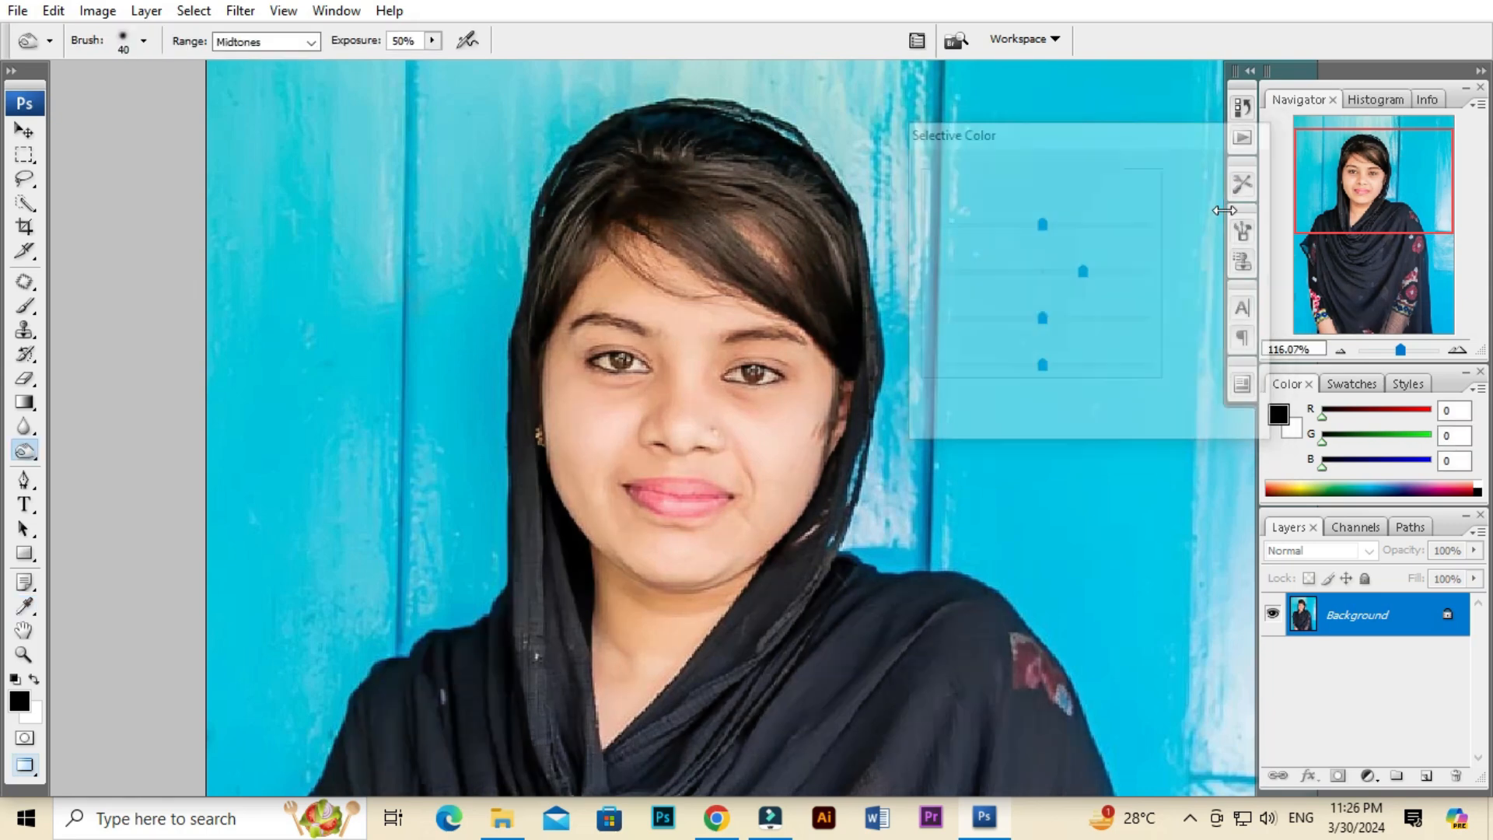
Adjust the photo's tone slightly with Brightness/Contrast
left_click(87, 12)
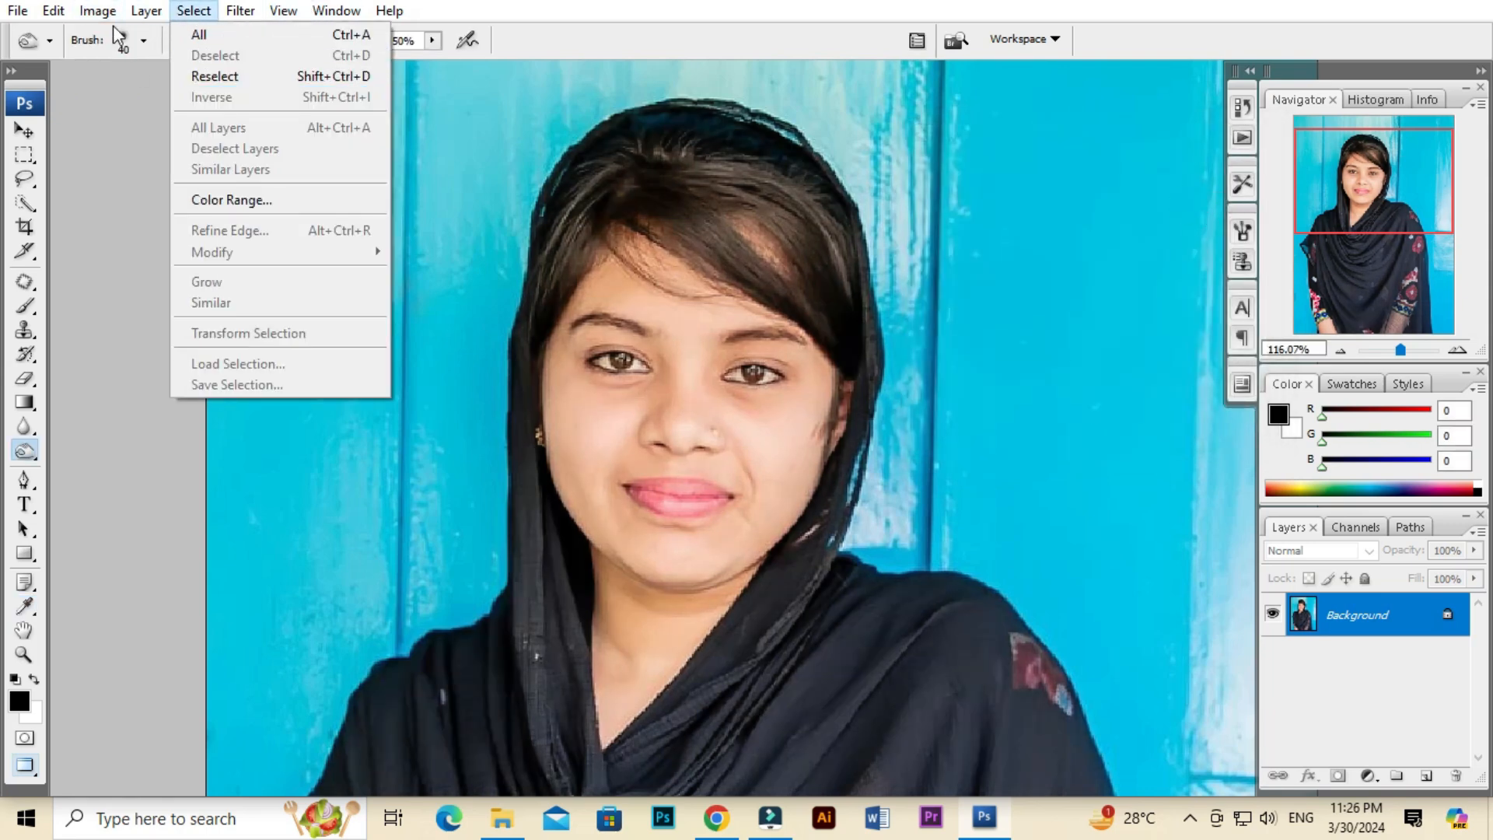
mouse_move(99, 11)
mouse_move(129, 69)
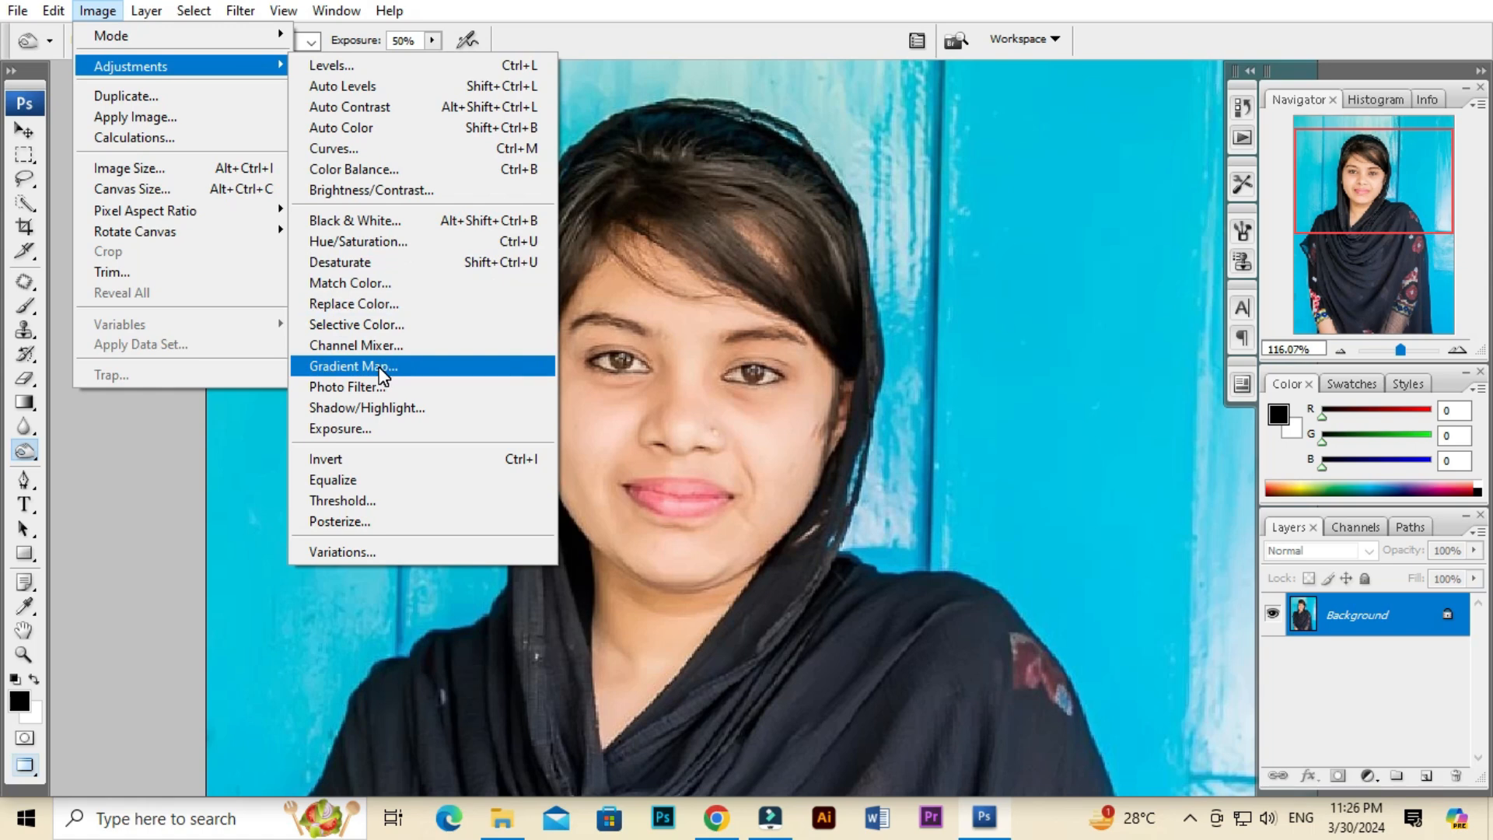
left_click(433, 195)
left_click_drag(873, 235, 1064, 195)
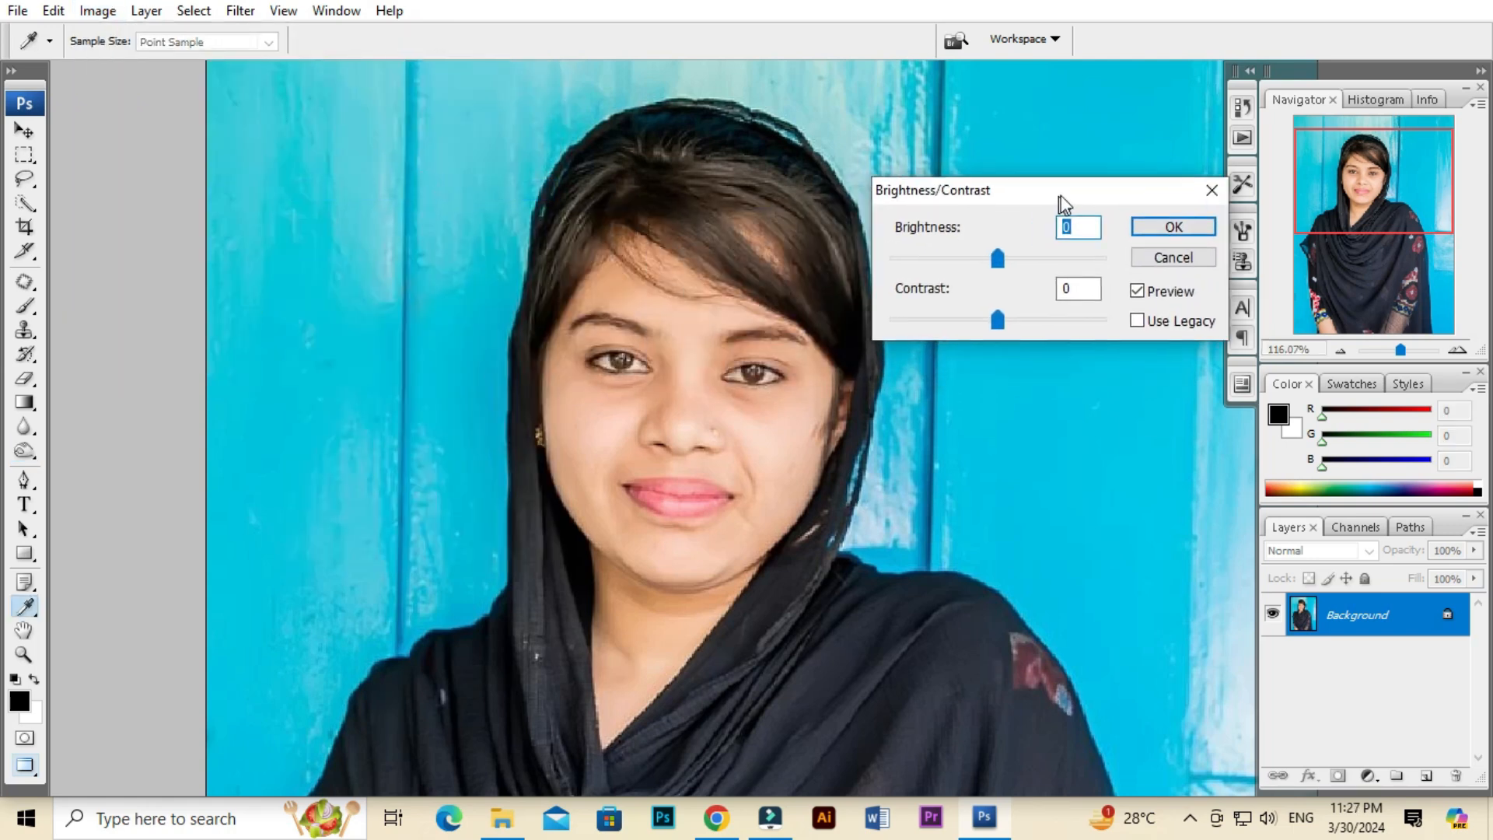
left_click_drag(1004, 263, 1018, 319)
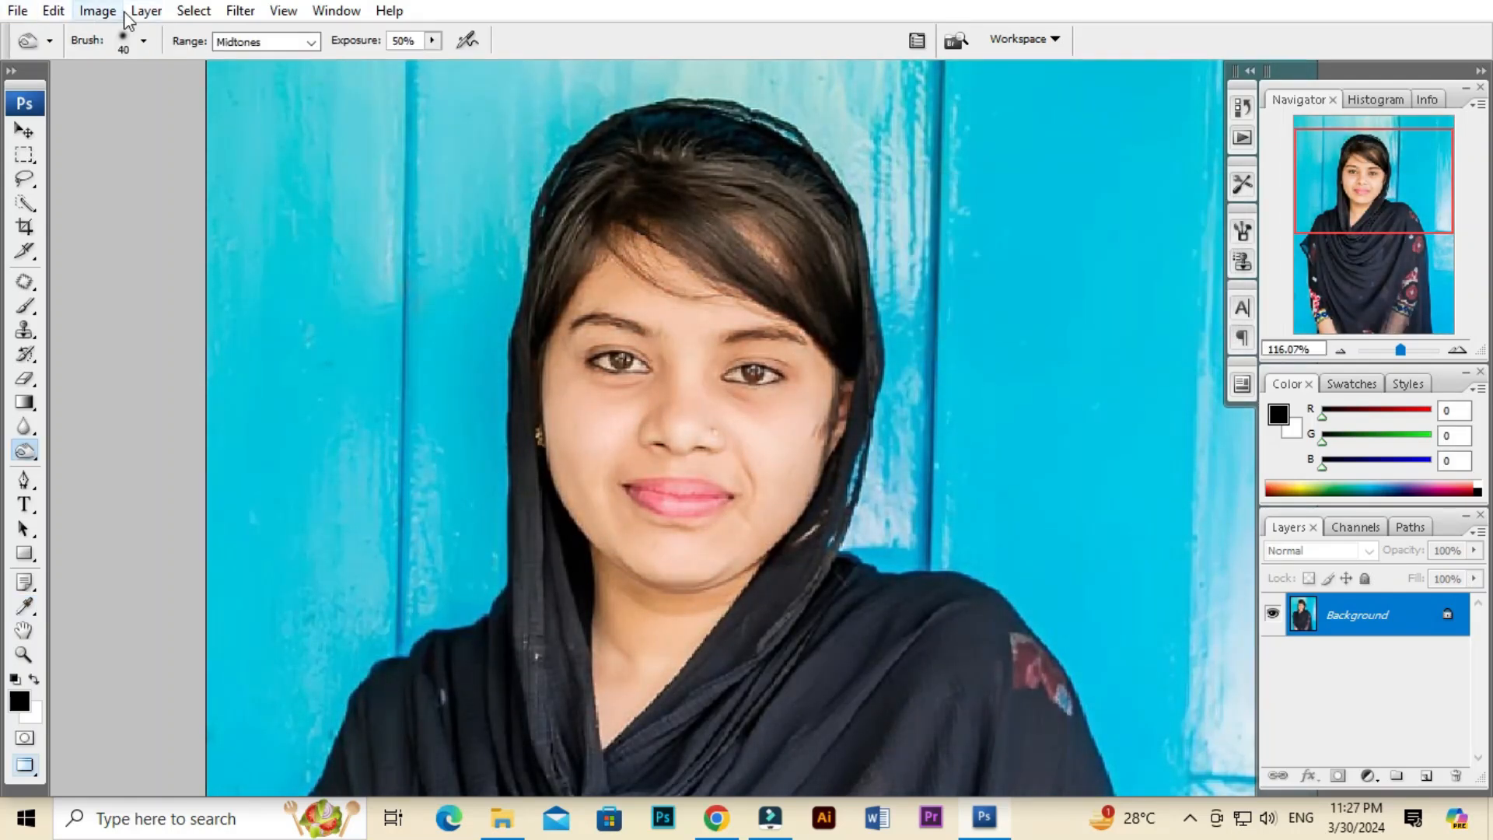
Try a Curves adjustment on the RGB channel that raises input 156 to output 169
left_click(97, 10)
mouse_move(146, 10)
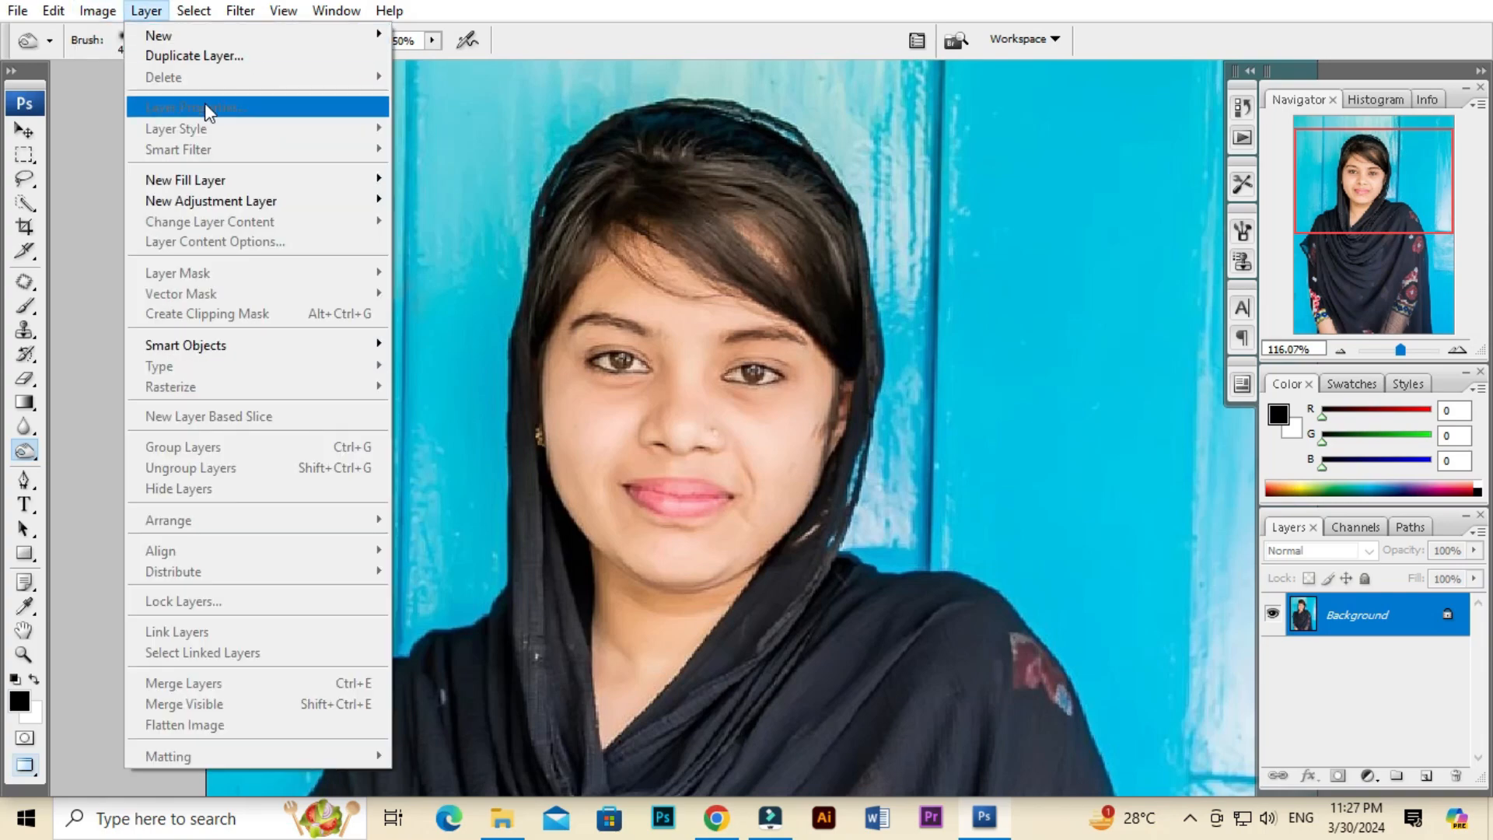
mouse_move(97, 10)
mouse_move(132, 67)
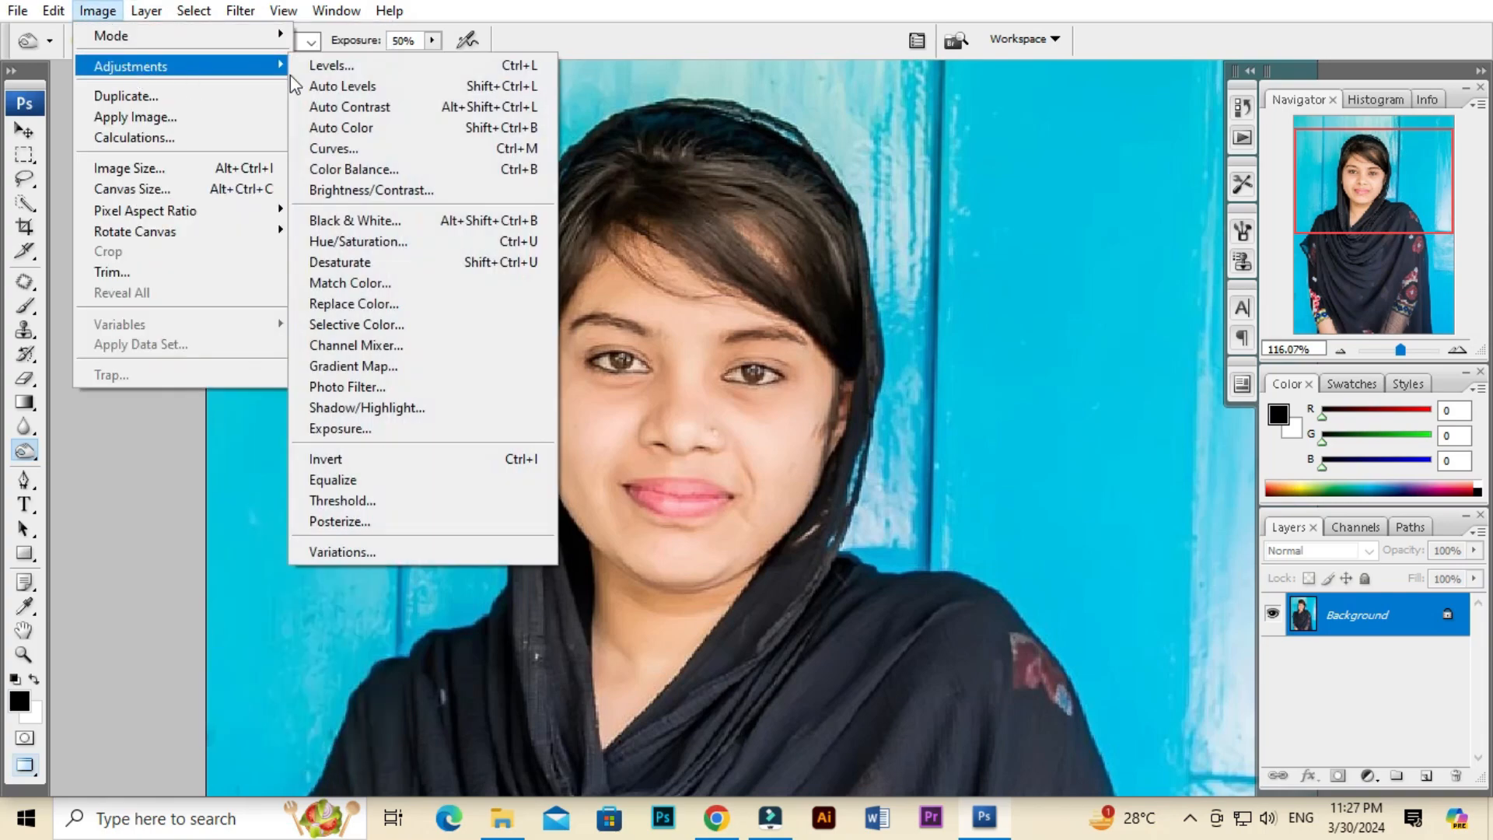
left_click(352, 148)
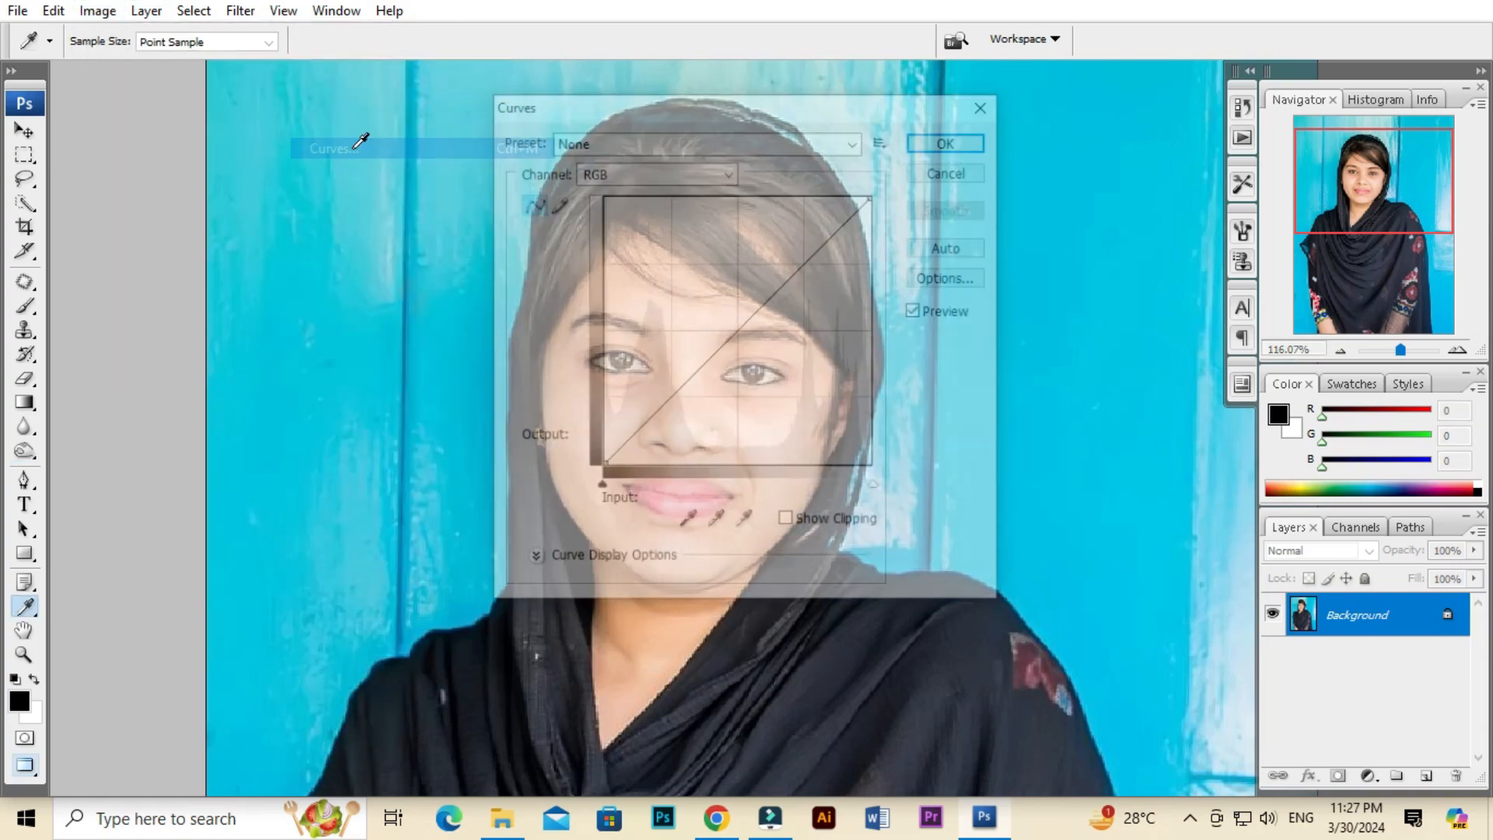
left_click_drag(656, 117, 1102, 158)
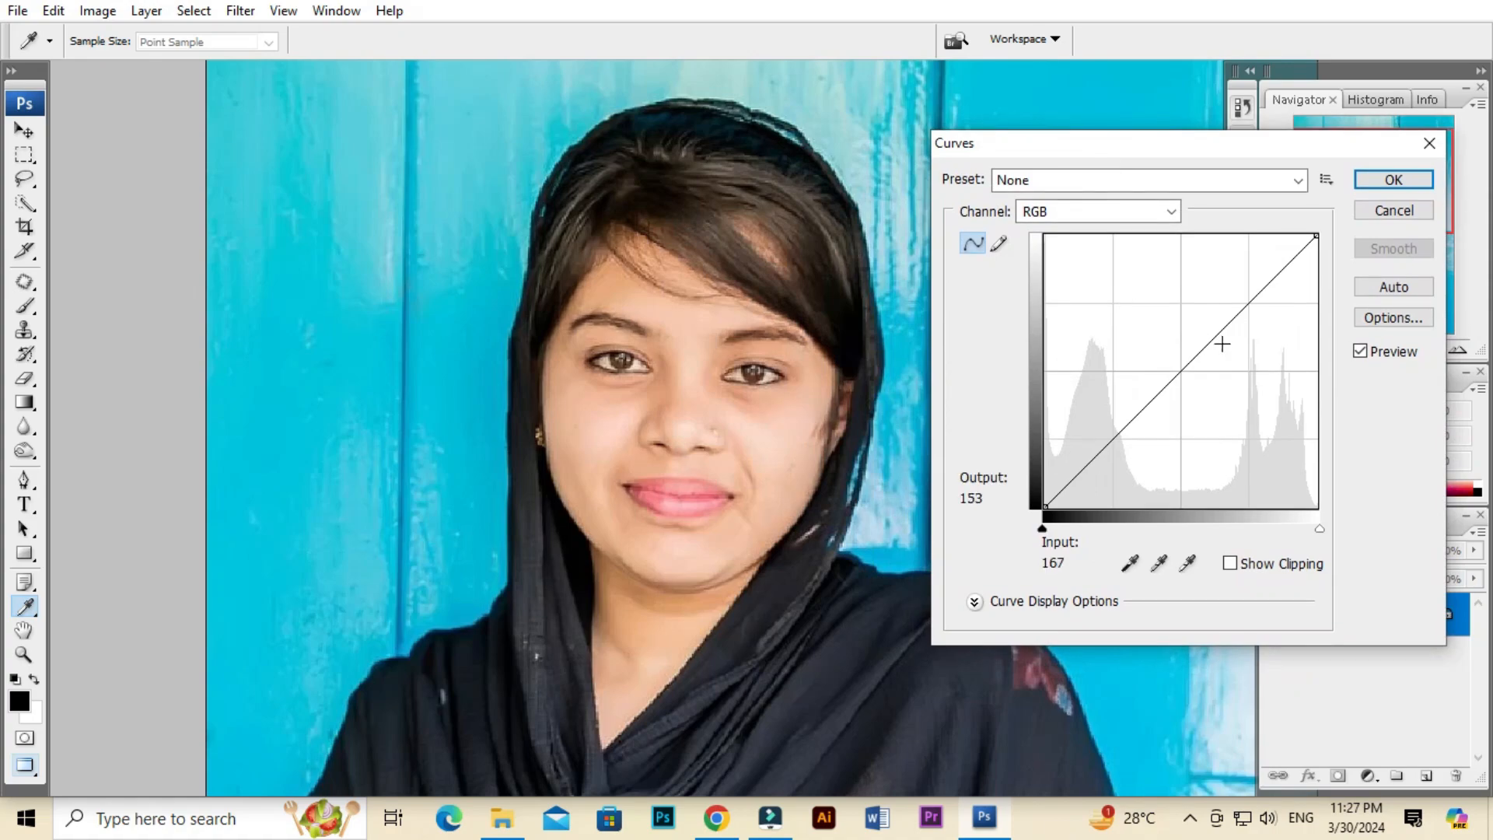
left_click(1212, 334)
left_click_drag(1213, 334, 1212, 327)
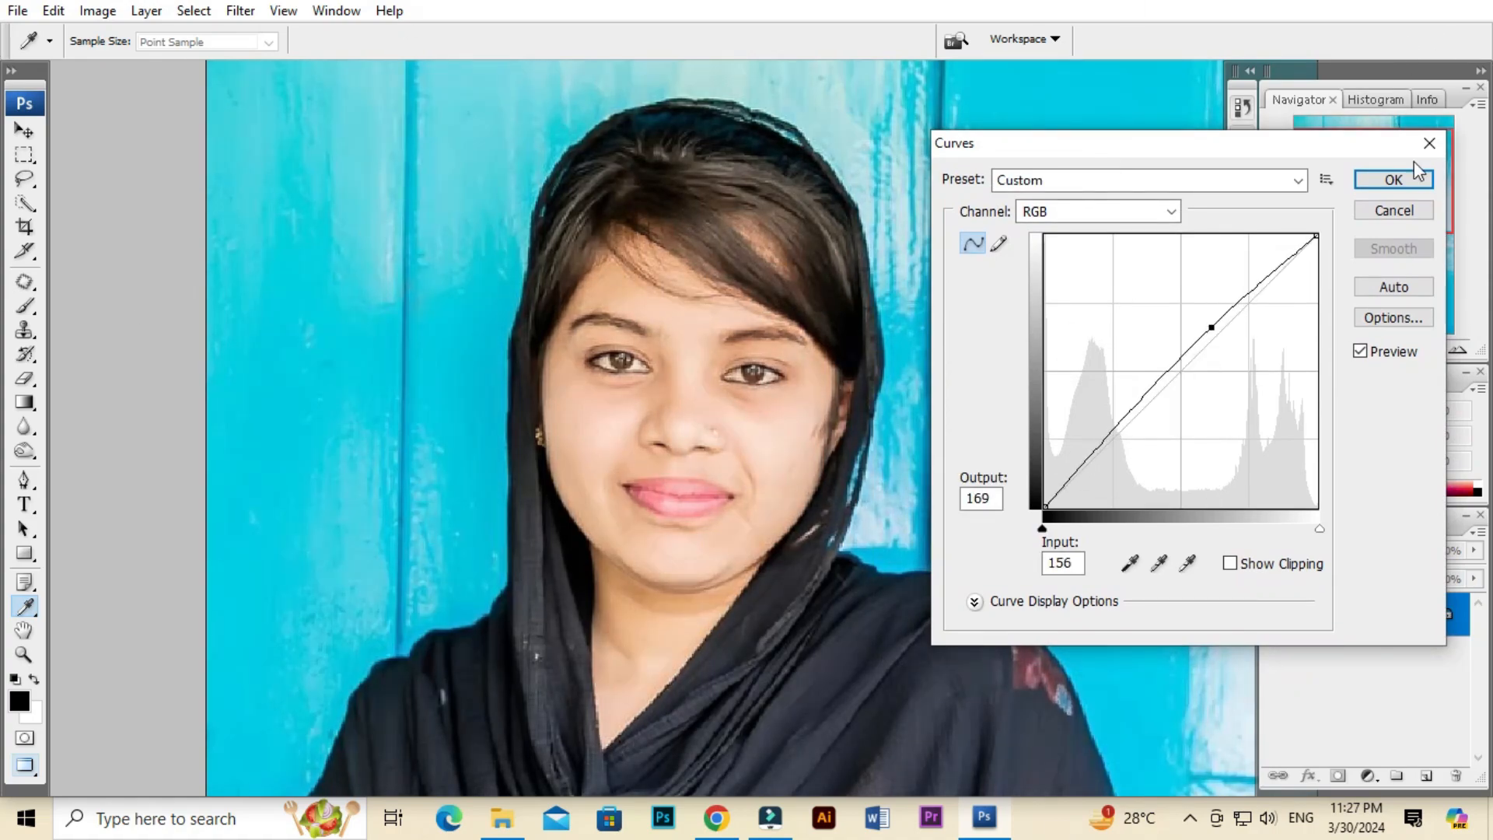
left_click(1393, 210)
key("o")
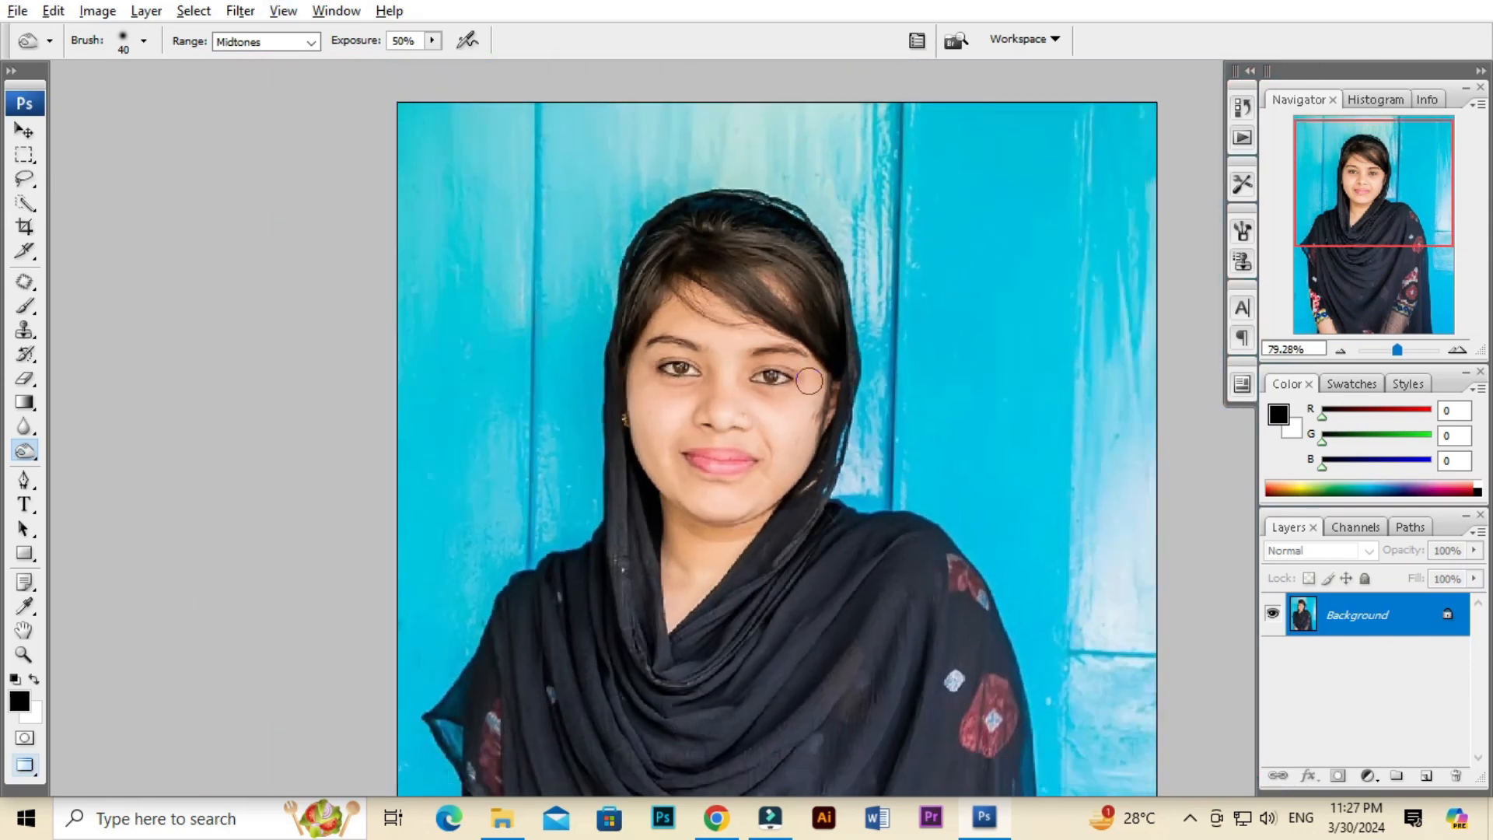
Try selecting the blue door background around the woman with the Magic Wand at tolerance 32, then deselect it
scroll(800, 378, "down", 2)
key("alt+space")
left_click_drag(800, 379, 781, 312)
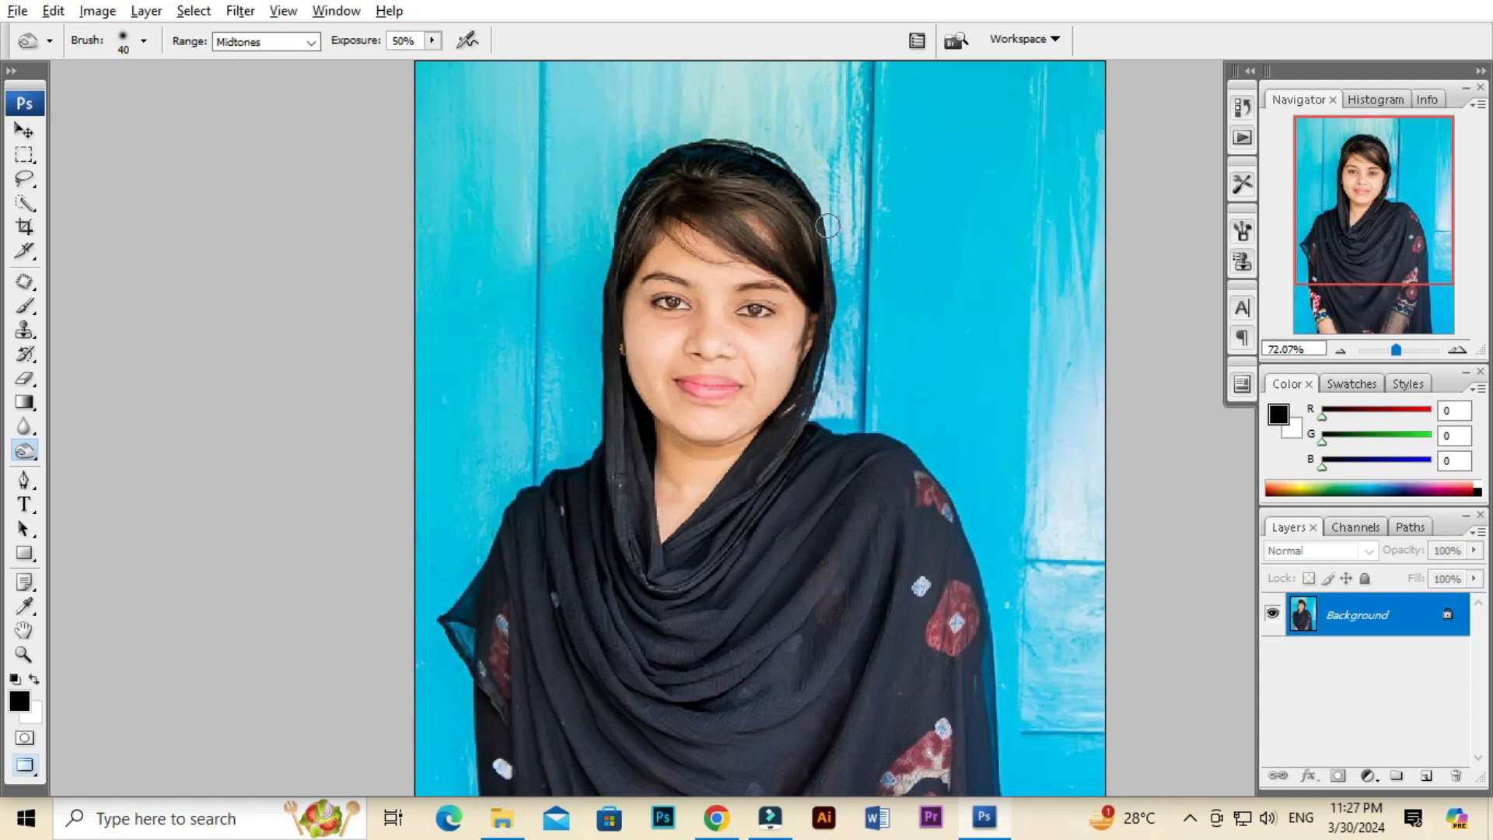
scroll(830, 230, "down", 2)
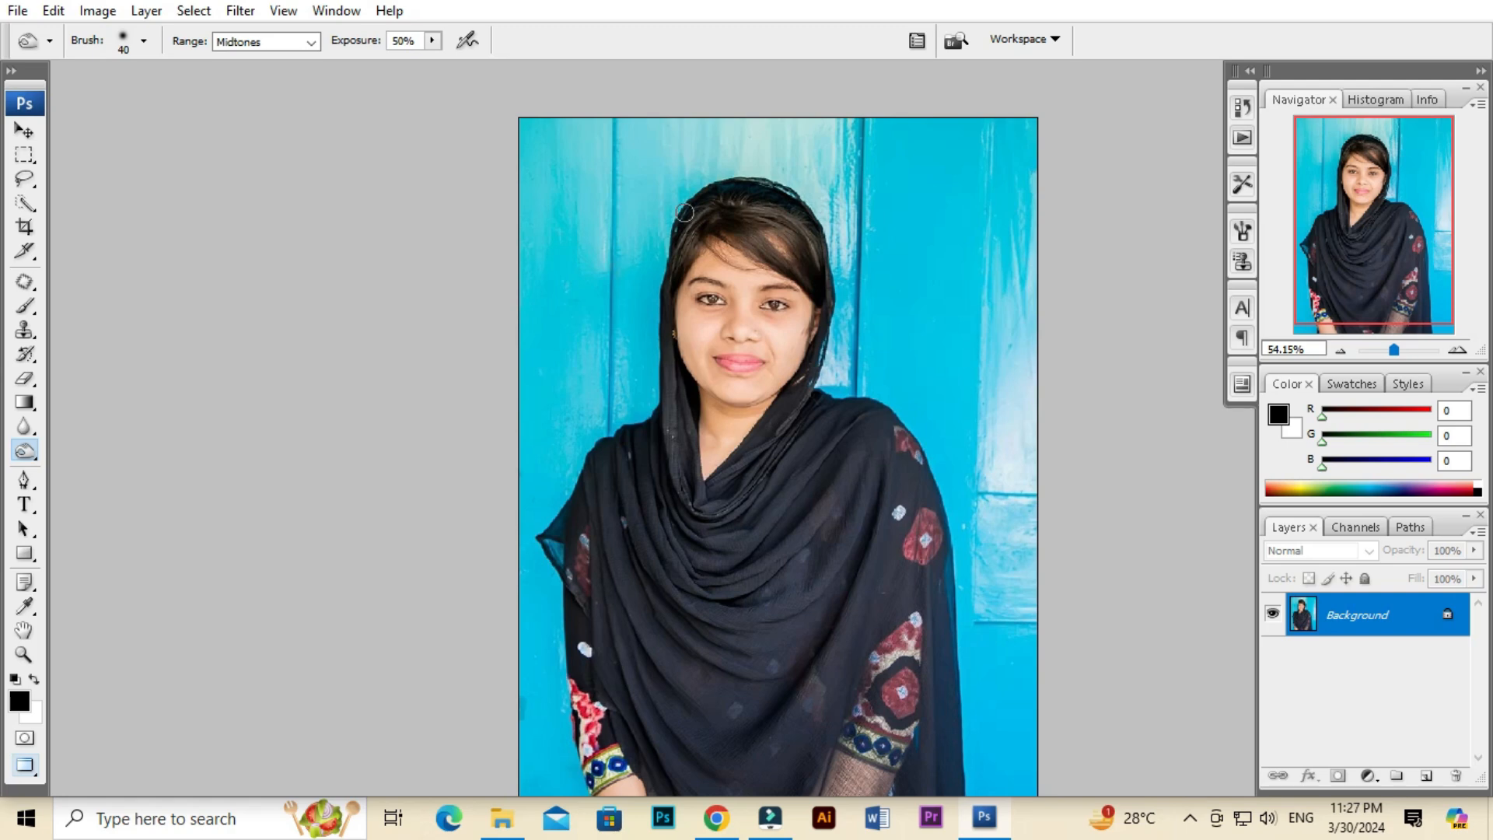
key("w")
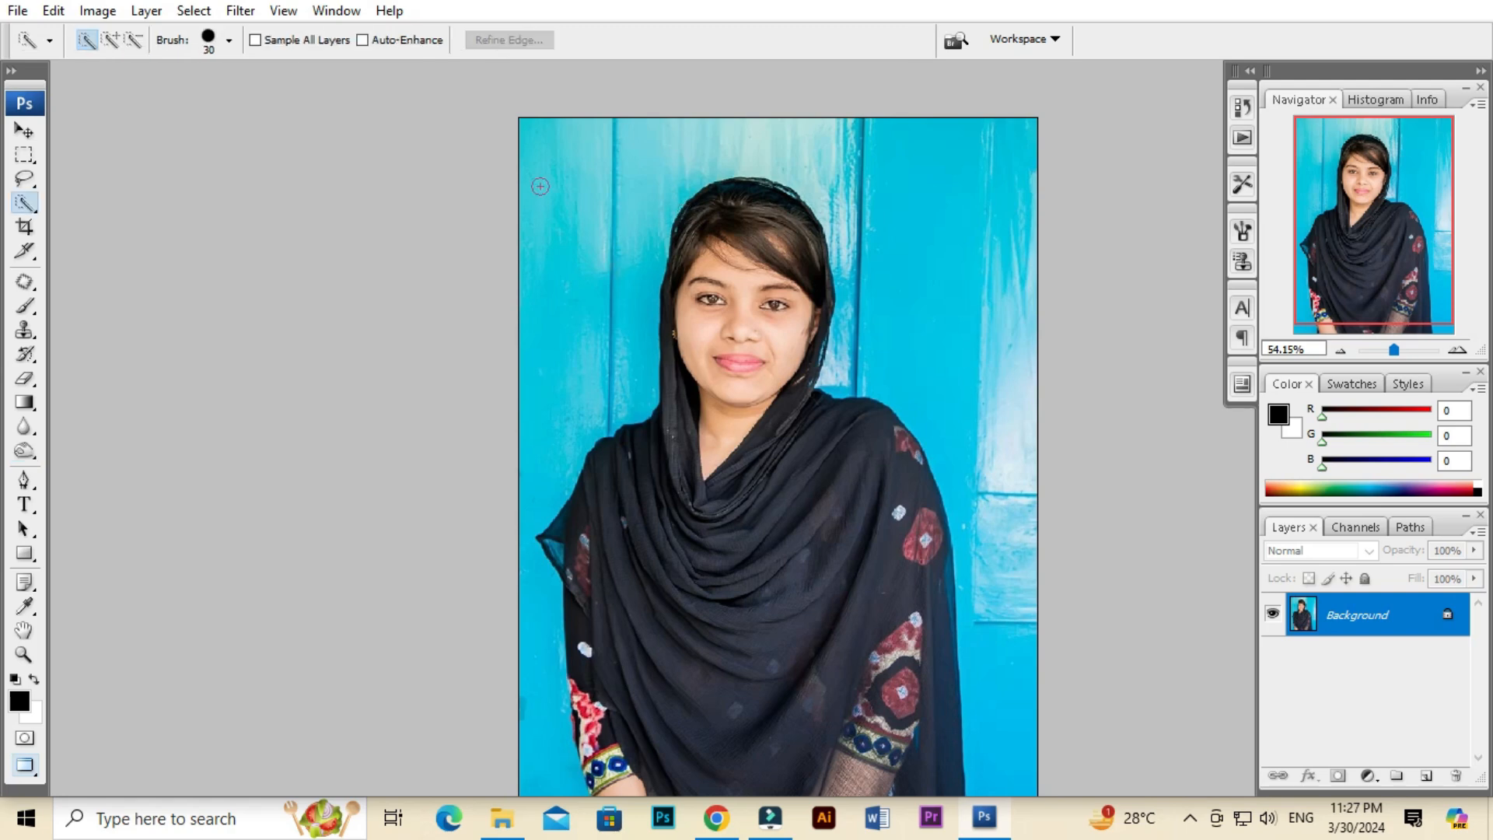
left_click(25, 205)
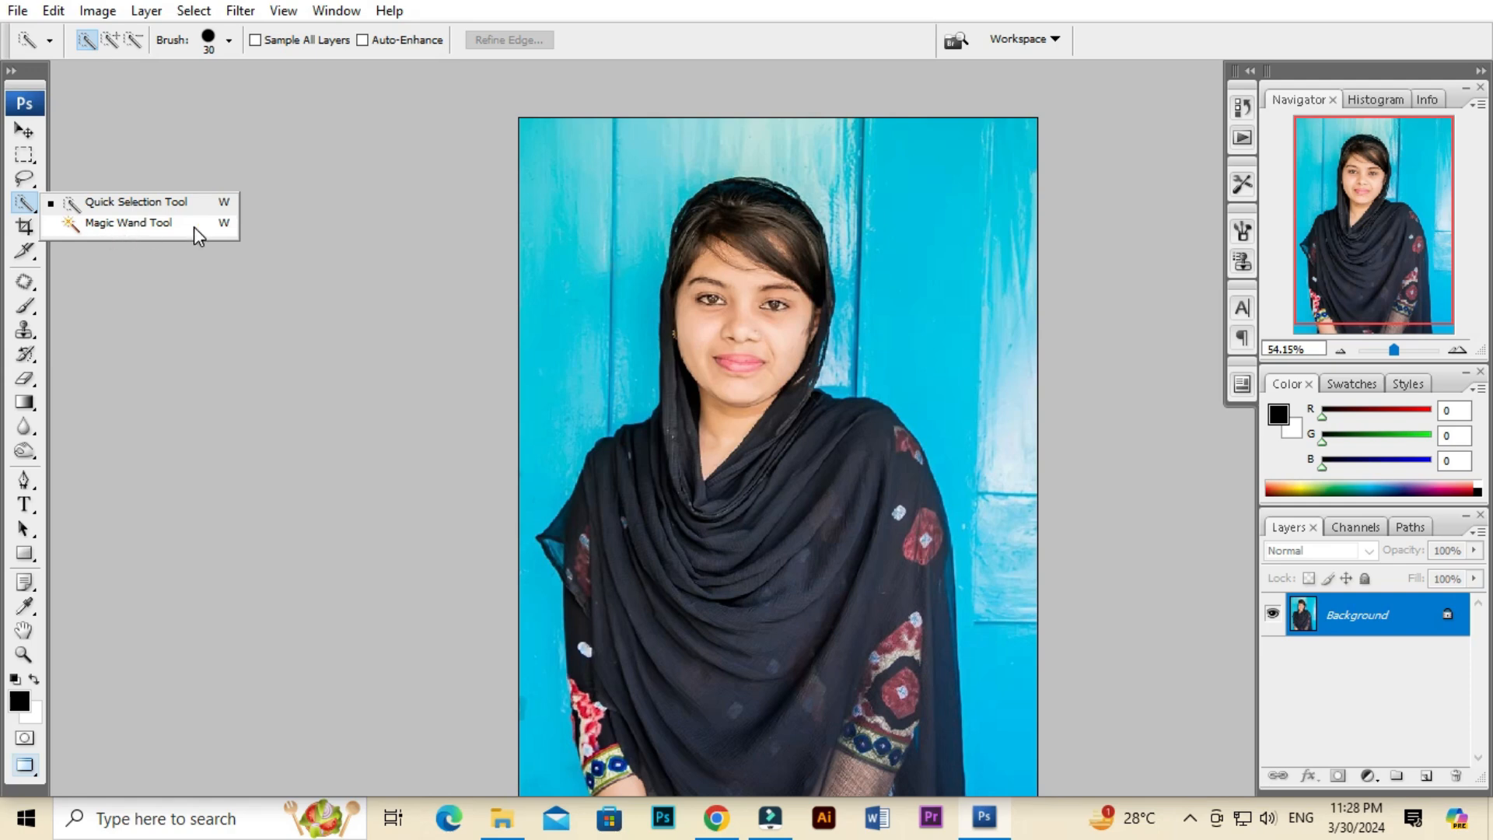
left_click(147, 222)
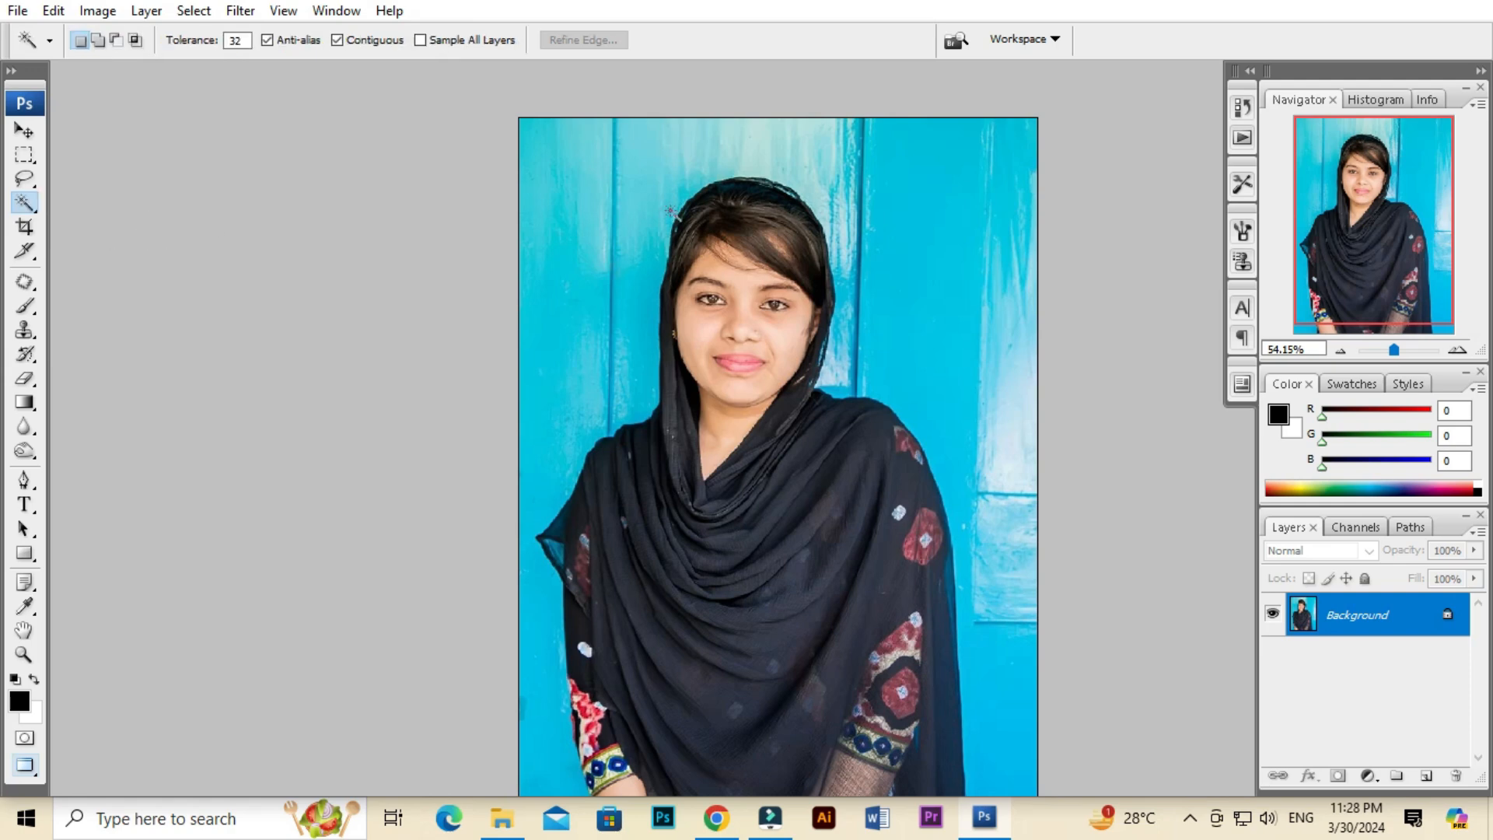
left_click(689, 153)
left_click(941, 188, "shift")
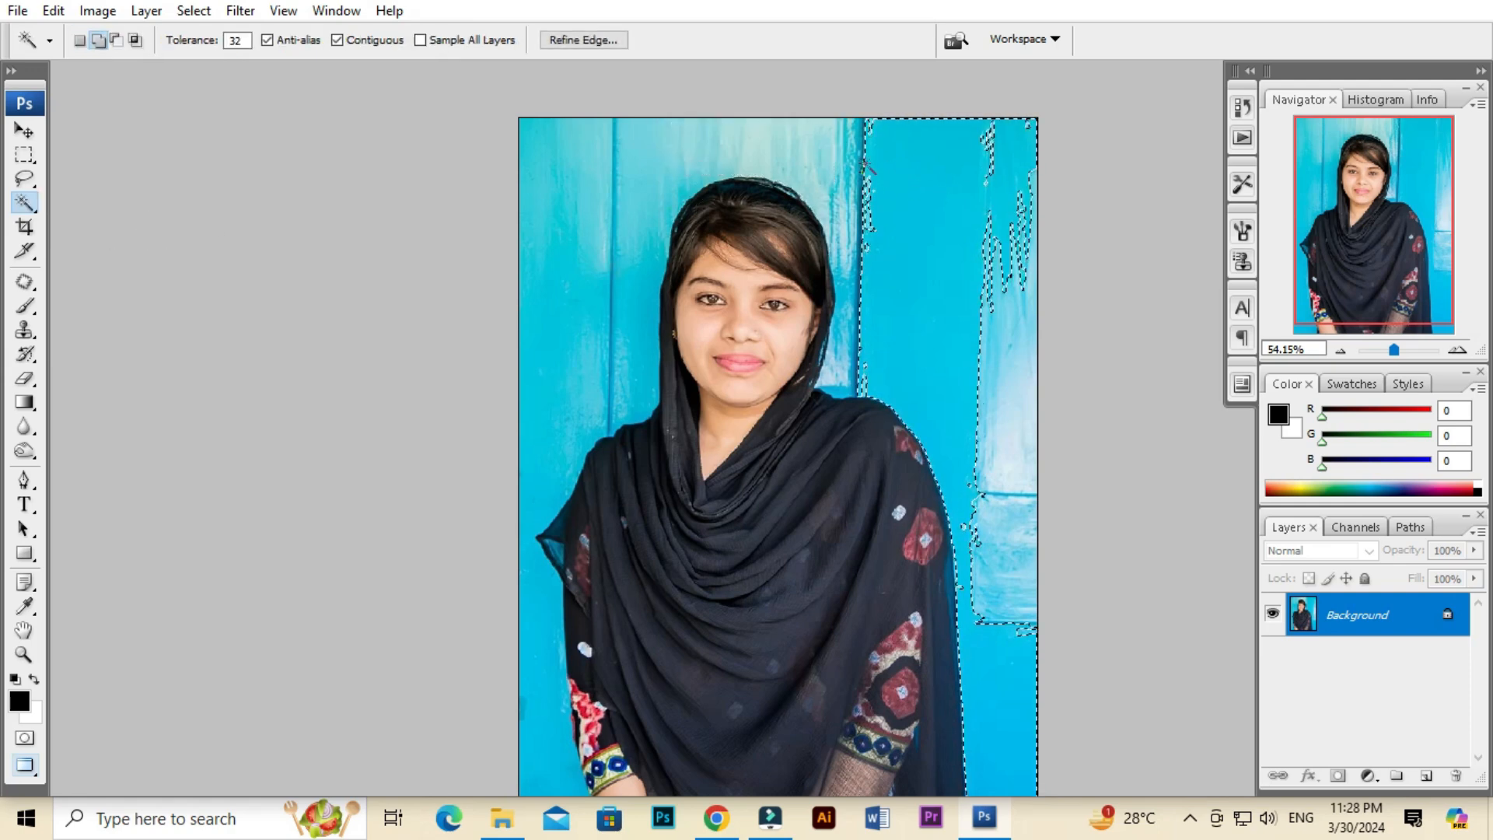
left_click(620, 286)
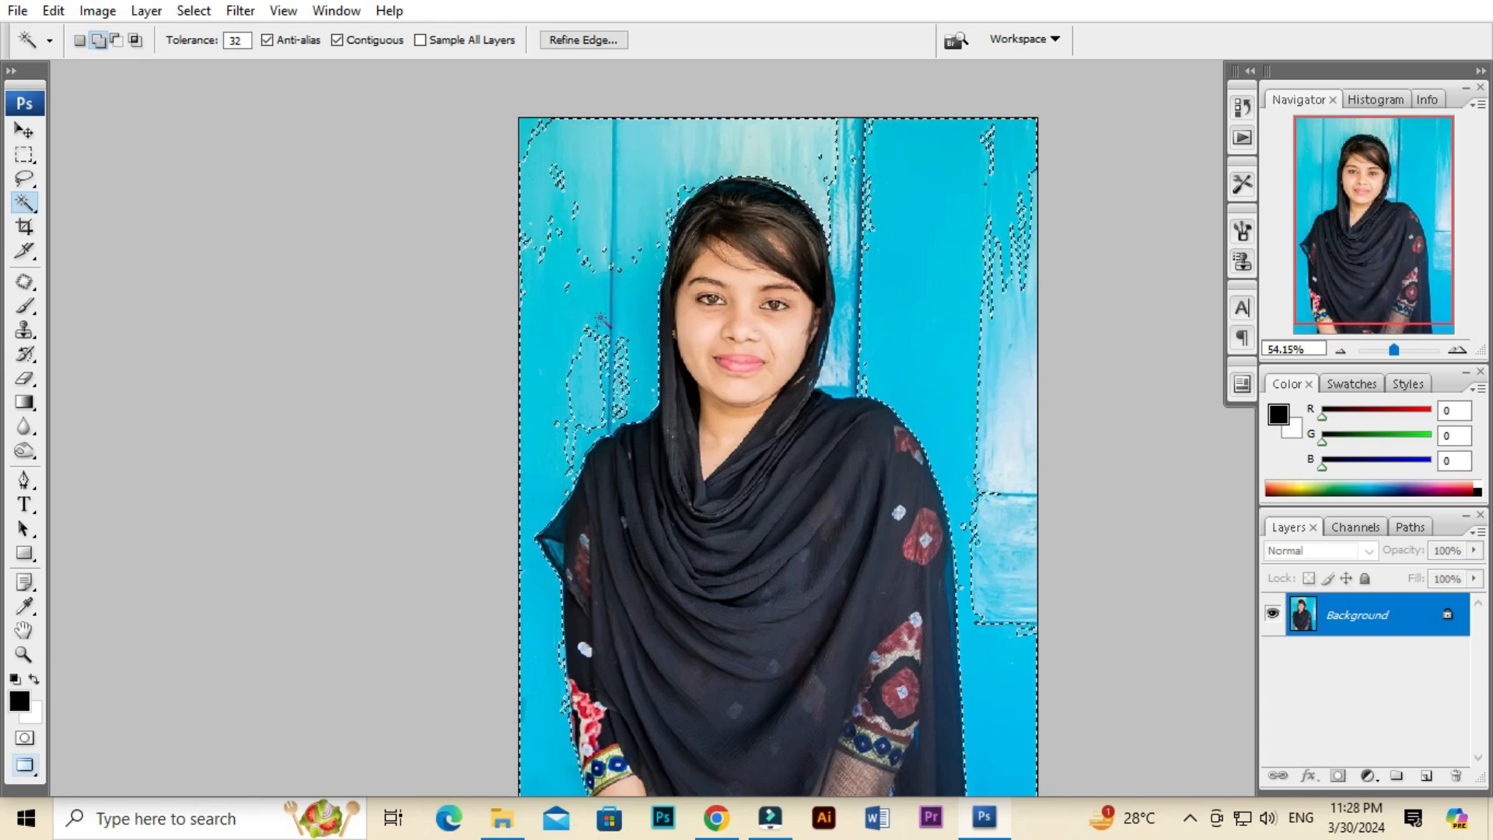
scroll(936, 274, "up", 1)
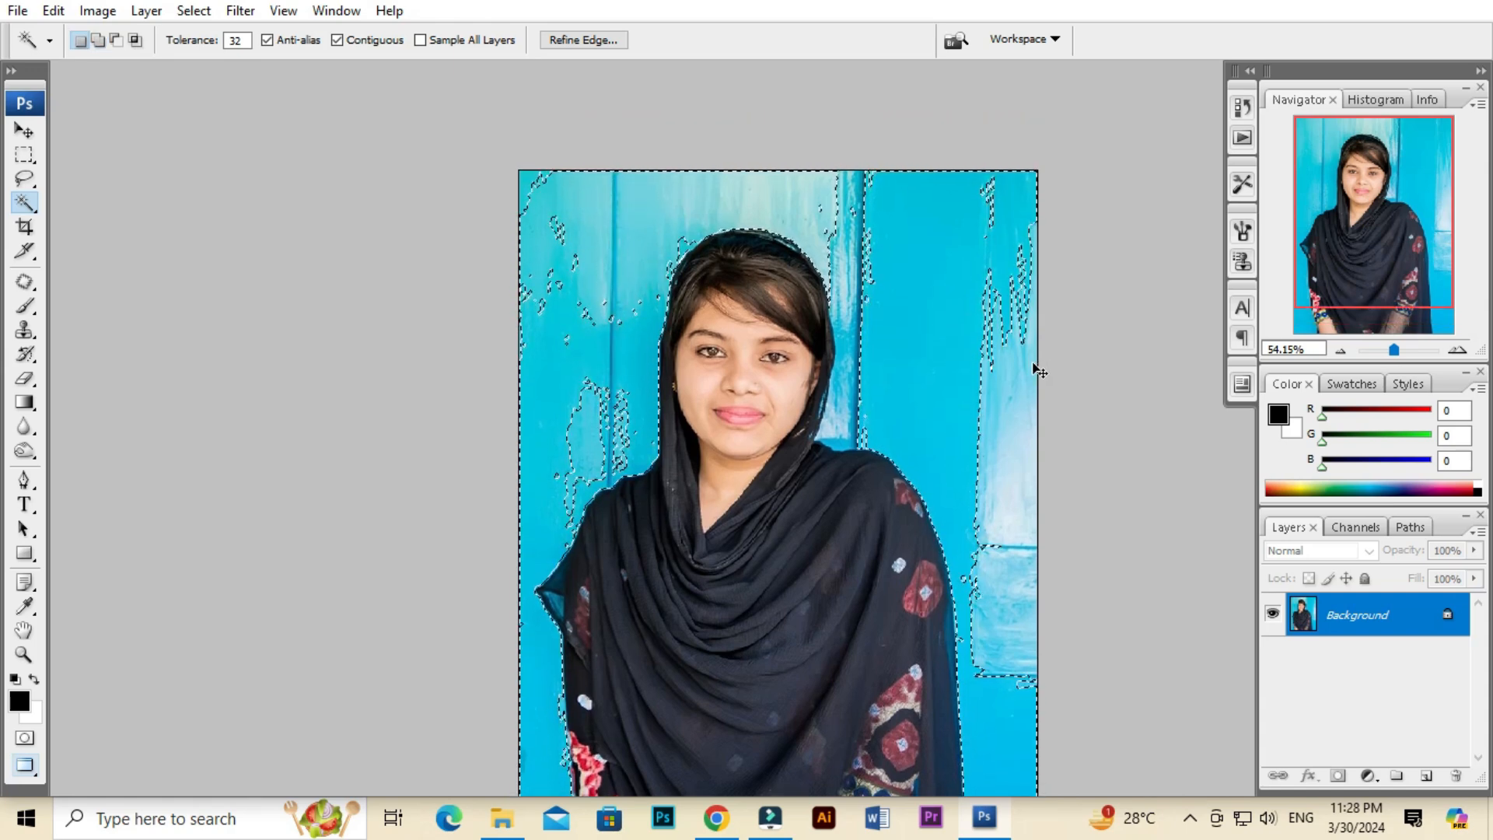
key("ctrl+d")
Try adding the door panels beside and above the head to one Magic Wand selection, then clear it
scroll(902, 268, "up", 3)
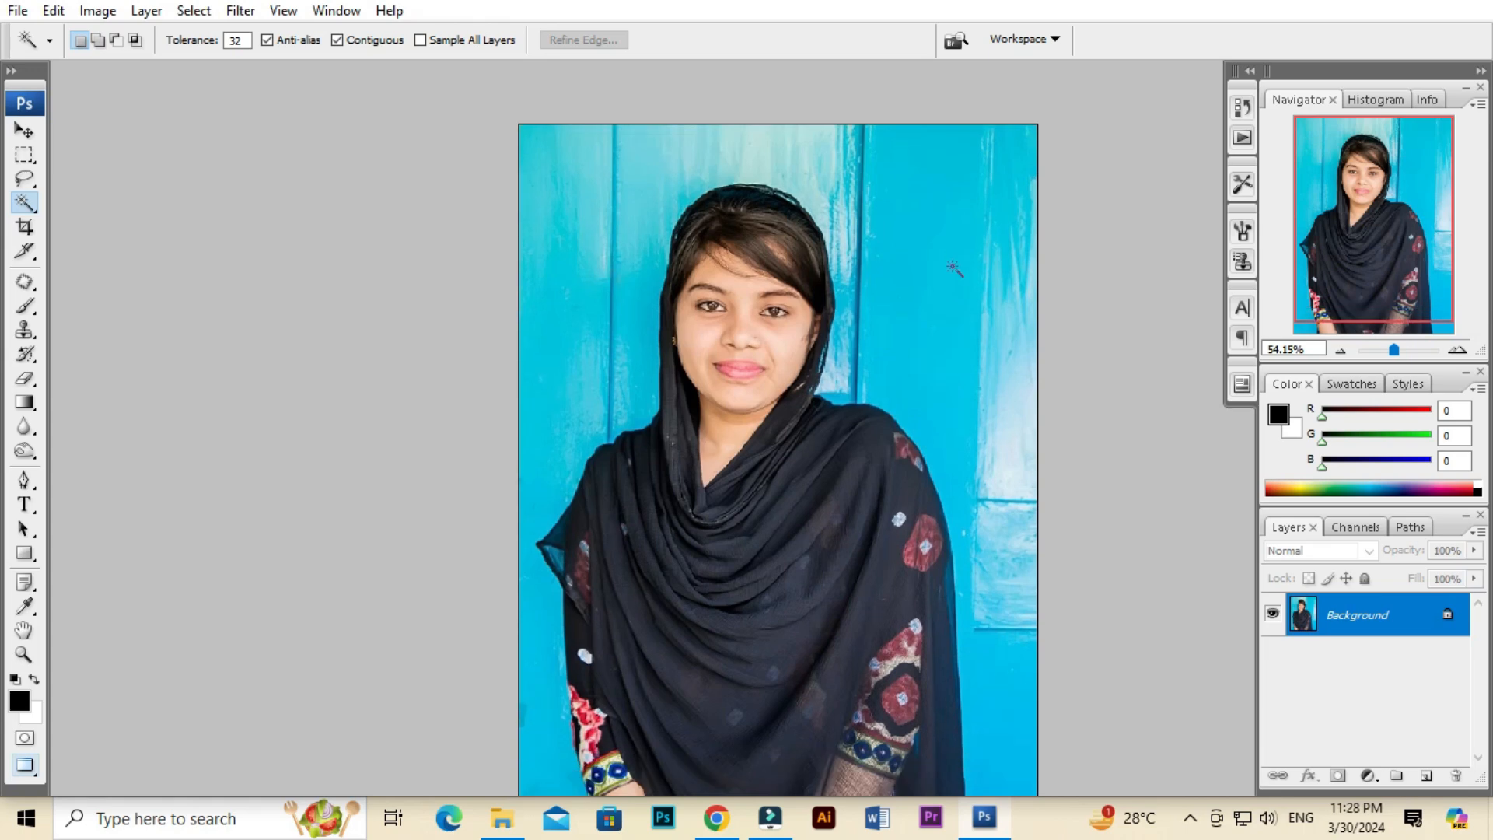
key("alt+space")
left_click_drag(927, 265, 963, 366)
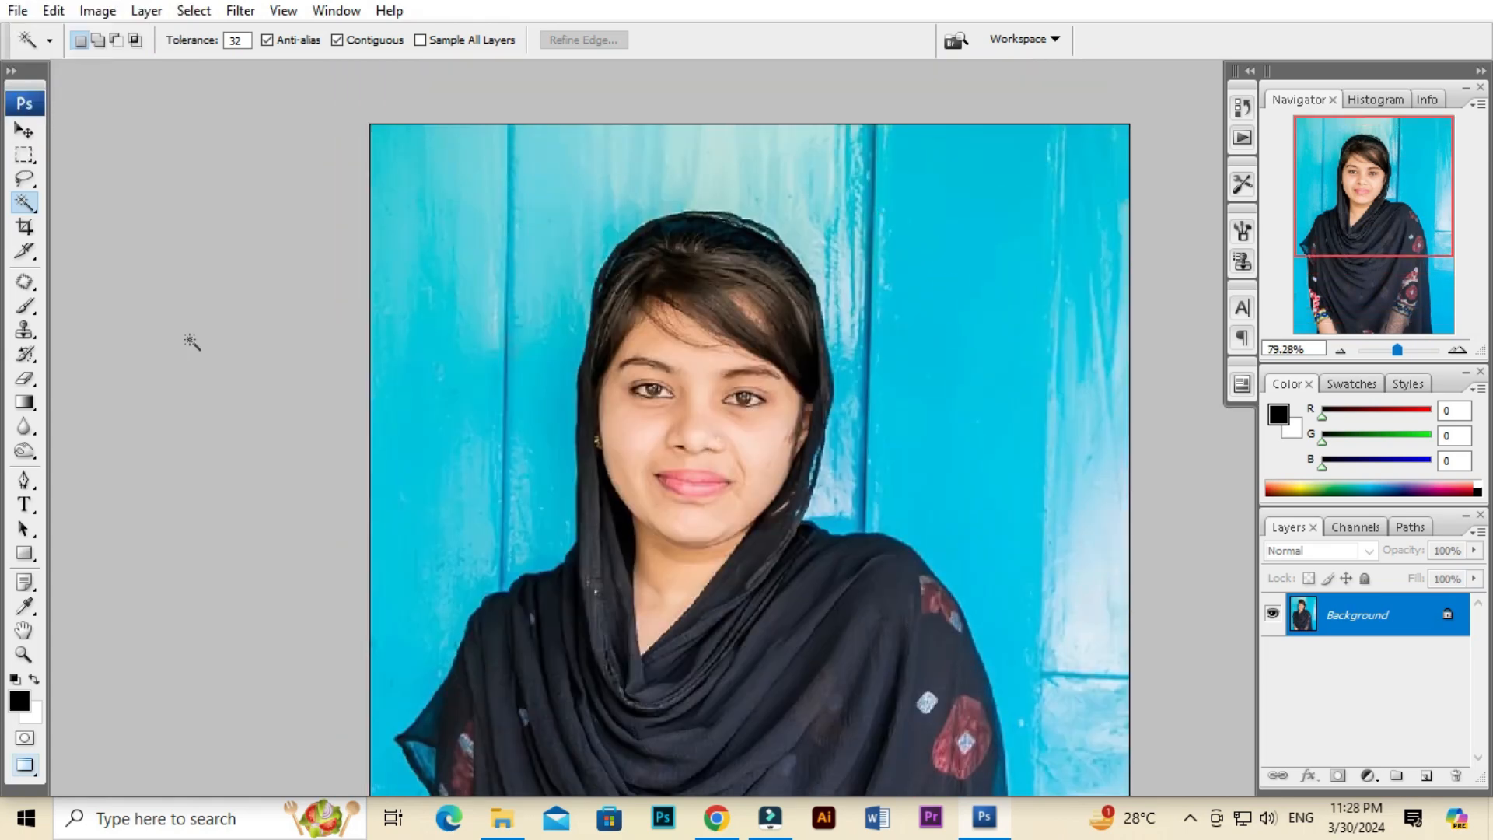
left_click(999, 179, "shift")
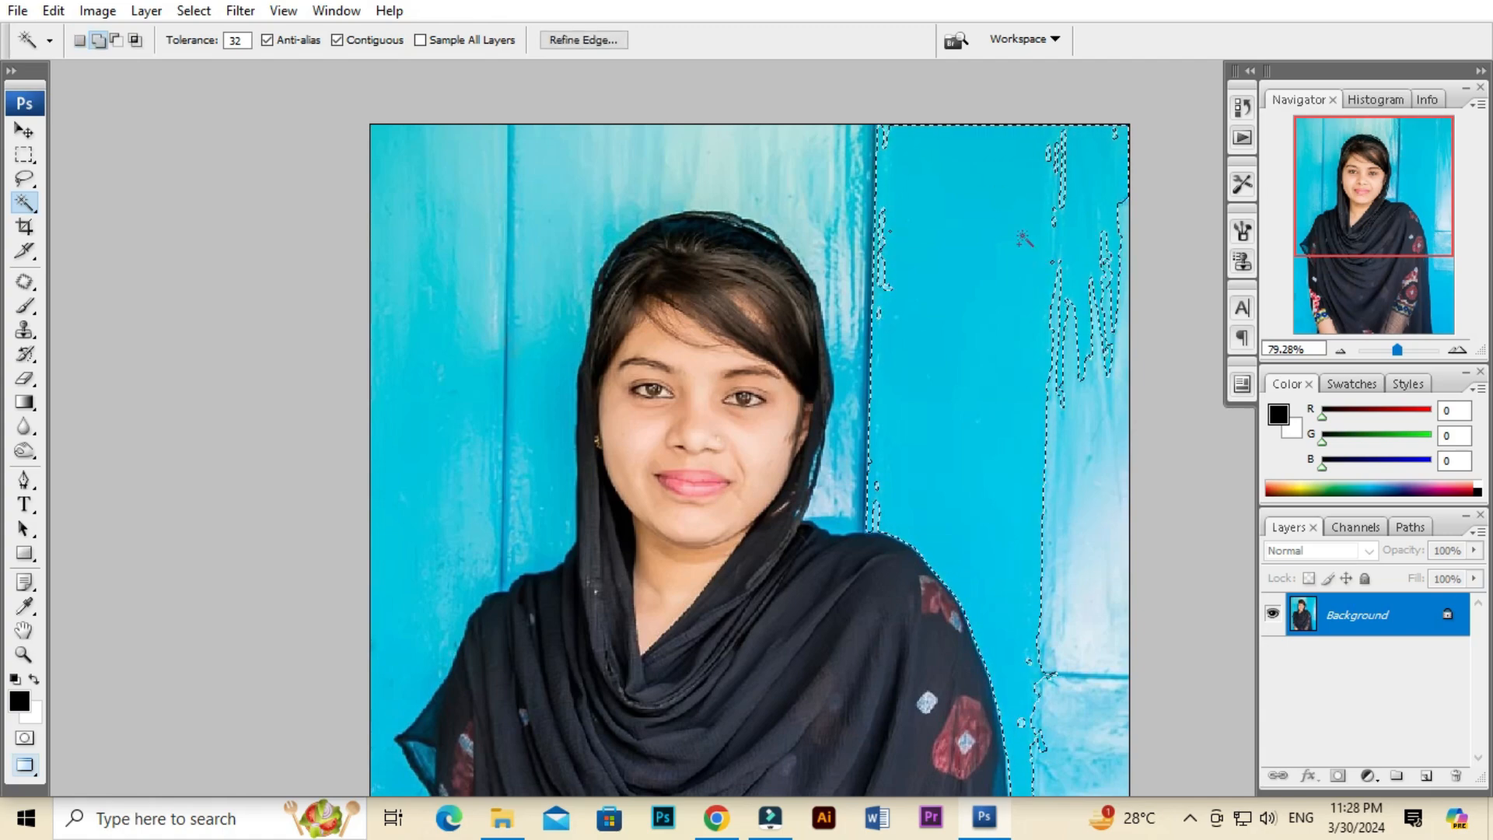
left_click(853, 192, "shift")
left_click(683, 177, "shift")
left_click(560, 197, "shift")
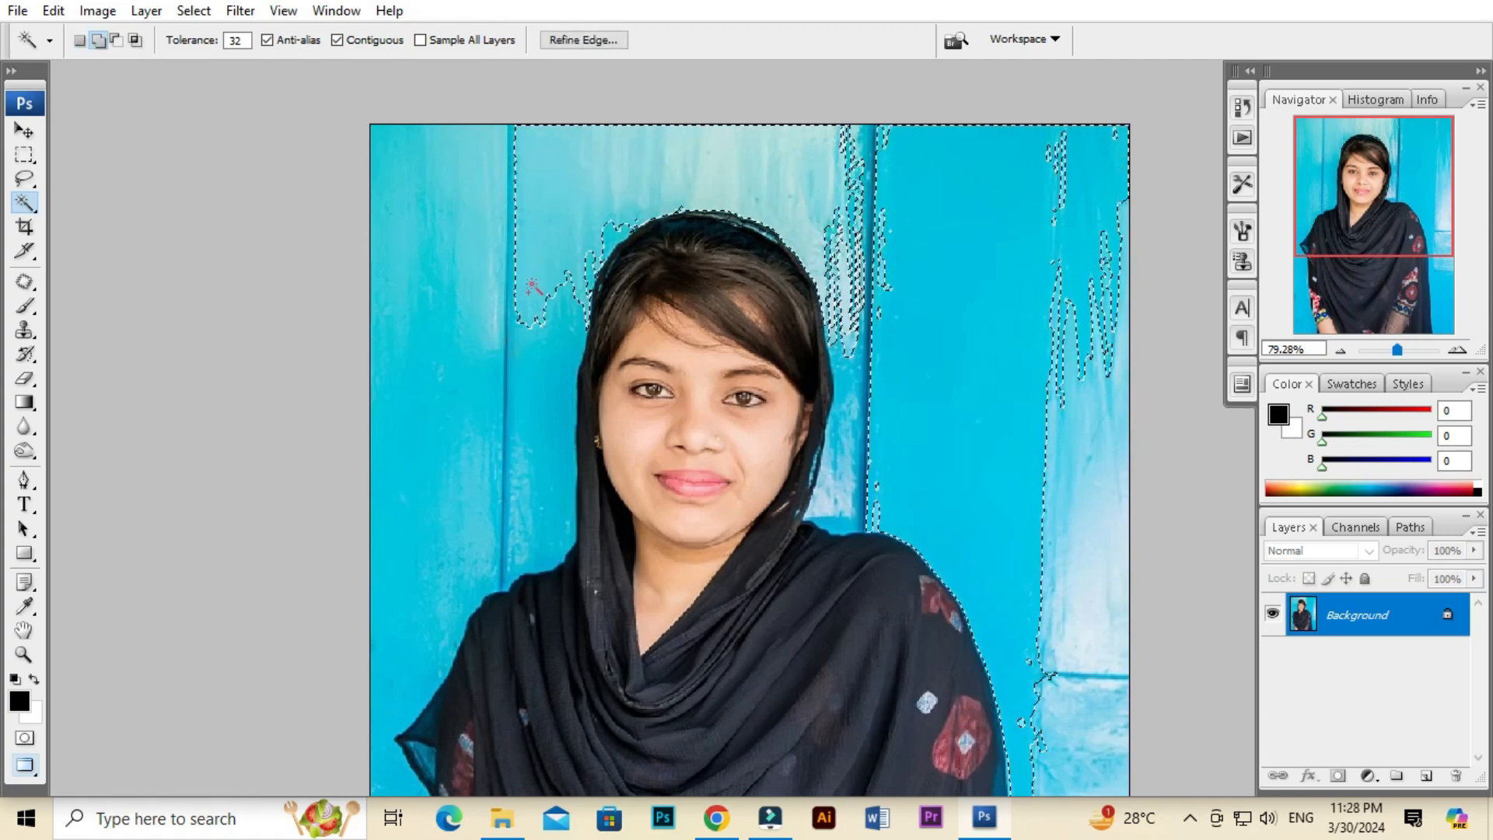
left_click_drag(542, 288, 570, 210)
left_click(557, 254, "shift")
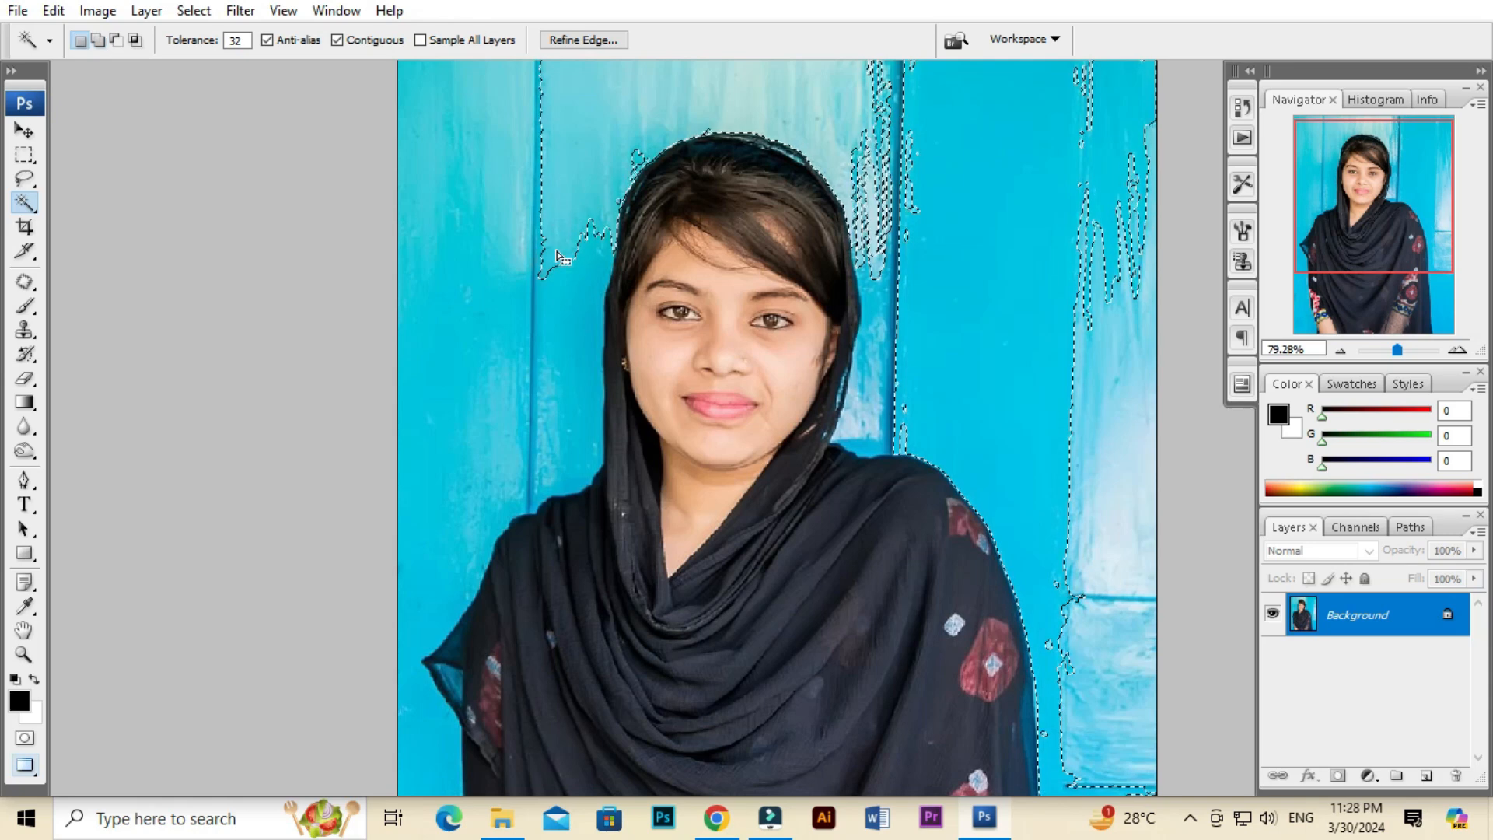
left_click(551, 317, "shift")
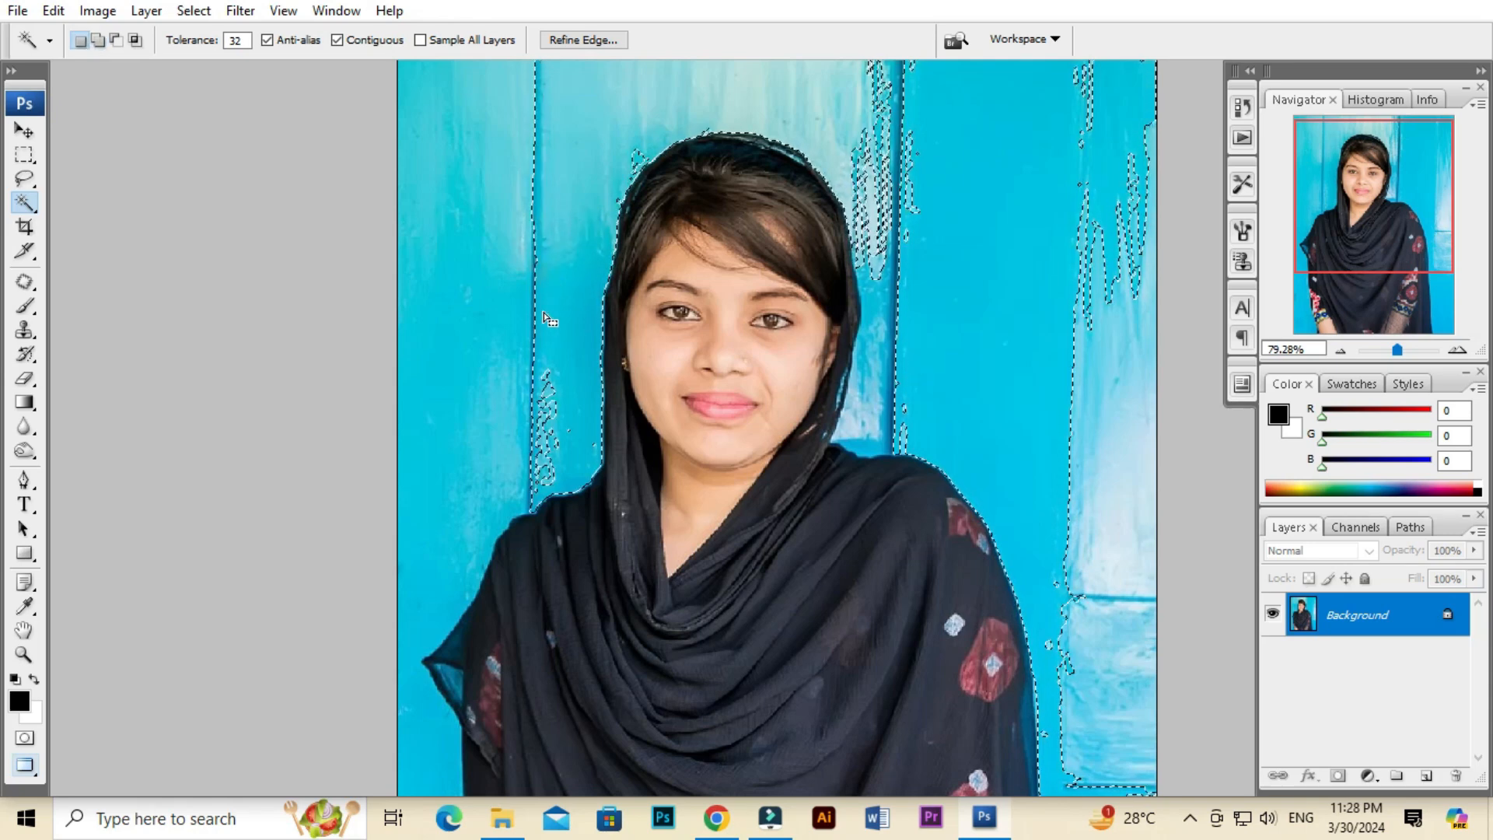
key("ctrl+d")
Try combining the plain blue panel and the pale streaks beside the head in a new Magic Wand selection
left_click(989, 220)
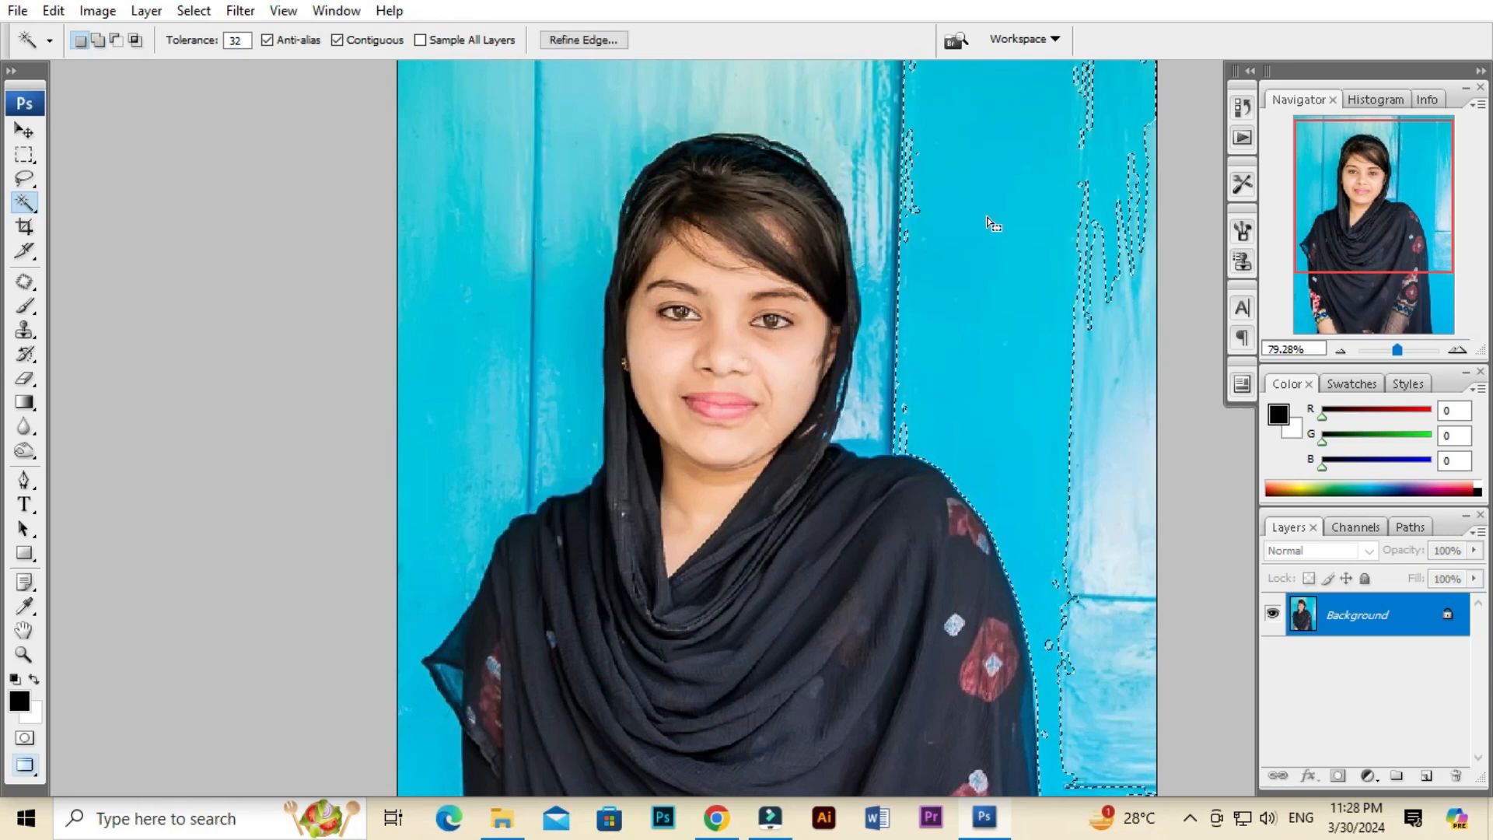
left_click_drag(1005, 184, 1057, 337)
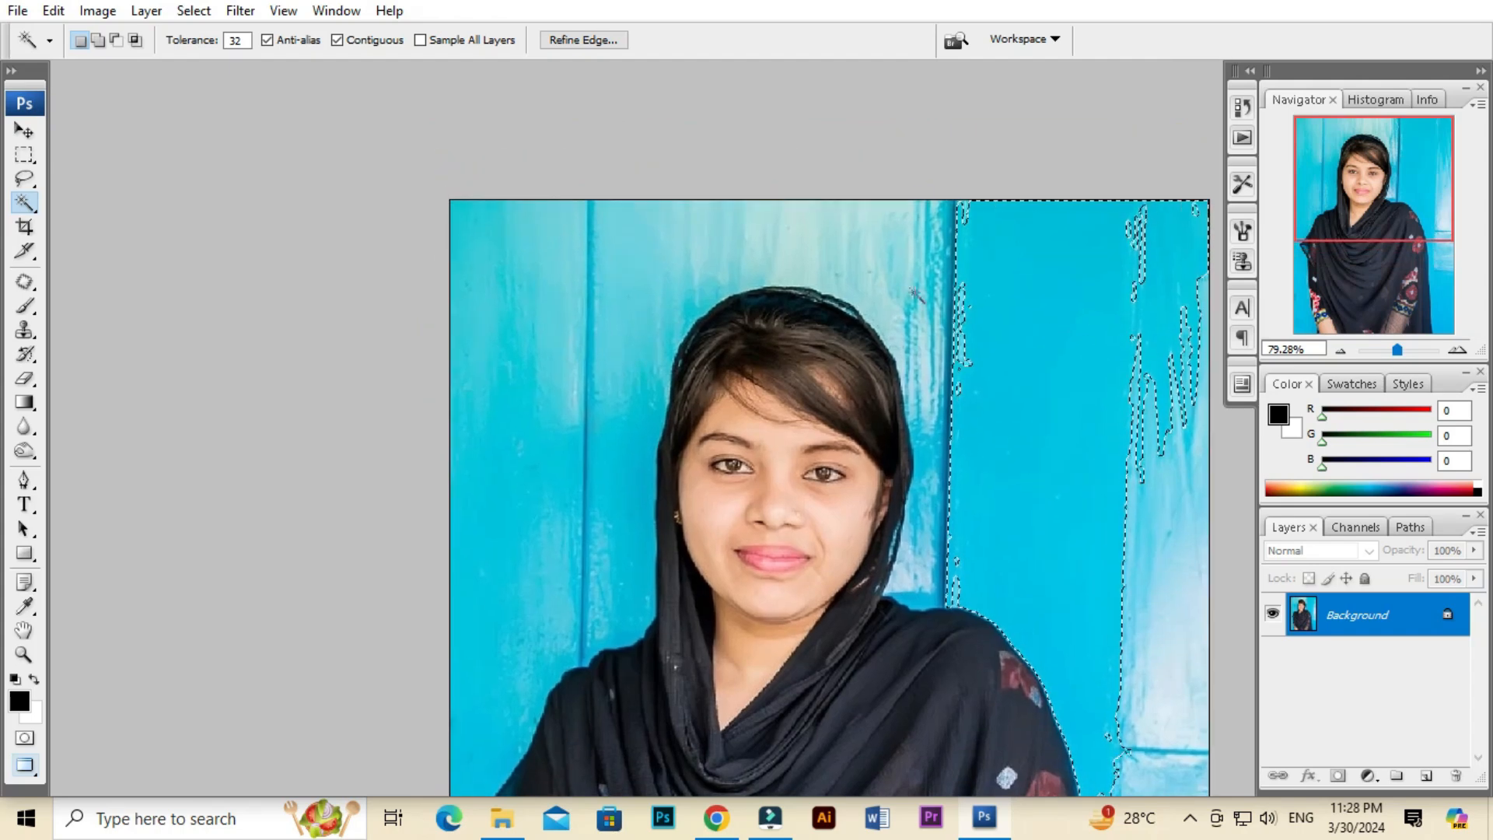
left_click(894, 254)
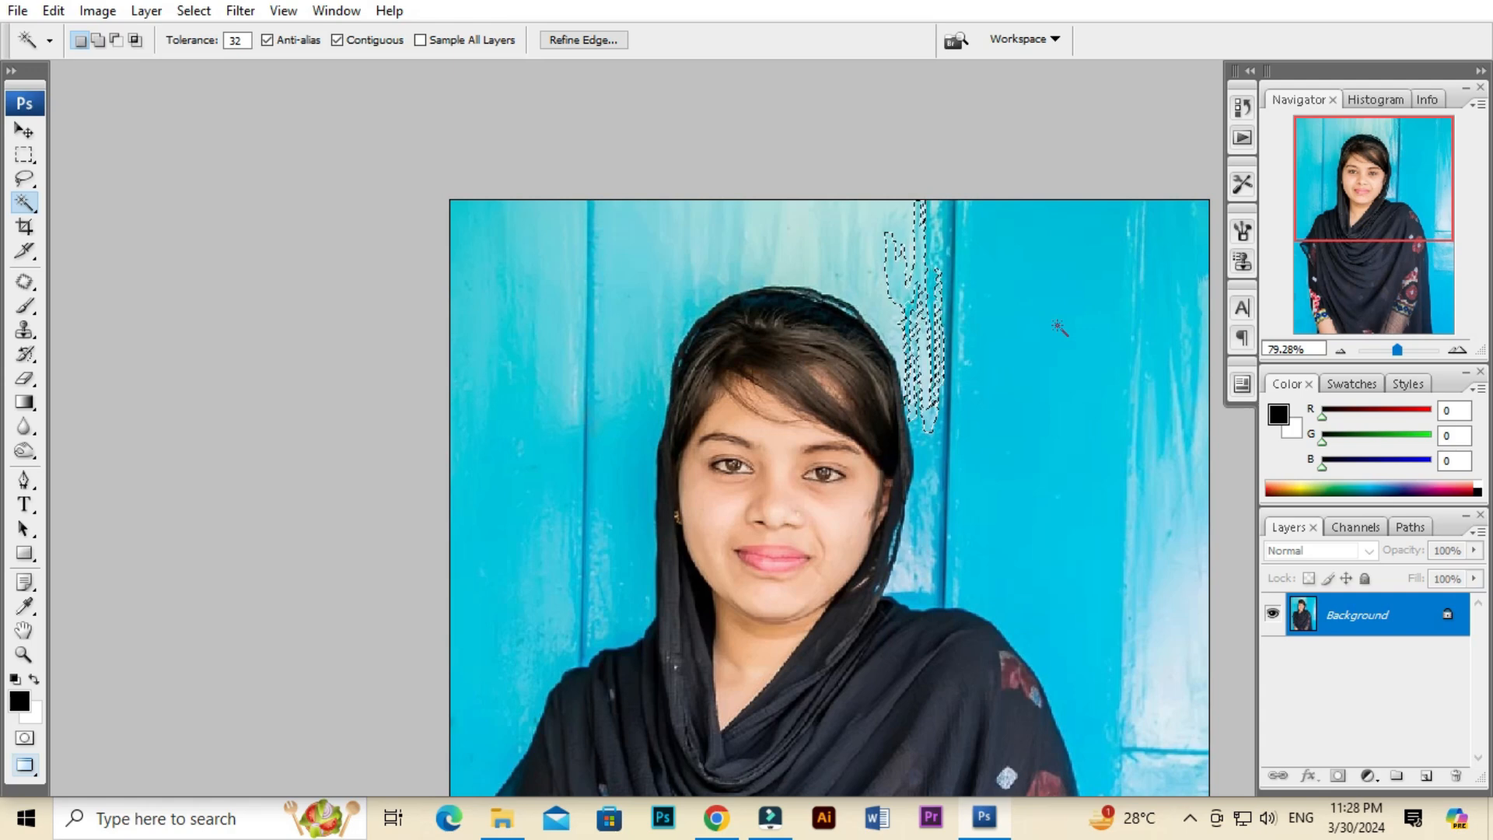
key("shift")
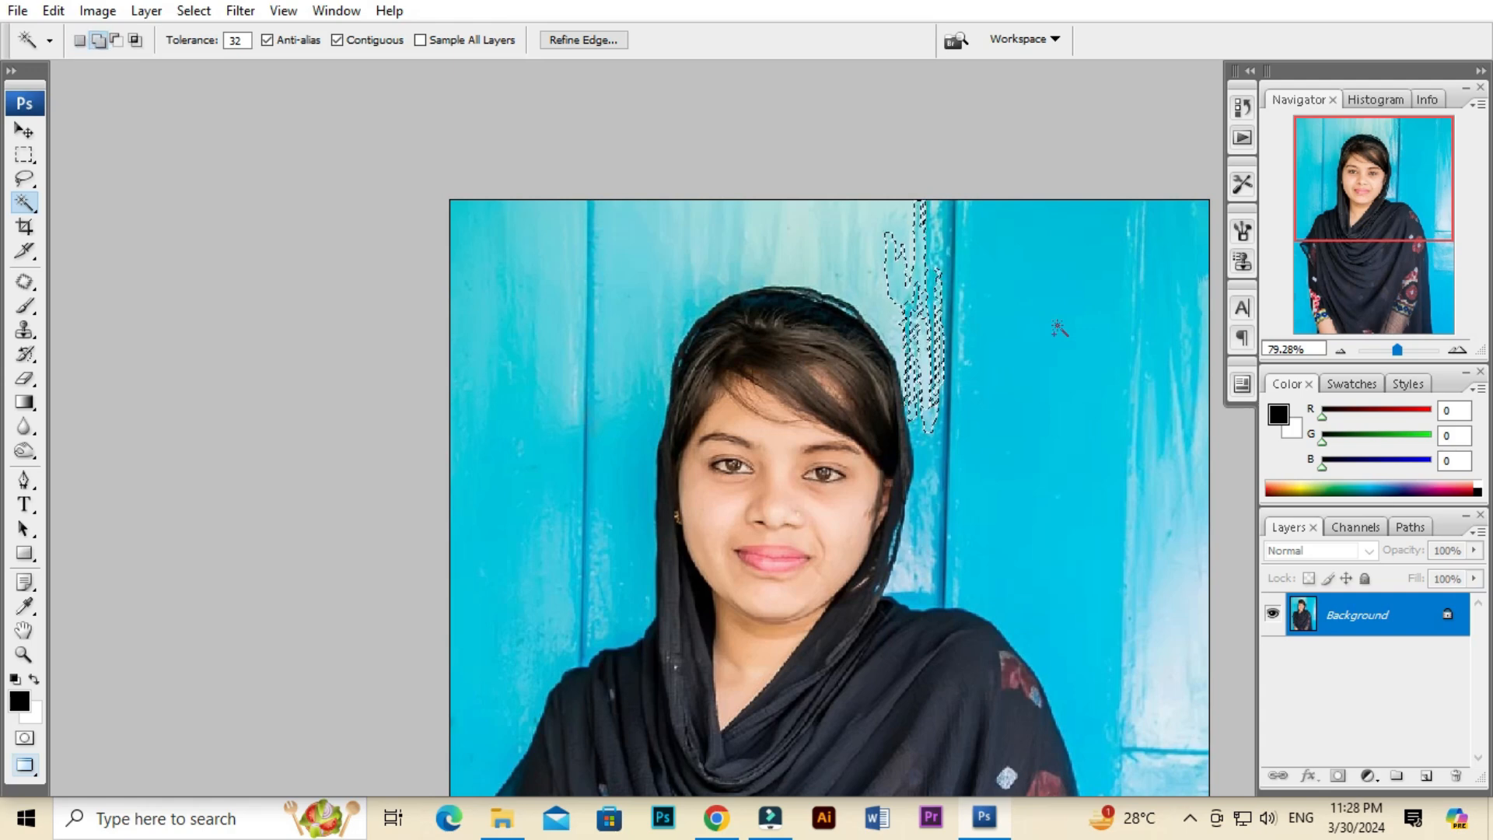
left_click(1058, 329)
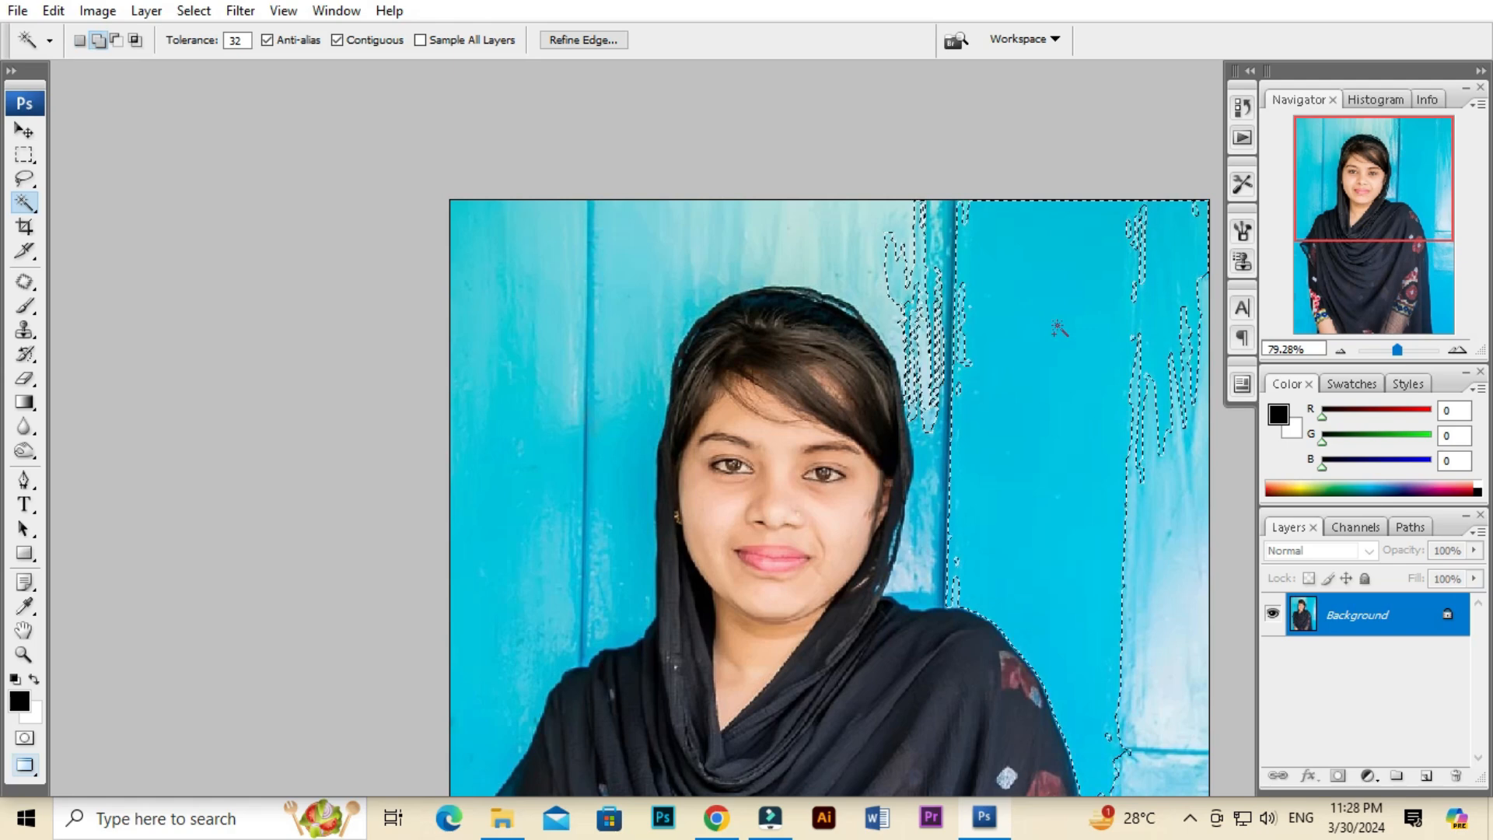
Try extending the Magic Wand selection over the remaining door panels and streaked patches, then deselect everything
left_click(757, 254)
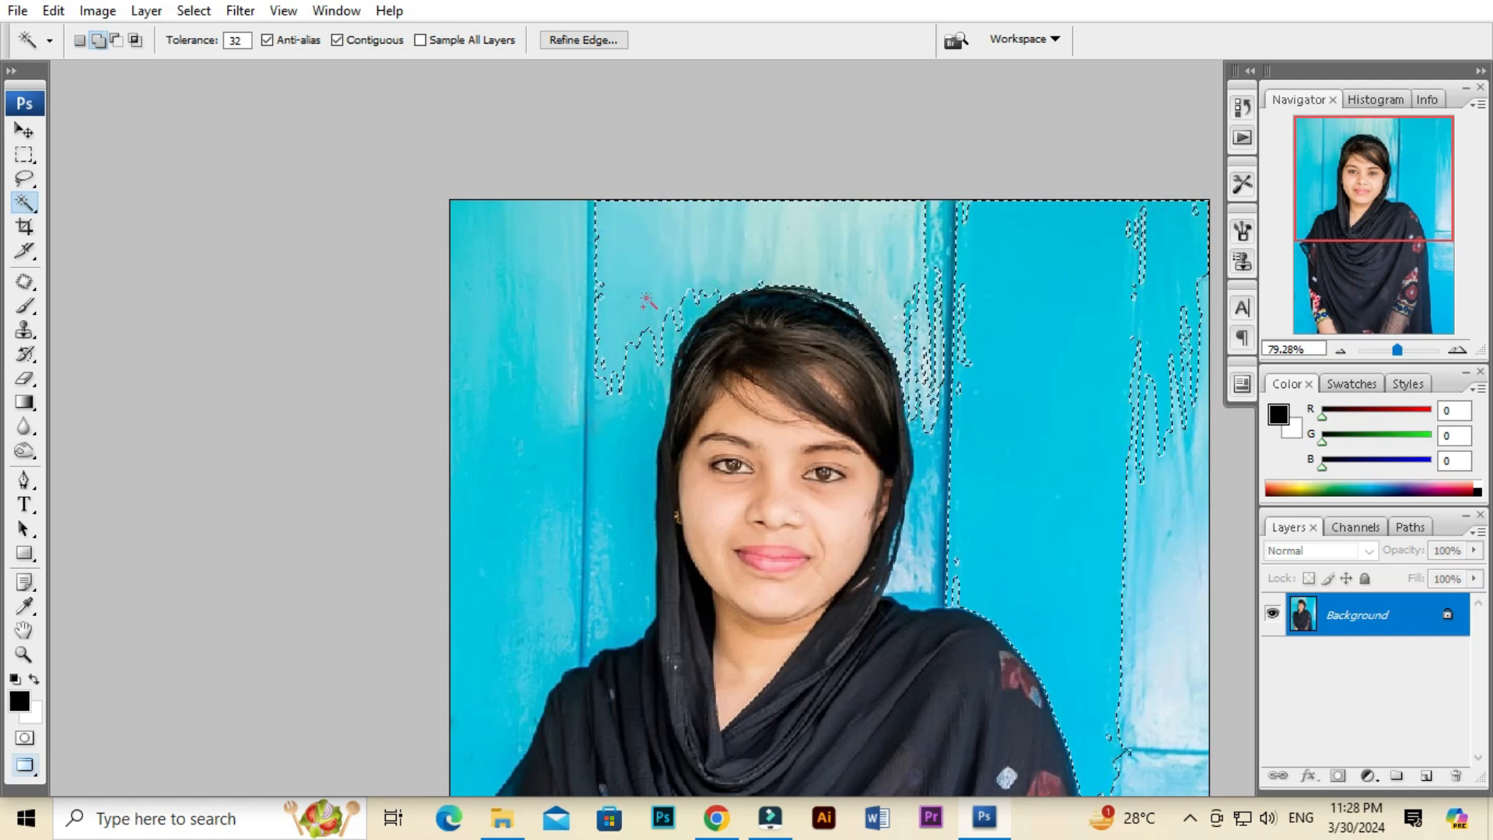
left_click(623, 342)
left_click(556, 343)
left_click(605, 418)
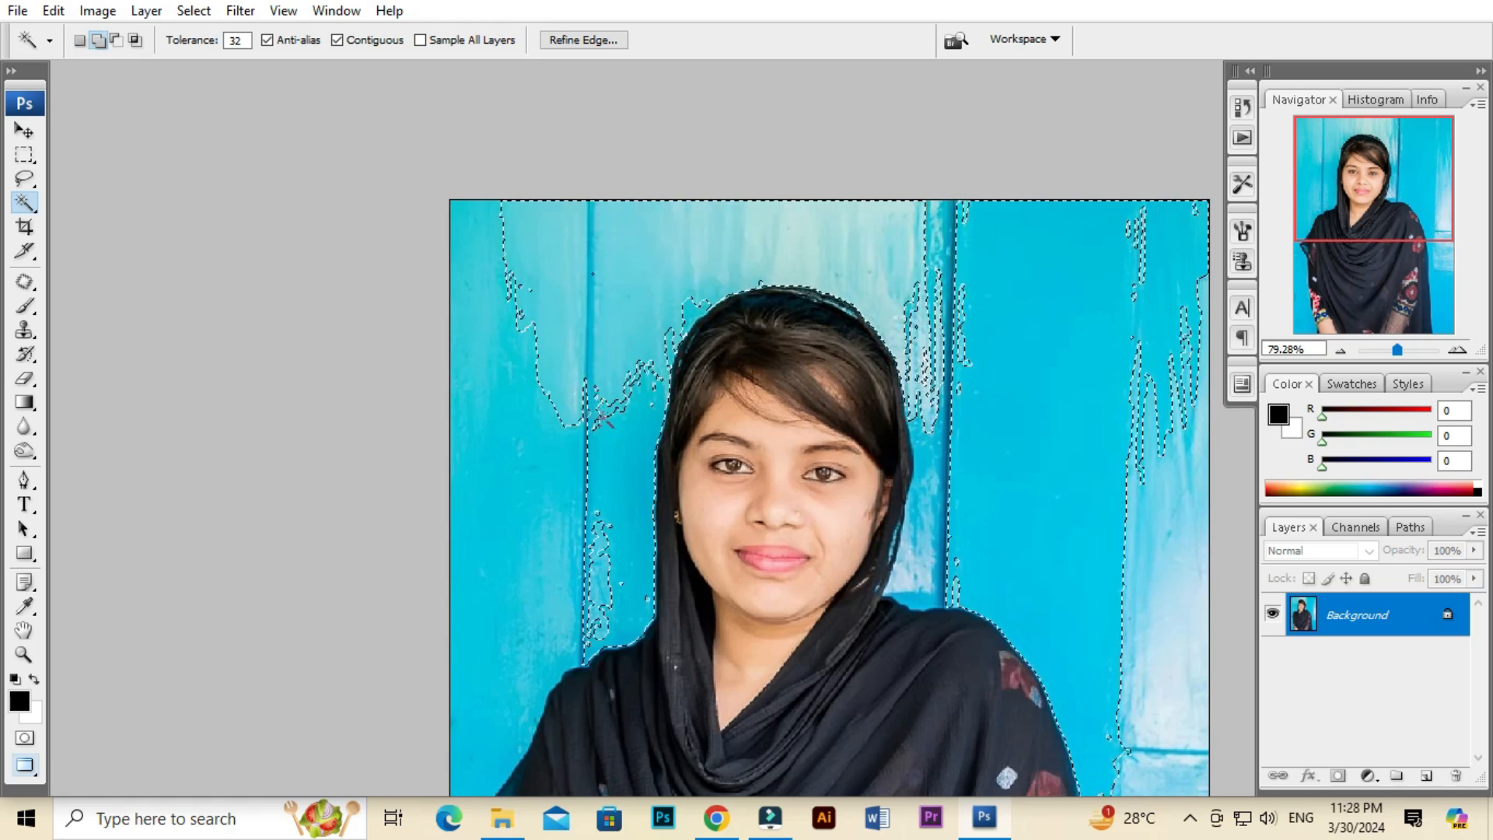
left_click(562, 451)
left_click(480, 325)
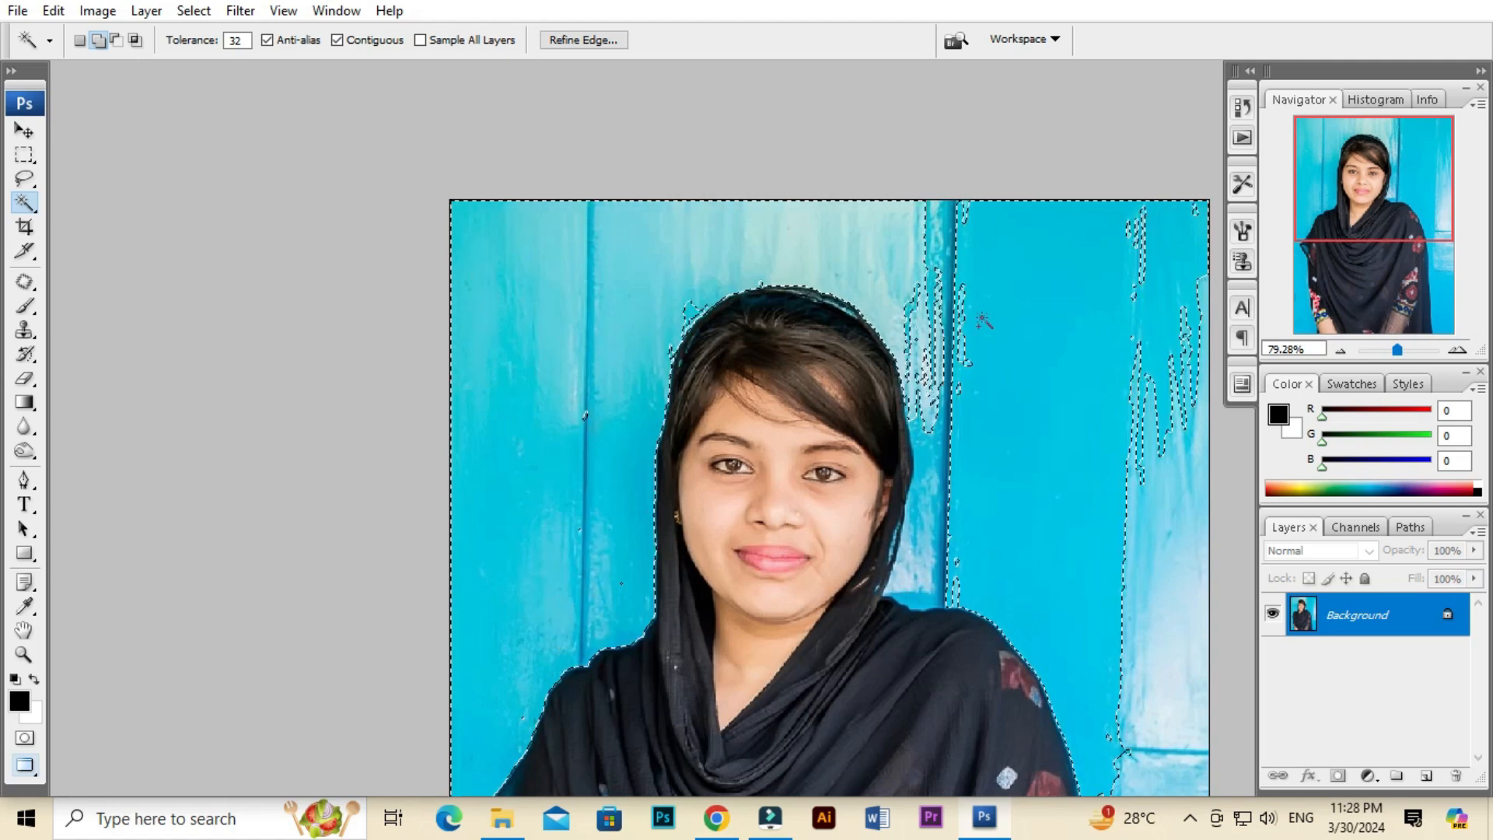
left_click(1133, 393, "shift")
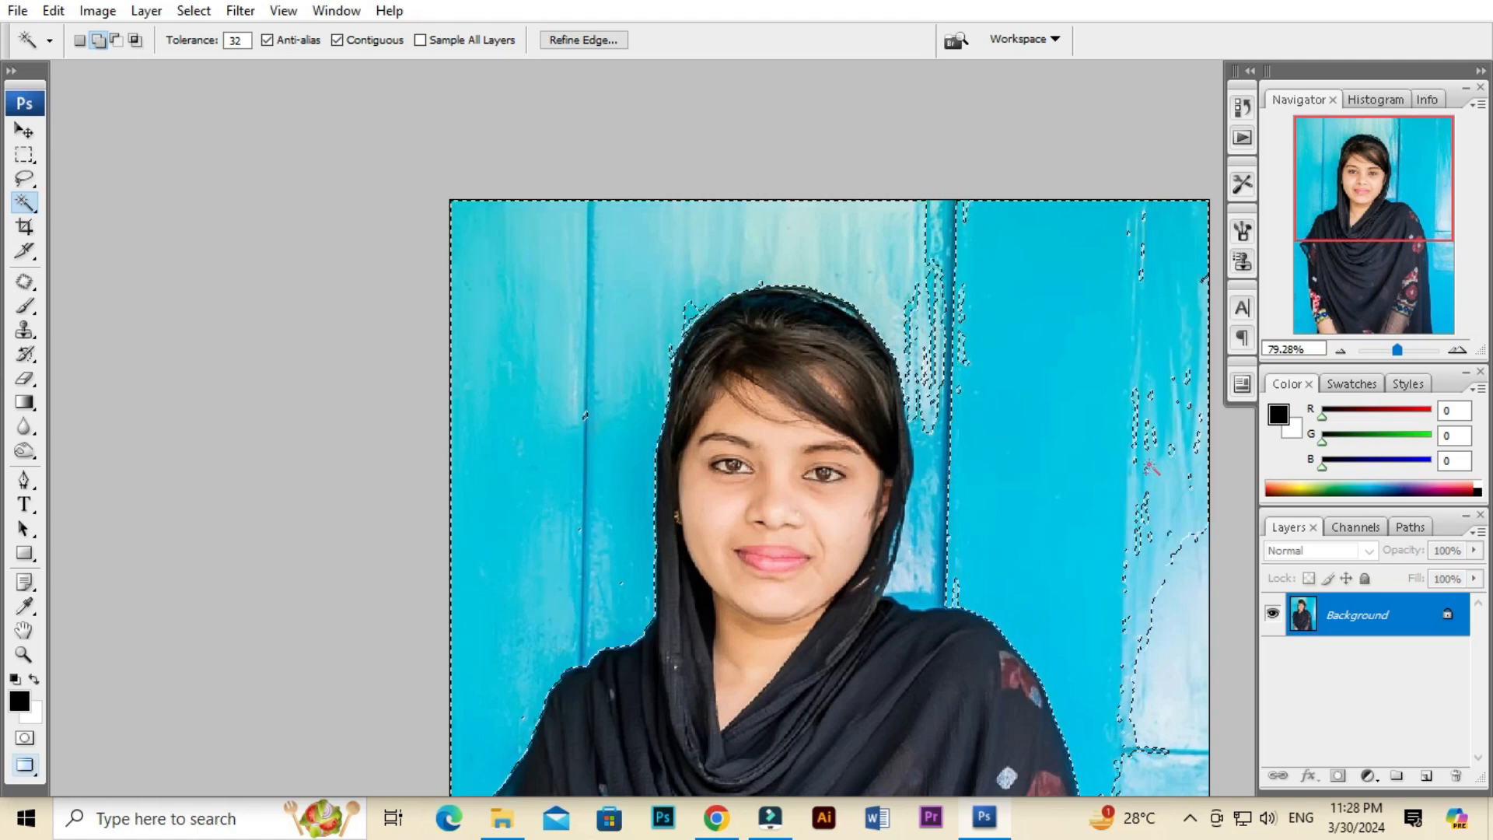
key("ctrl+d")
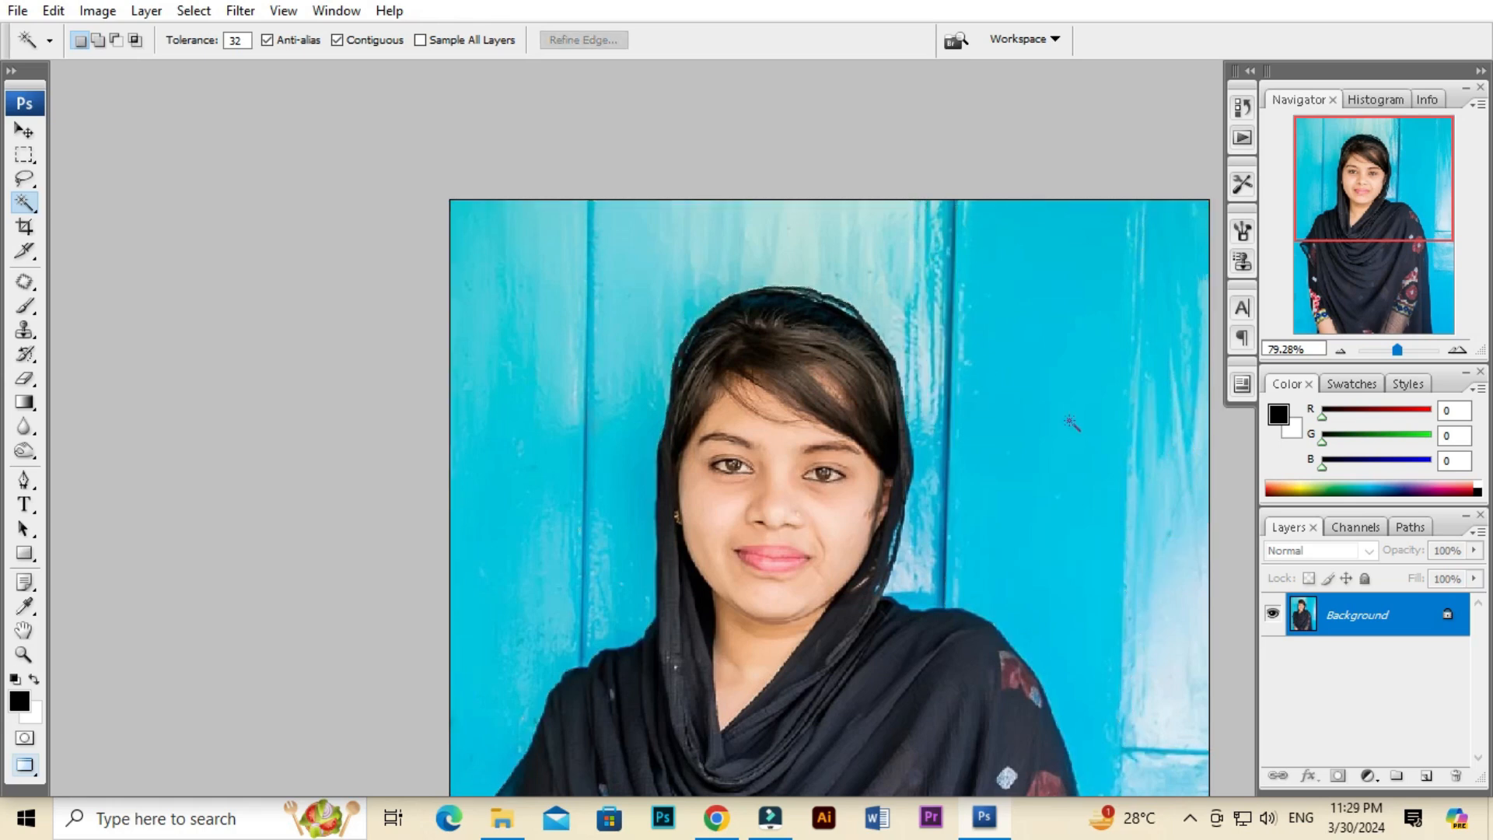
Set the Pen tool to draw paths for tracing around the woman's head
key("p")
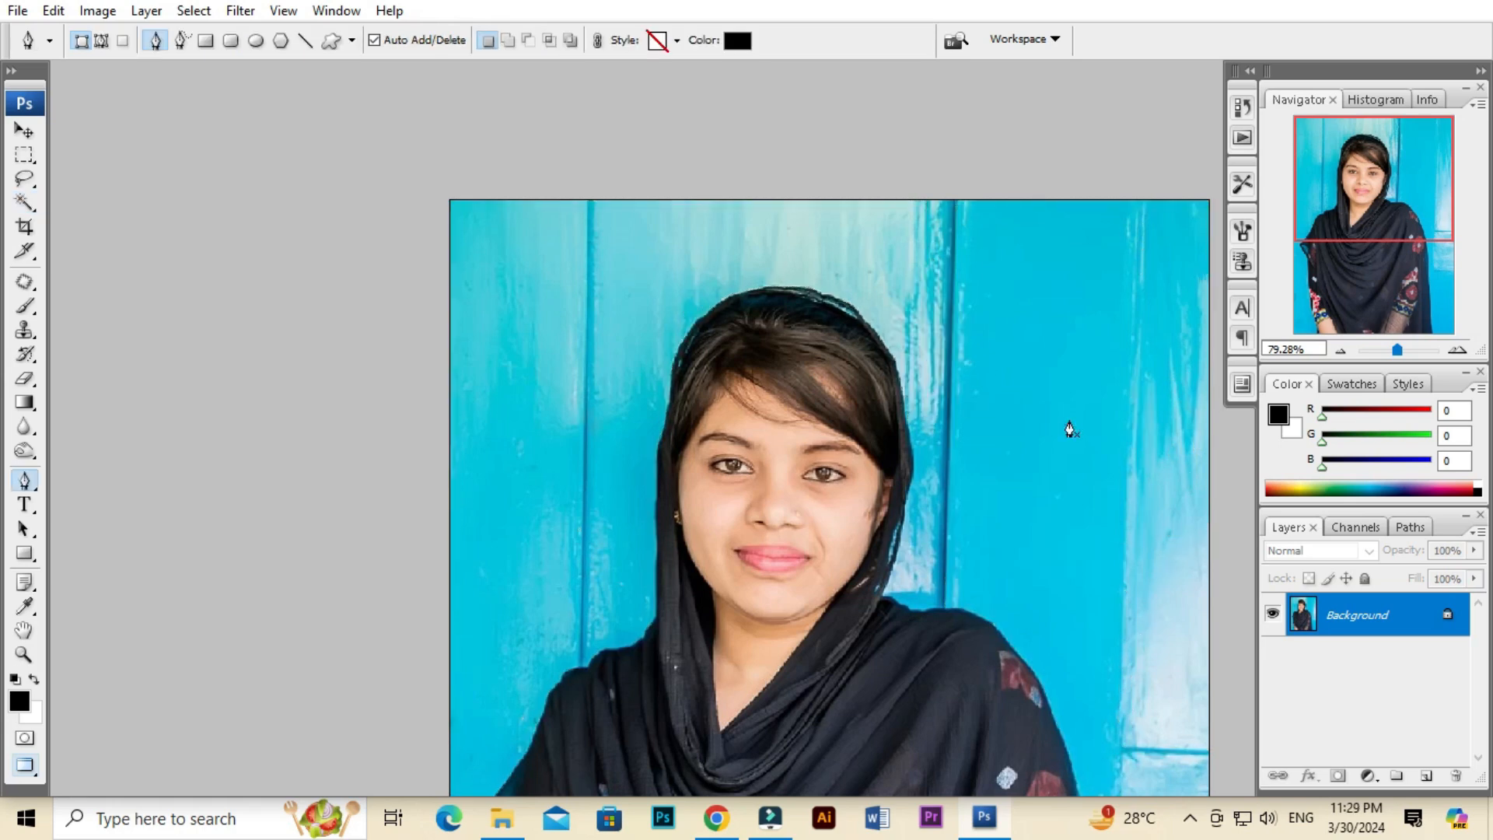
scroll(660, 546, "up", 4)
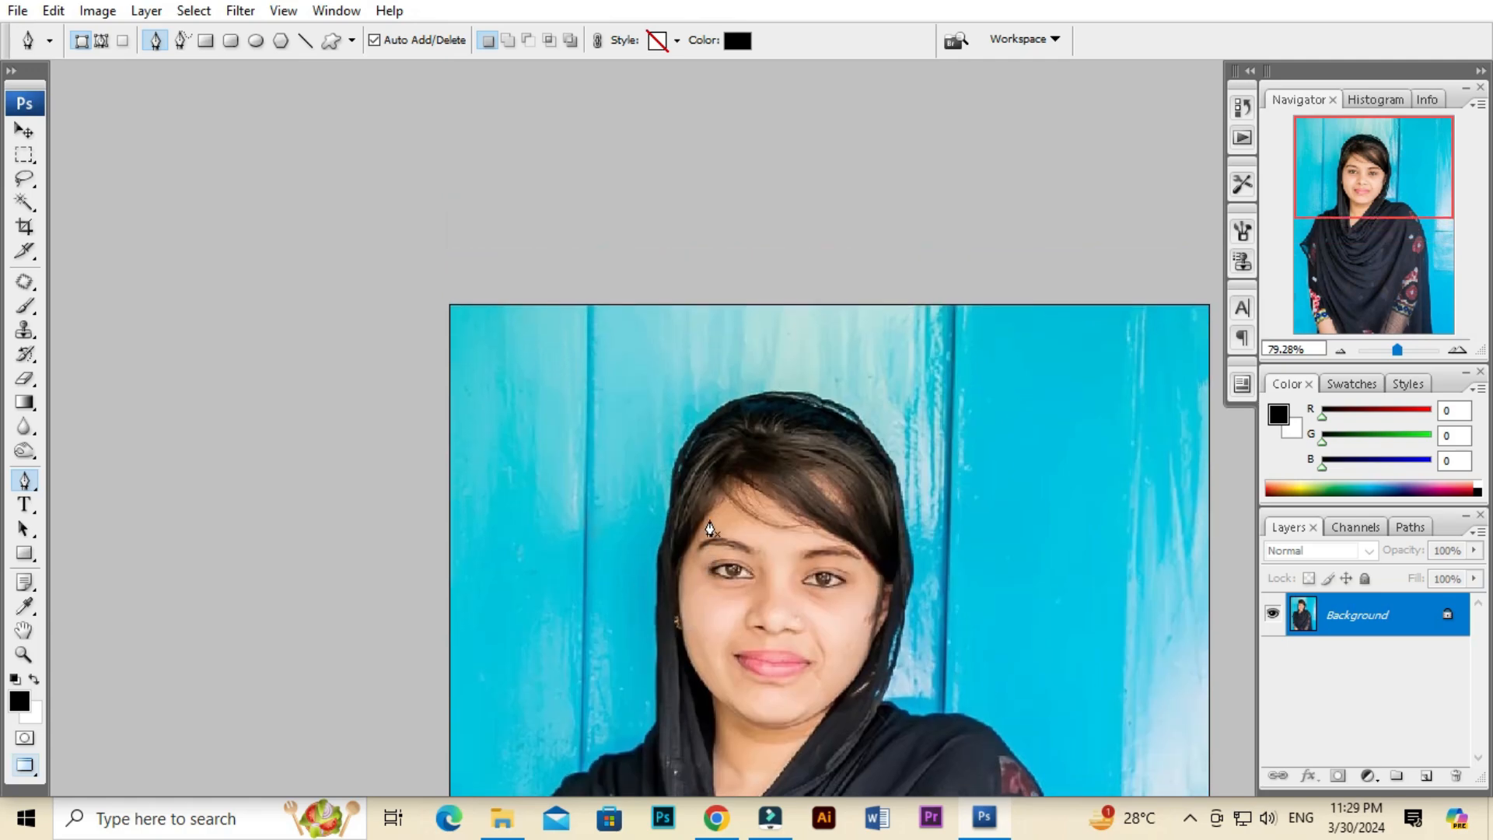
scroll(665, 553, "up", 2)
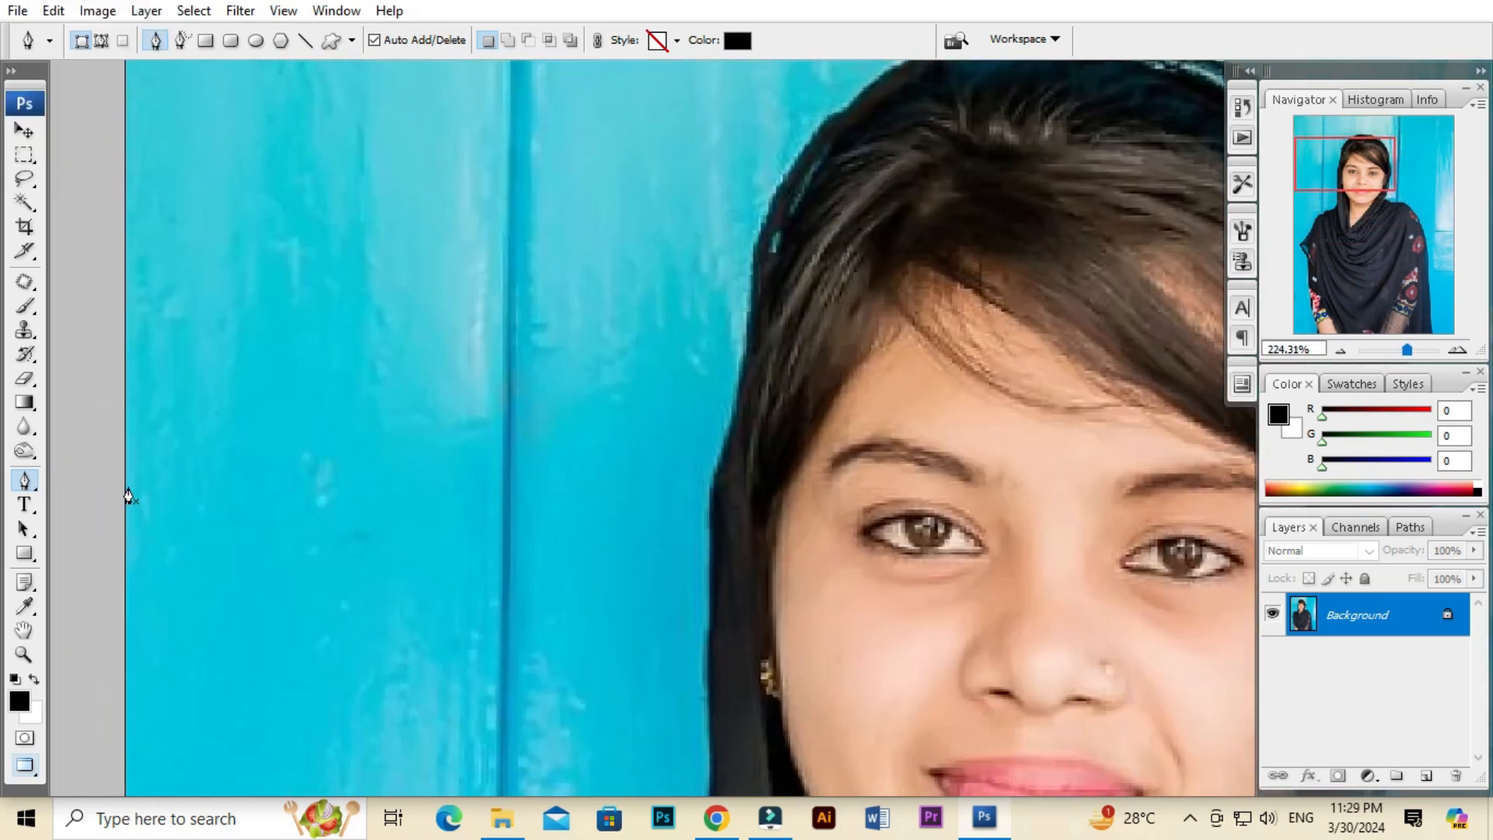
left_click(22, 487)
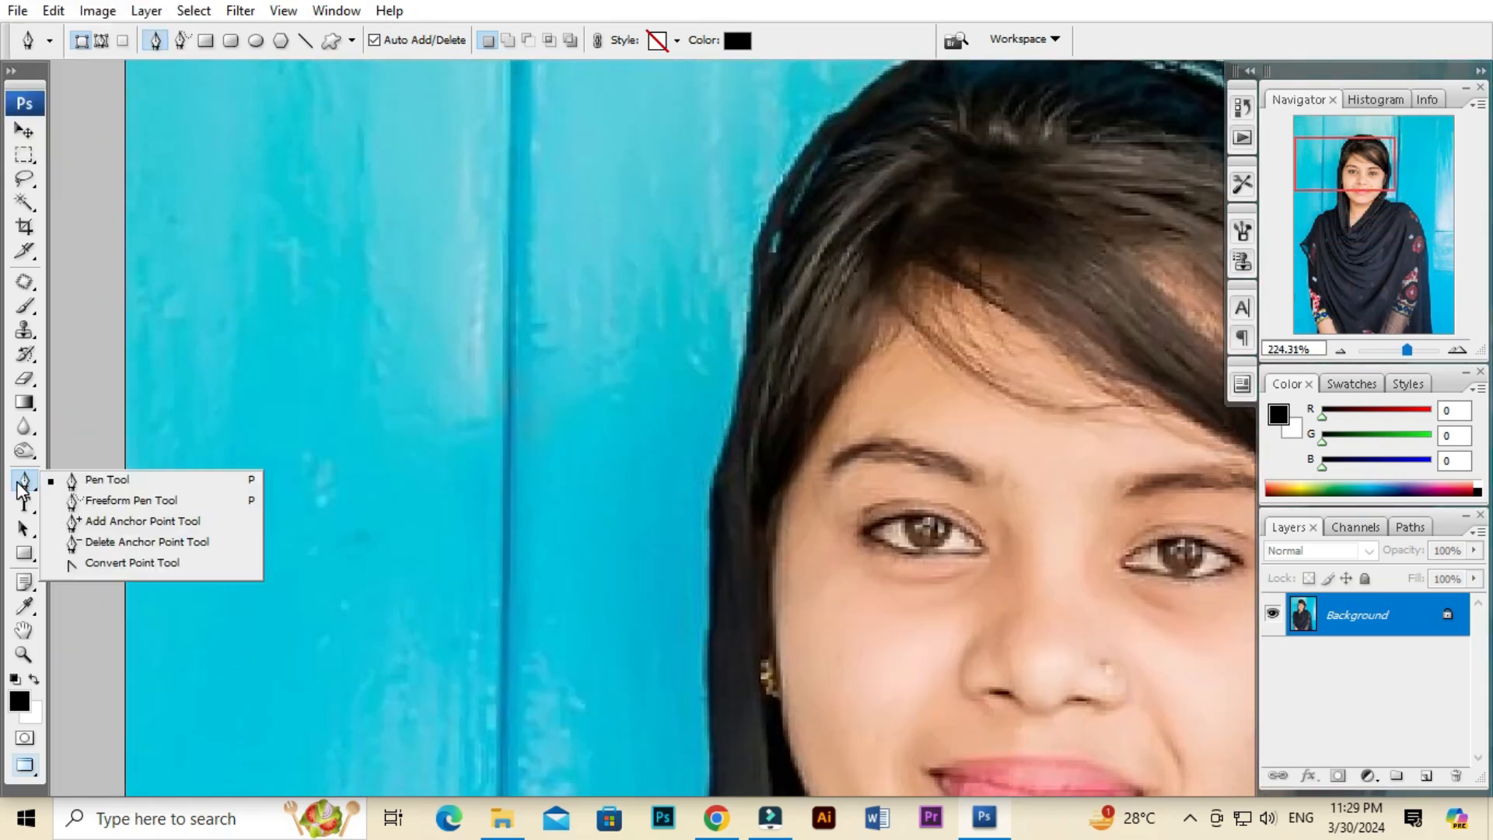
left_click(102, 484)
left_click_drag(684, 374, 549, 431)
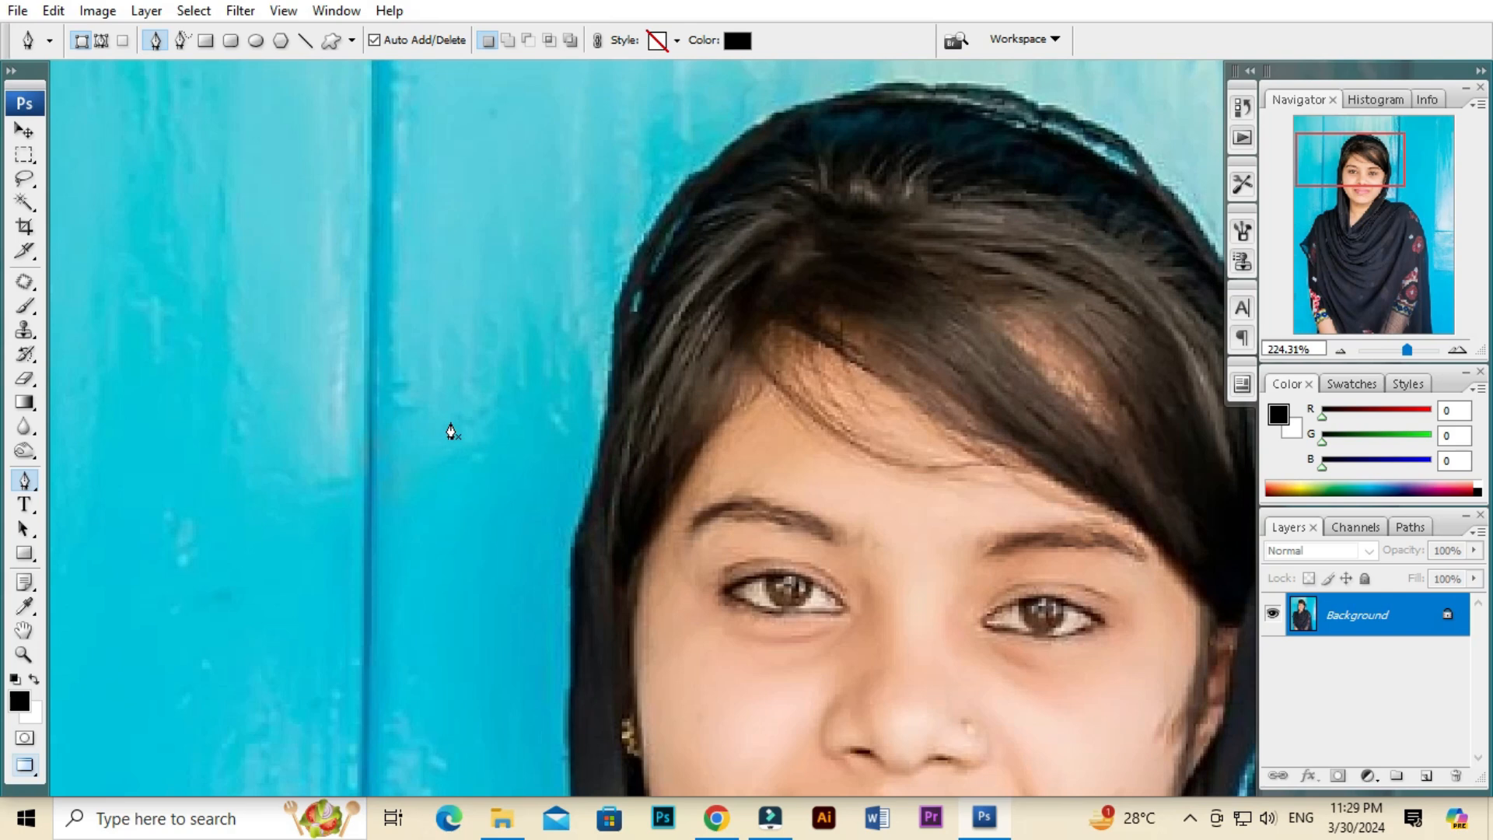
left_click(606, 420)
left_click_drag(616, 386, 620, 418)
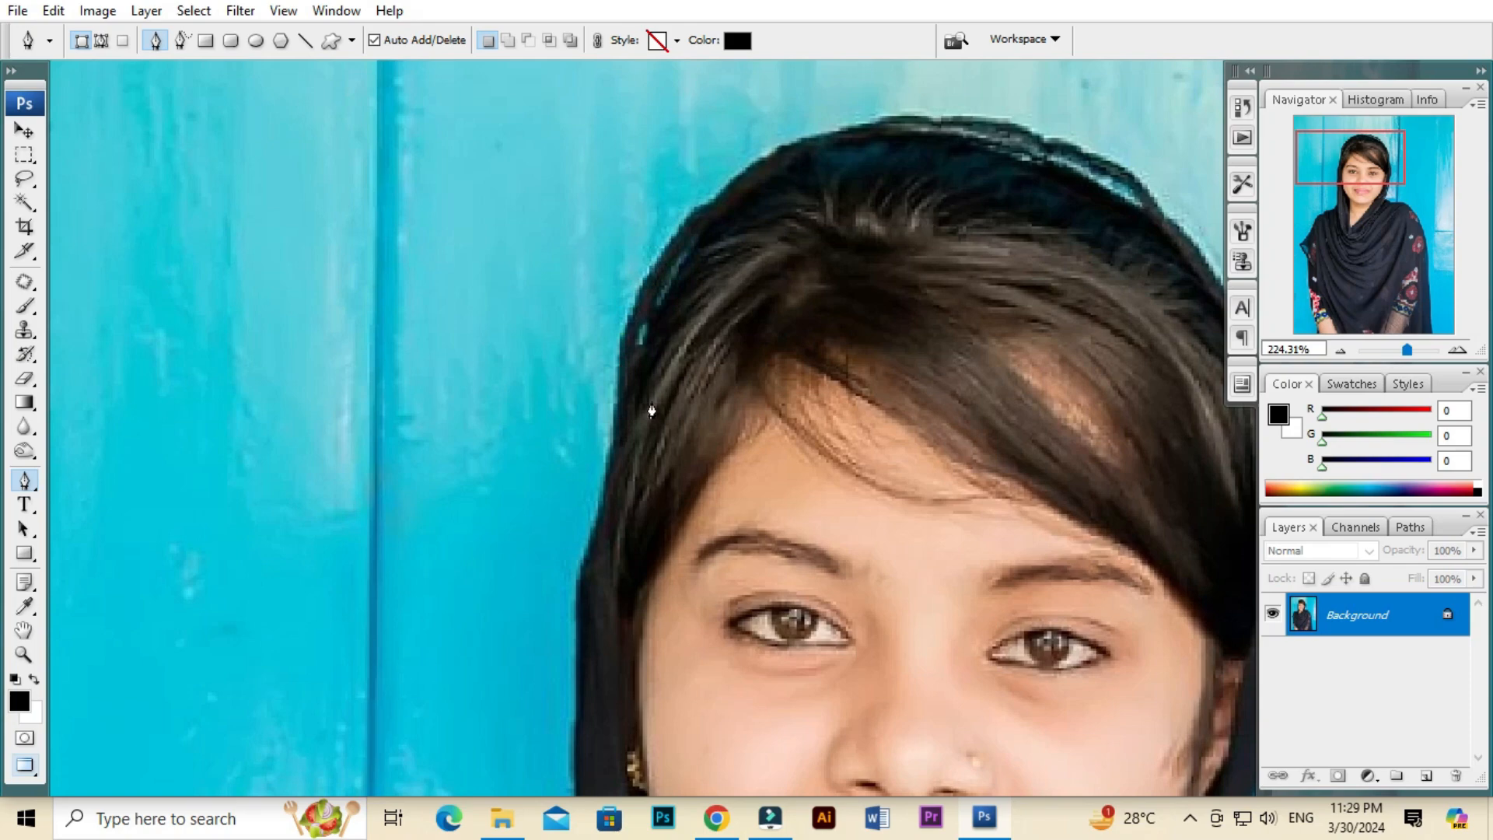
left_click(102, 41)
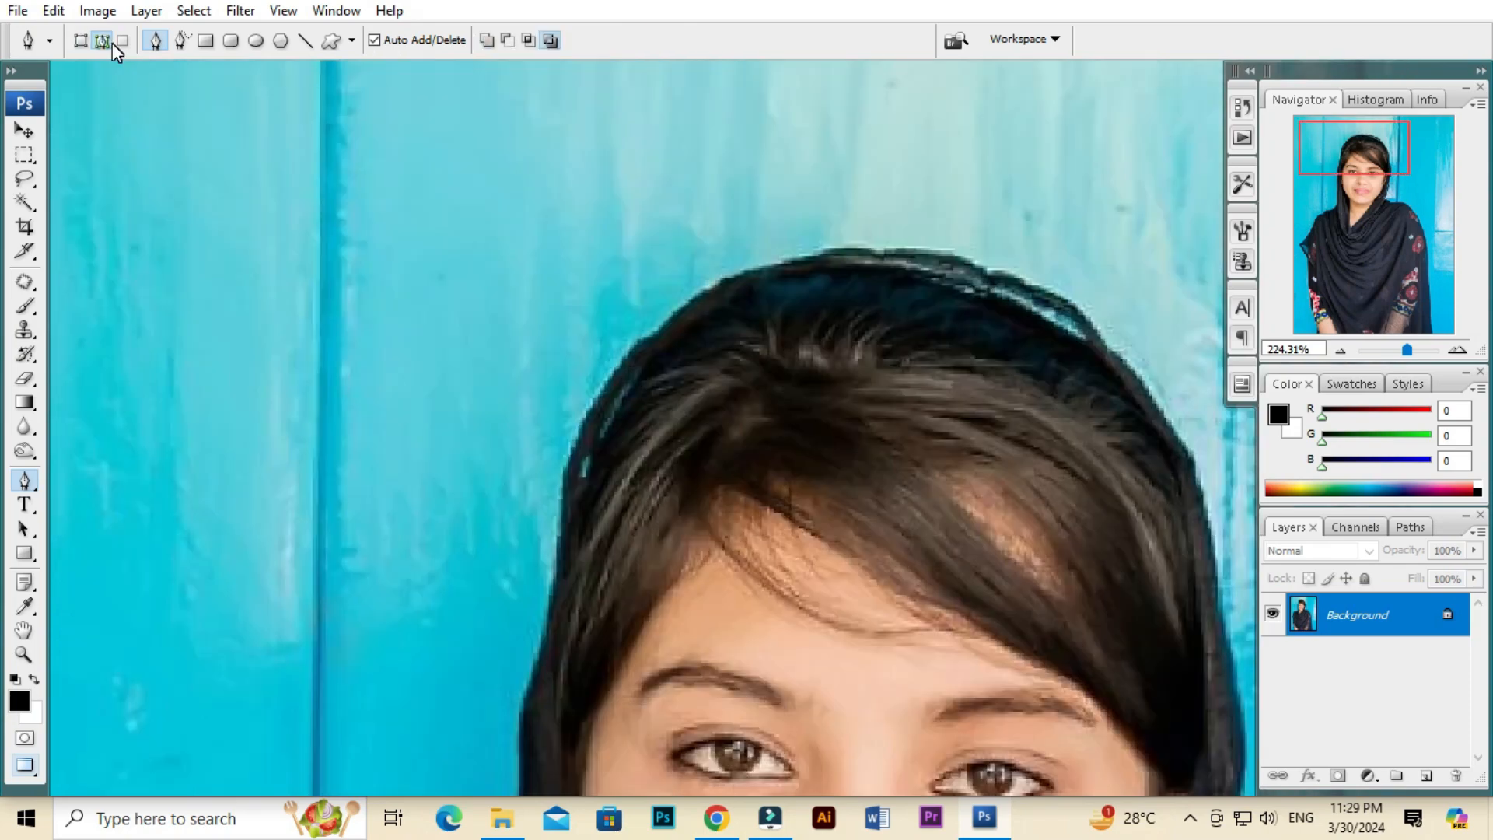
Trace a curved pen path along the scarf's outer edge, from one temple over the crown to the opposite cheek
left_click_drag(557, 581, 552, 657)
left_click_drag(603, 424, 574, 500)
left_click_drag(639, 404, 718, 319)
left_click_drag(821, 331, 581, 324)
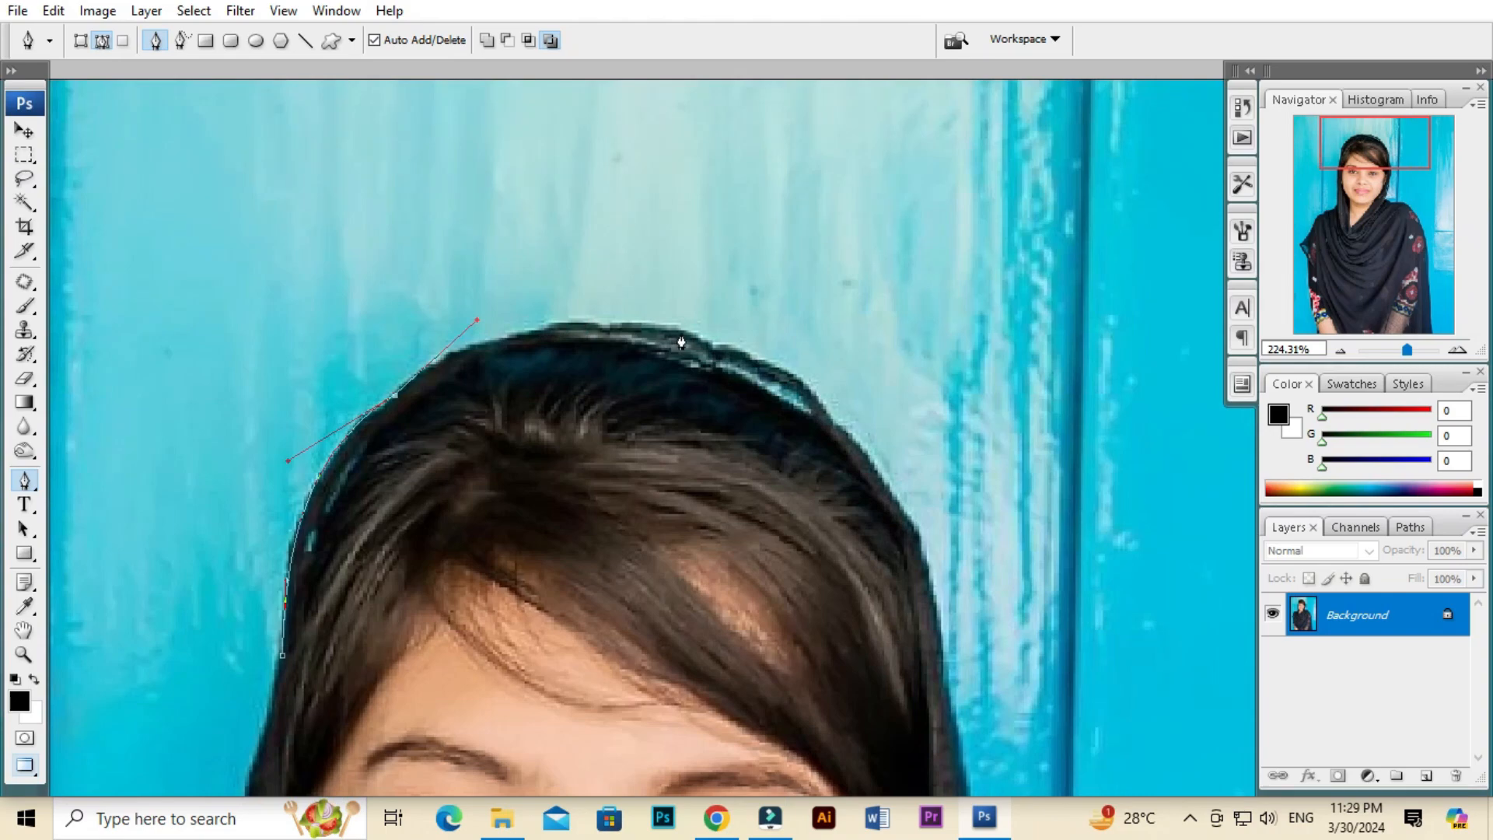
left_click_drag(682, 331, 774, 345)
left_click_drag(834, 433, 860, 354)
left_click_drag(876, 466, 858, 530)
left_click_drag(860, 583, 891, 341)
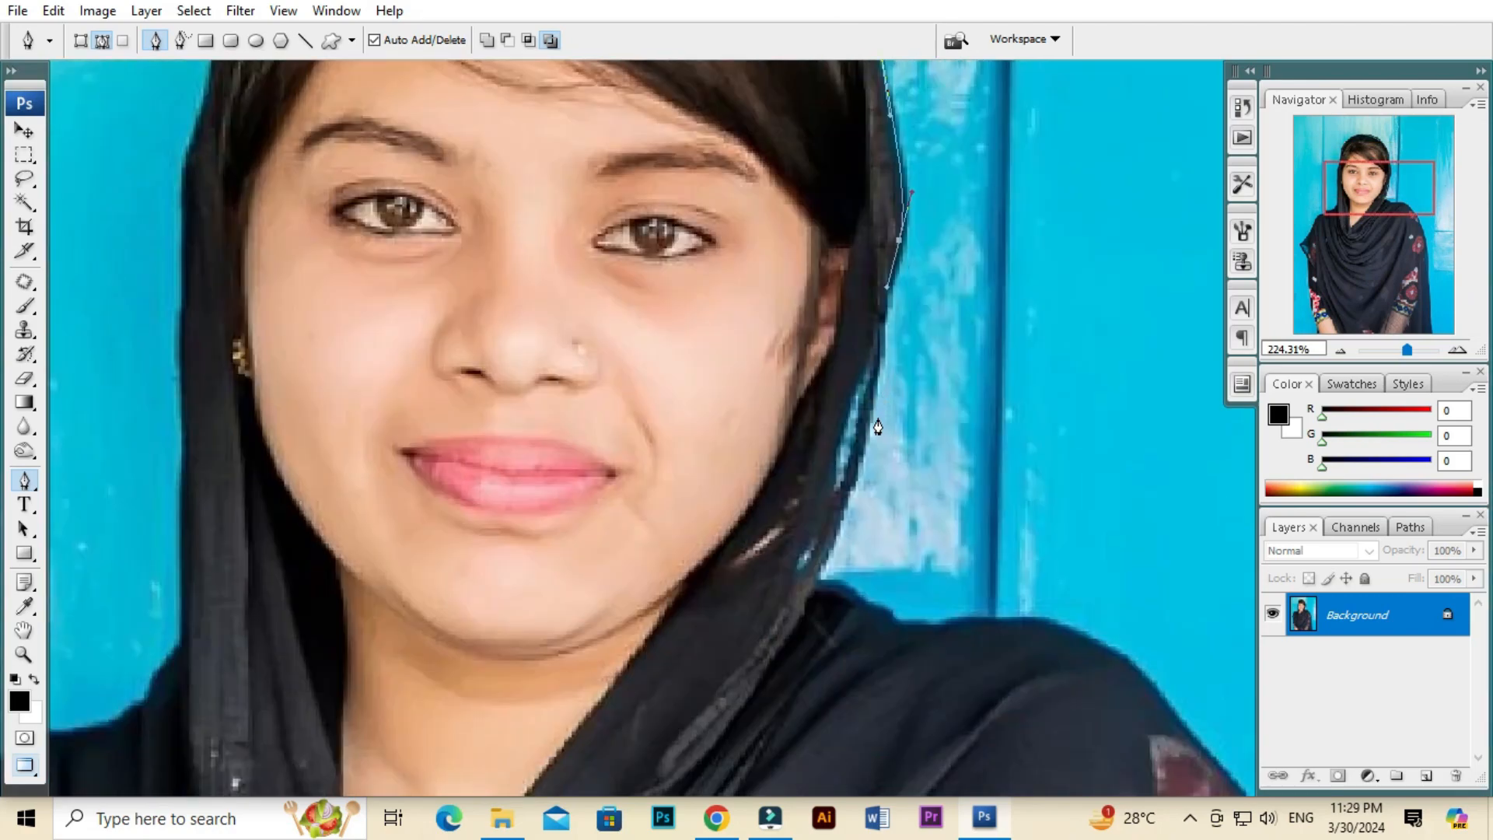
left_click_drag(873, 427, 857, 462)
Close the pen path with a wide loop through the door background above the head and convert it to a selection
scroll(871, 450, "down", 3)
key("alt")
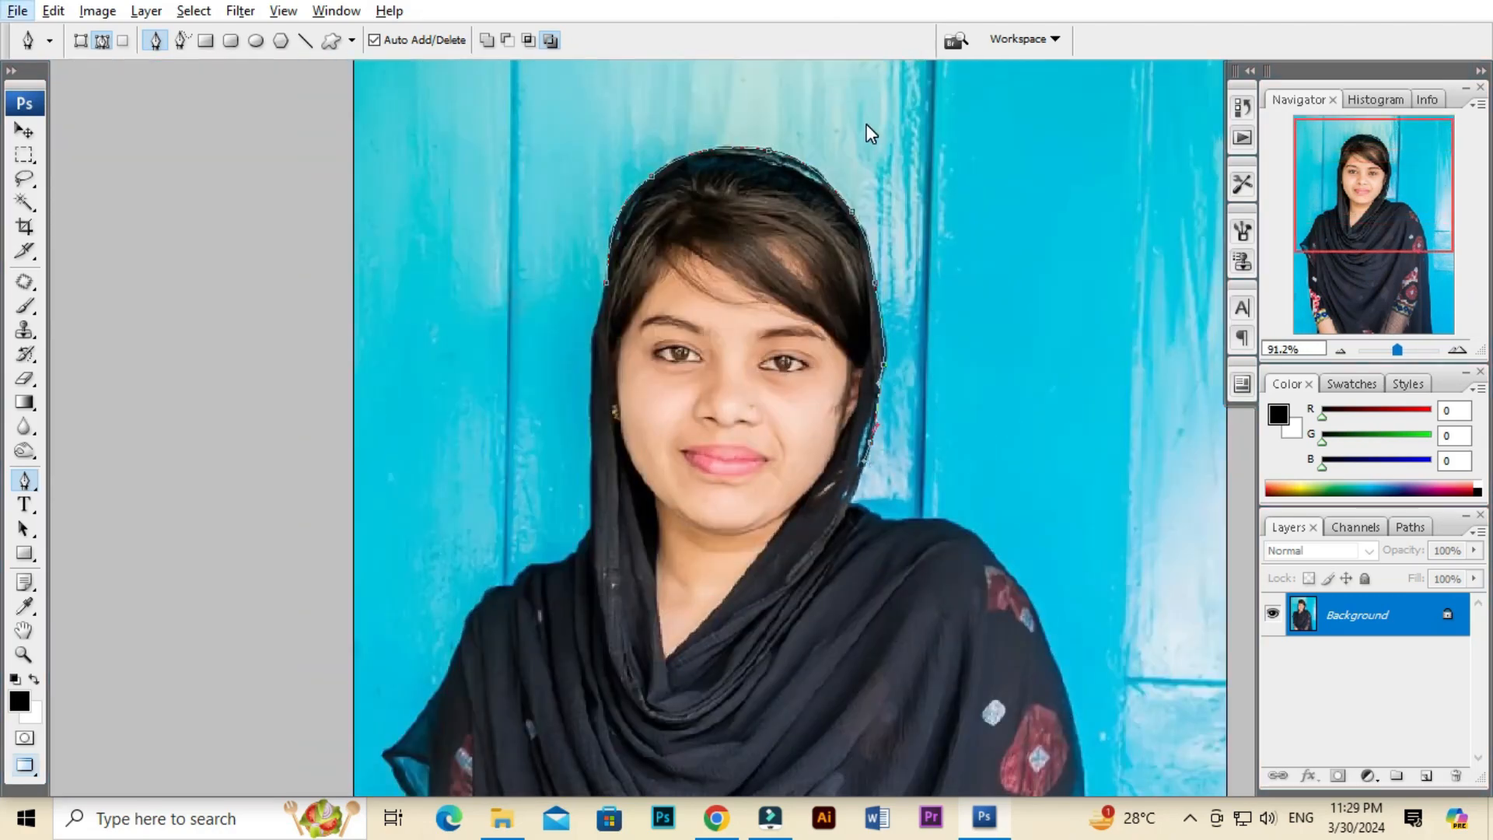
left_click_drag(988, 166, 886, 124)
left_click_drag(589, 118, 485, 185)
left_click_drag(461, 250, 525, 313)
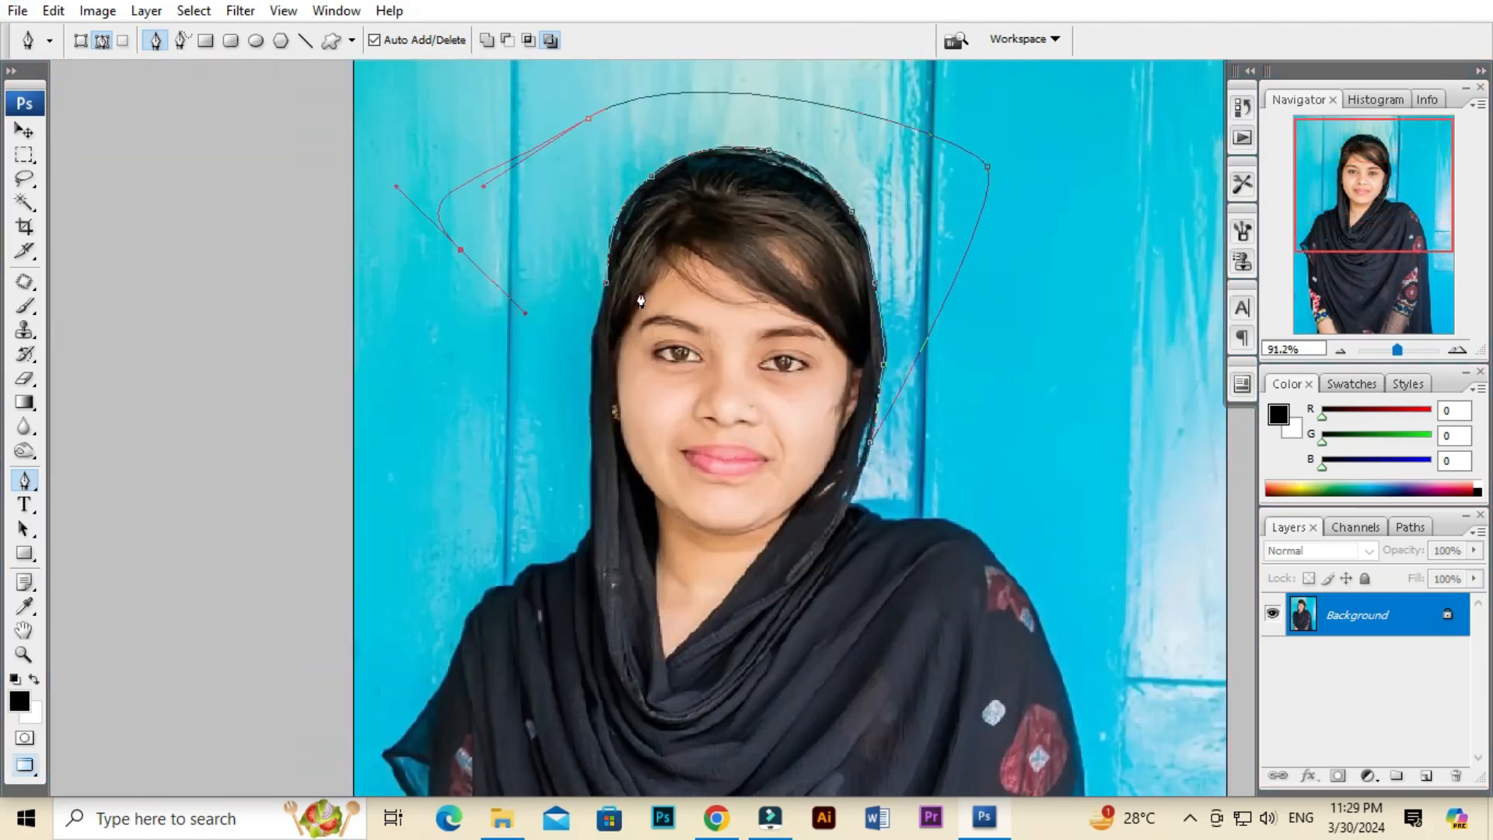
left_click(609, 290)
key("ctrl+Return")
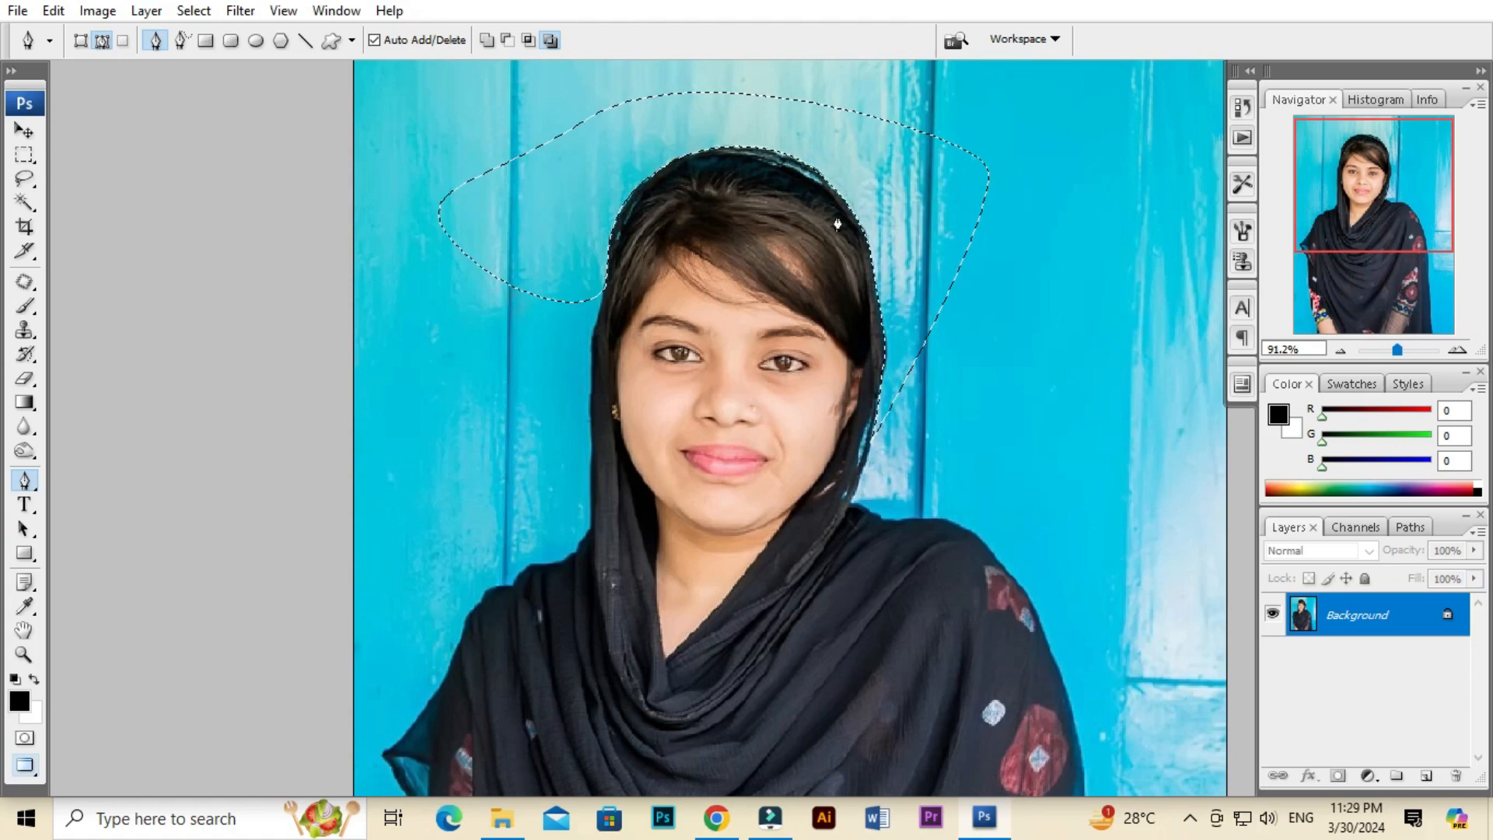
Try deleting the selected background around the head, then undo the deletion and the selection
scroll(801, 184, "up", 4)
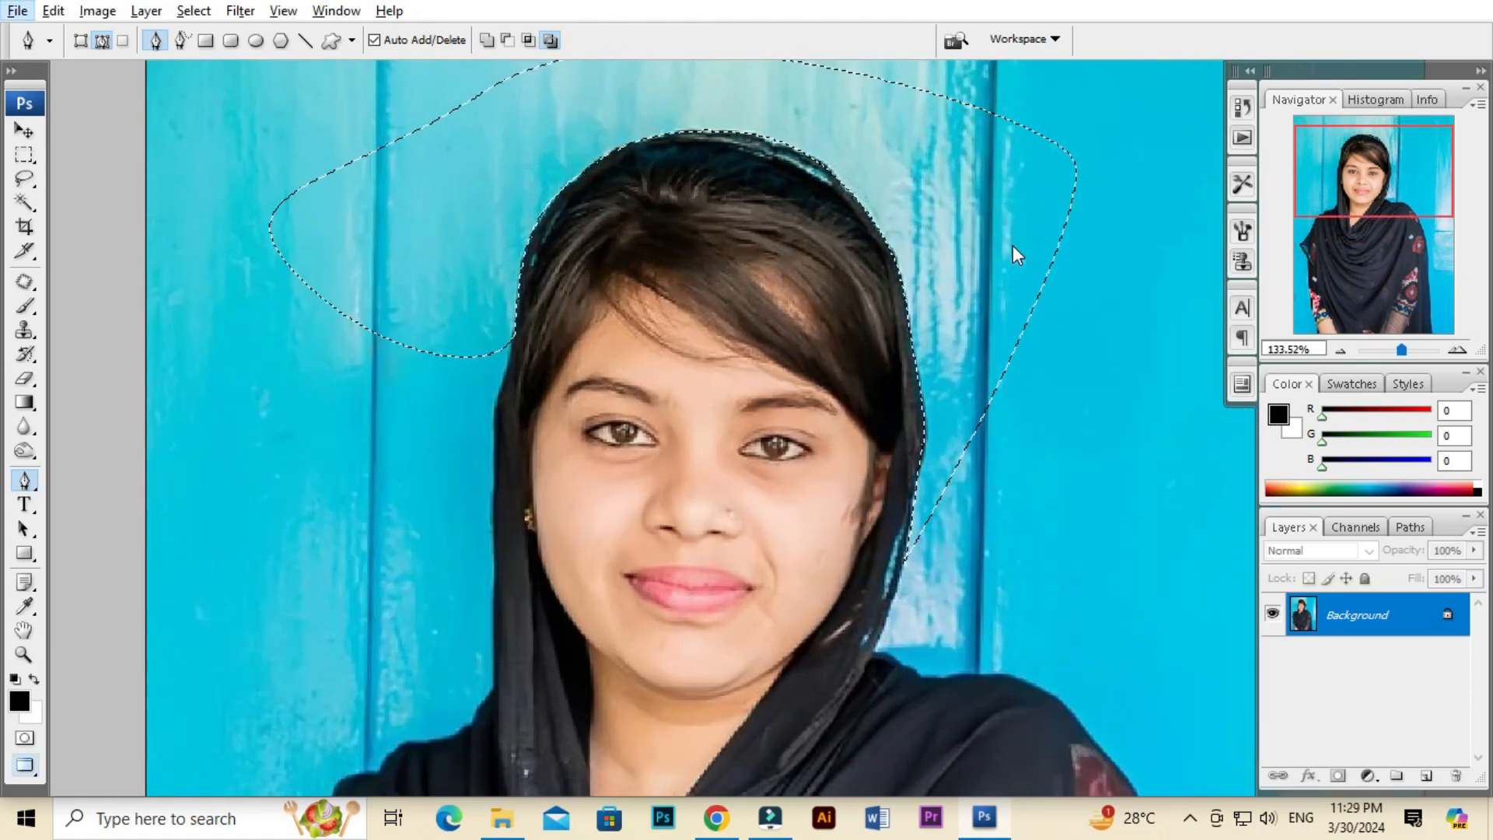
key("Delete")
key("ctrl+d")
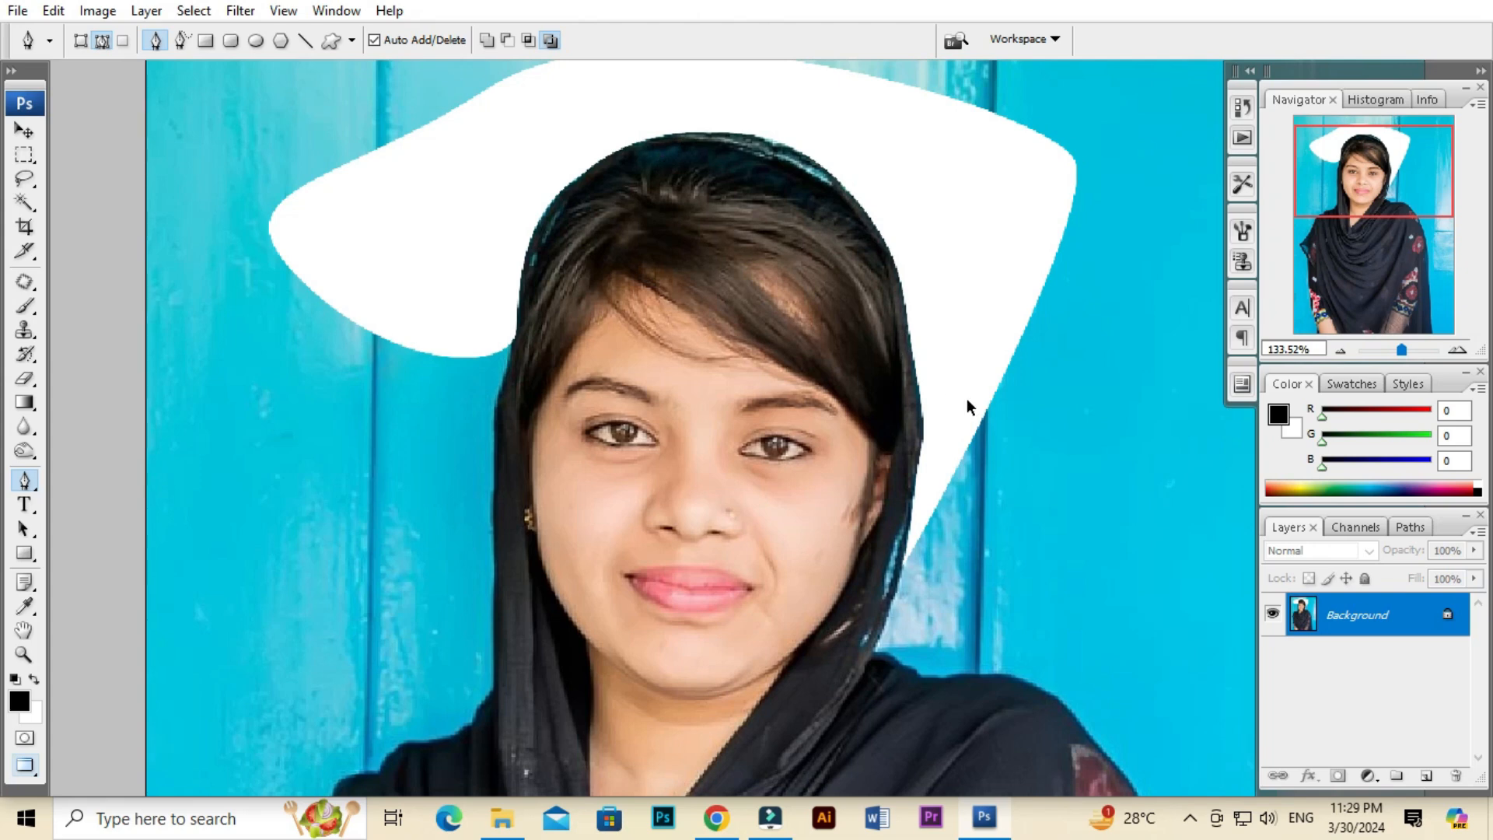
key("ctrl+shift+d")
key("ctrl+alt+z")
key("ctrl+alt+z")
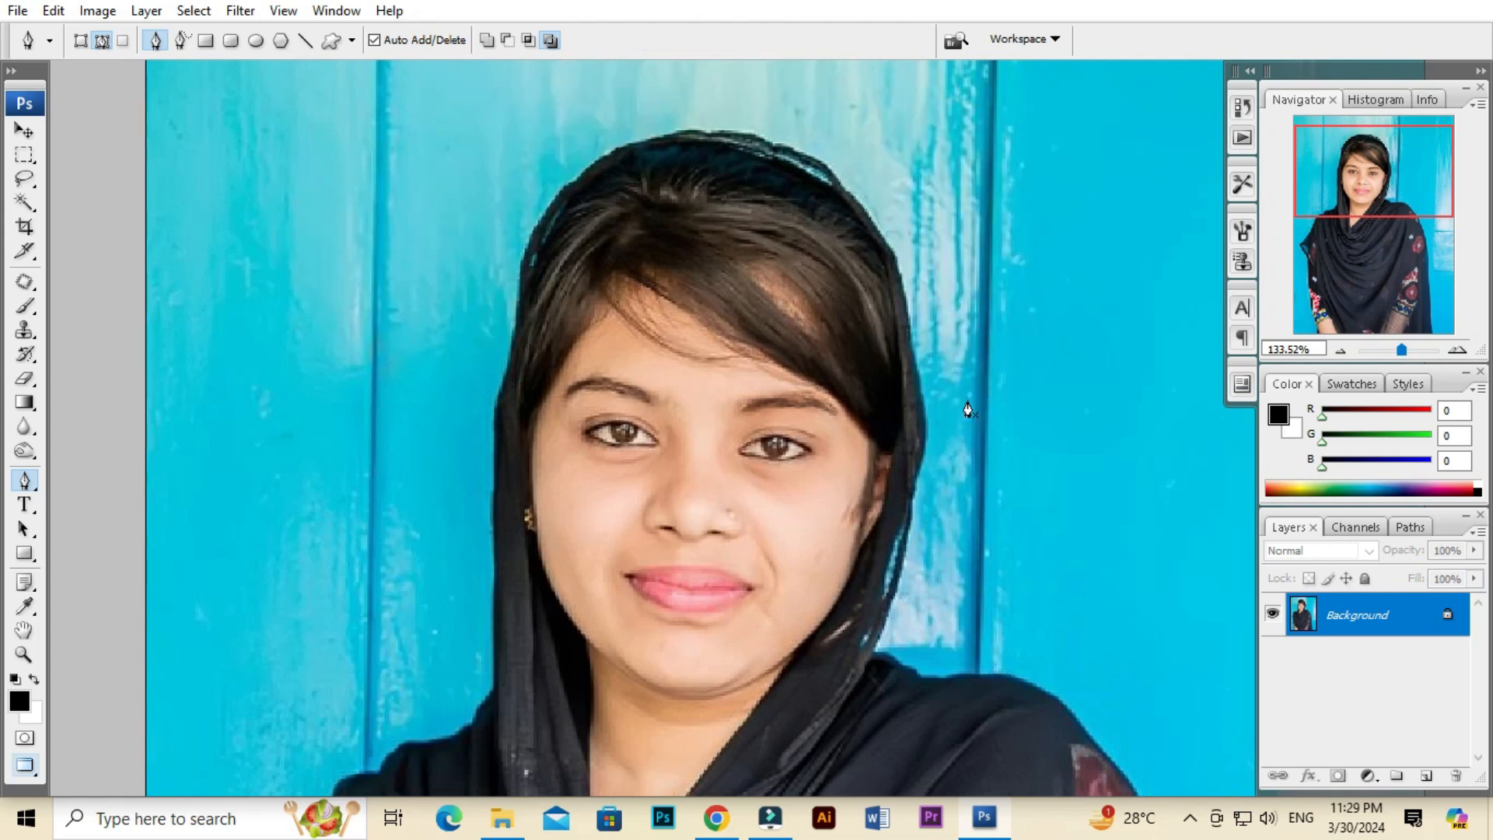
Switch to the Polygonal Lasso tool with a 0 px feather
key("l")
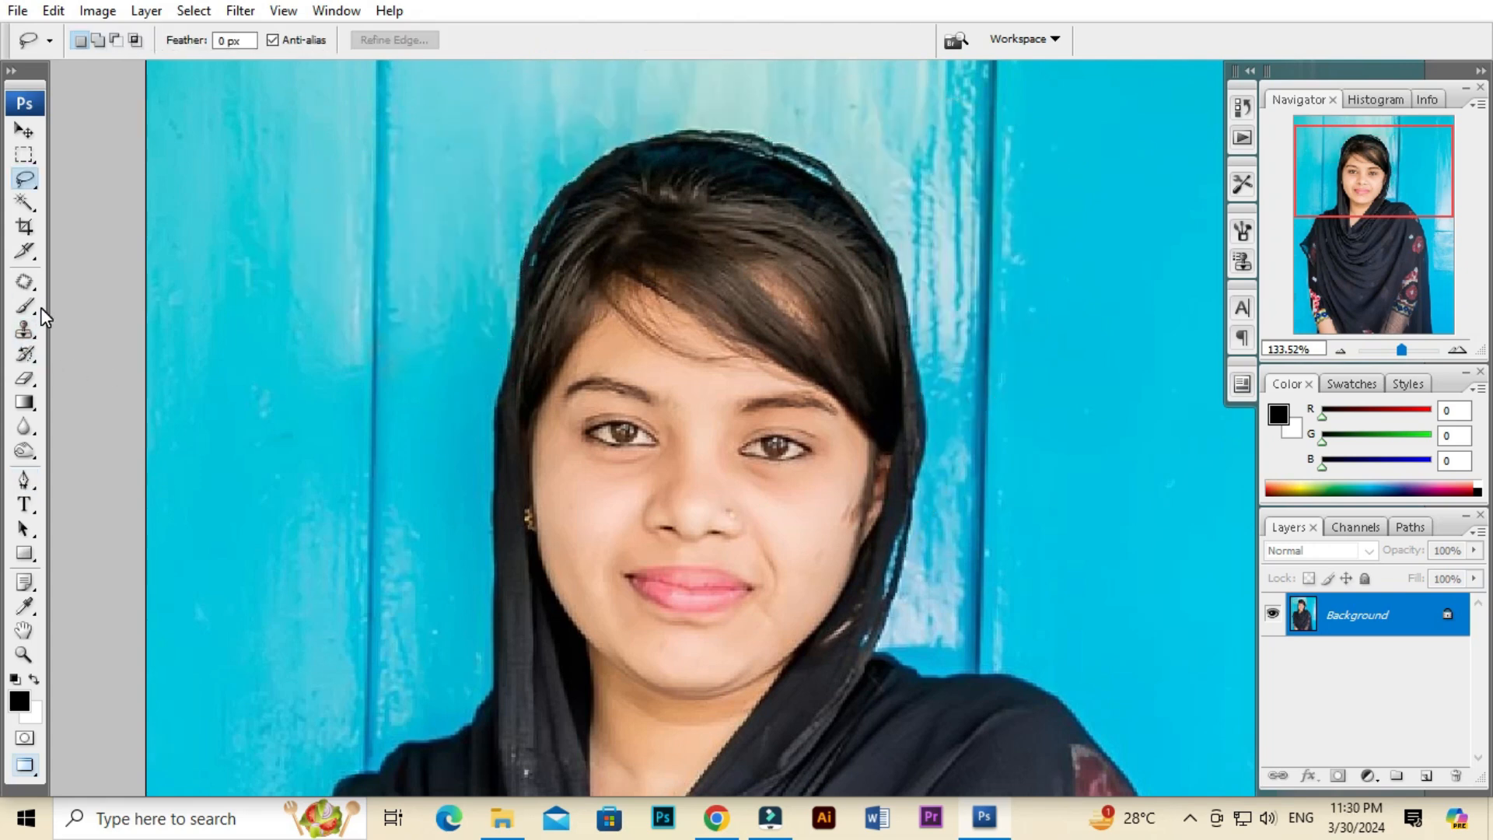
left_click(31, 186)
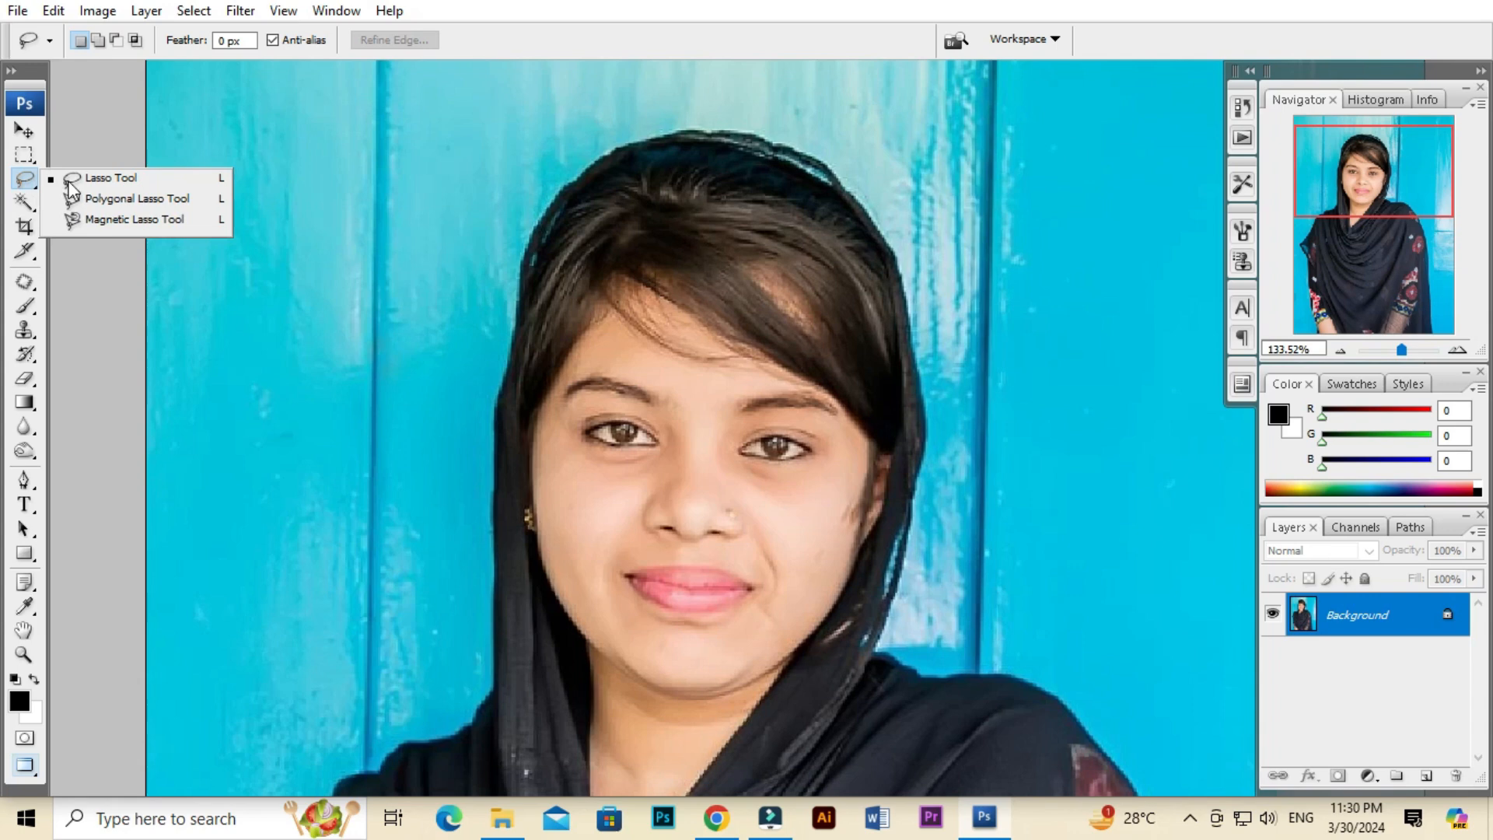
left_click(132, 199)
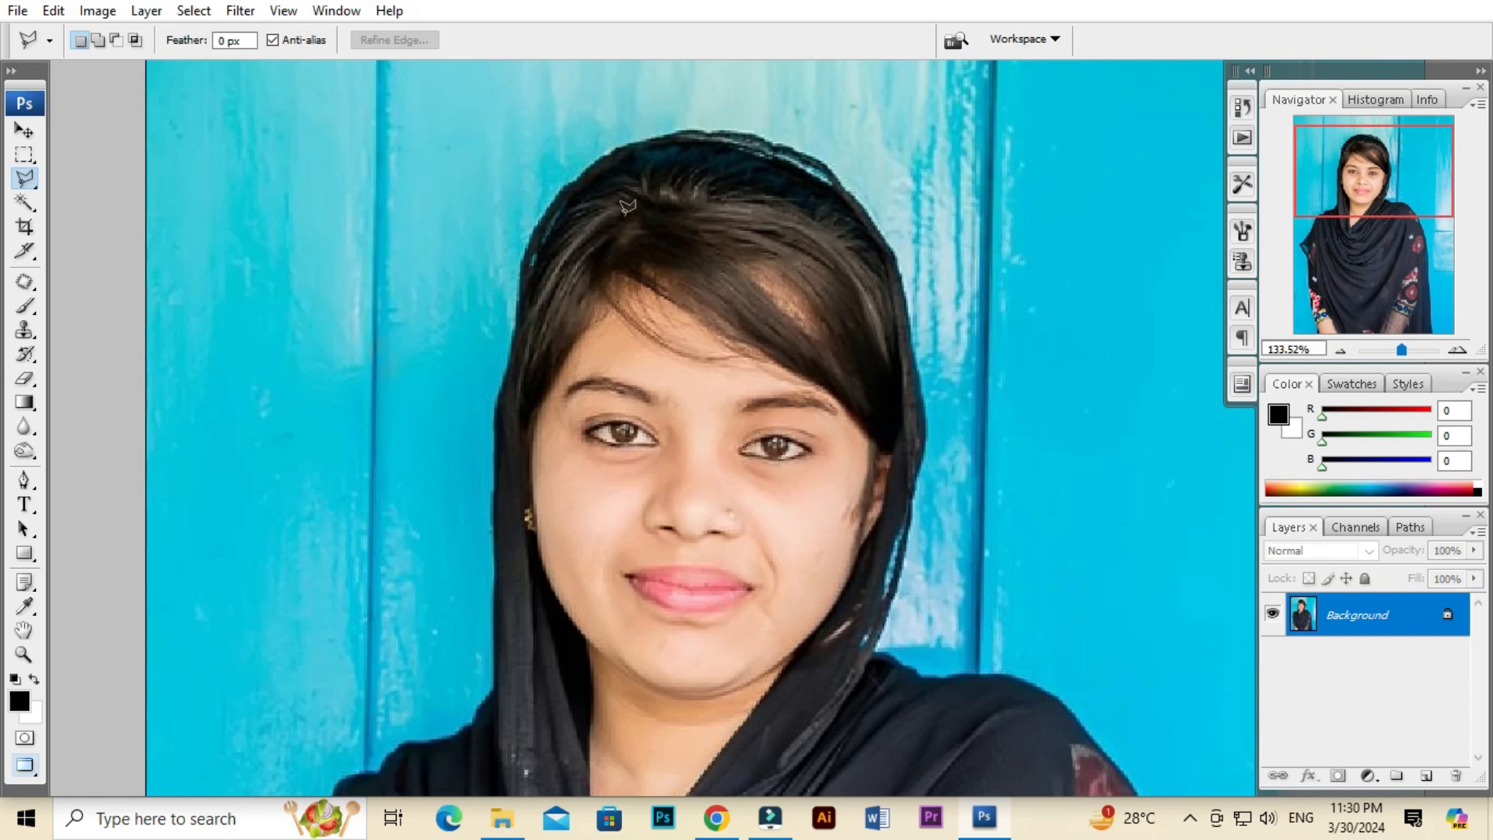
right_click(25, 178)
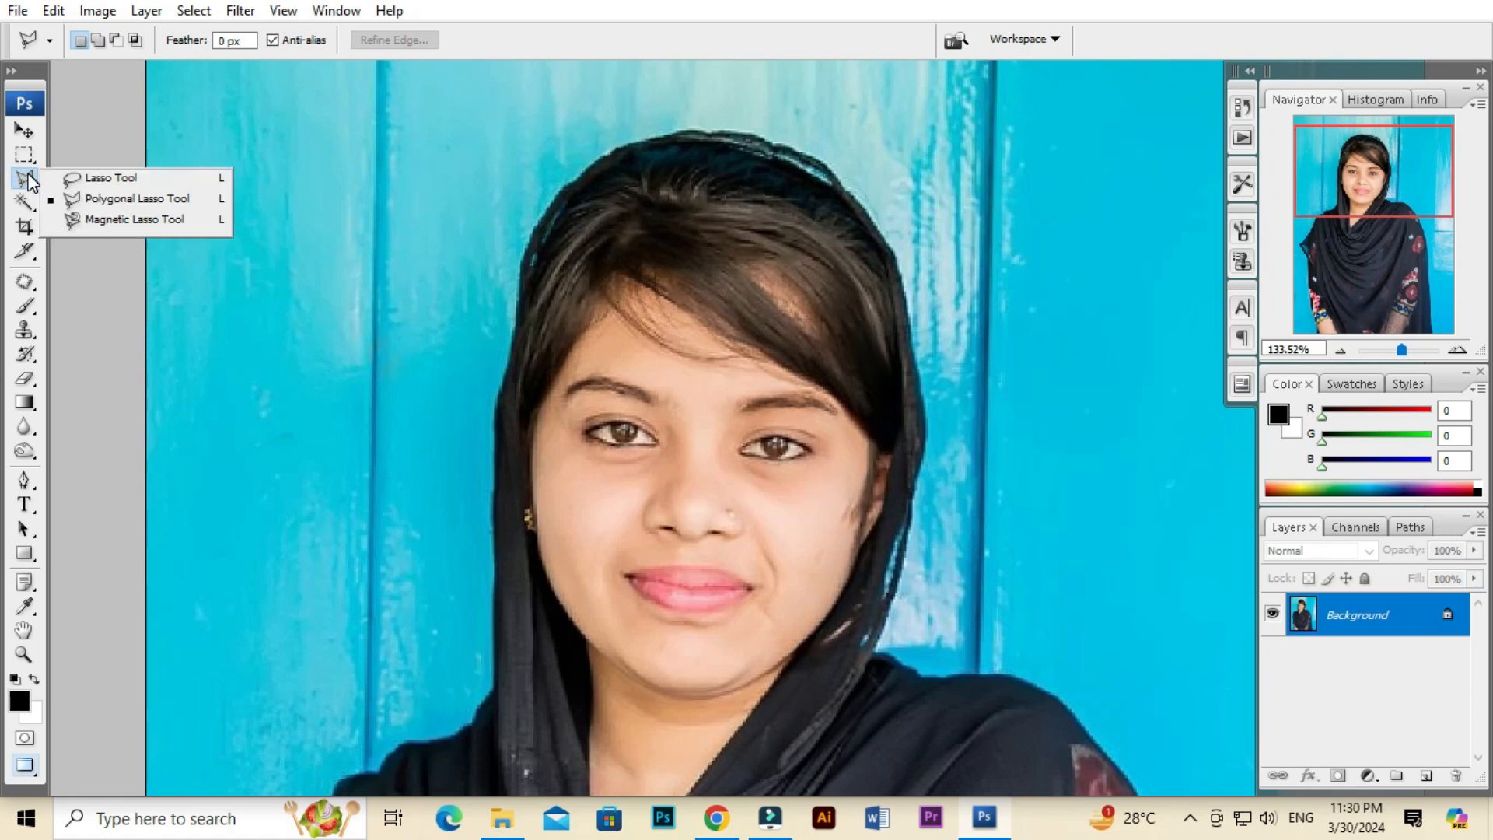
left_click(129, 199)
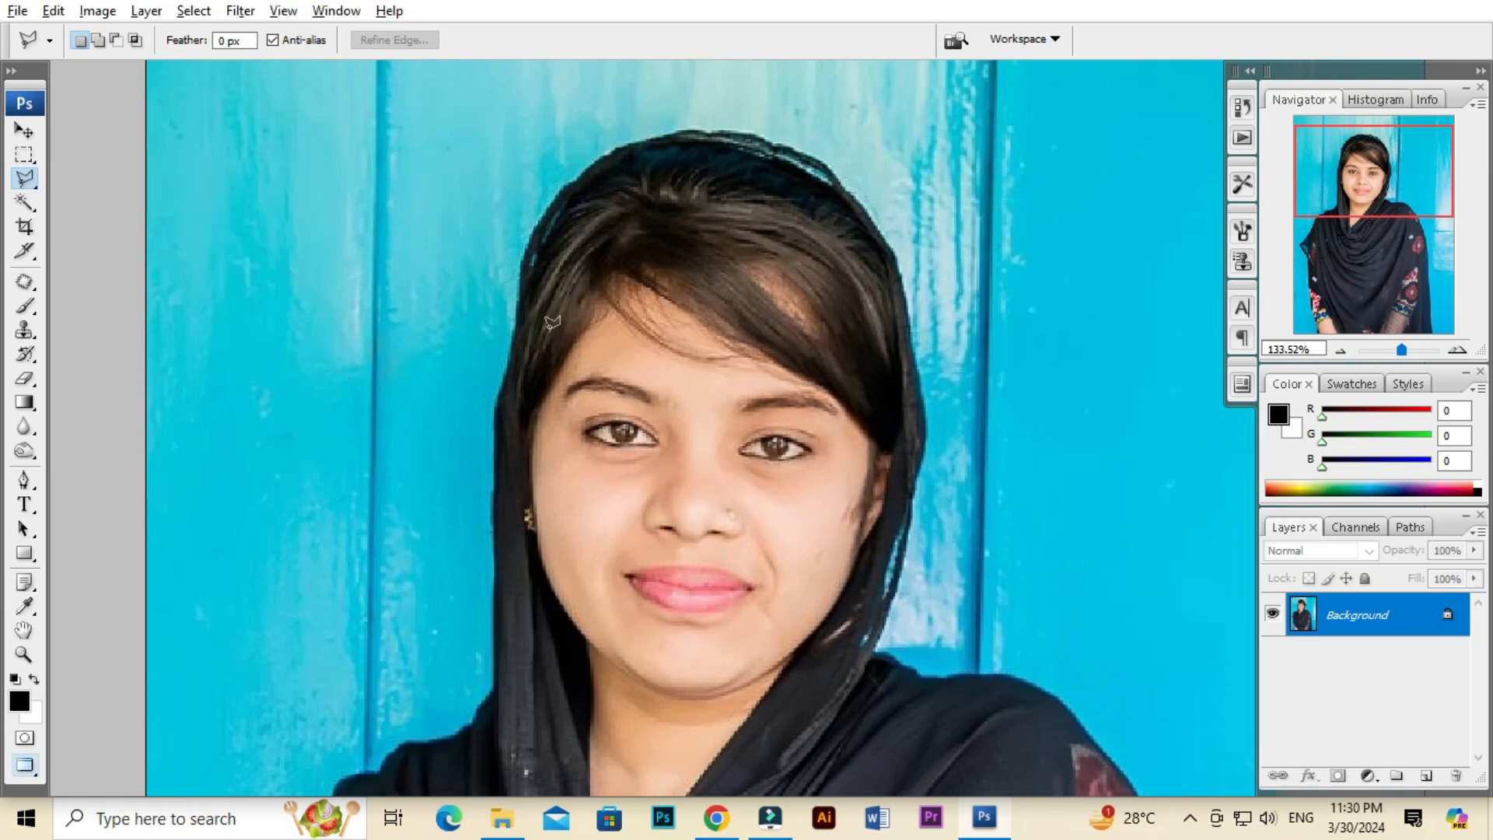
scroll(549, 322, "up", 2)
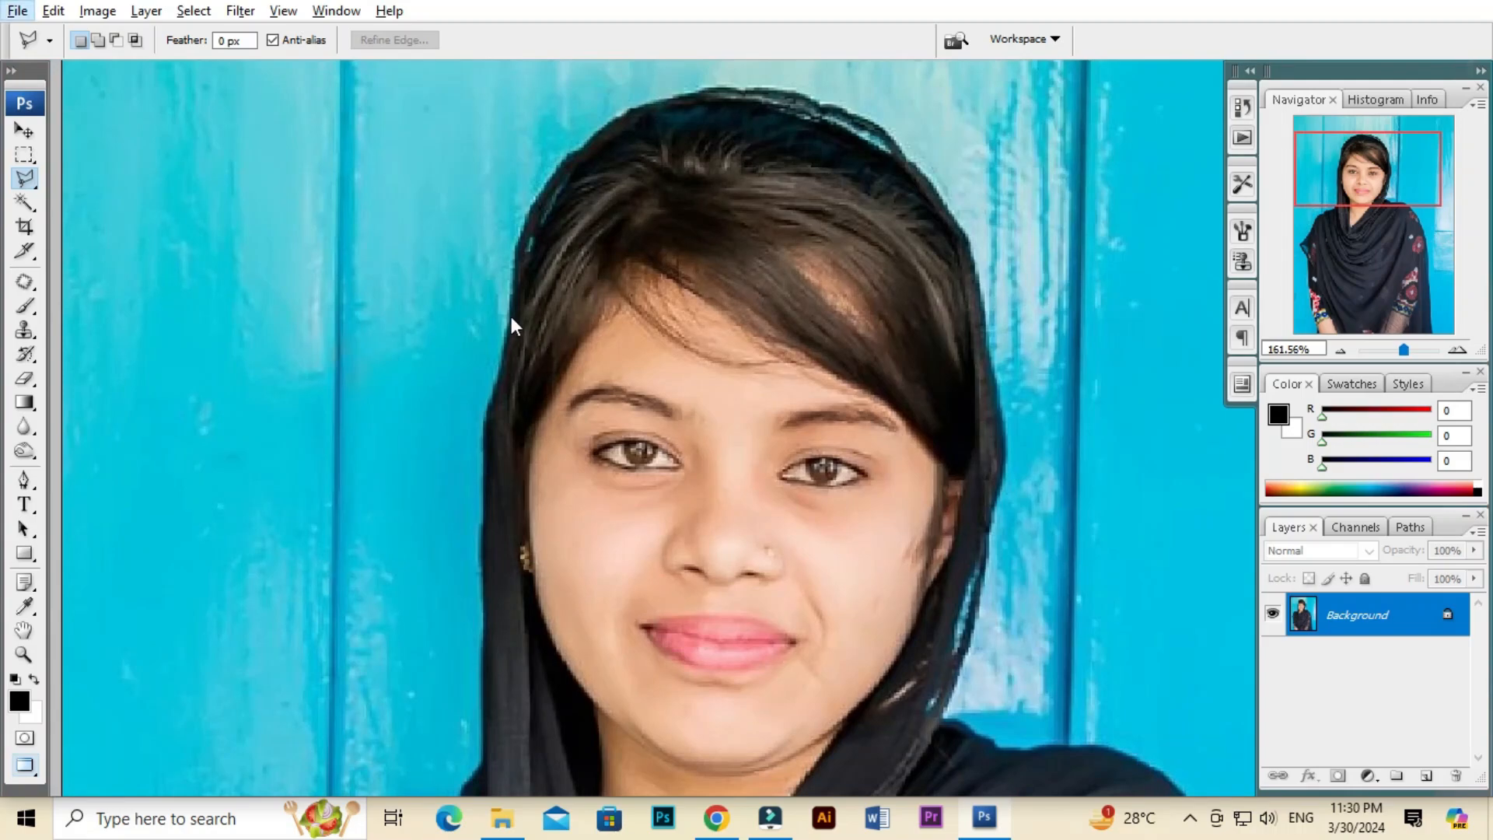
scroll(516, 350, "up", 1)
scroll(531, 352, "up", 3)
scroll(531, 352, "up", 1)
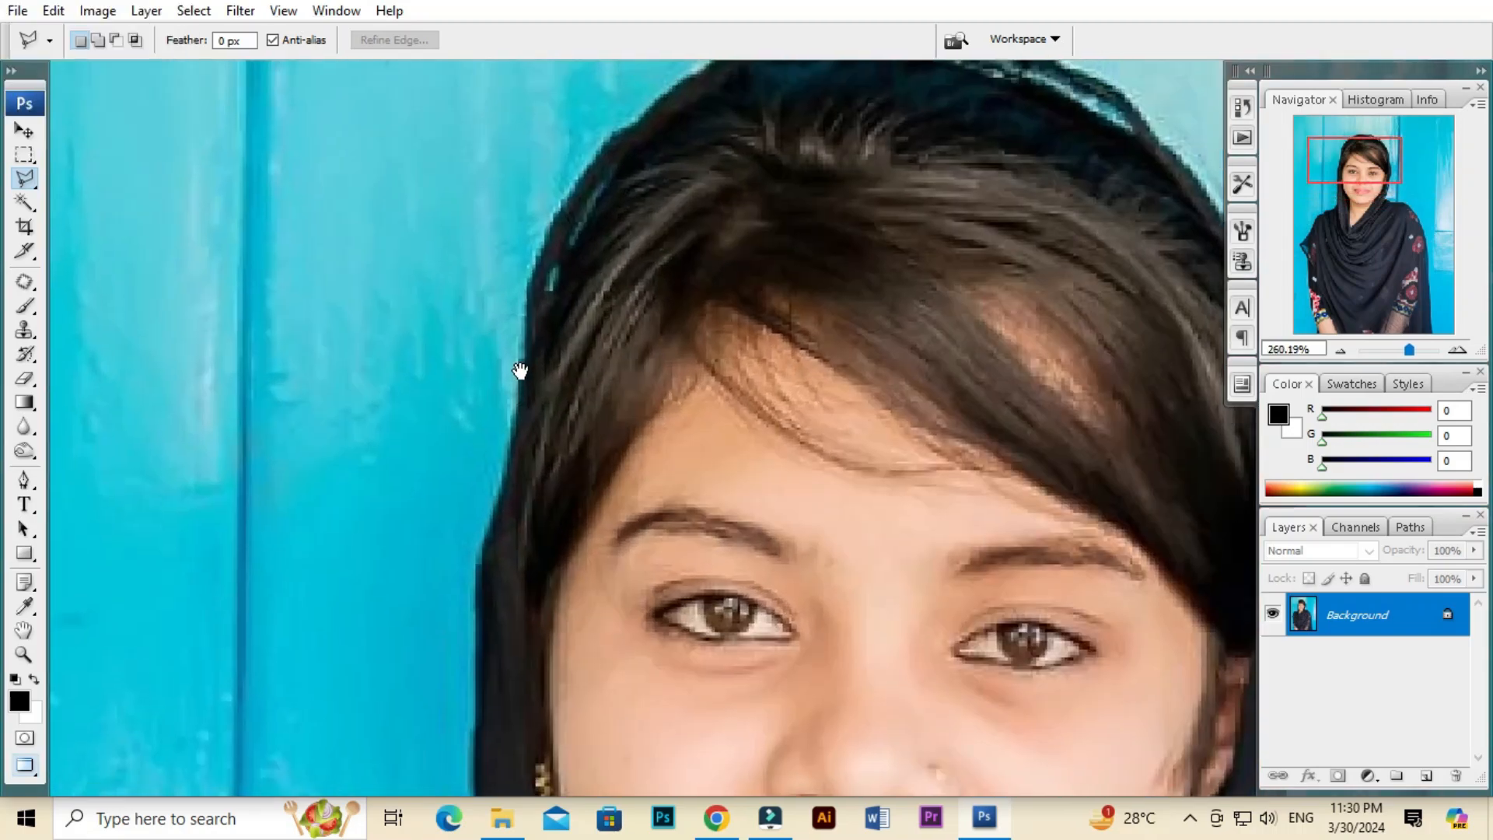
left_click(524, 358)
scroll(531, 289, "up", 1)
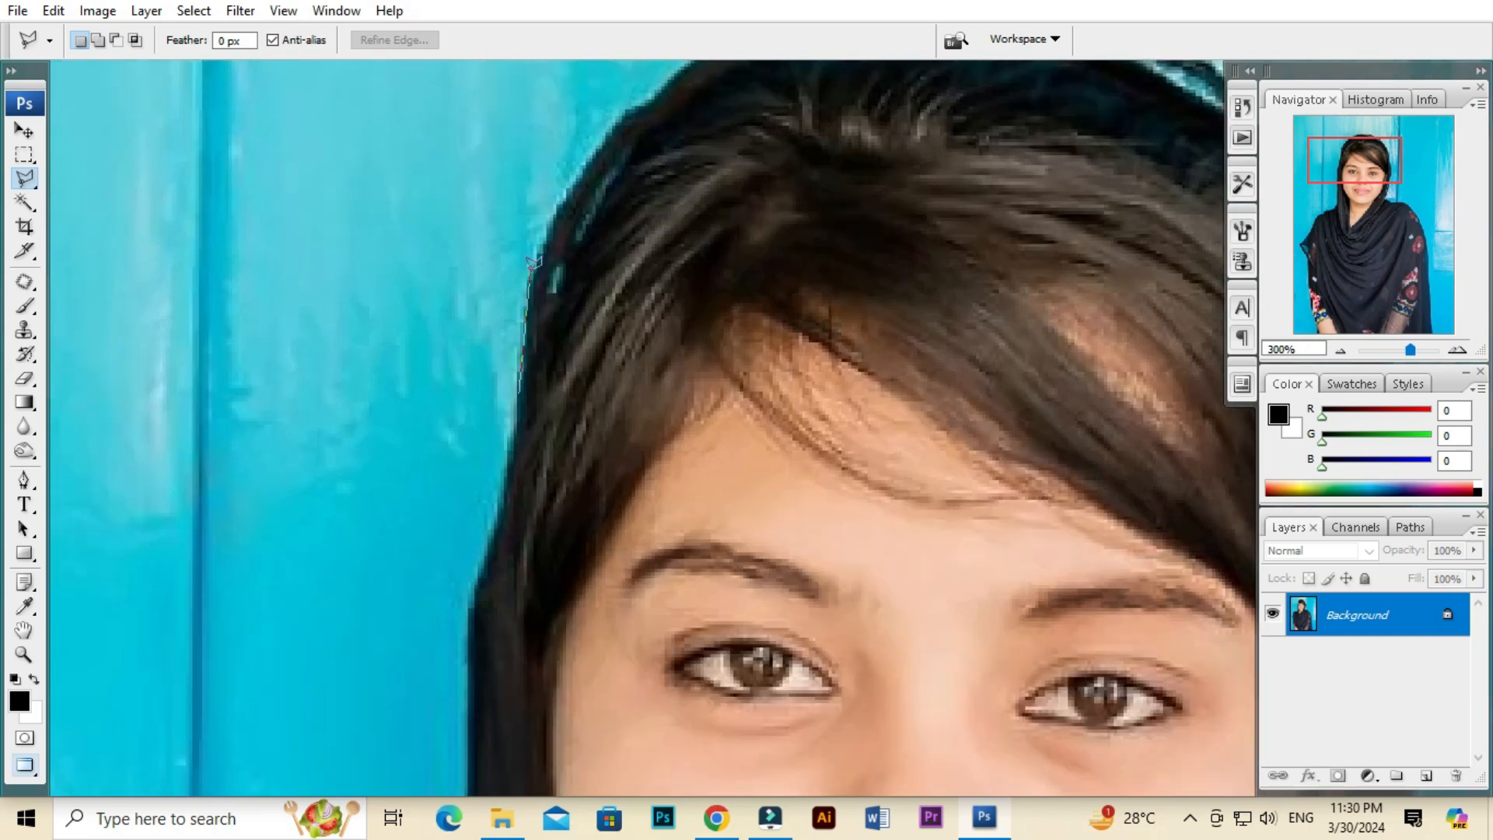
double_click(531, 268)
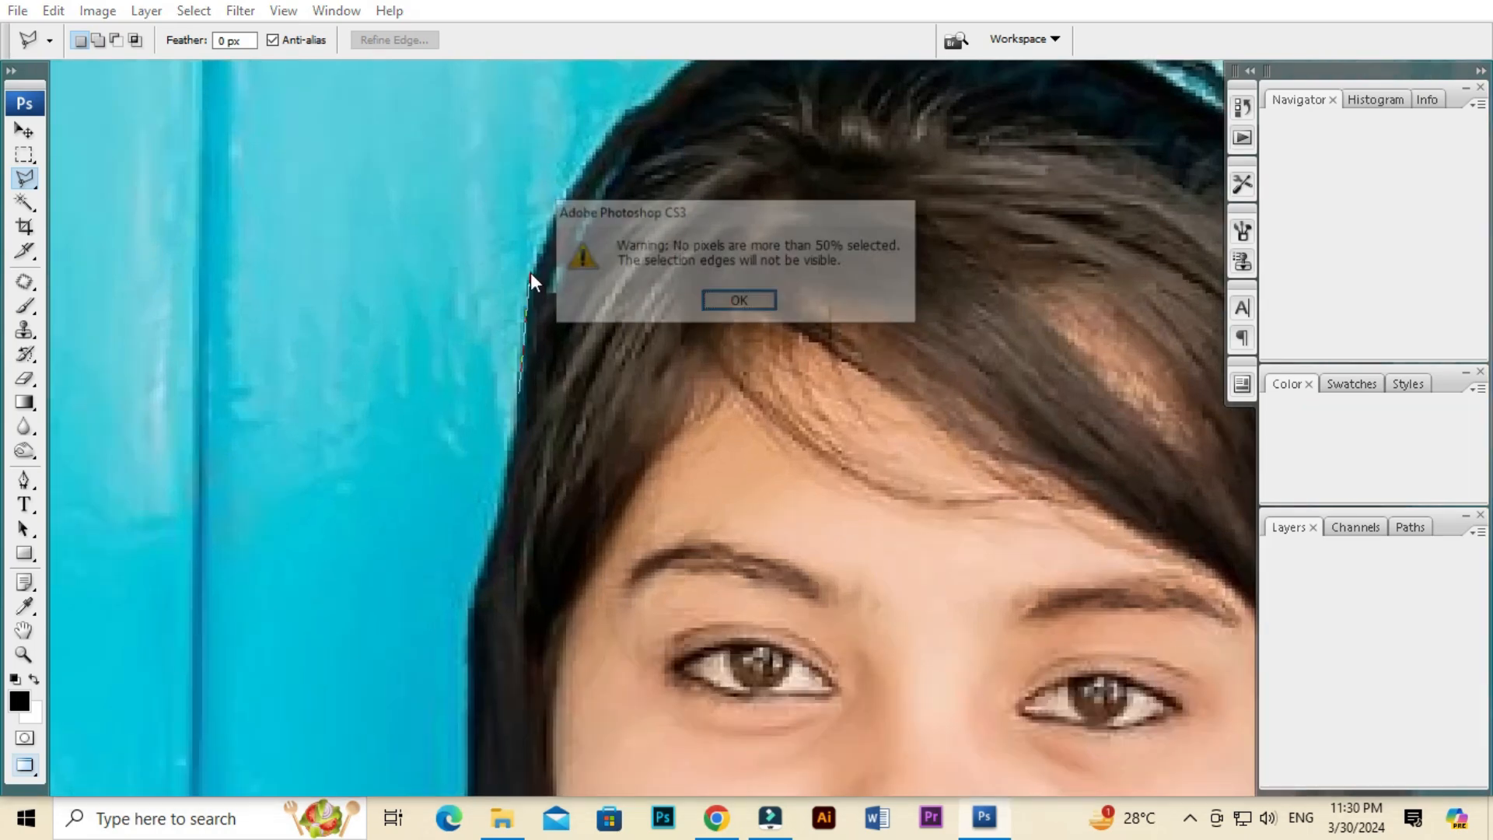
left_click(749, 303)
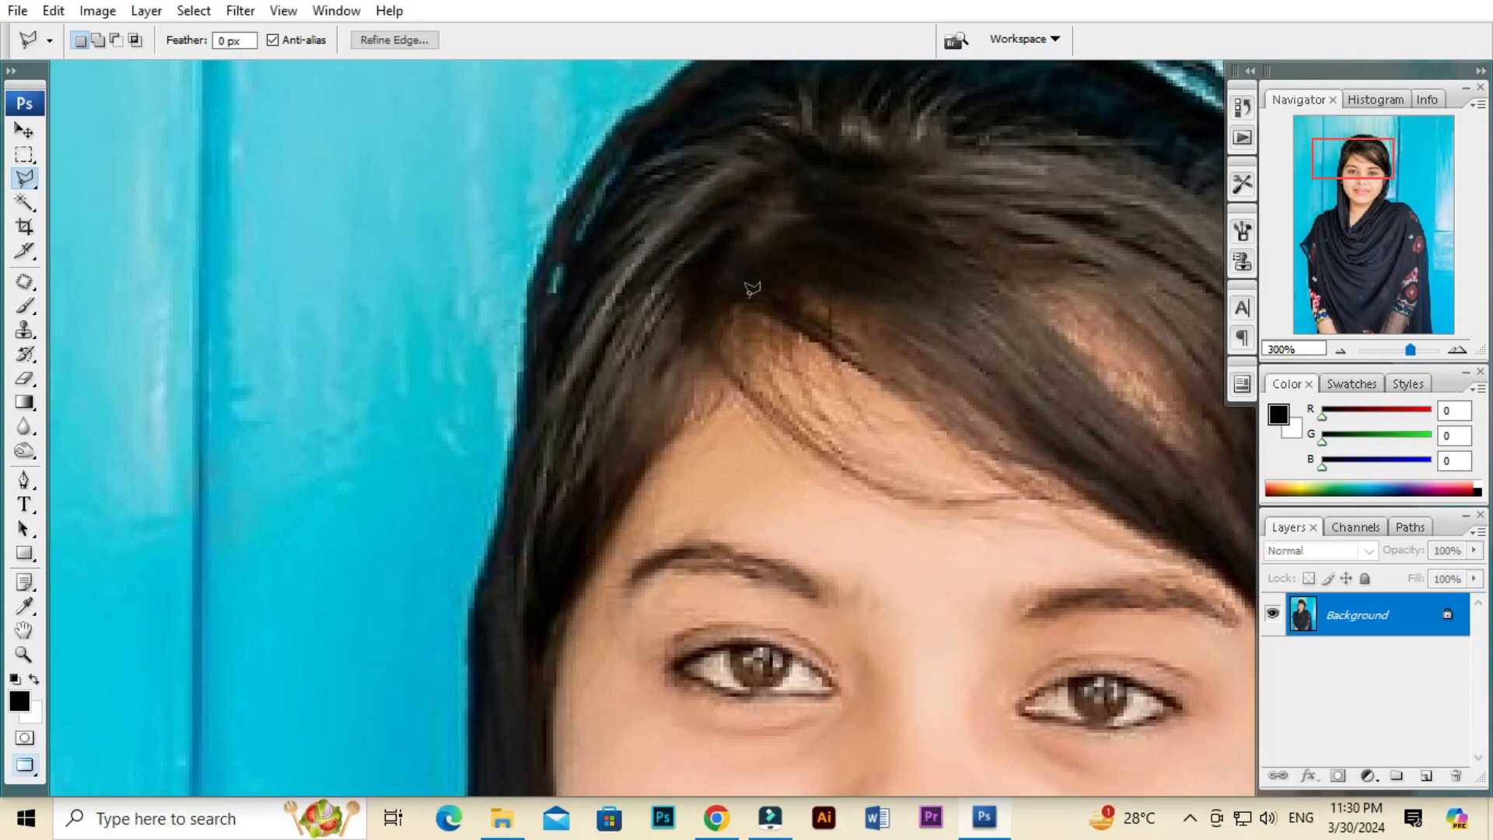
Start a new Polygonal Lasso outline at the scarf's edge beside the left temple and trace it upward
left_click(521, 406)
scroll(543, 277, "up", 1)
scroll(542, 277, "up", 1)
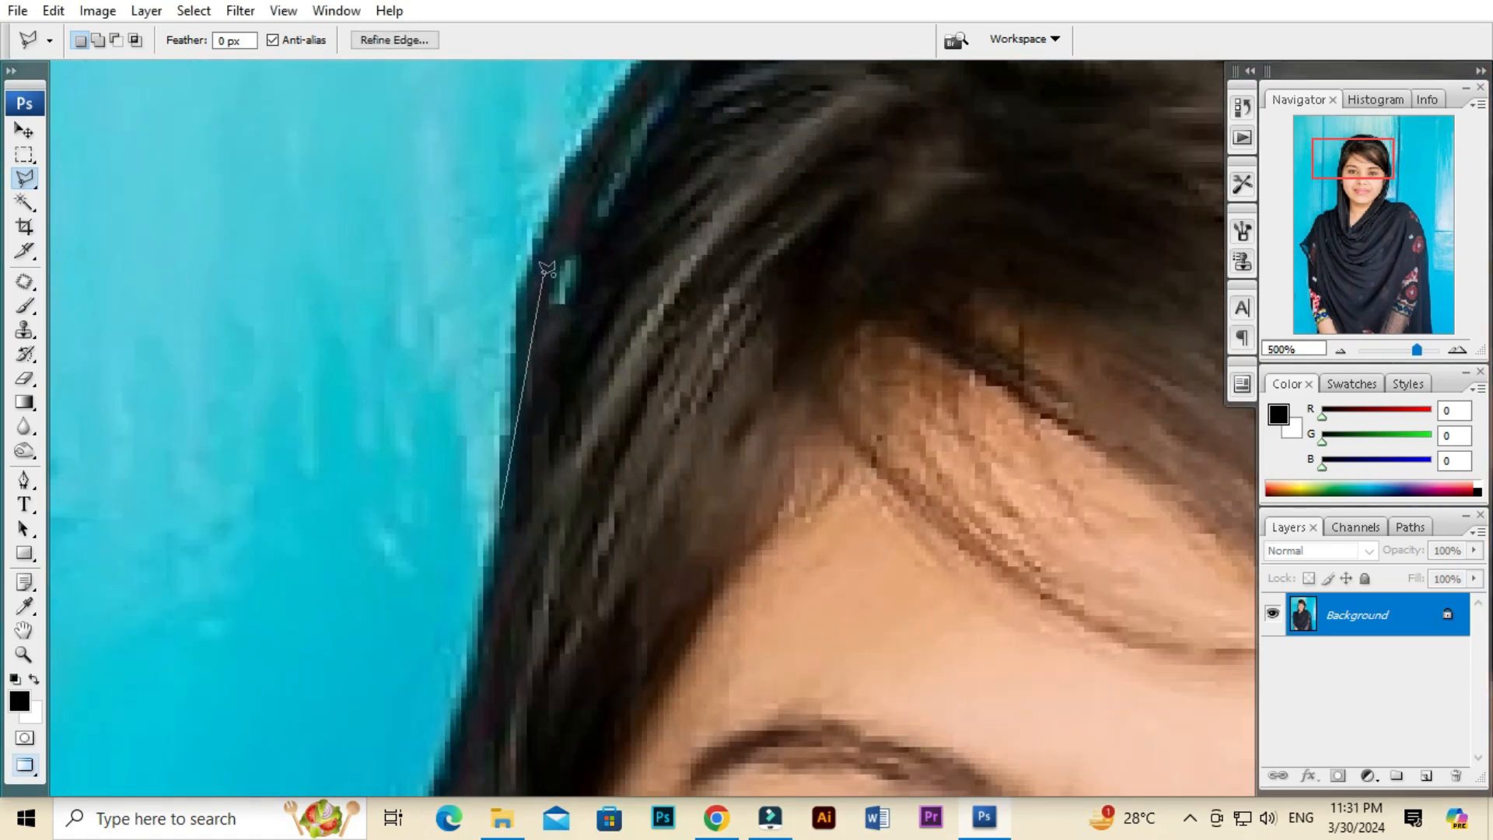
scroll(548, 269, "down", 2)
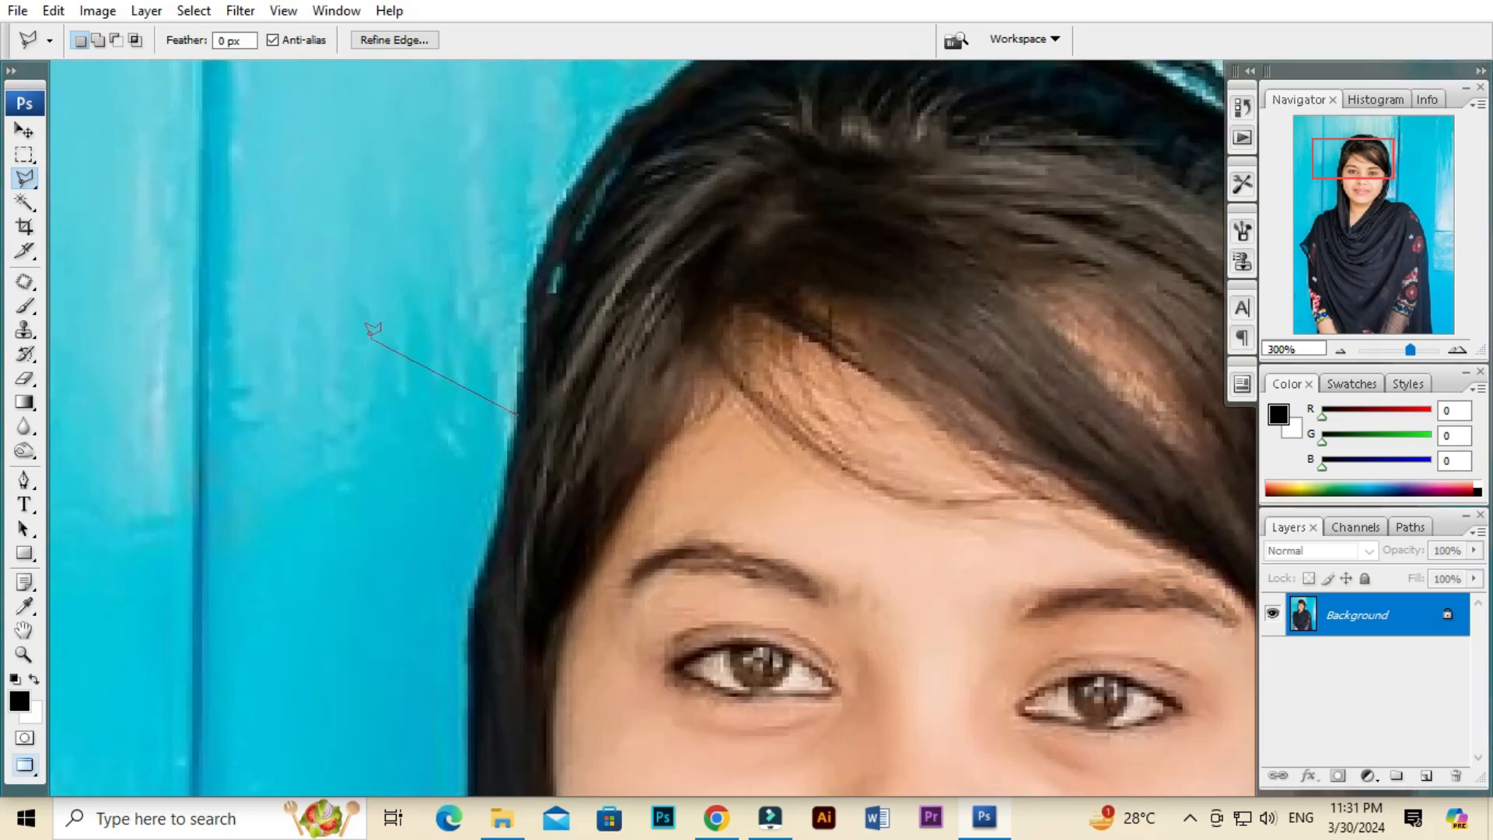
left_click(524, 330)
left_click_drag(527, 273, 514, 389)
left_click(528, 364)
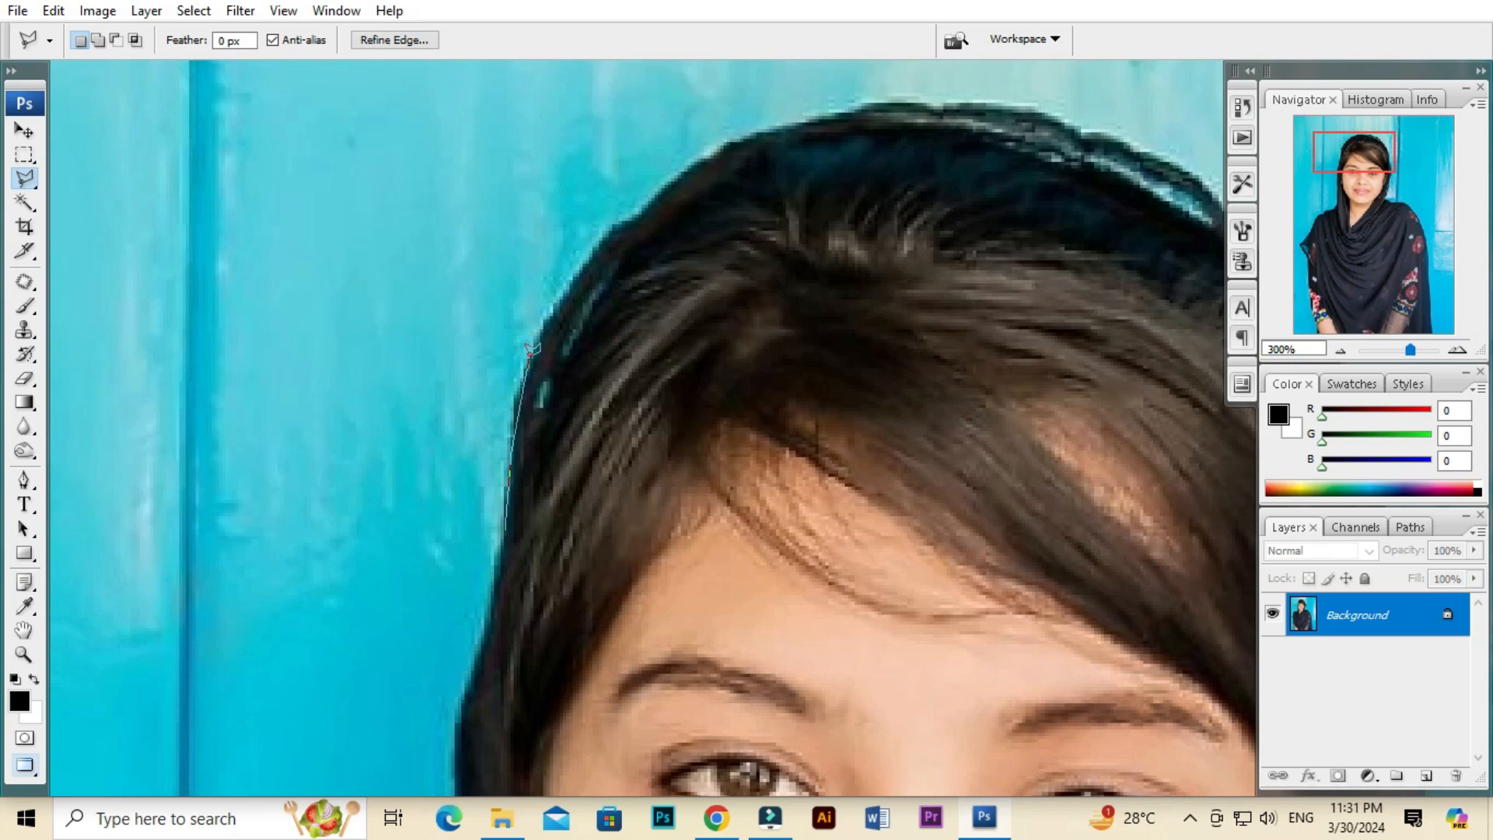
Continue the lasso outline along the scarf's upper edge to just past the crown of the head
left_click(576, 262)
left_click(684, 168)
left_click(738, 140)
left_click(809, 119)
left_click(854, 109)
left_click_drag(884, 107, 738, 140)
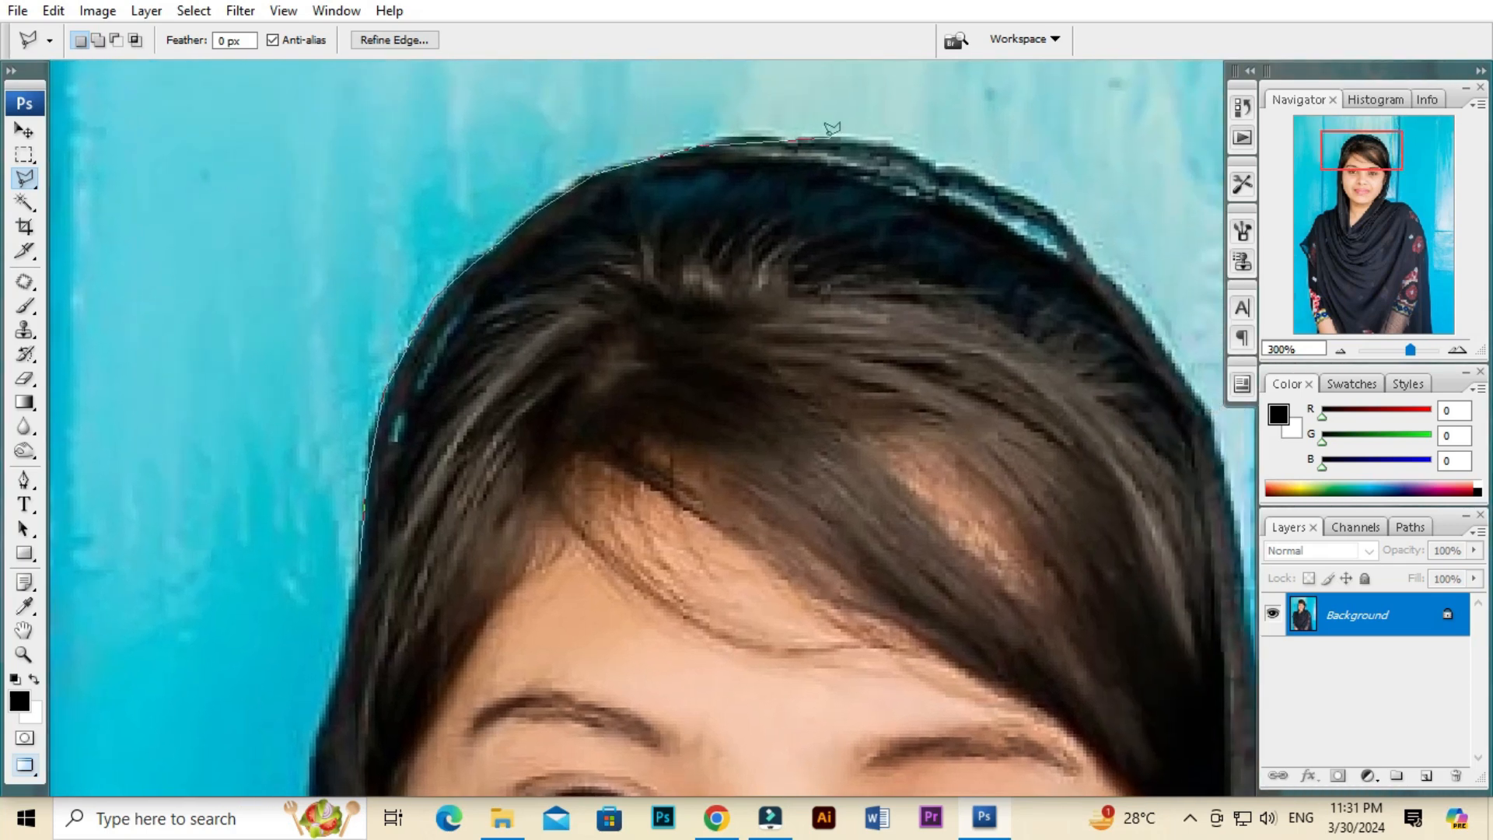
left_click_drag(987, 191, 797, 117)
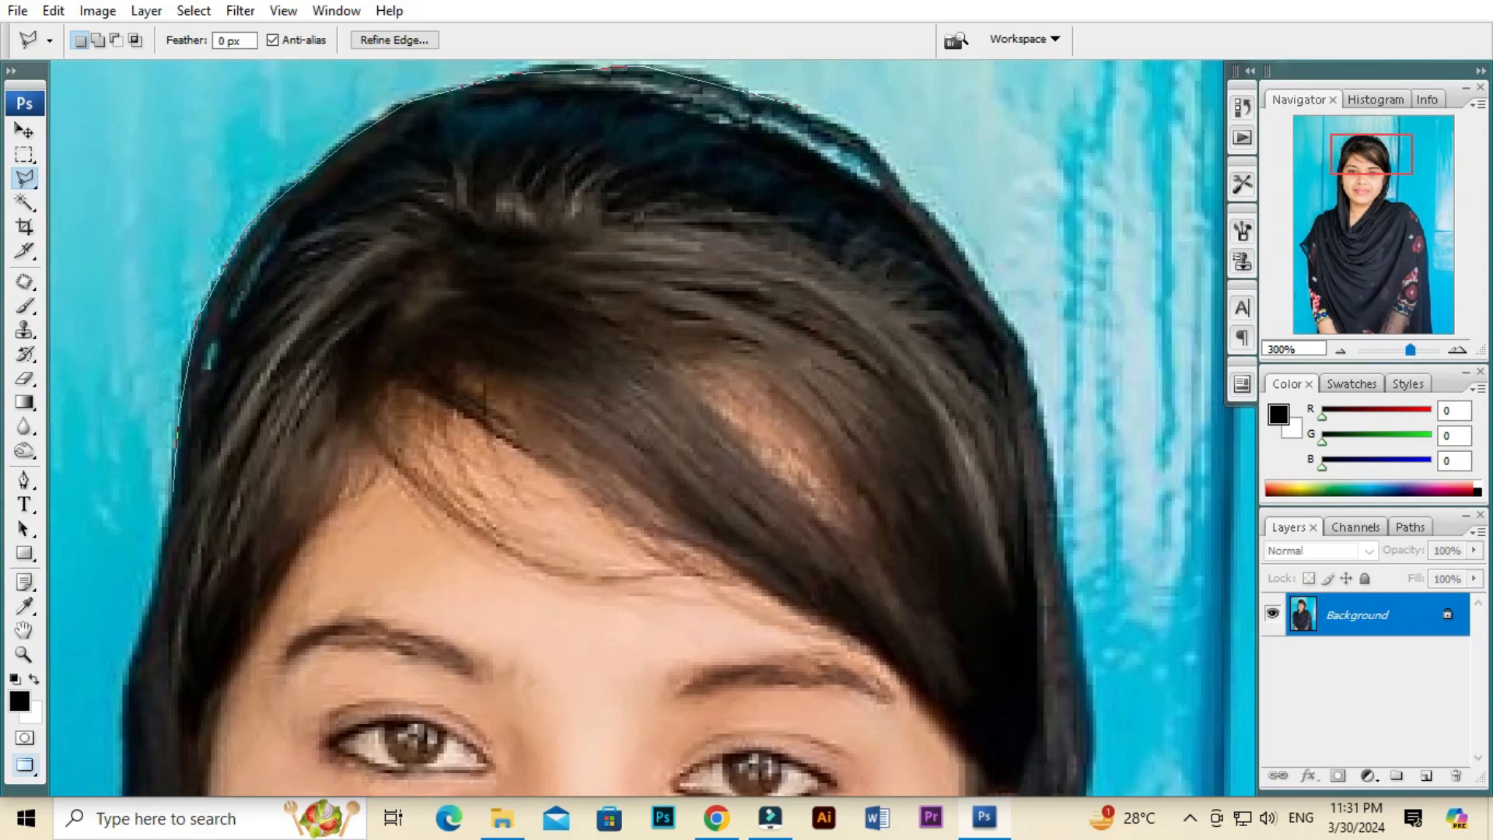
Extend the lasso outline down the right side of the scarf from the crown to eye level
left_click(855, 140)
left_click(913, 202)
left_click_drag(1045, 357, 983, 257)
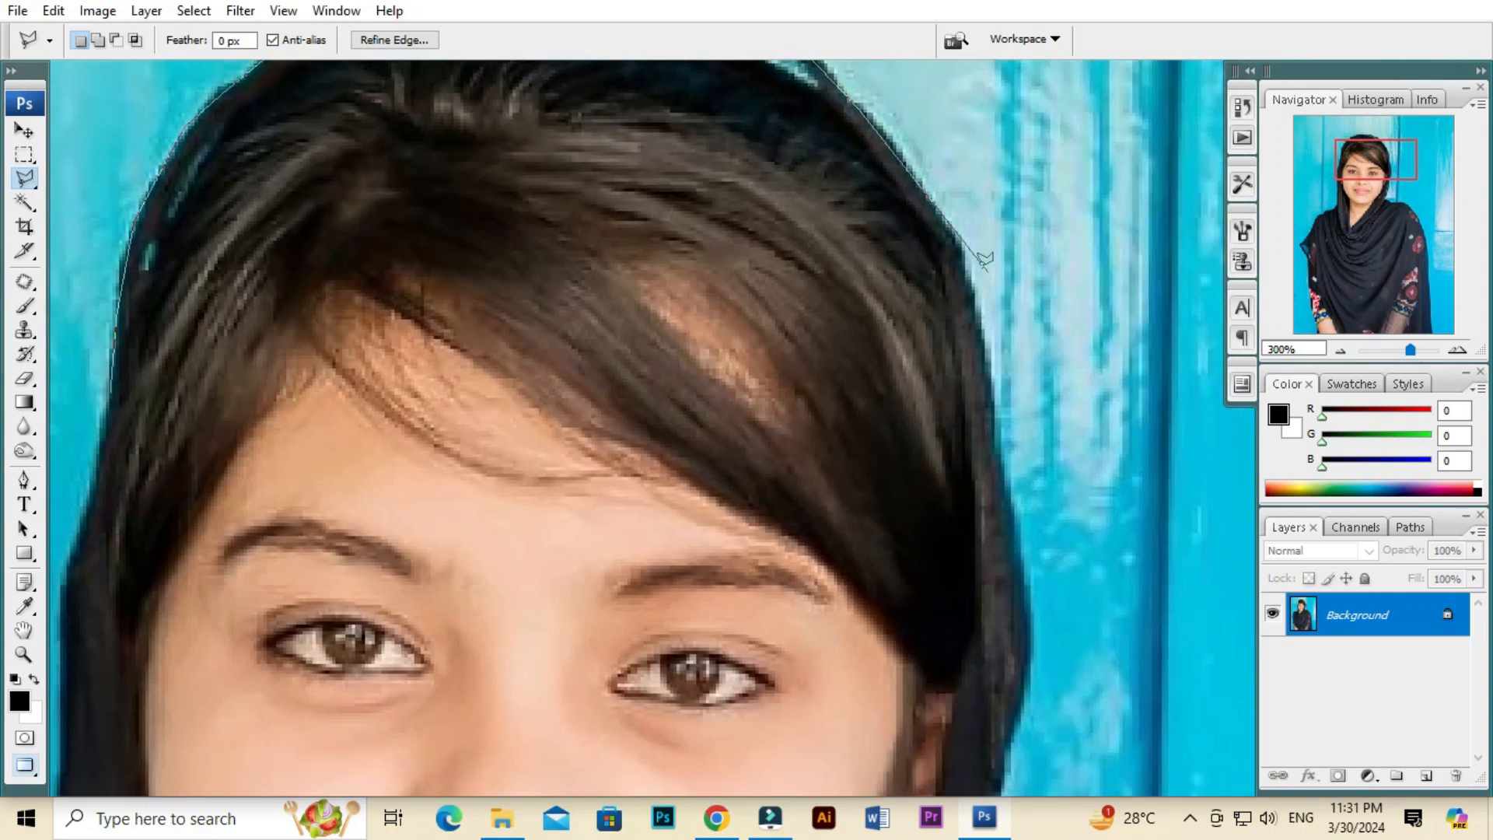
left_click(959, 239)
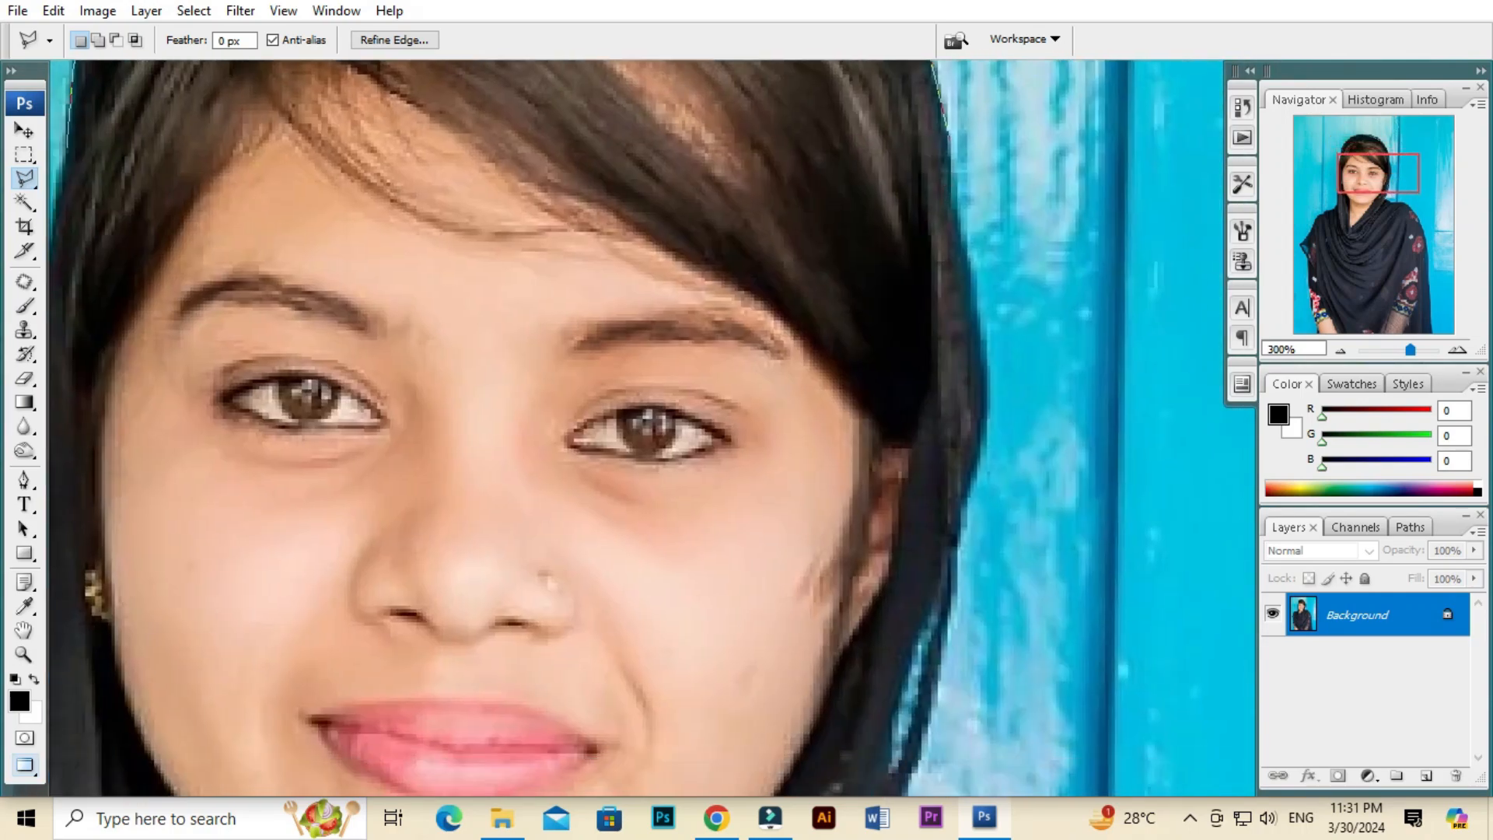
left_click_drag(997, 507, 952, 261)
left_click(988, 360)
Extend the lasso outline down the right edge of the scarf from eye level to where it meets the shoulder
left_click_drag(950, 537, 958, 376)
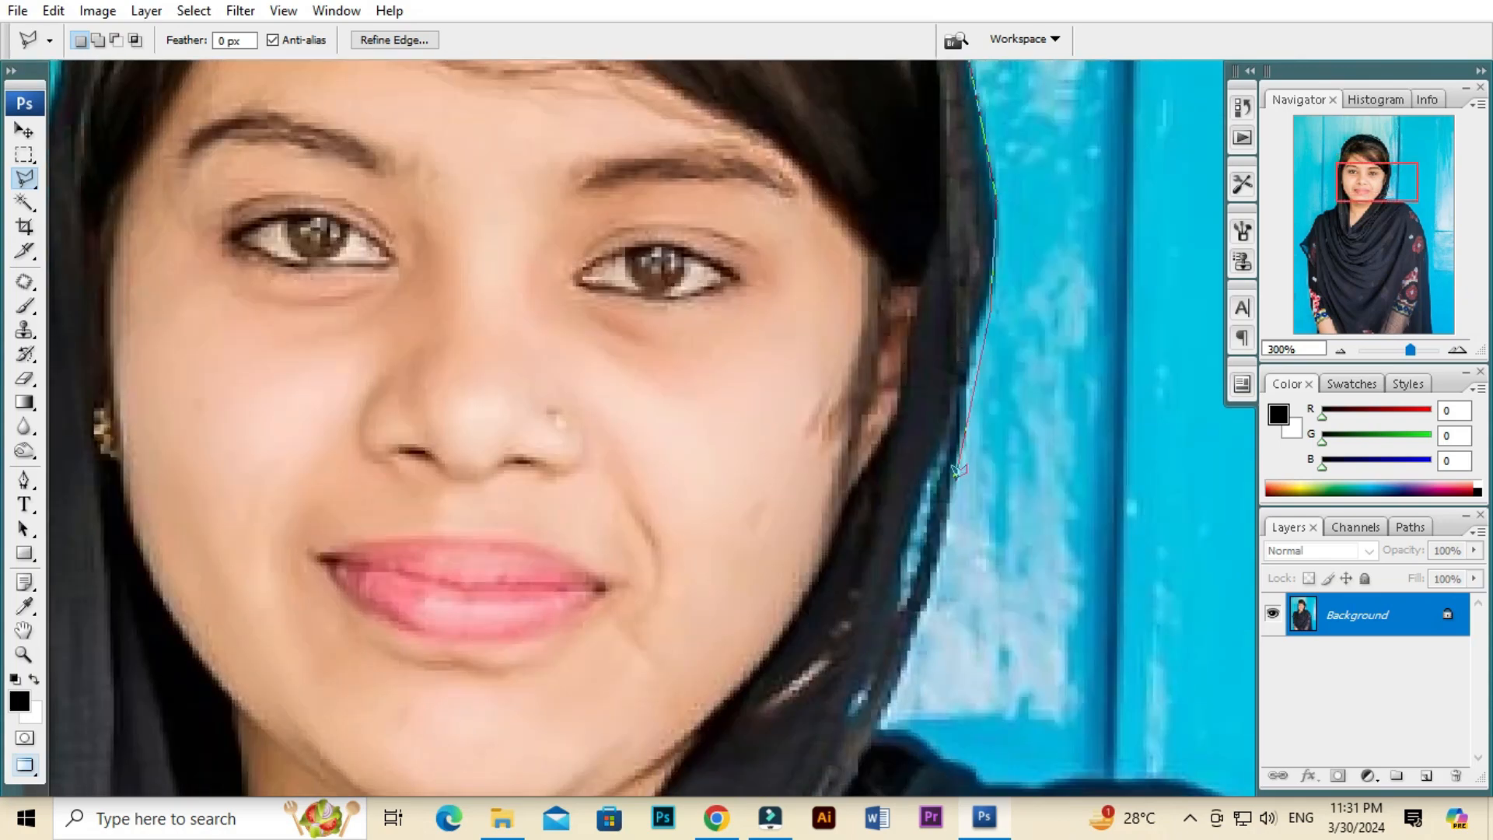
left_click_drag(910, 661, 923, 521)
left_click(938, 468)
left_click(896, 584)
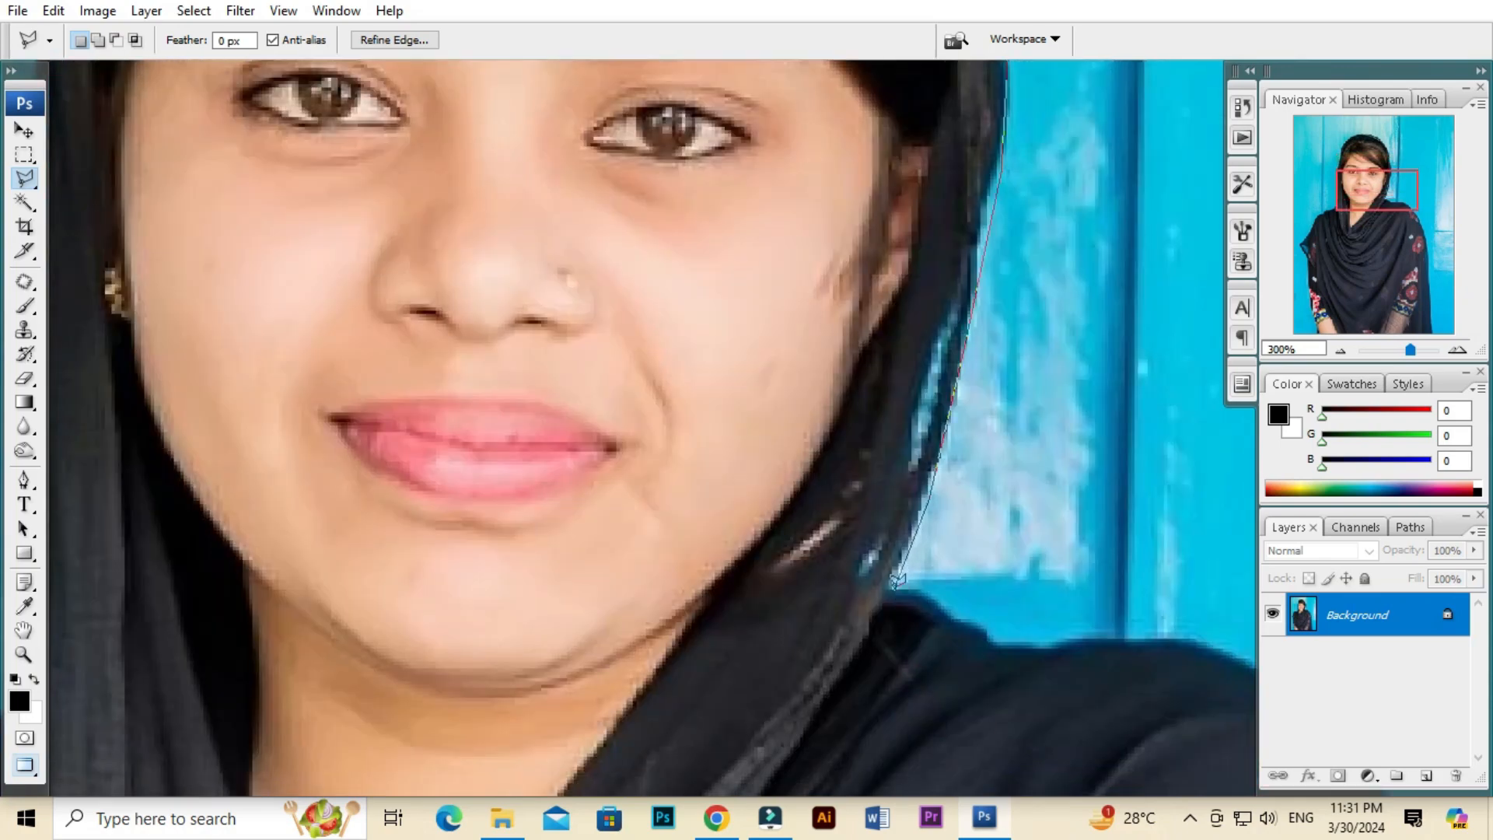
Discard the unfinished Polygonal Lasso outline by removing all of its placed points
left_click(998, 575, "alt")
left_click(999, 575, "alt")
left_click(999, 575, "alt")
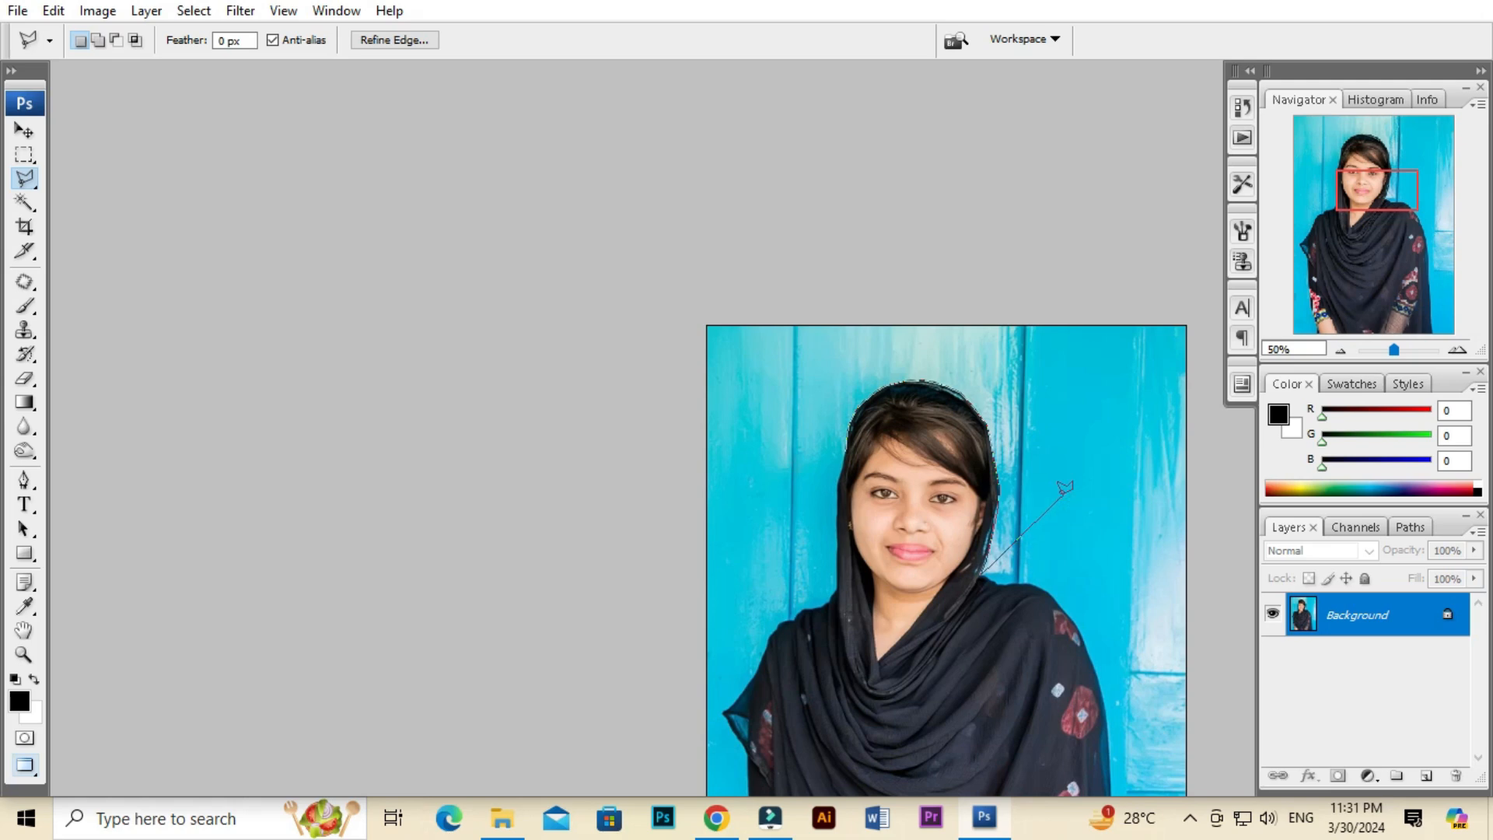
key("BackSpace")
key("BackSpace")
key("BackSpace")
key("BackSpace")
key("BackSpace")
key("BackSpace")
key("BackSpace")
key("BackSpace")
key("BackSpace")
key("BackSpace")
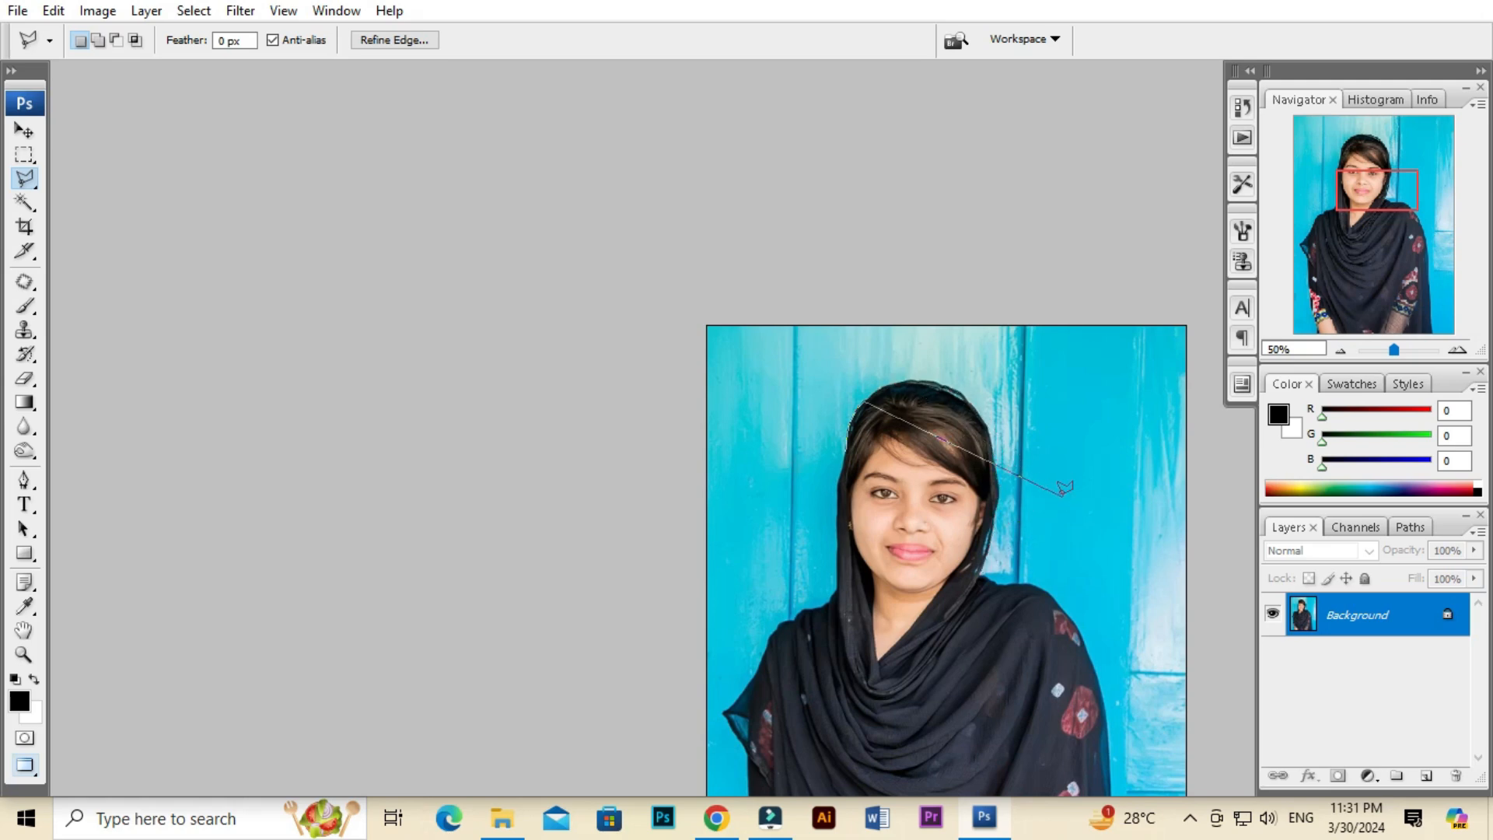
key("BackSpace")
key("BackSpace")
key("BackSpace")
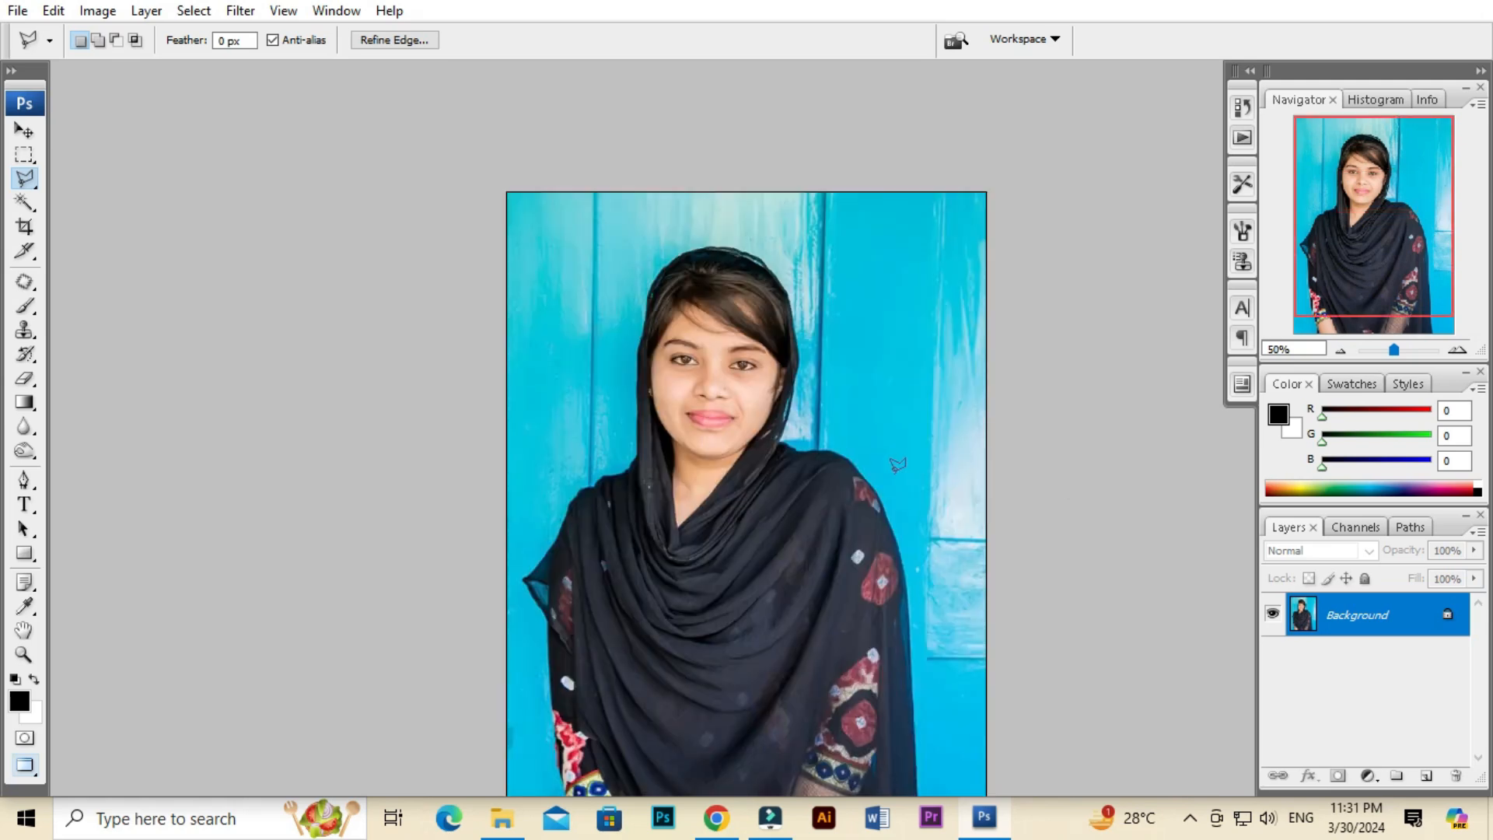
Start a Pen tool path at the scarf's left edge beside the cheek and trace it up to the crown of the head
key("p")
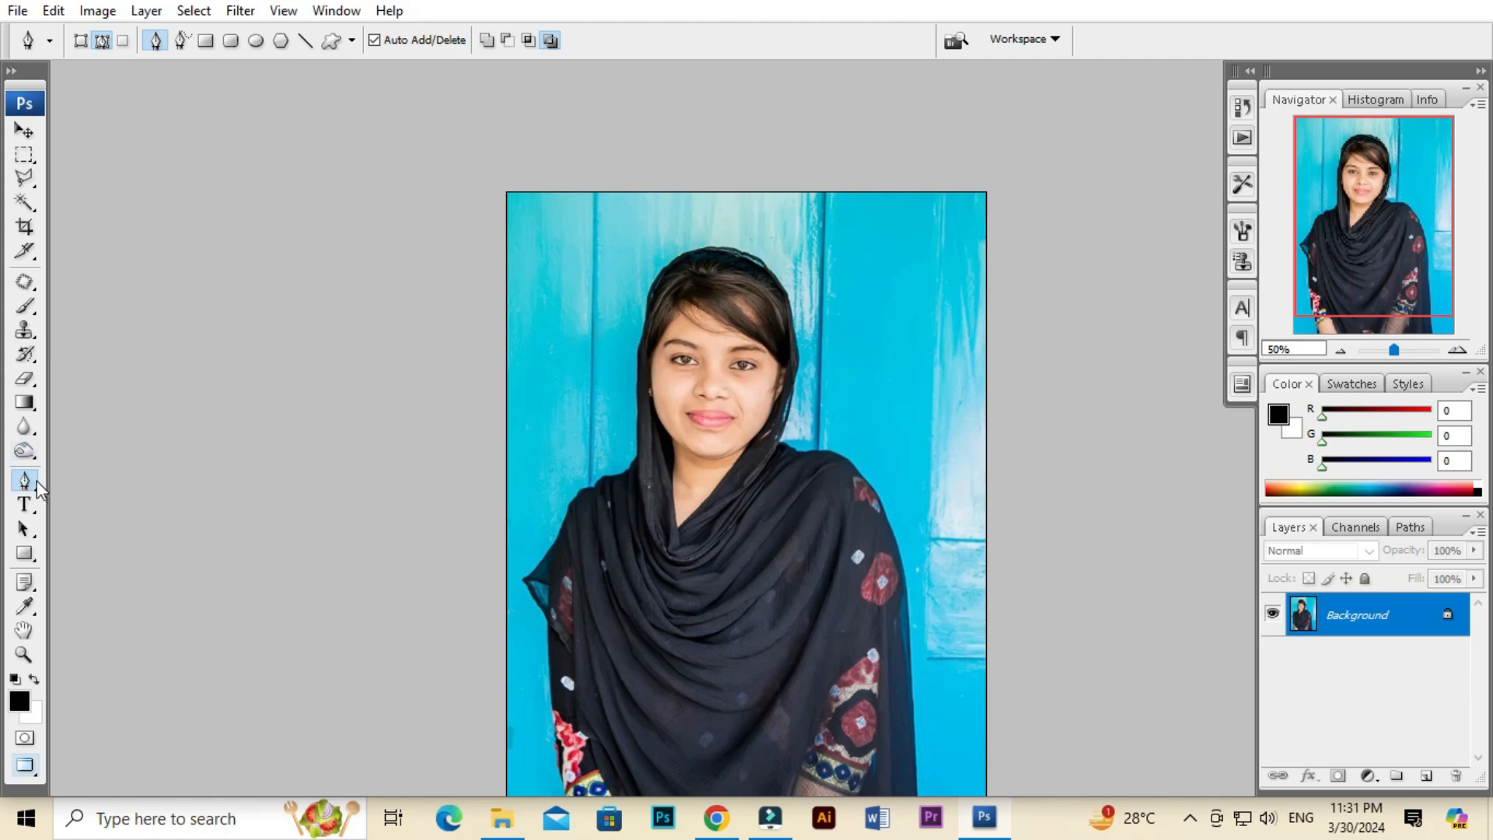
scroll(661, 447, "up", 17)
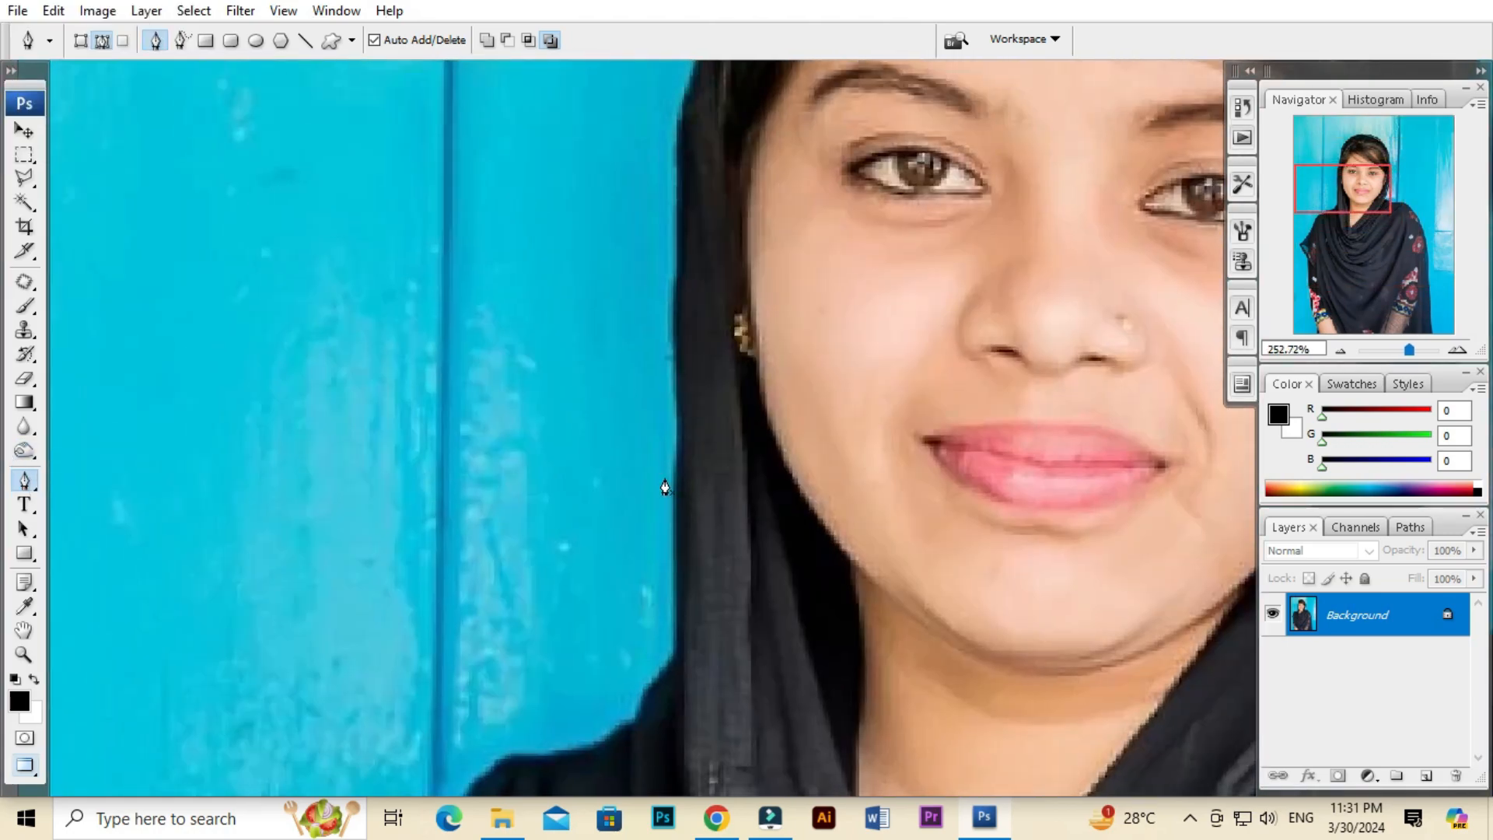
left_click_drag(679, 448, 685, 539)
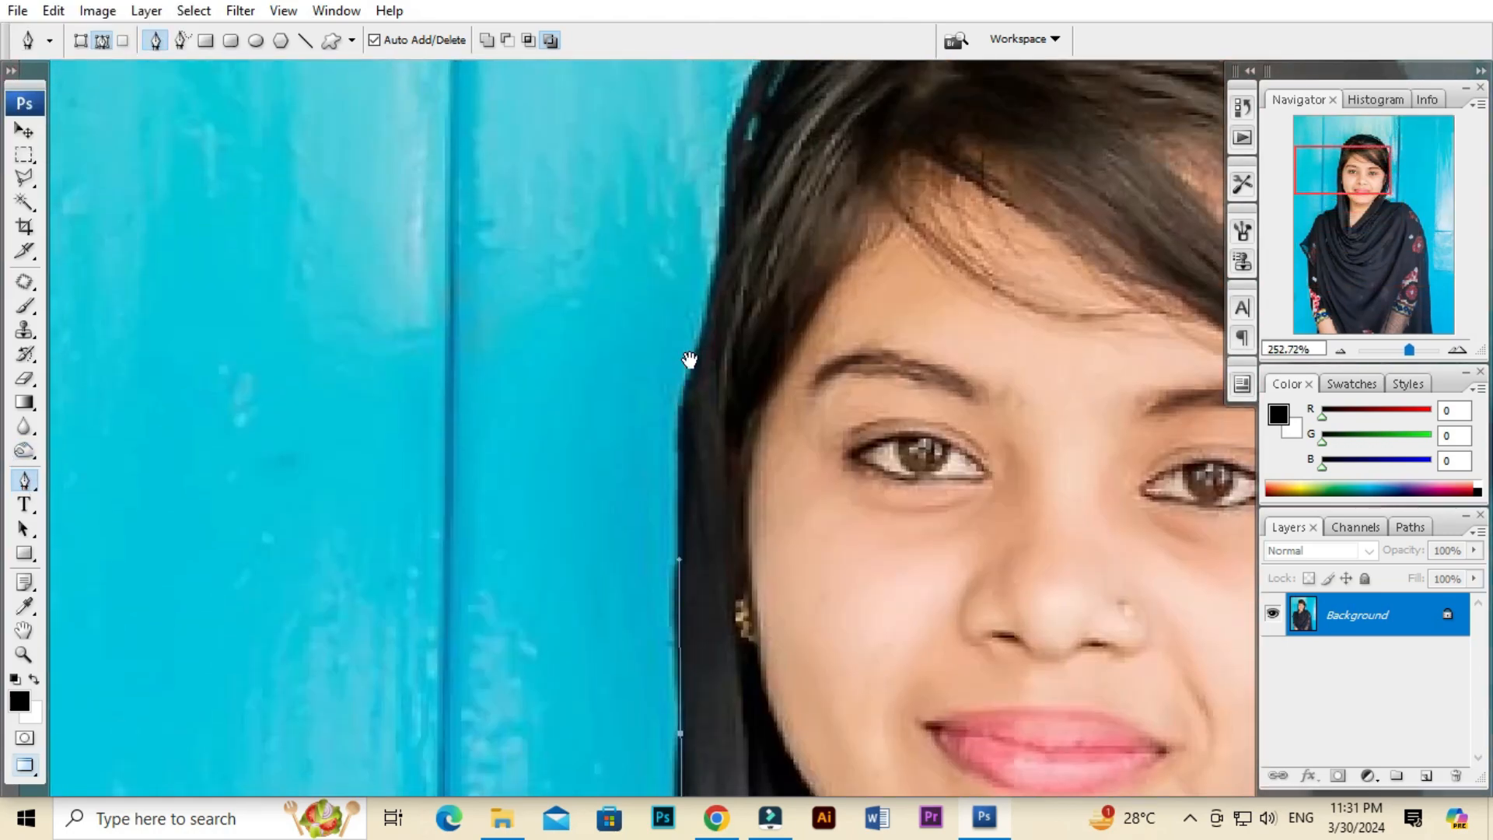
left_click_drag(693, 365, 731, 275)
left_click_drag(740, 261, 703, 407)
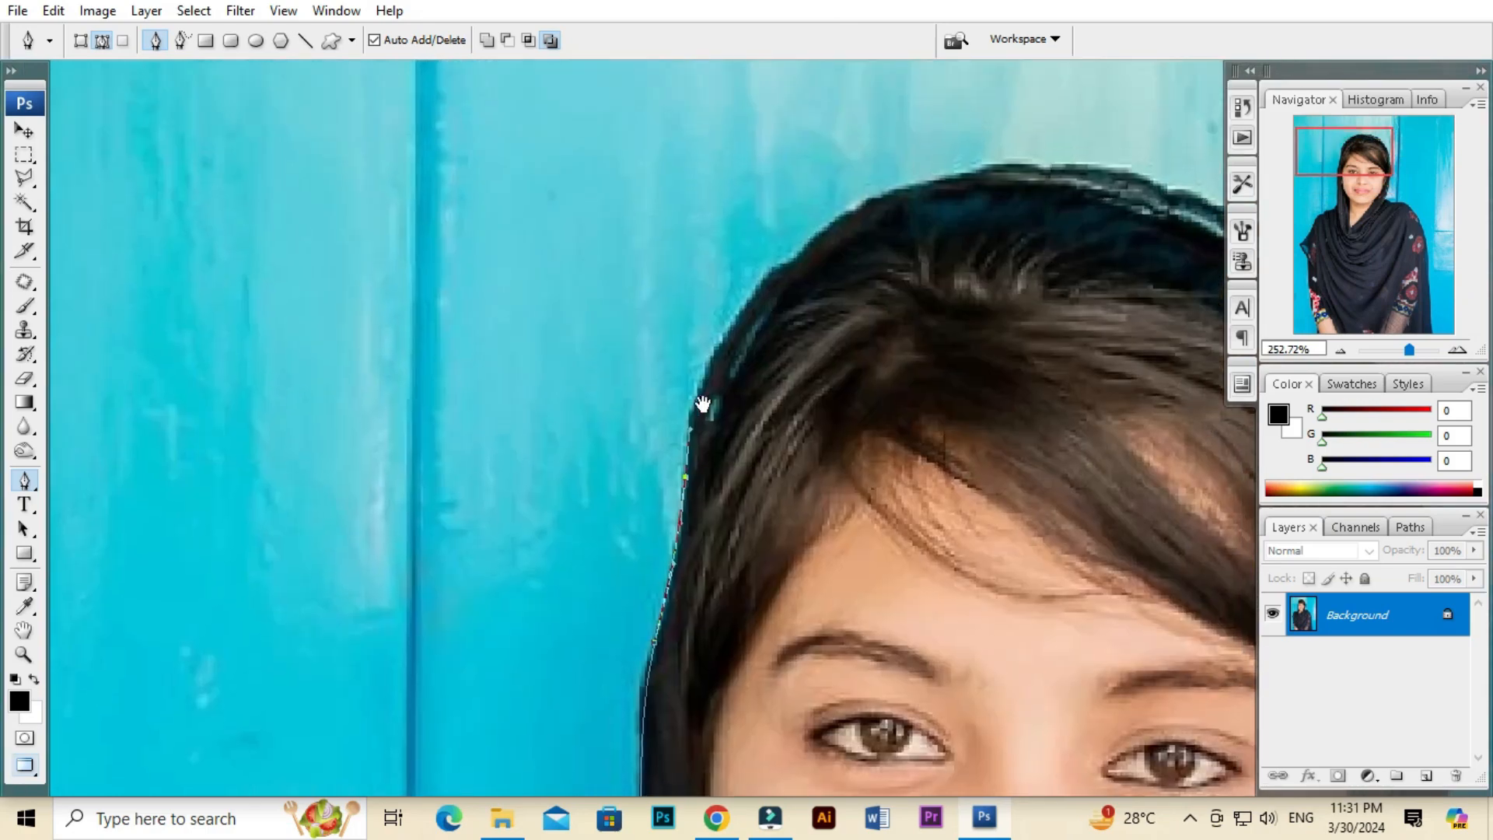
left_click_drag(790, 250, 865, 196)
left_click_drag(952, 180, 850, 170)
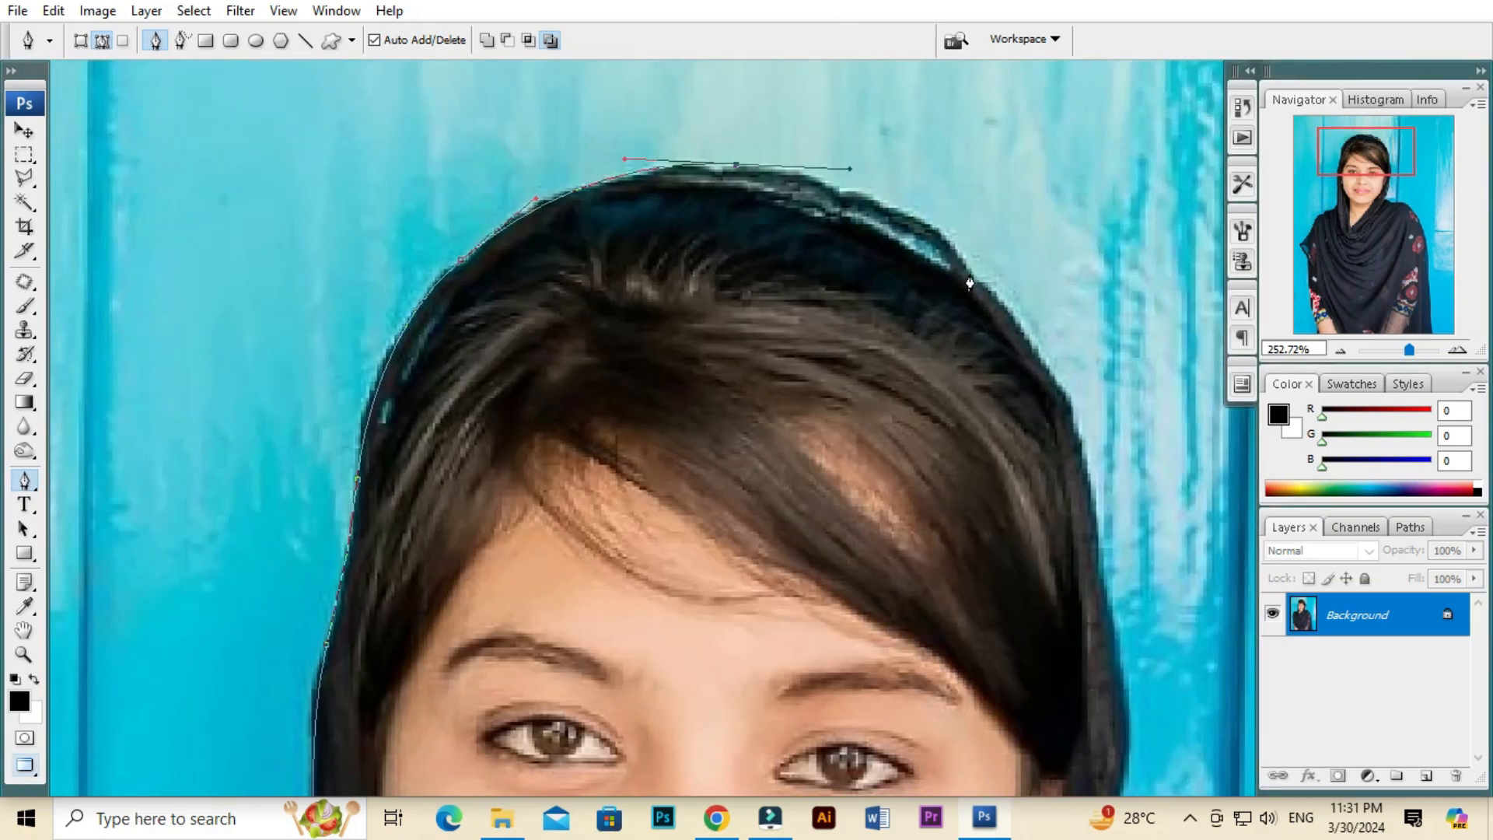
Continue the pen path from the crown down the right side of the scarf to chin level
left_click_drag(985, 298, 1032, 338)
left_click_drag(1063, 413, 931, 242)
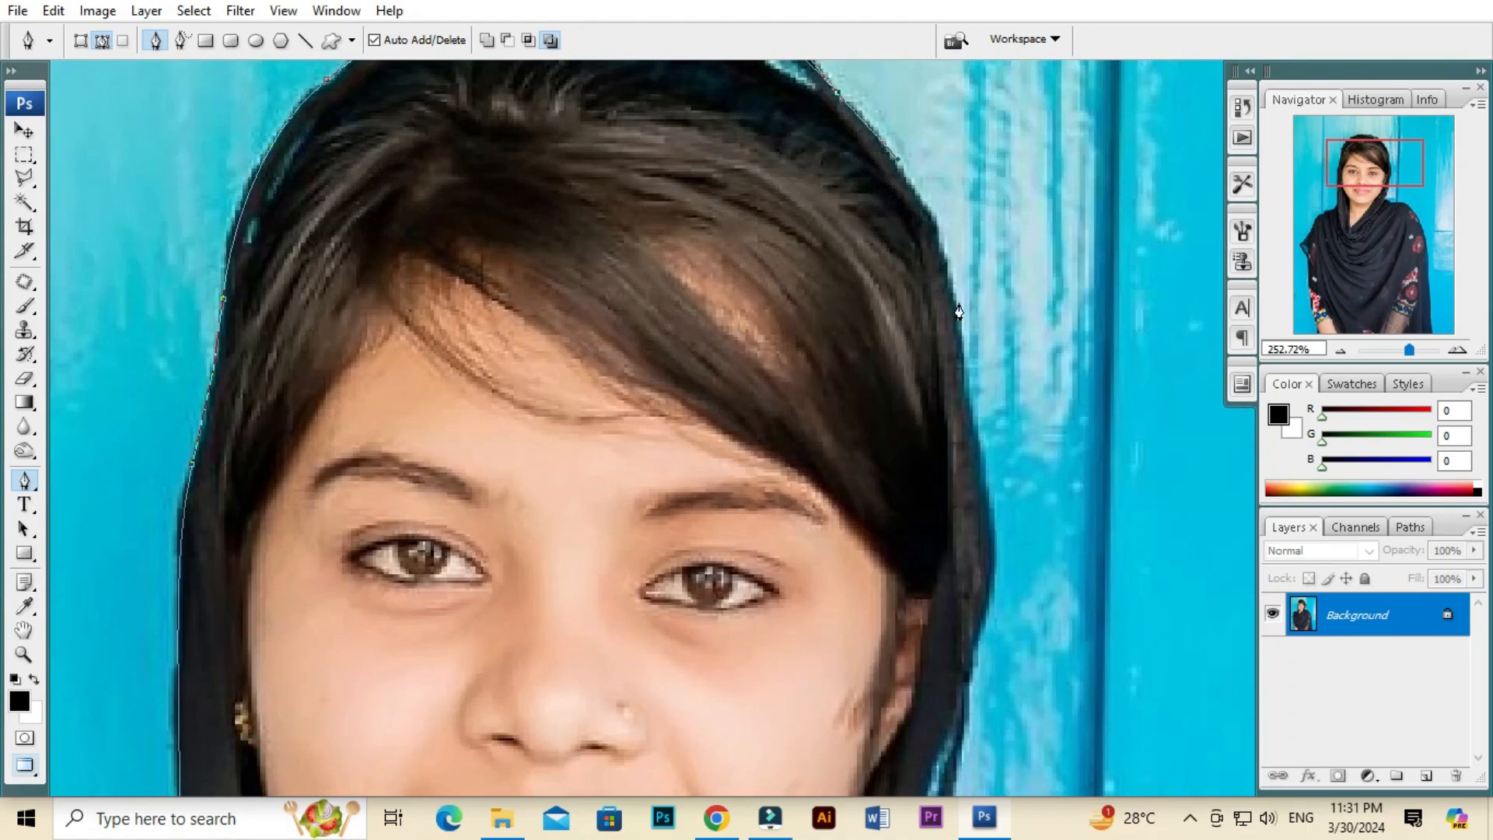
left_click_drag(959, 314, 970, 425)
left_click_drag(978, 527, 962, 389)
left_click_drag(943, 457, 958, 278)
left_click_drag(947, 352, 935, 416)
left_click_drag(919, 455, 957, 260)
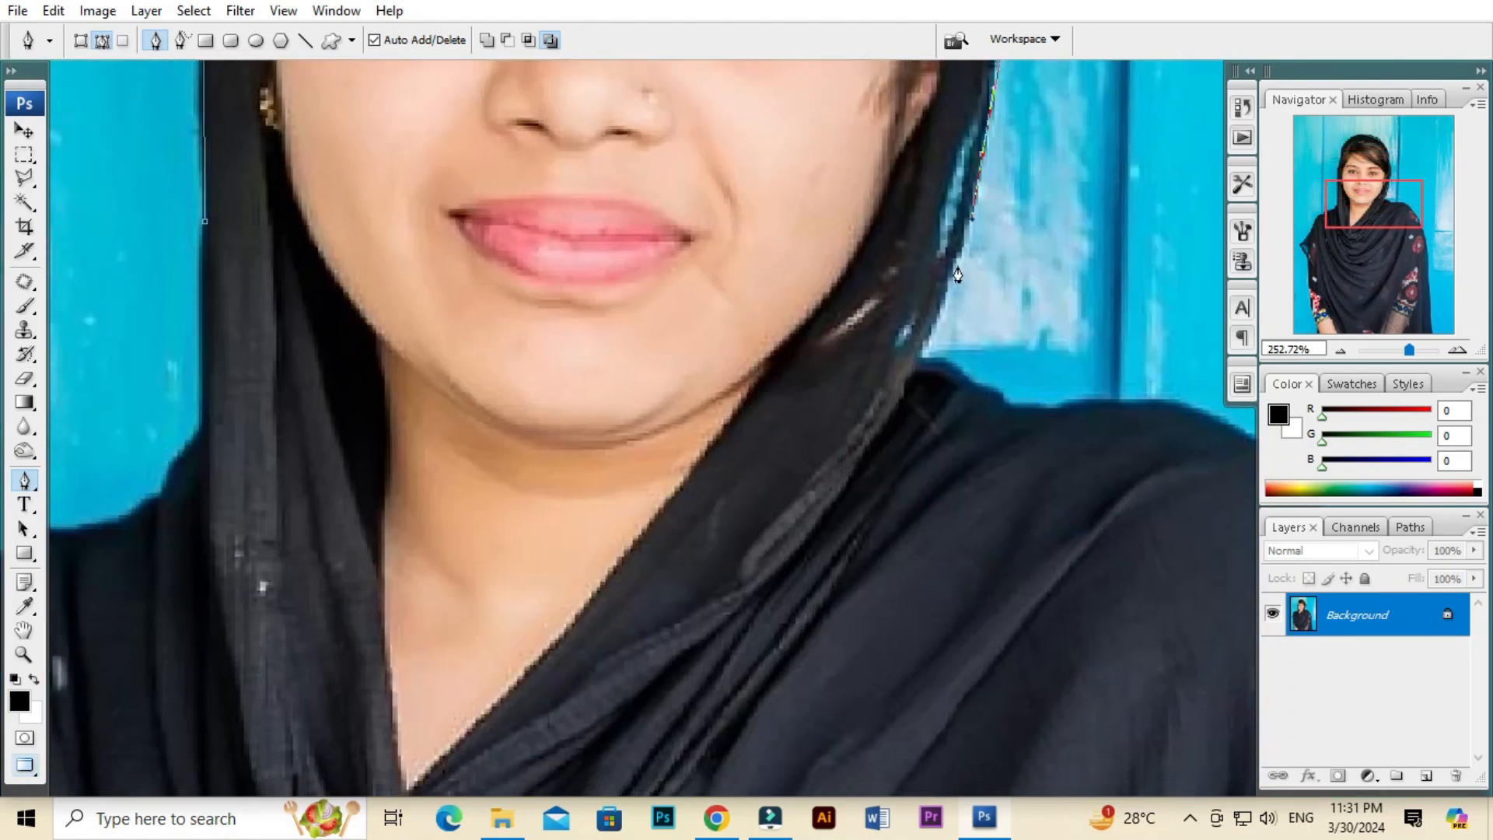
Trace the pen path over the right shoulder and down the shawl's outer edge to the photo's lower edge
mouse_move(918, 364)
left_mouse_down()
mouse_move(818, 307)
mouse_move(895, 380)
left_mouse_up()
left_click_drag(1112, 405, 824, 346)
left_click_drag(884, 350, 931, 280)
left_click_drag(990, 436, 1013, 498)
left_click_drag(1034, 661, 944, 348)
left_click_drag(1020, 537, 1027, 614)
left_click_drag(996, 684, 964, 331)
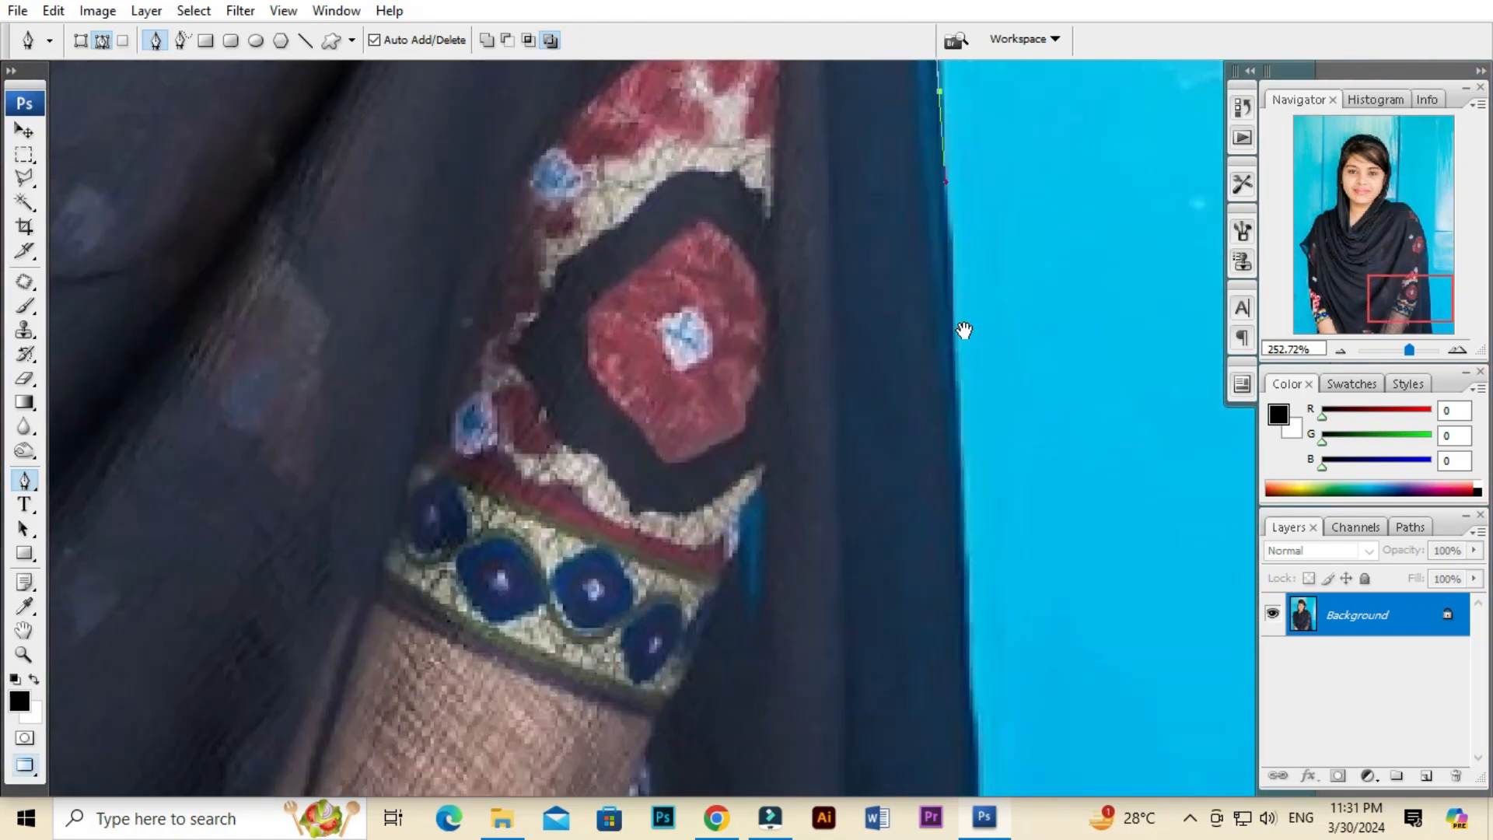
left_click_drag(966, 497, 969, 552)
left_click_drag(986, 738, 958, 291)
left_click(960, 519)
Carry the pen path outside the photo, around its lower-right corner and up past the upper-right corner
scroll(959, 518, "down", 9)
left_click_drag(947, 364, 817, 523)
left_click_drag(956, 693, 1000, 627)
left_click_drag(912, 233, 933, 407)
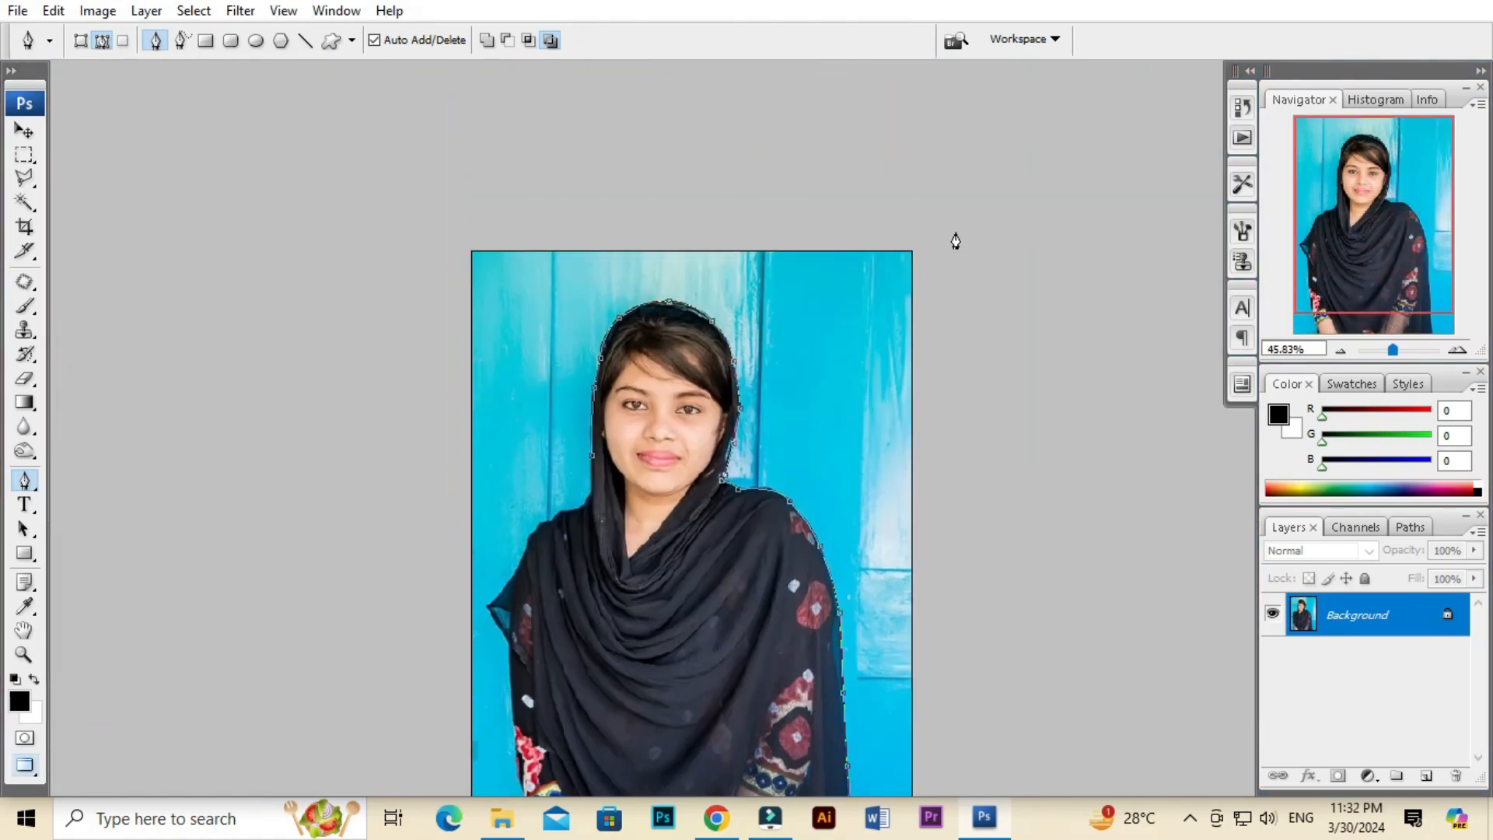
left_click_drag(923, 464, 910, 258)
key("ctrl+z")
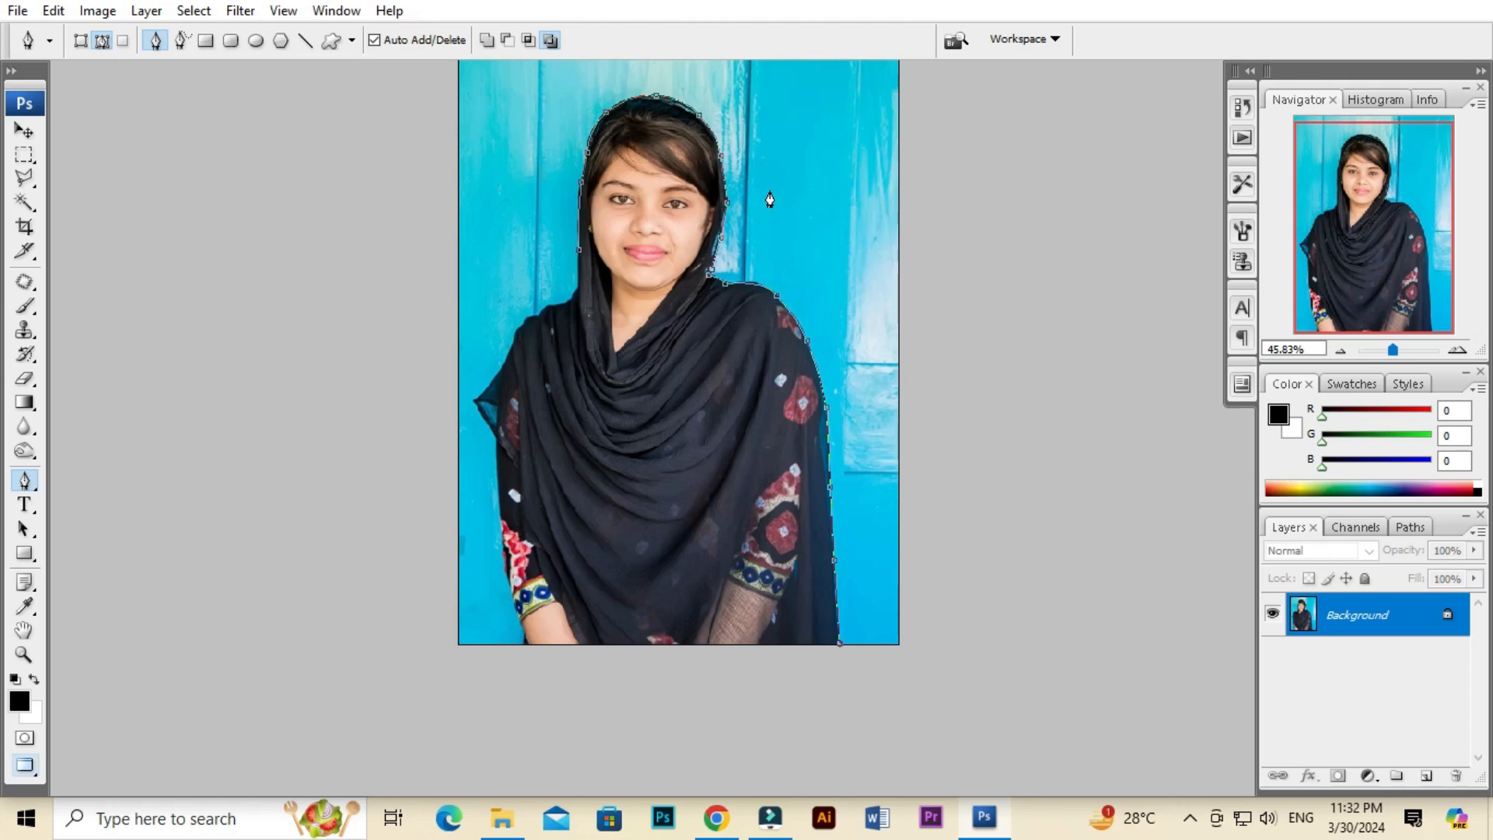
left_click_drag(936, 608, 921, 535)
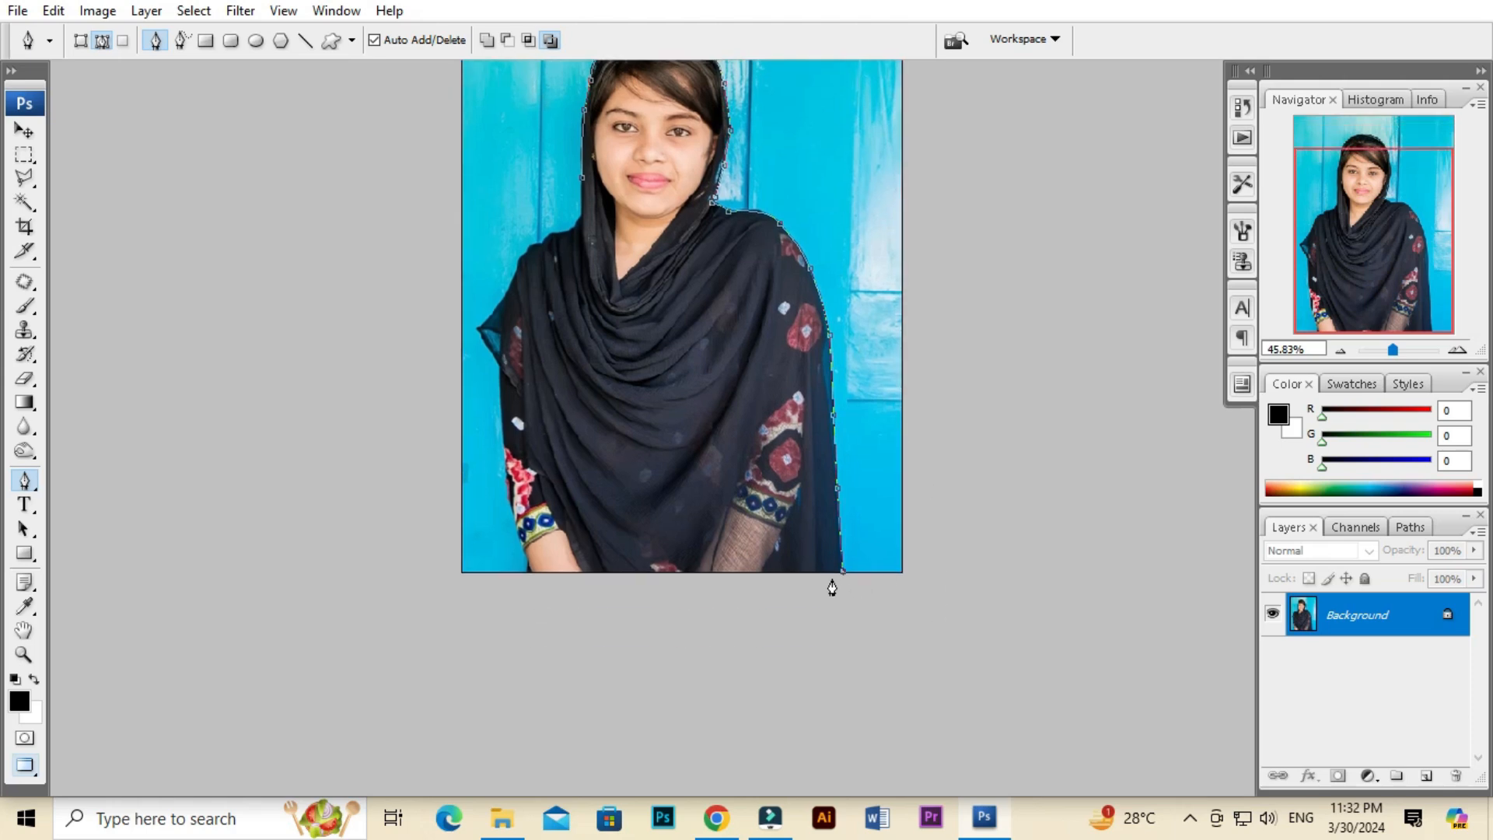
left_click_drag(937, 592, 965, 569)
left_click_drag(1004, 320, 993, 566)
left_click(894, 167)
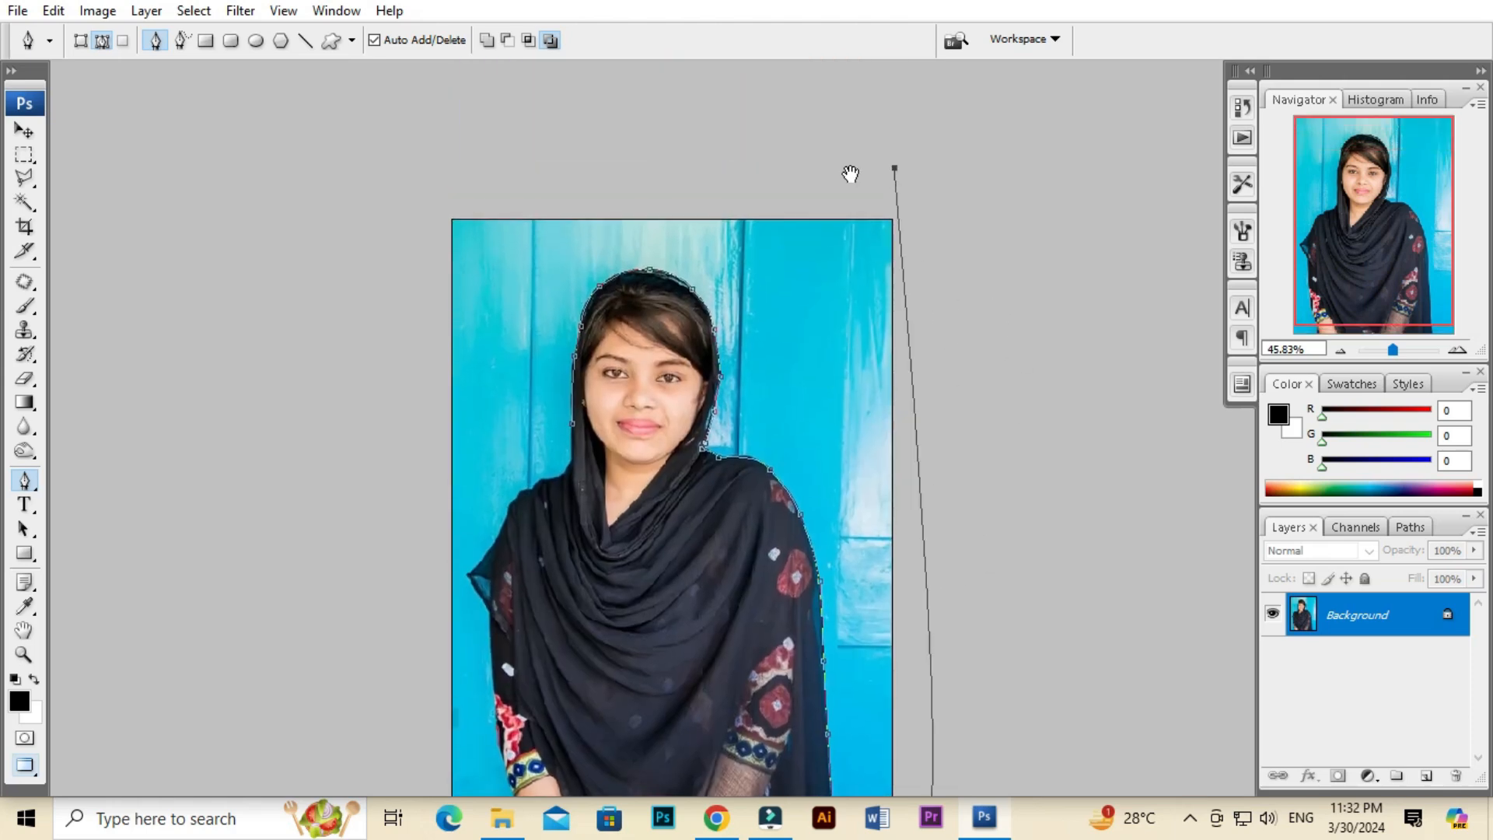
Route the pen path above the photo and down outside its left side to below the lower-left corner
left_click_drag(850, 173, 1016, 137)
left_click_drag(550, 151, 551, 203)
left_click_drag(550, 331, 570, 76)
left_click(596, 532)
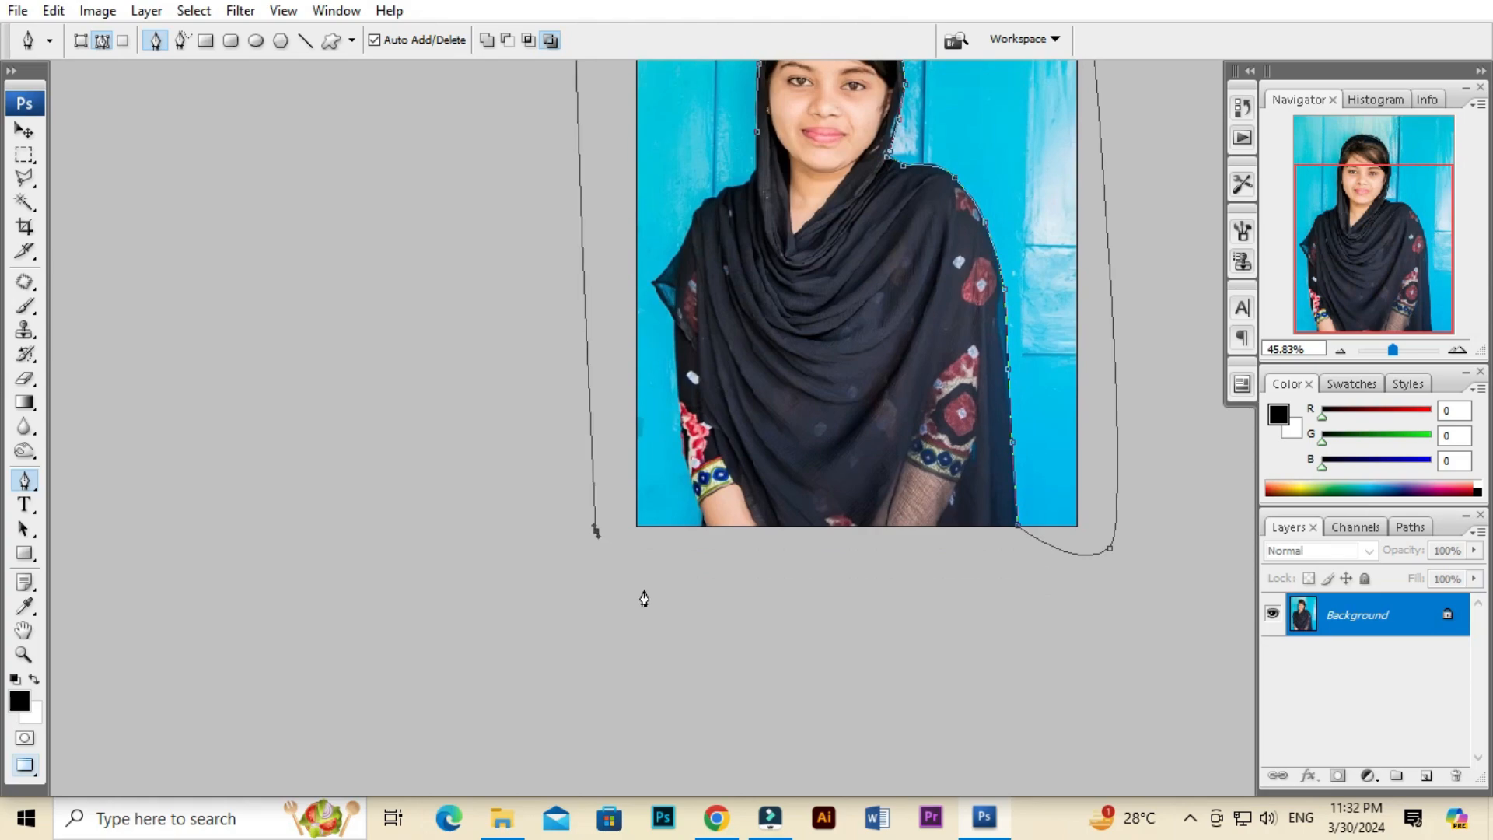
left_click(644, 589)
scroll(693, 558, "up", 6)
left_click_drag(690, 580, 698, 535)
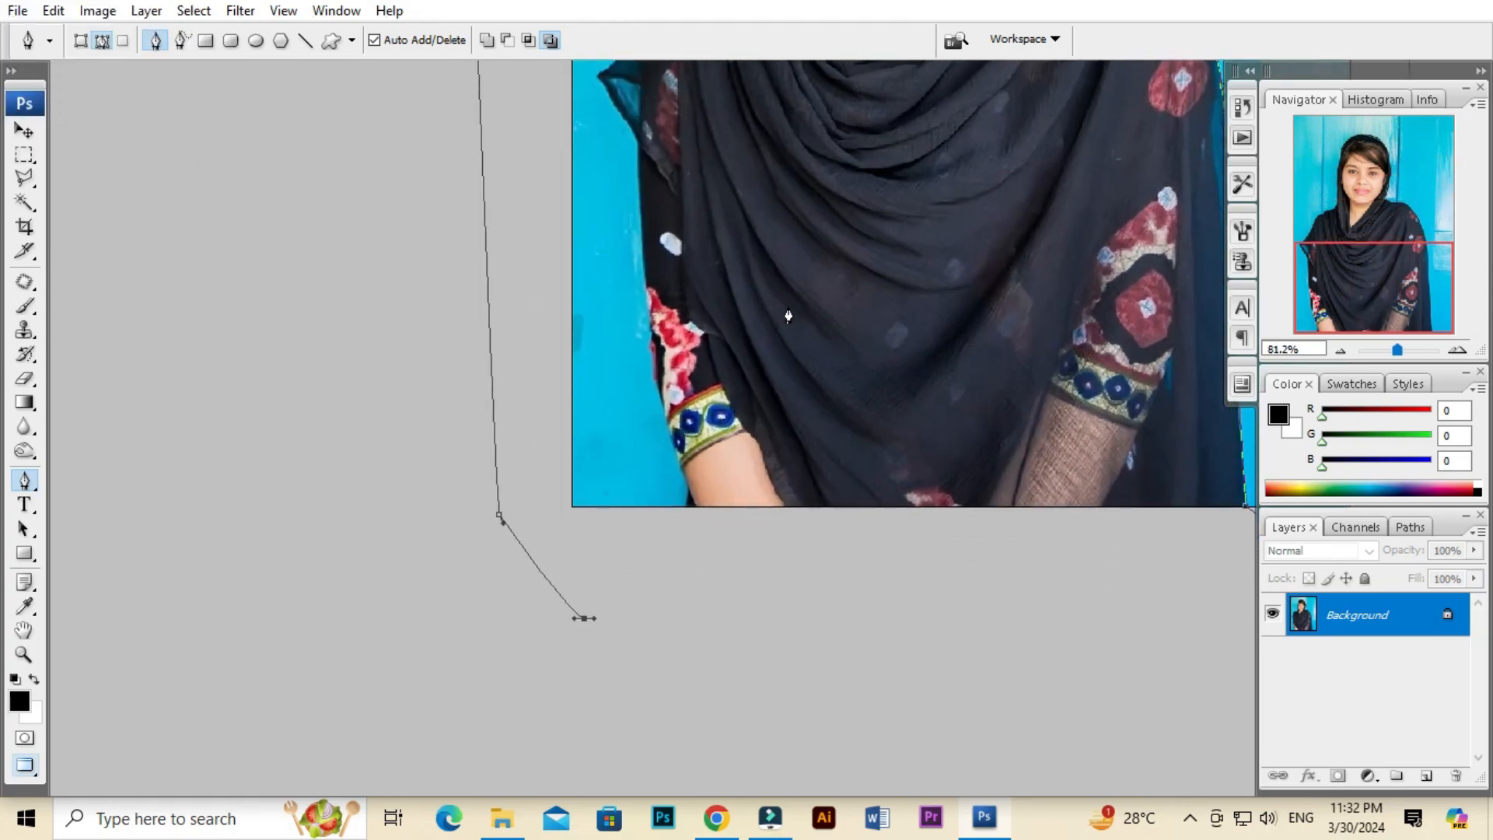
Bring the pen path back to the photo's lower edge and trace the left forearm and embroidered cuff upward
scroll(833, 306, "up", 5)
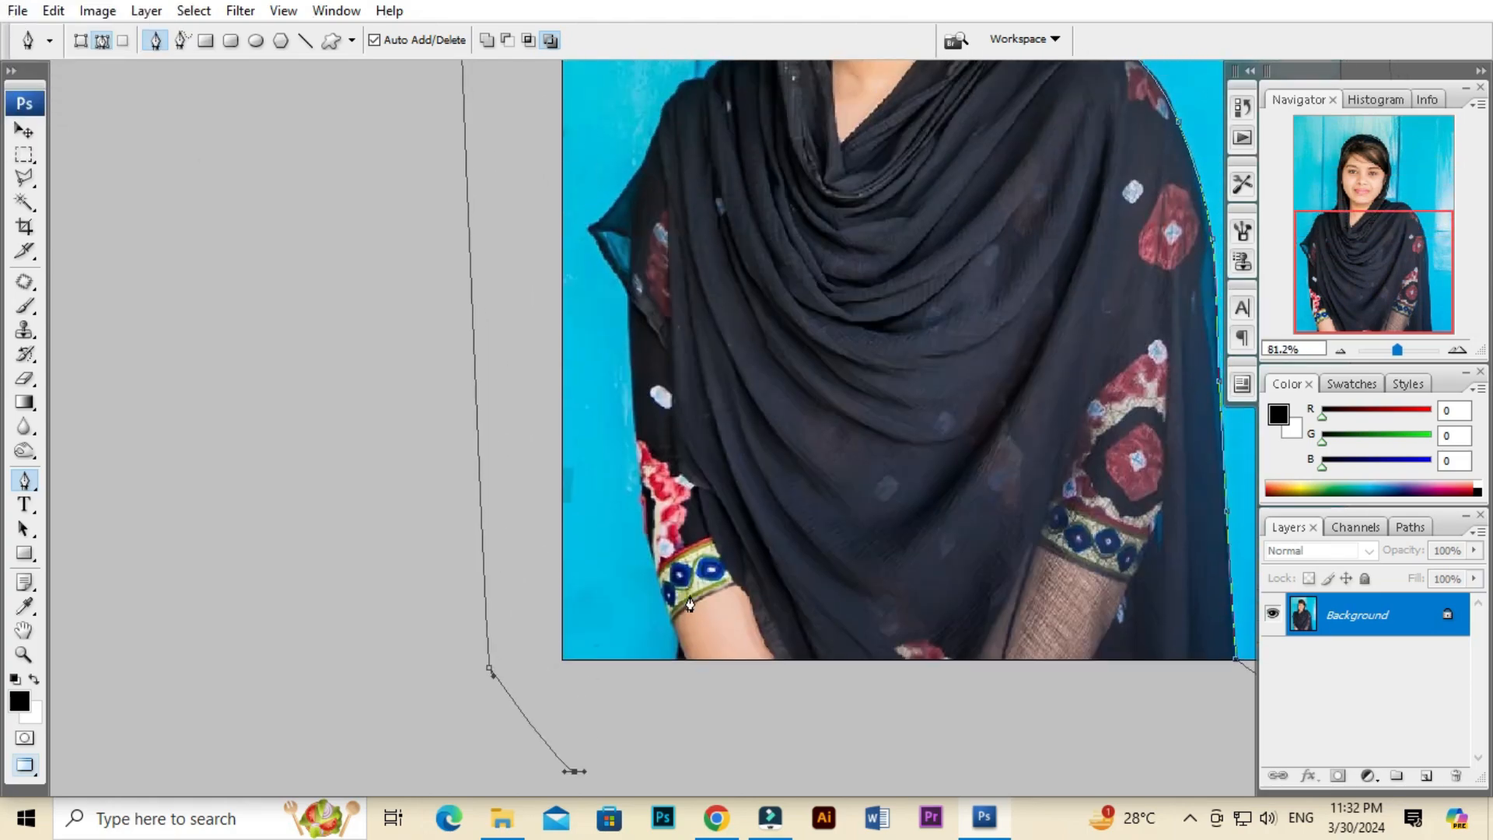
scroll(654, 660, "up", 6)
left_click_drag(684, 665, 661, 505)
scroll(659, 577, "up", 4)
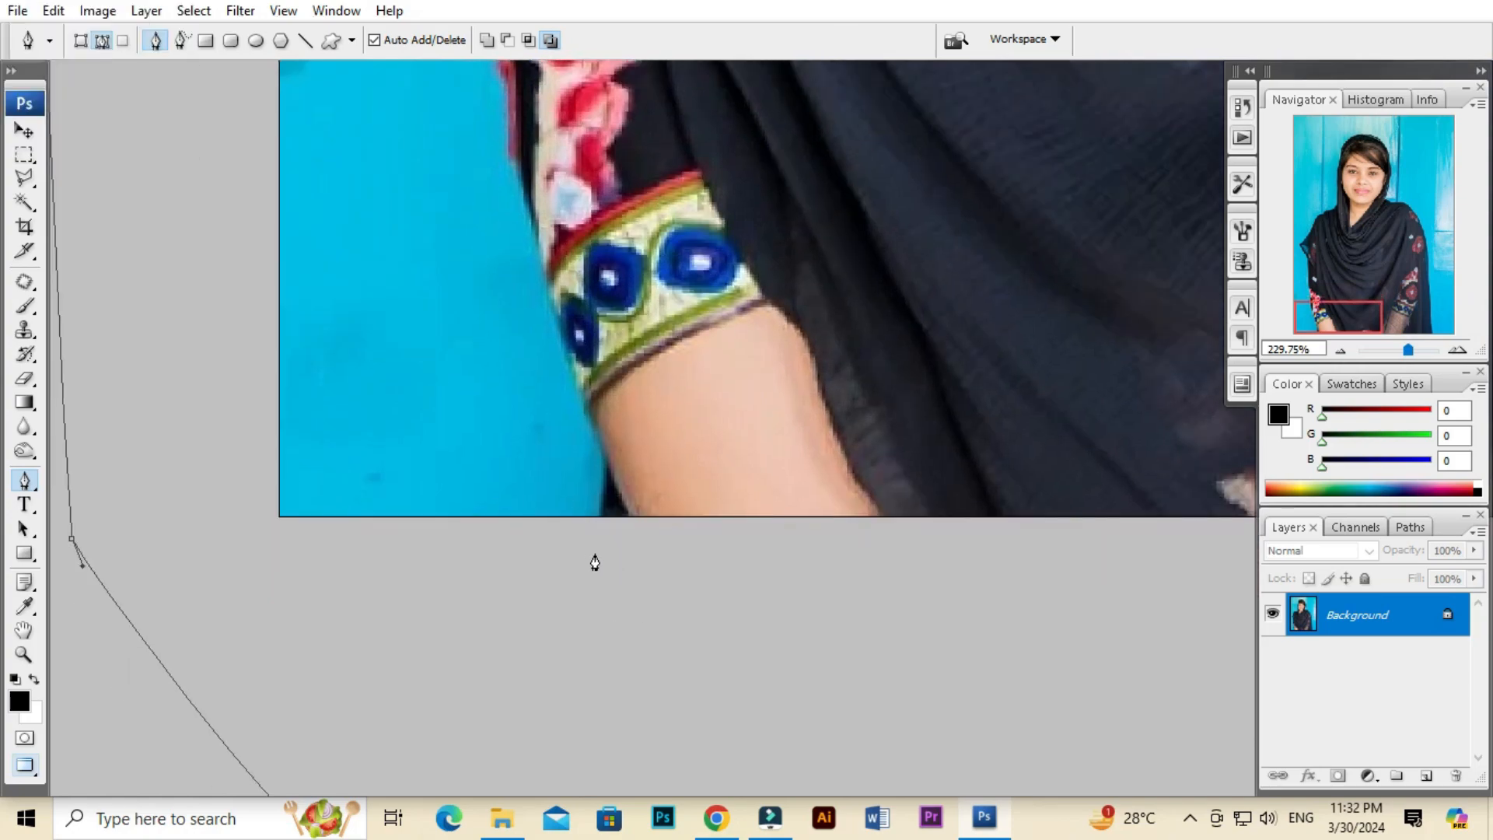
left_click_drag(589, 553, 588, 544)
left_click_drag(572, 336, 641, 535)
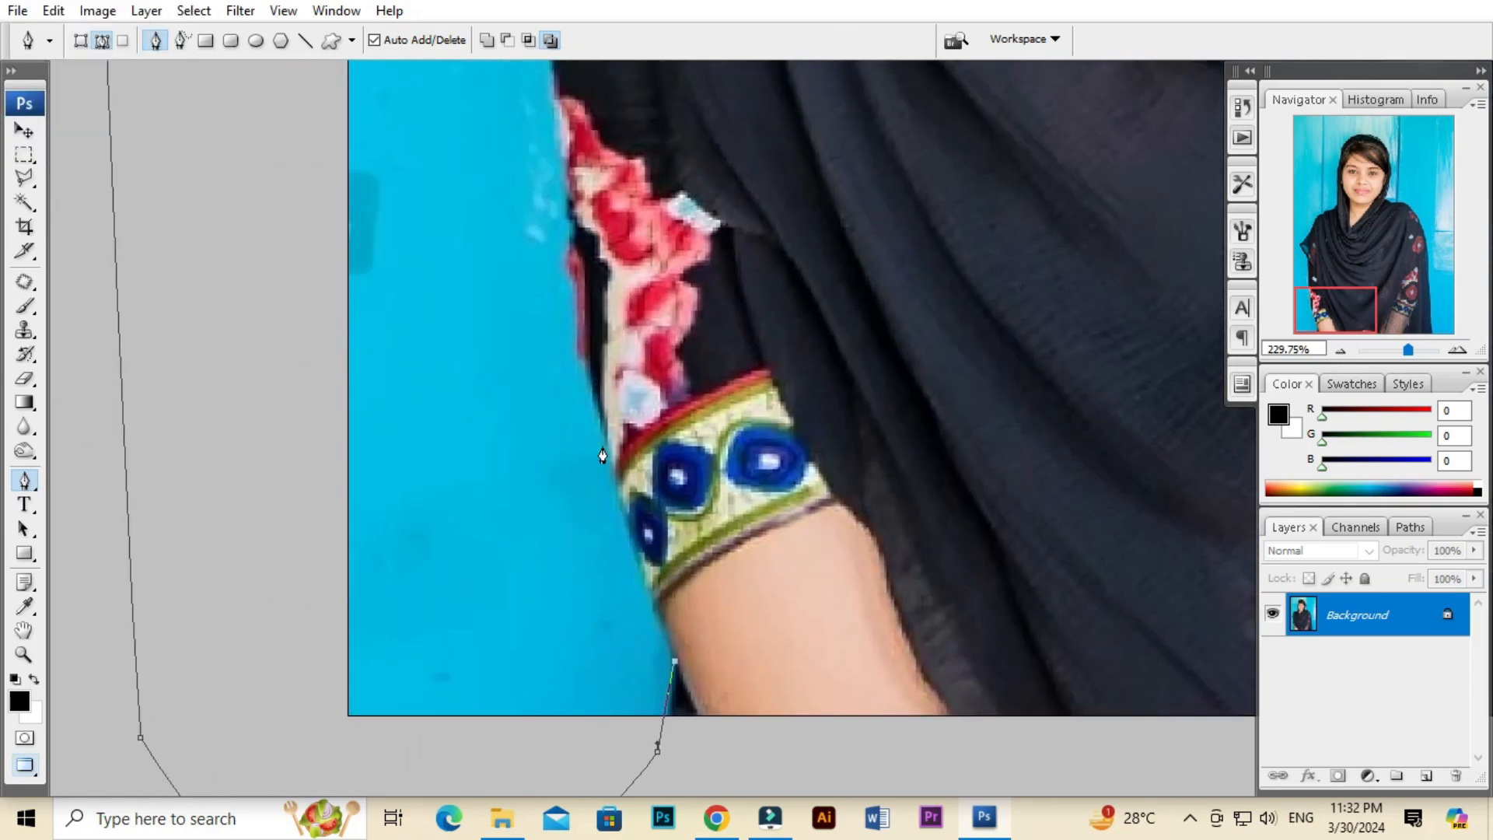
left_click_drag(598, 427, 572, 323)
Trace the left sleeve, shawl corner and shoulder up to the scarf and close the path at its starting point
scroll(592, 350, "up", 10)
scroll(591, 350, "left", 2)
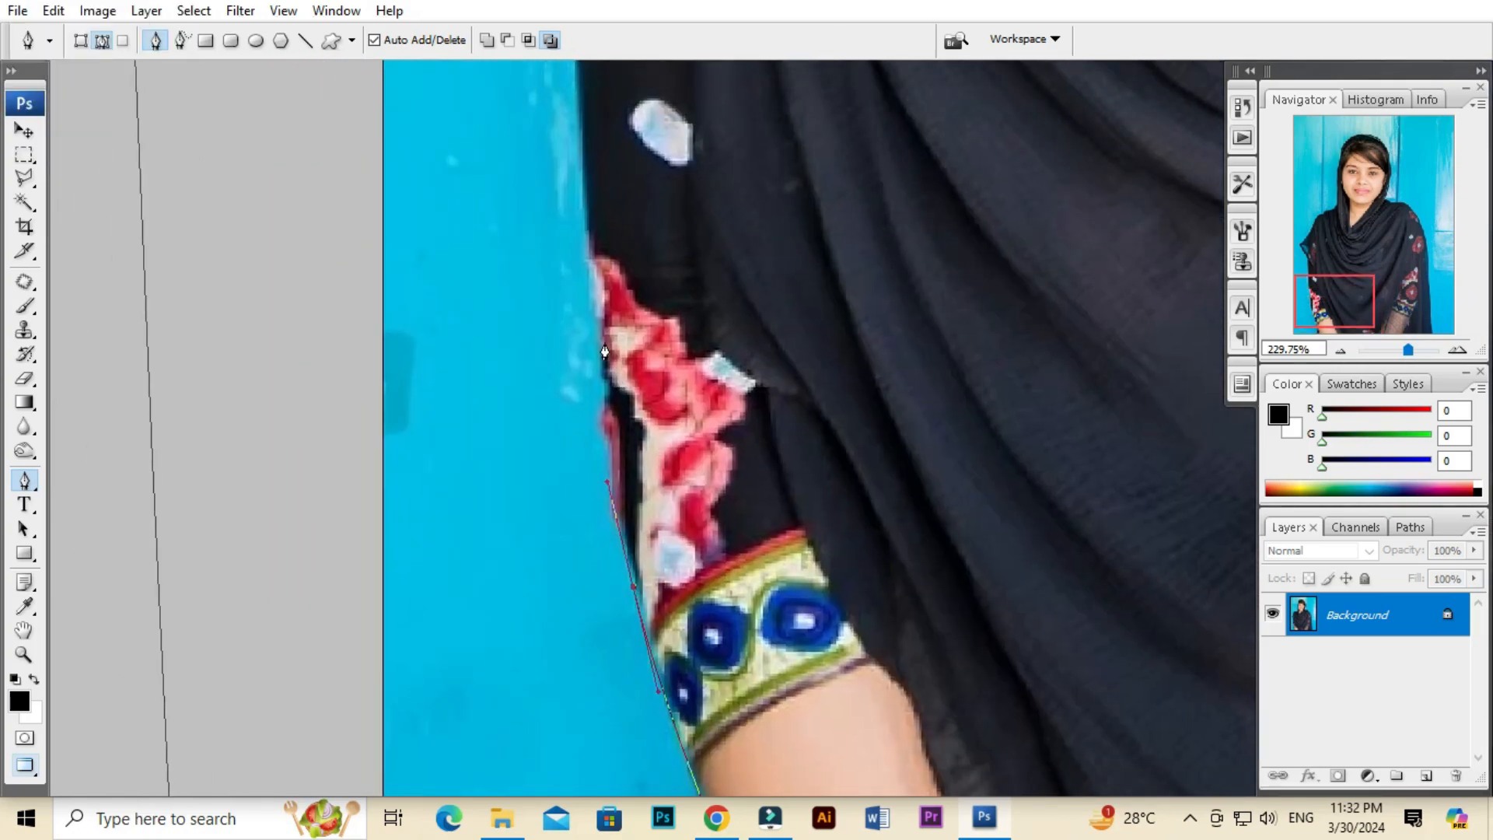
left_click_drag(642, 372, 638, 352)
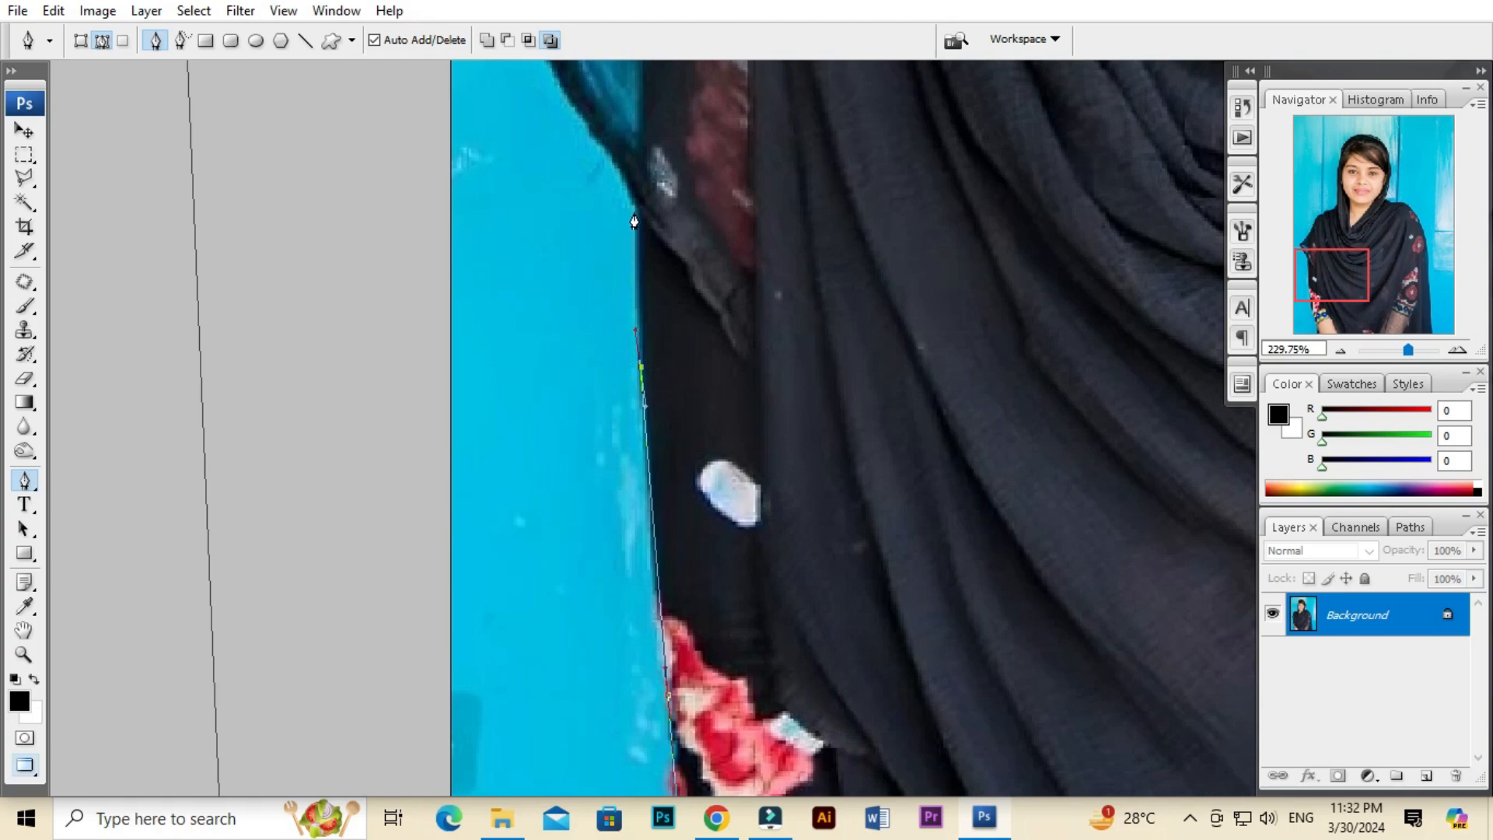
scroll(934, 284, "up", 15)
scroll(934, 285, "right", 2)
left_click(926, 279)
scroll(958, 382, "down", 2)
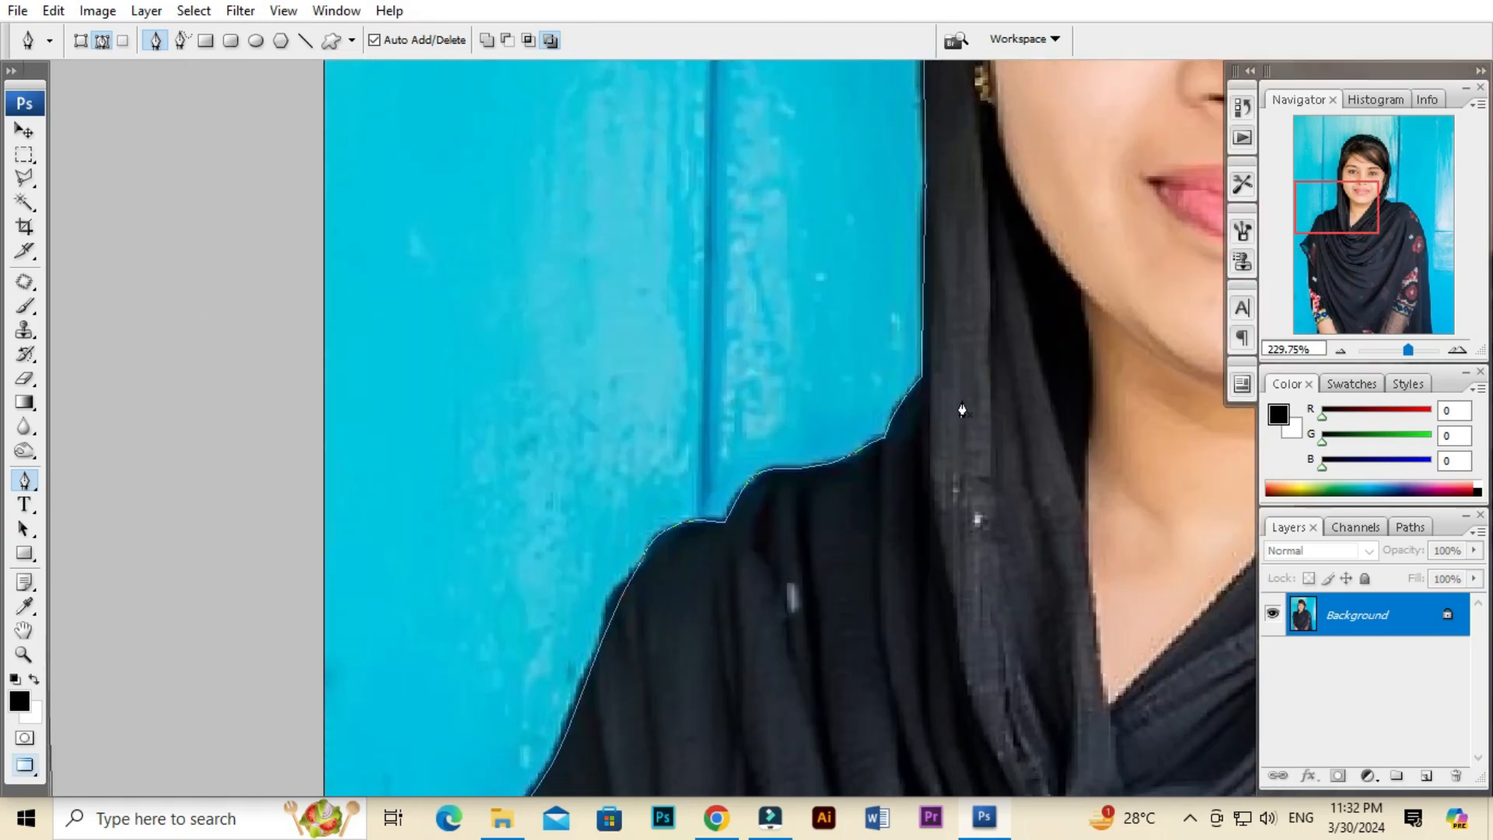
Convert the closed pen path into a selection of the background around the woman
scroll(963, 412, "down", 10)
key("alt+space")
left_click_drag(973, 370, 886, 387)
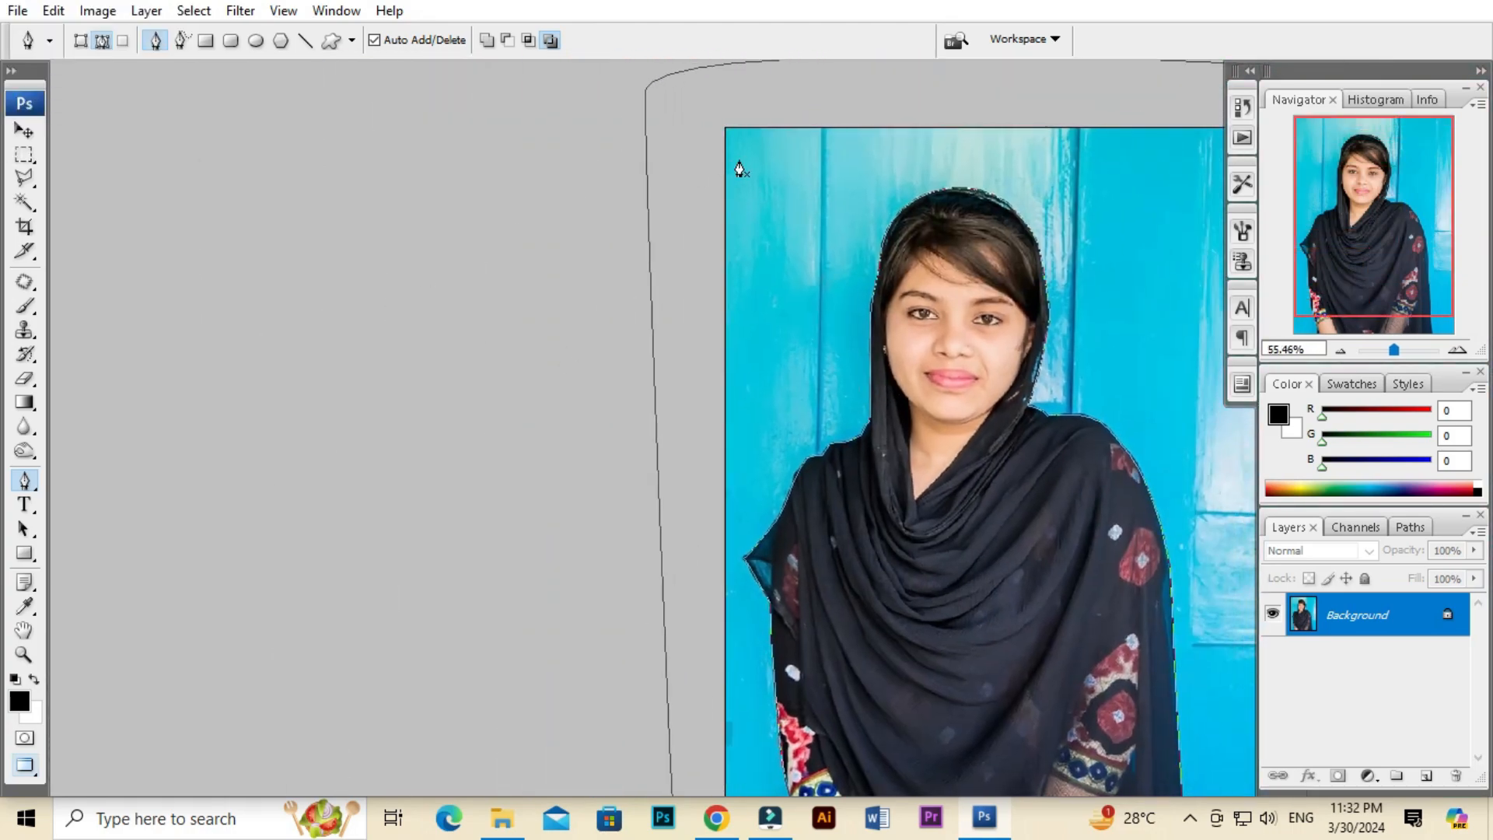
left_click_drag(915, 266, 763, 266)
left_click_drag(850, 360, 731, 230)
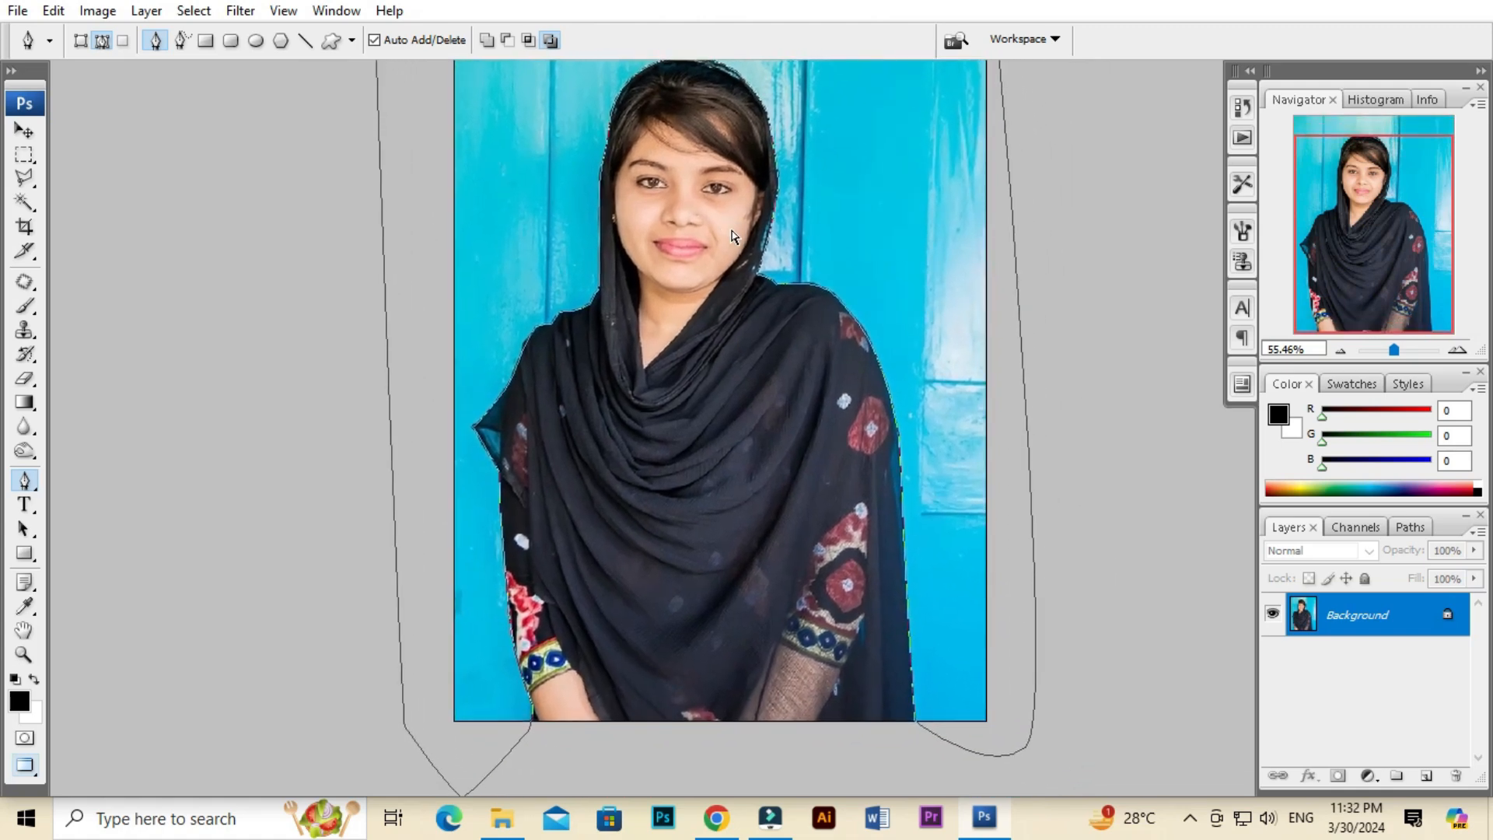
key("ctrl+Return")
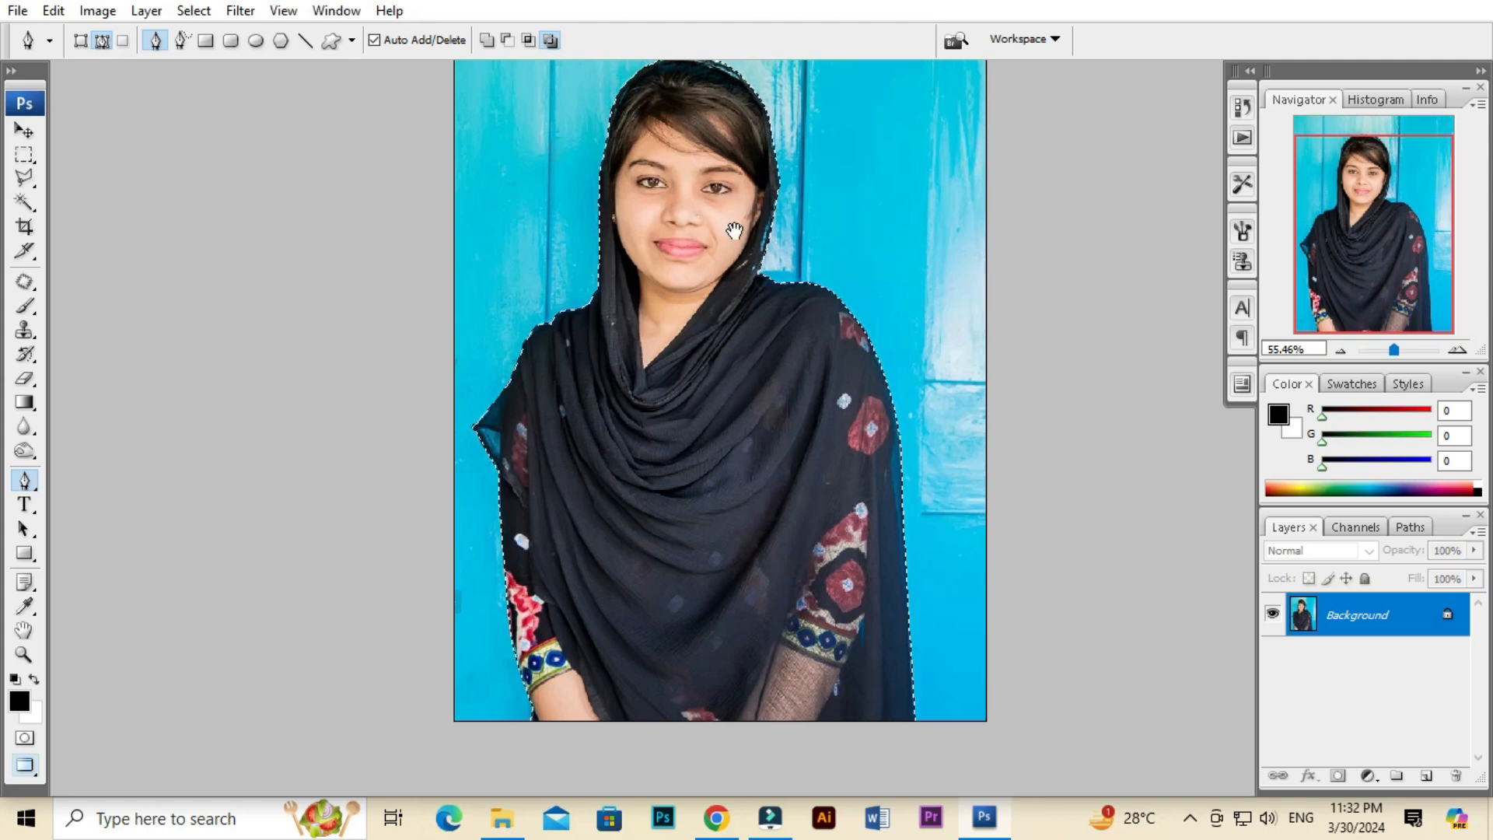
scroll(628, 265, "up", 2)
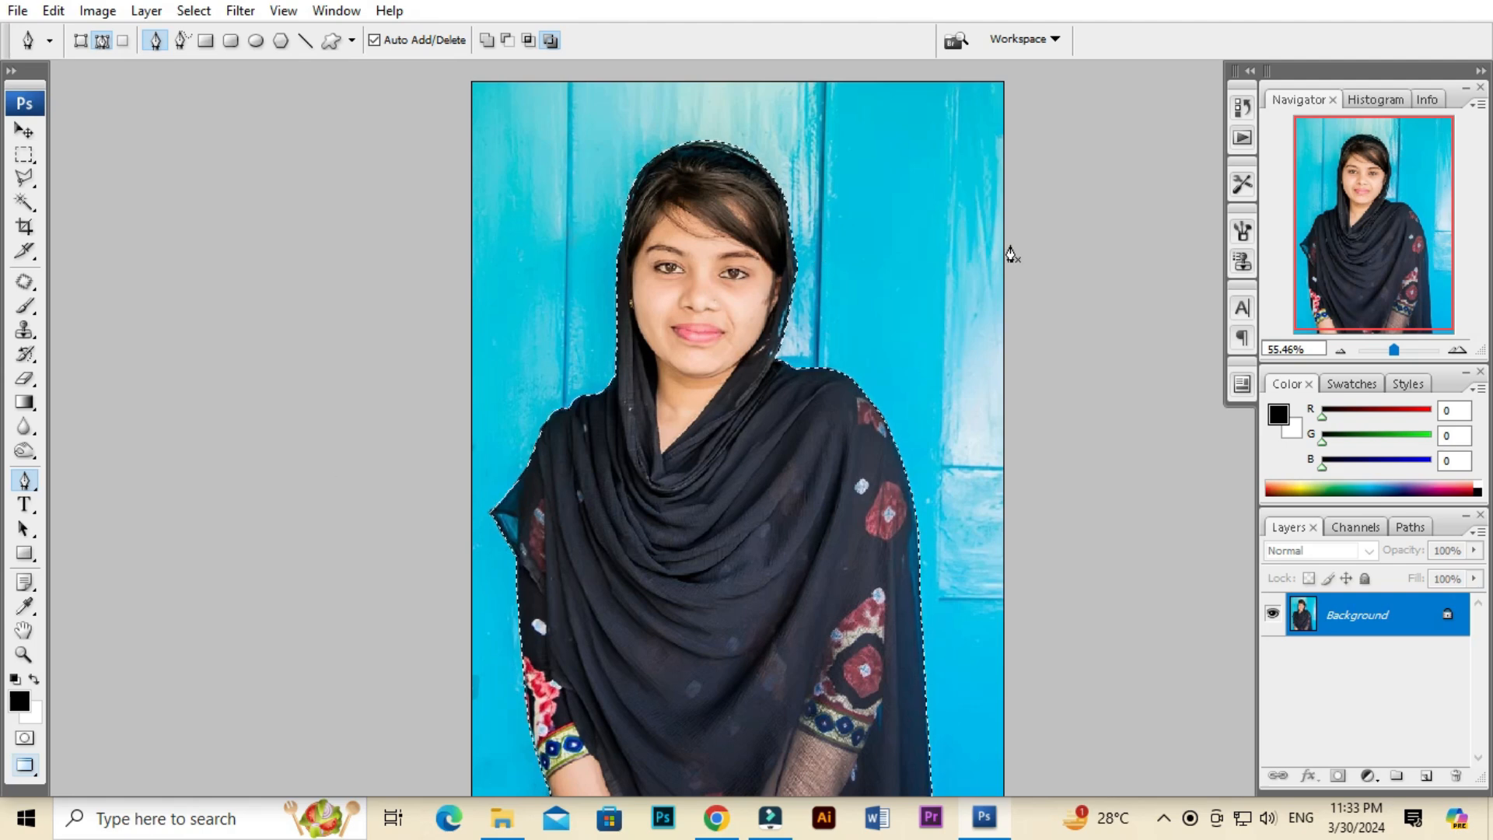
Add a Solid Color fill layer covering the selected background
left_click(1367, 776)
left_click(1369, 776)
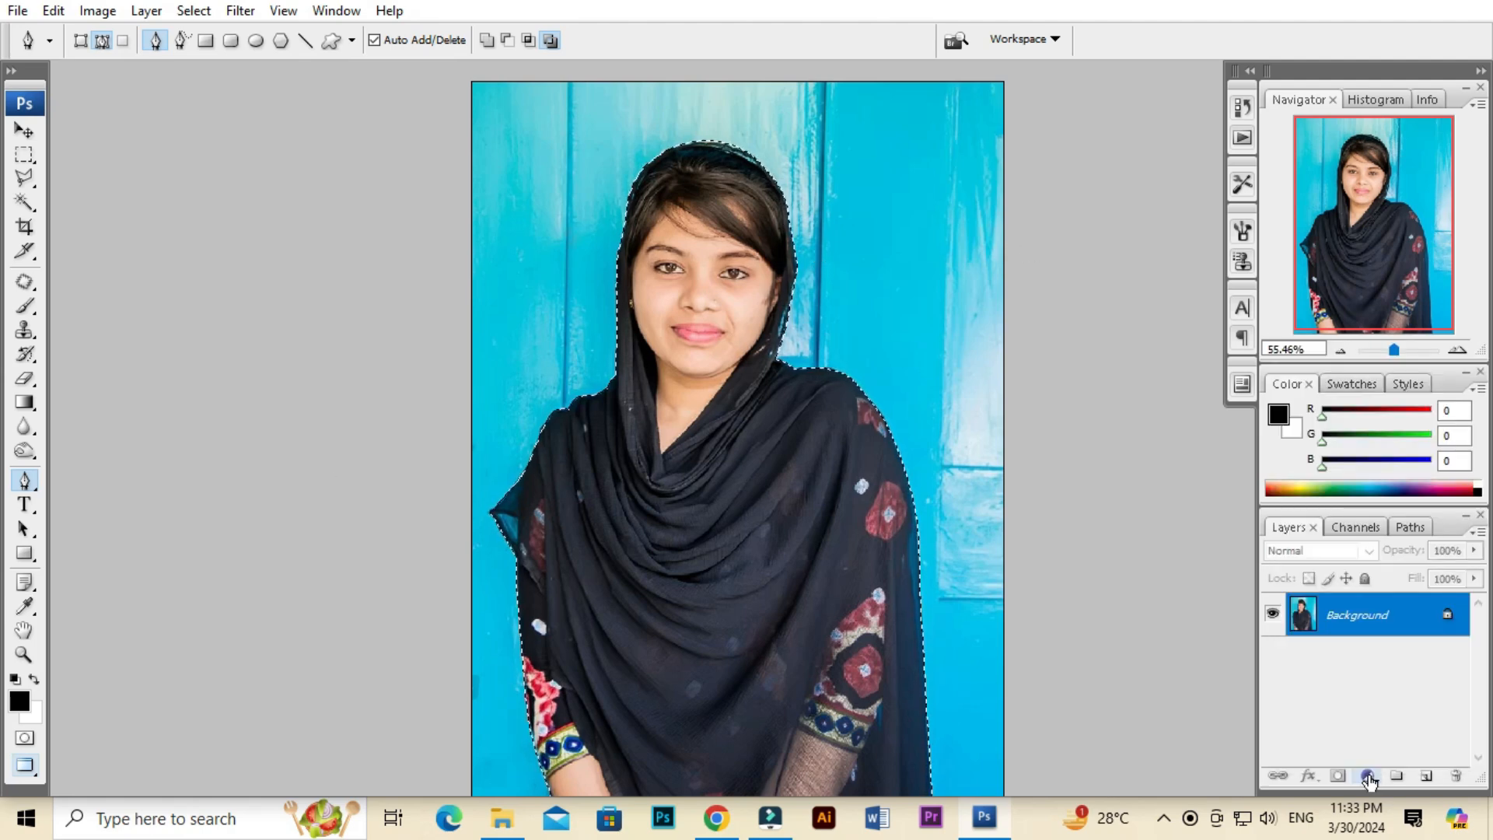
left_click(1369, 776)
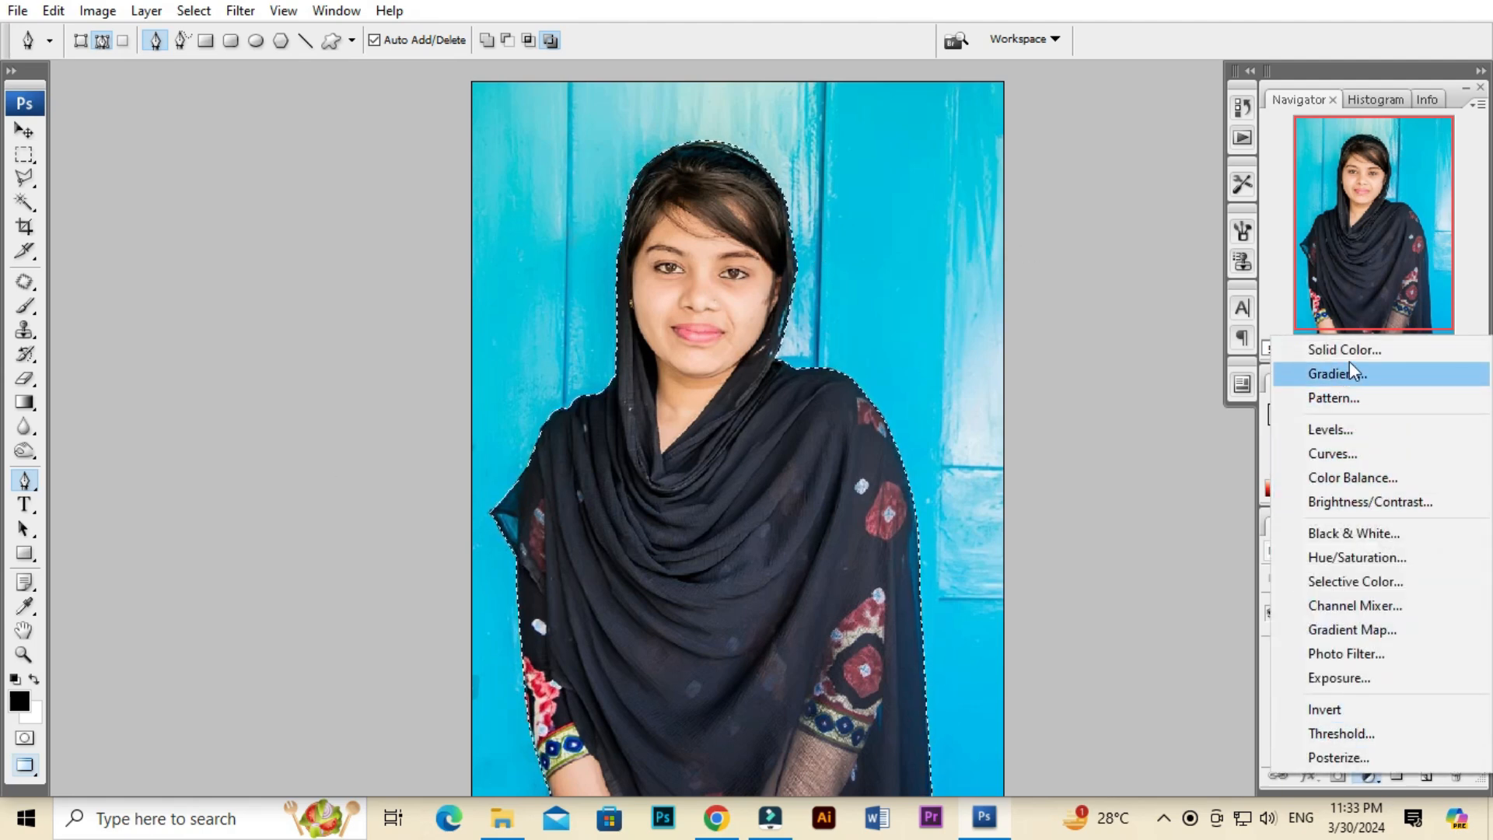
left_click(1367, 777)
left_click(1366, 777)
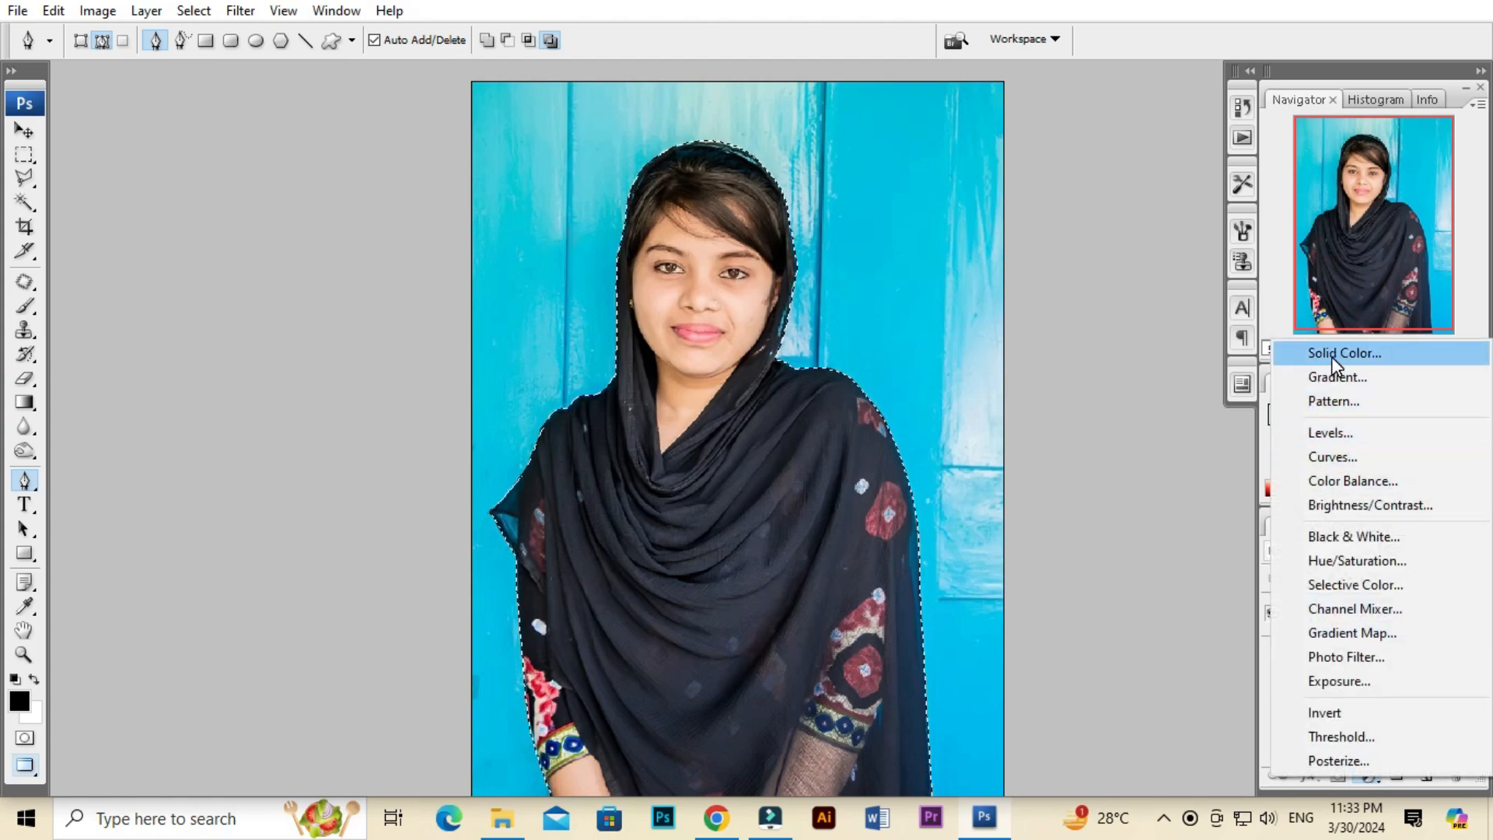
left_click(1369, 354)
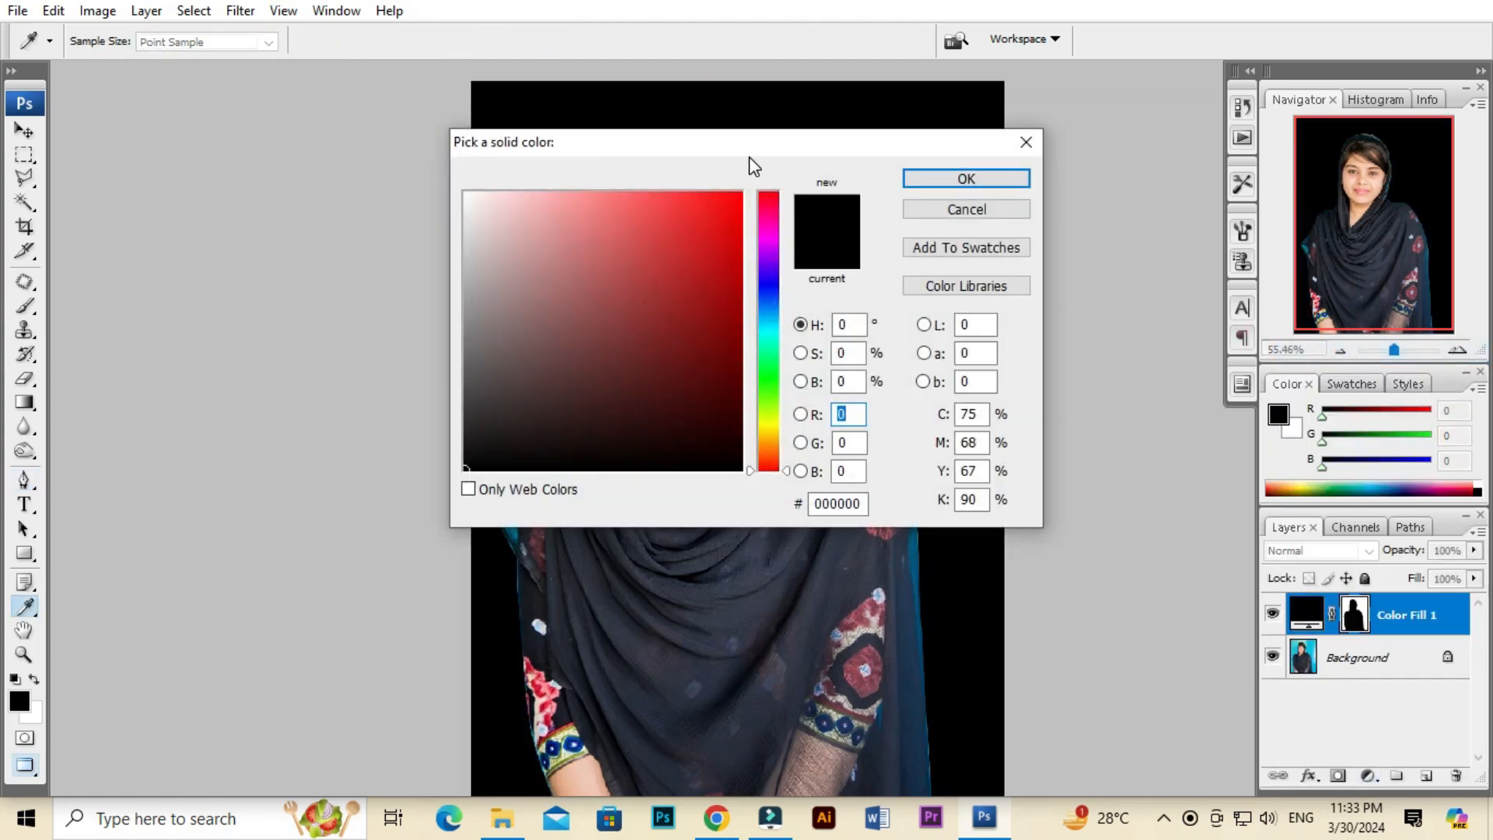
Set the new fill layer's color to bright sky blue 00aeff and accept it
left_click_drag(749, 157, 1197, 213)
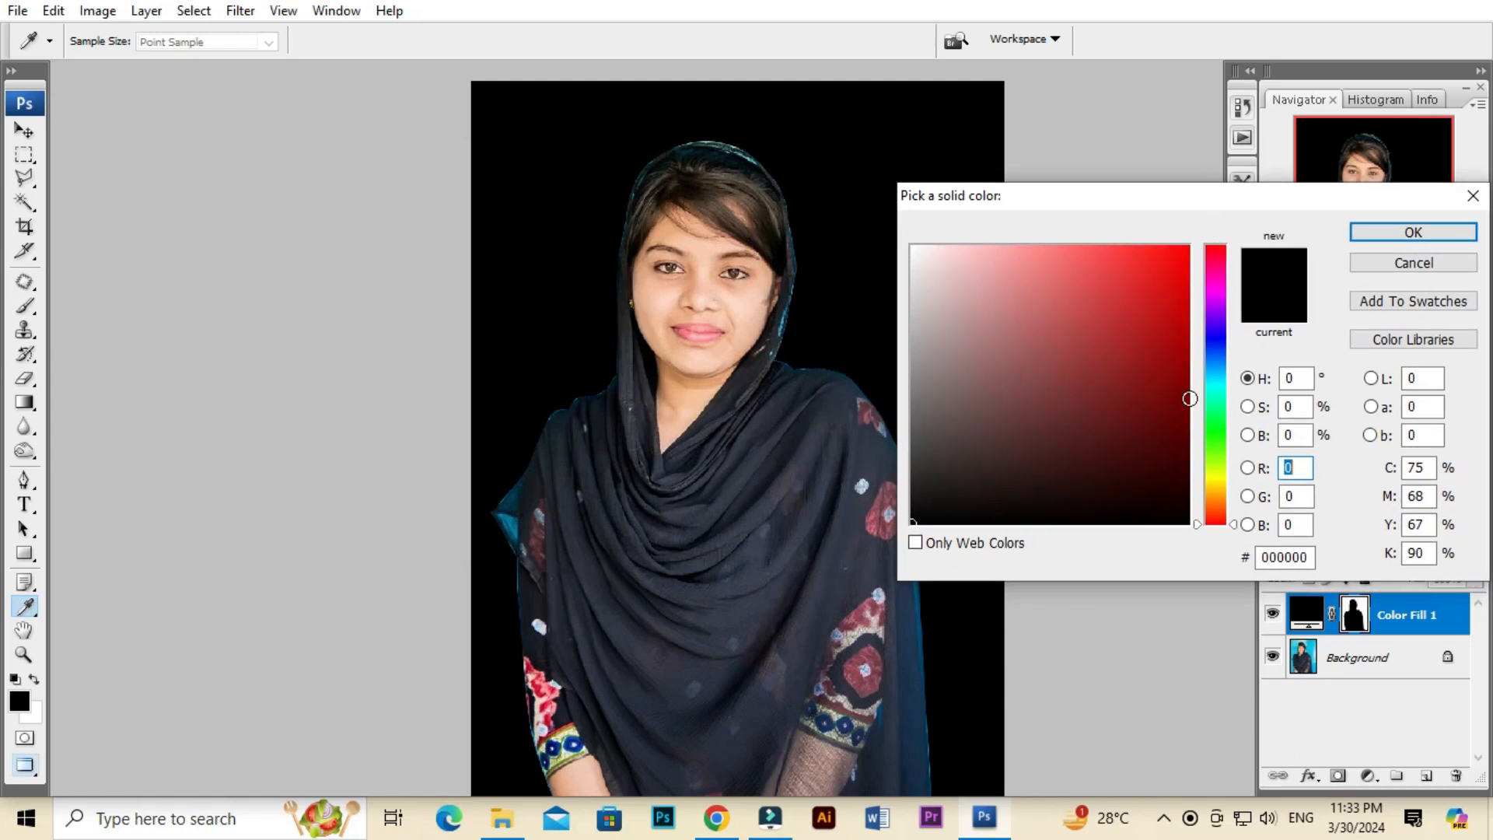
mouse_move(1083, 311)
left_mouse_down()
mouse_move(1013, 252)
mouse_move(931, 257)
mouse_move(984, 308)
mouse_move(1165, 248)
mouse_move(1059, 446)
left_mouse_up()
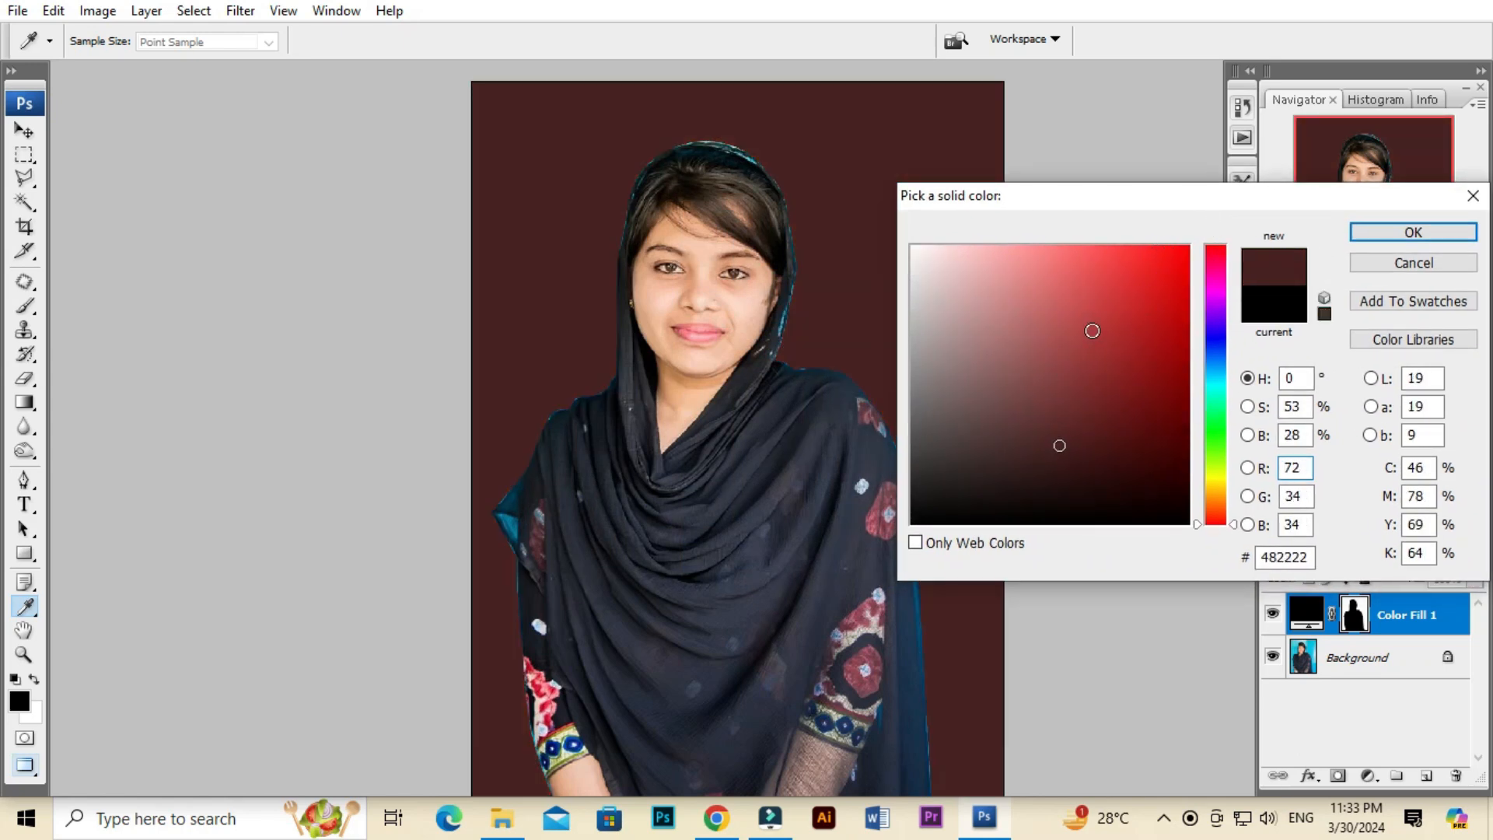
left_click_drag(1065, 308, 867, 232)
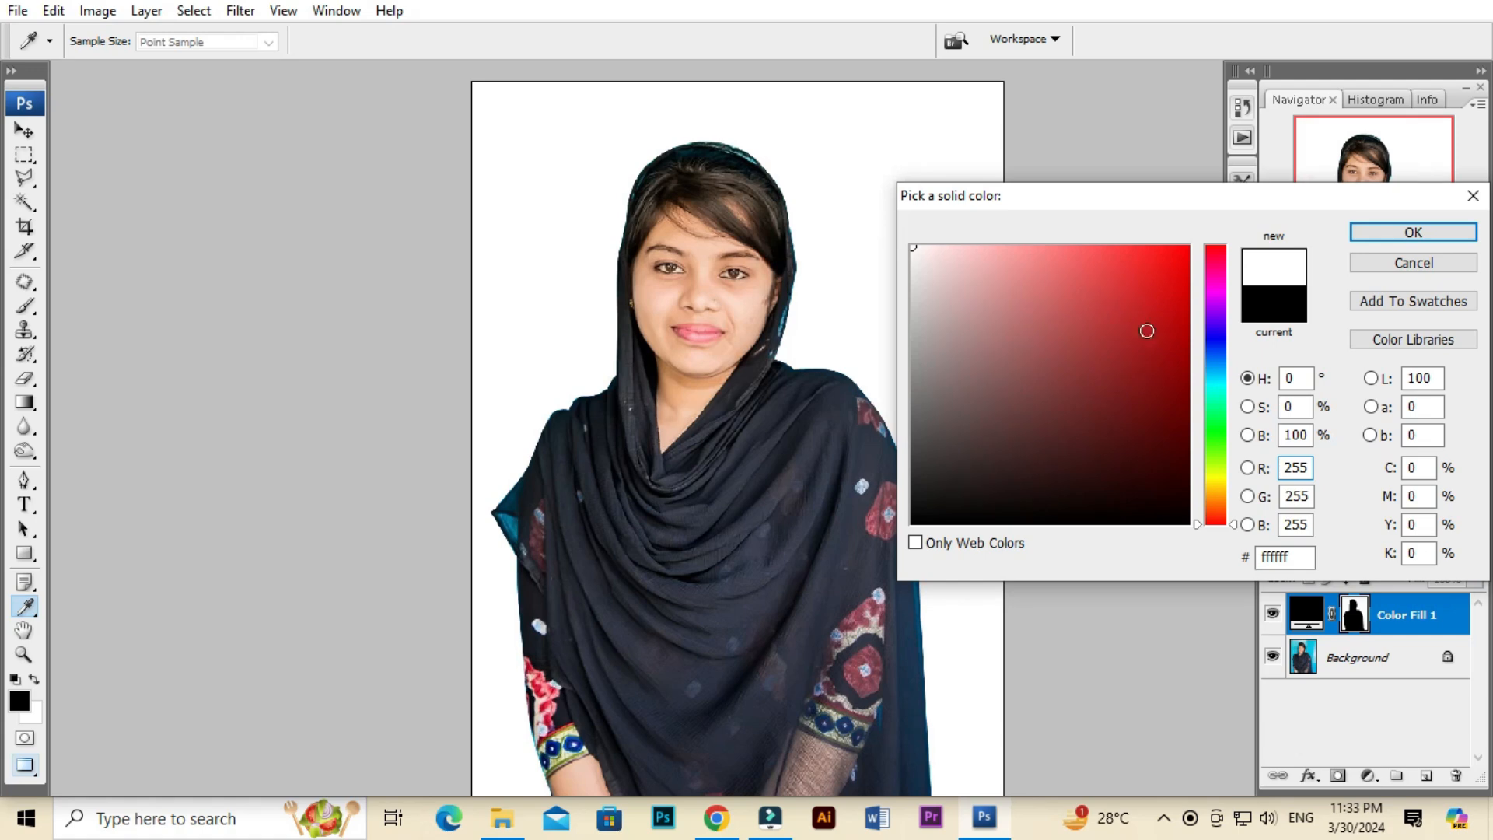
left_click(1213, 371)
left_click_drag(1174, 285, 1201, 223)
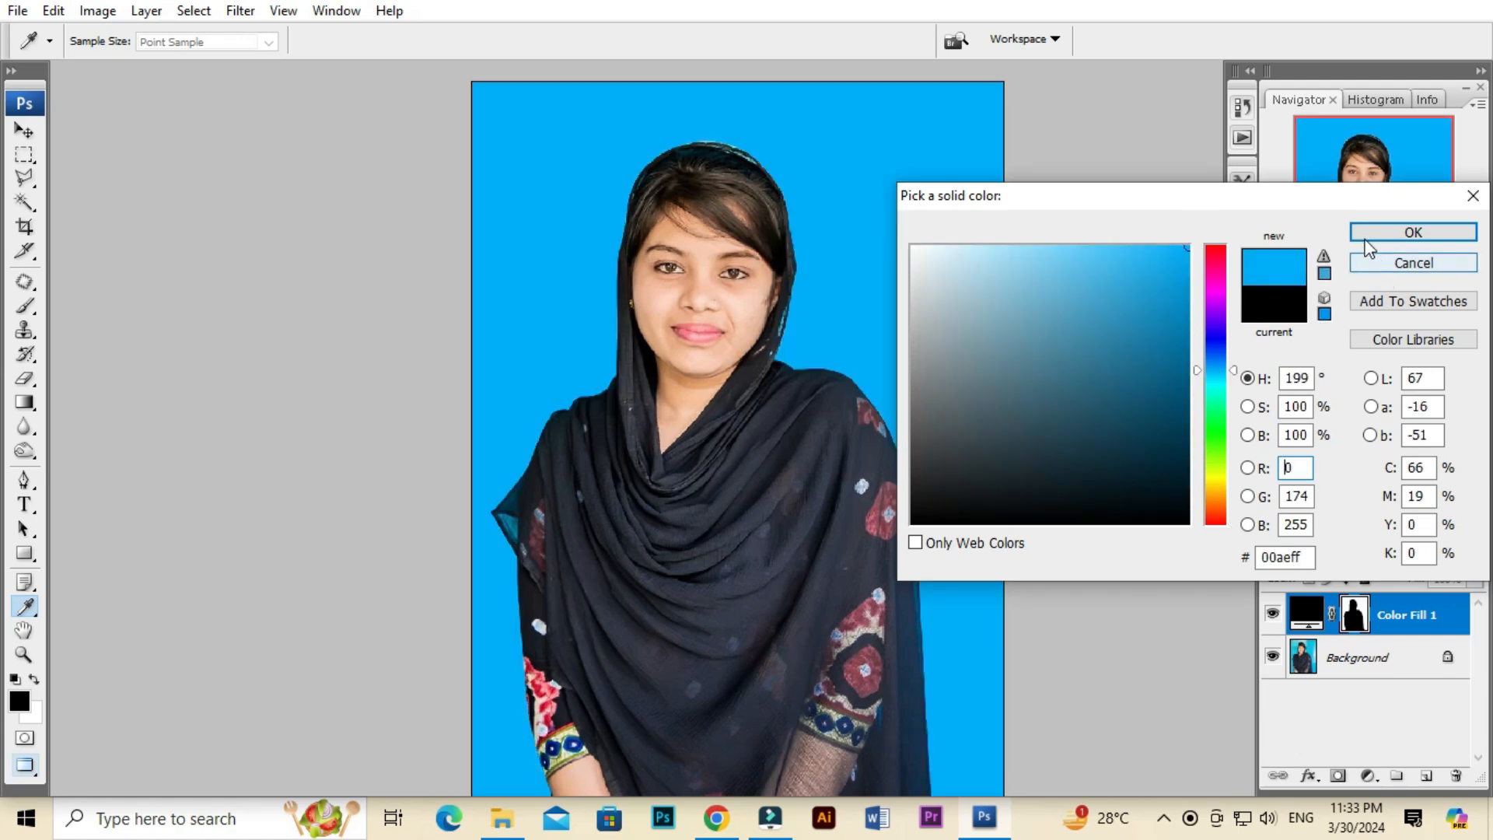
left_click(1397, 243)
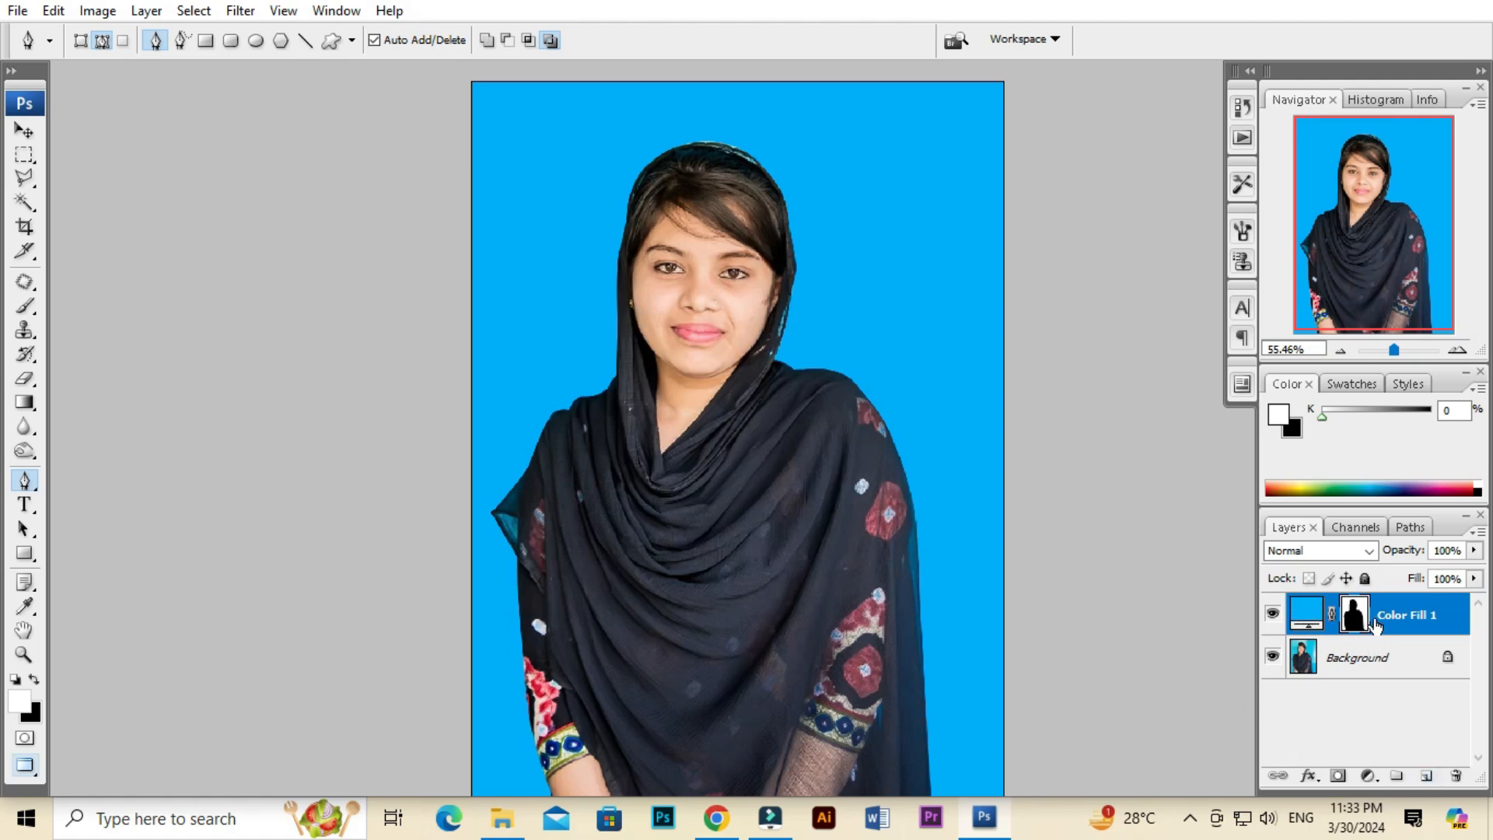
Change the background fill layer's color to the deeper blue 008aff
double_click(1312, 618)
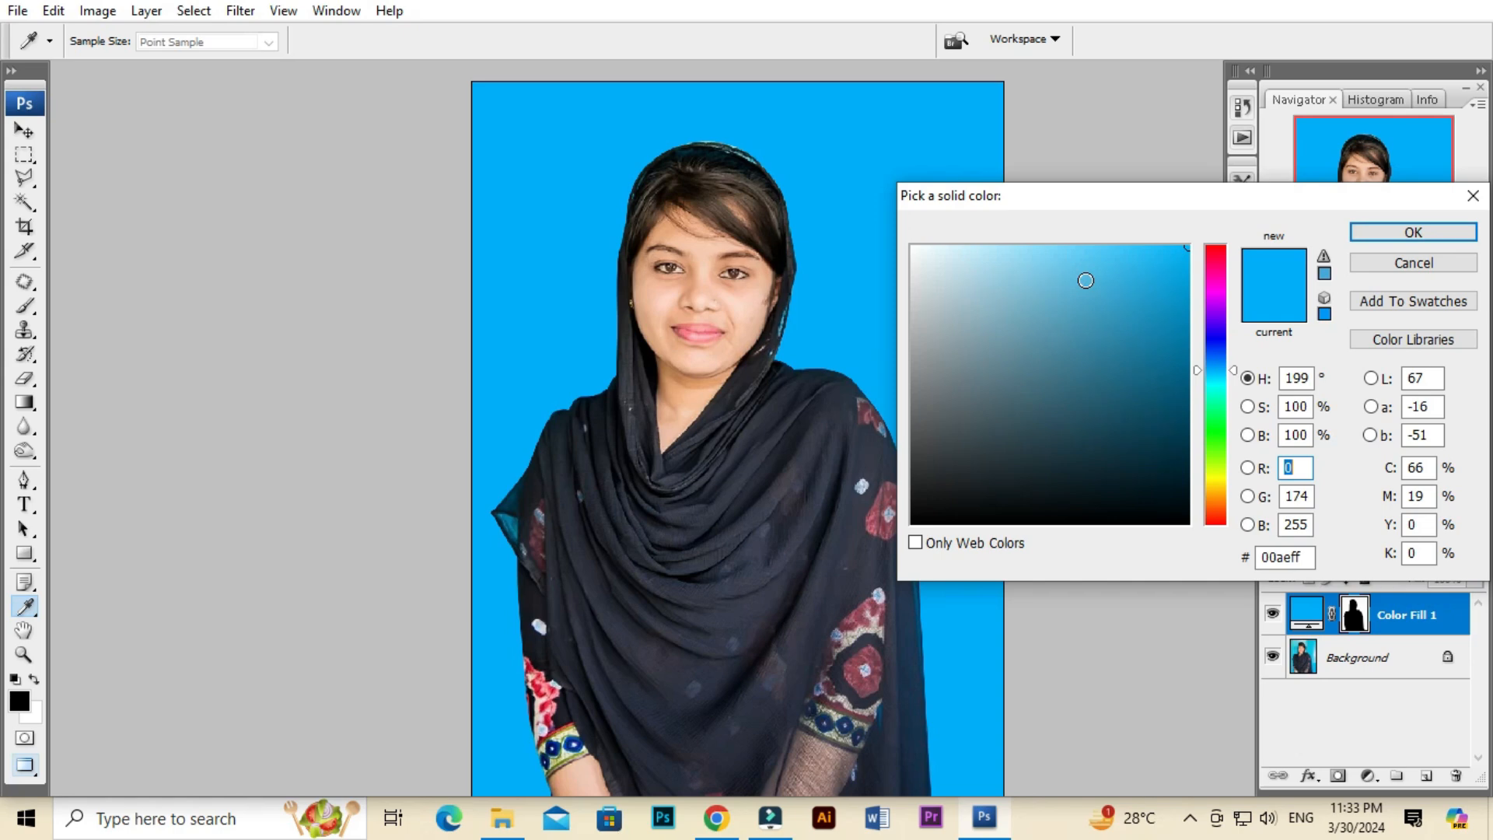
left_click(1105, 249)
left_click(1160, 353)
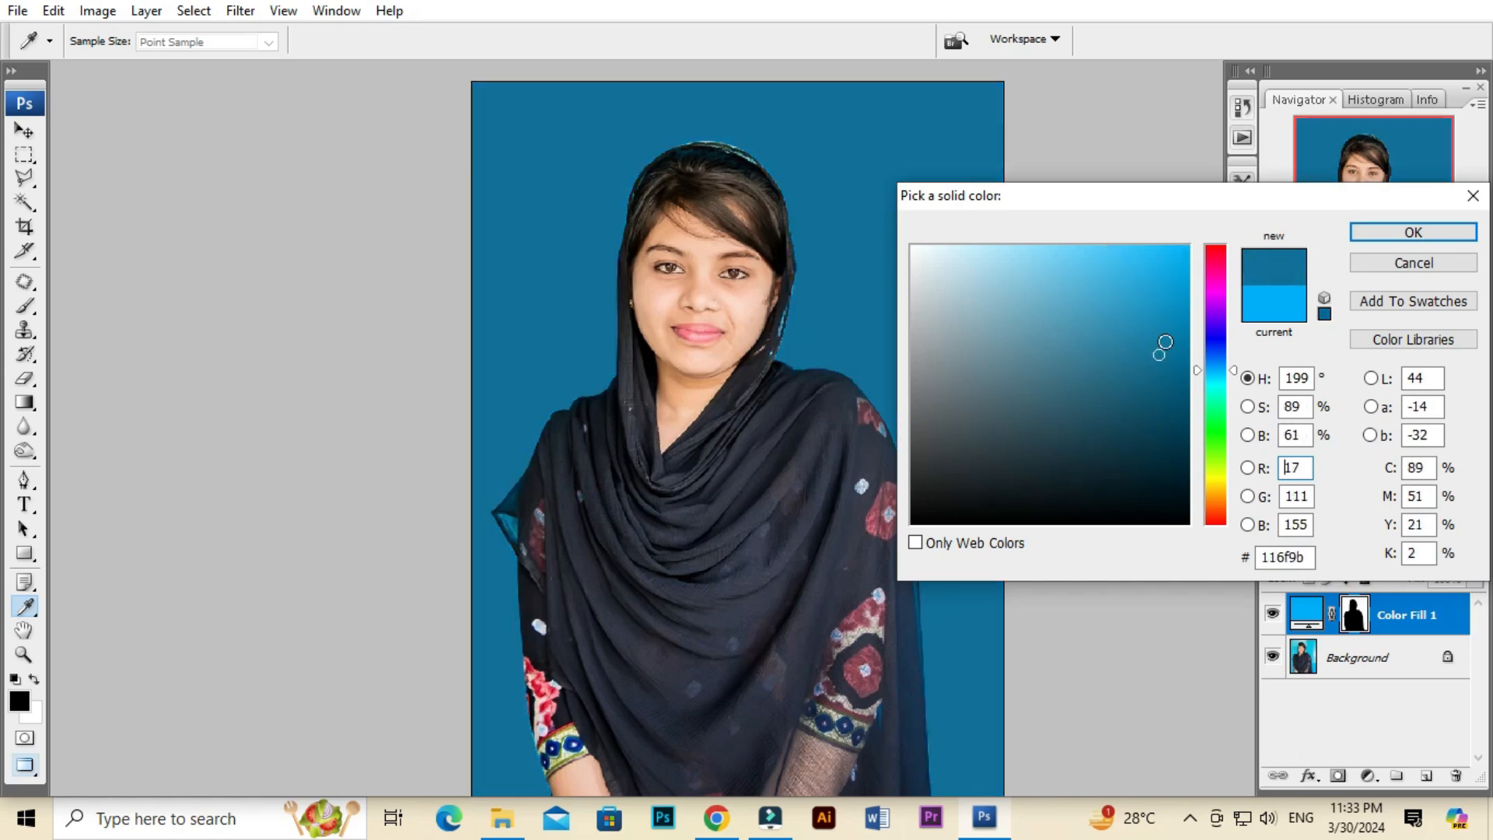
left_click(1186, 313)
left_click_drag(1049, 296, 837, 217)
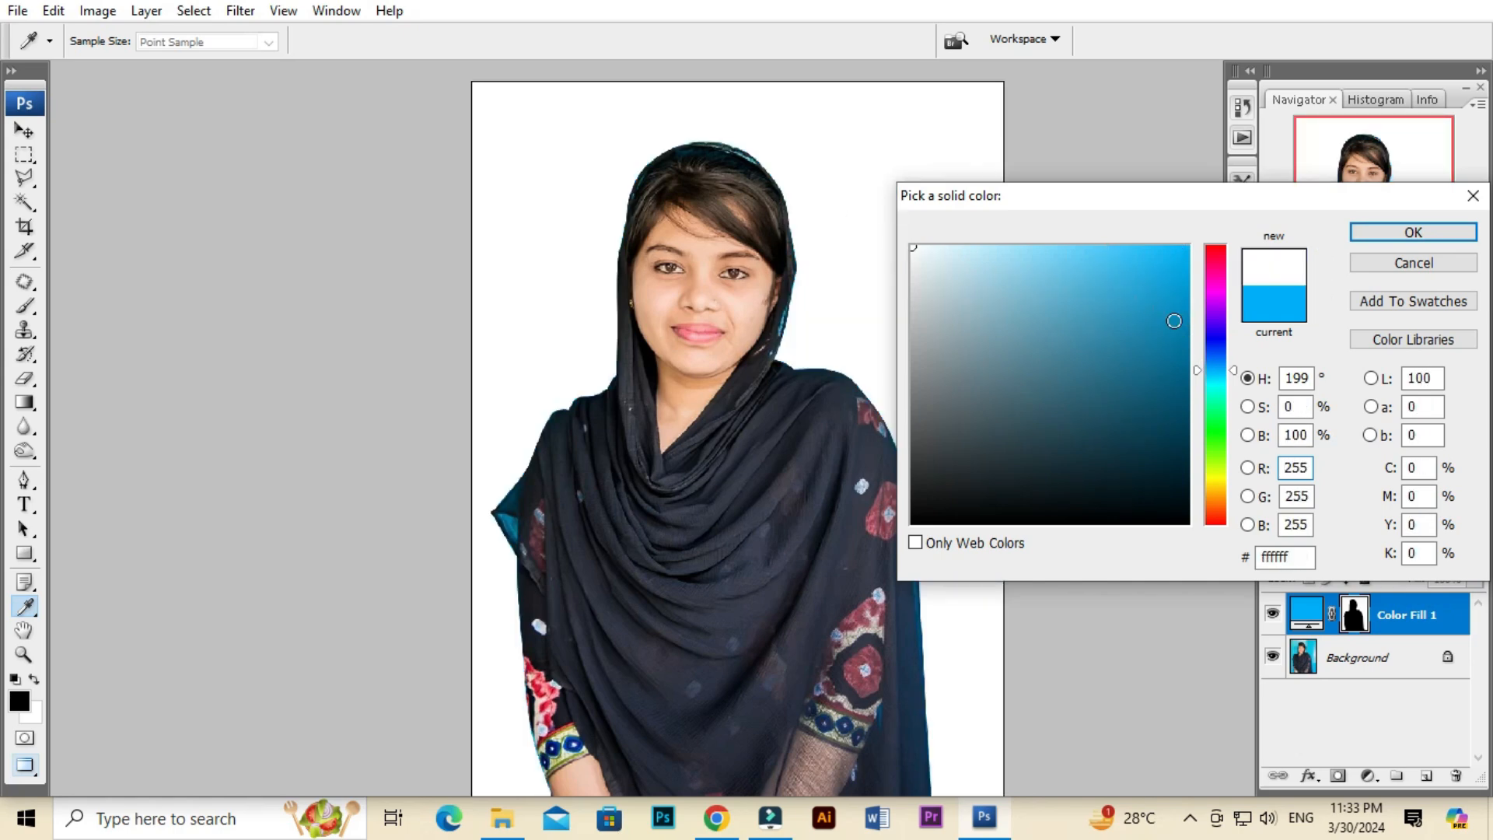
left_click(1216, 363)
left_click_drag(1171, 289, 1216, 233)
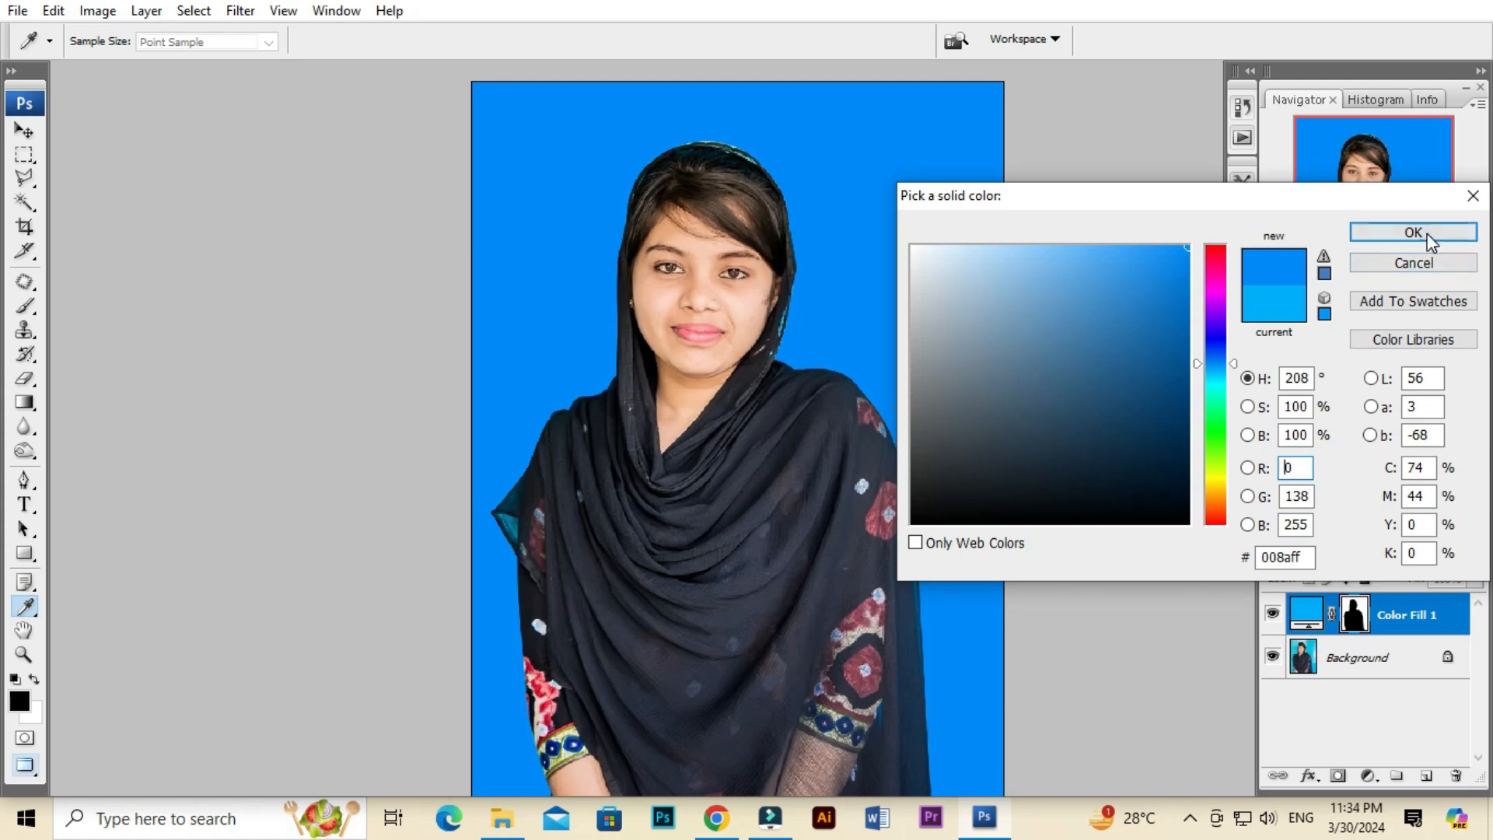
left_click(1428, 235)
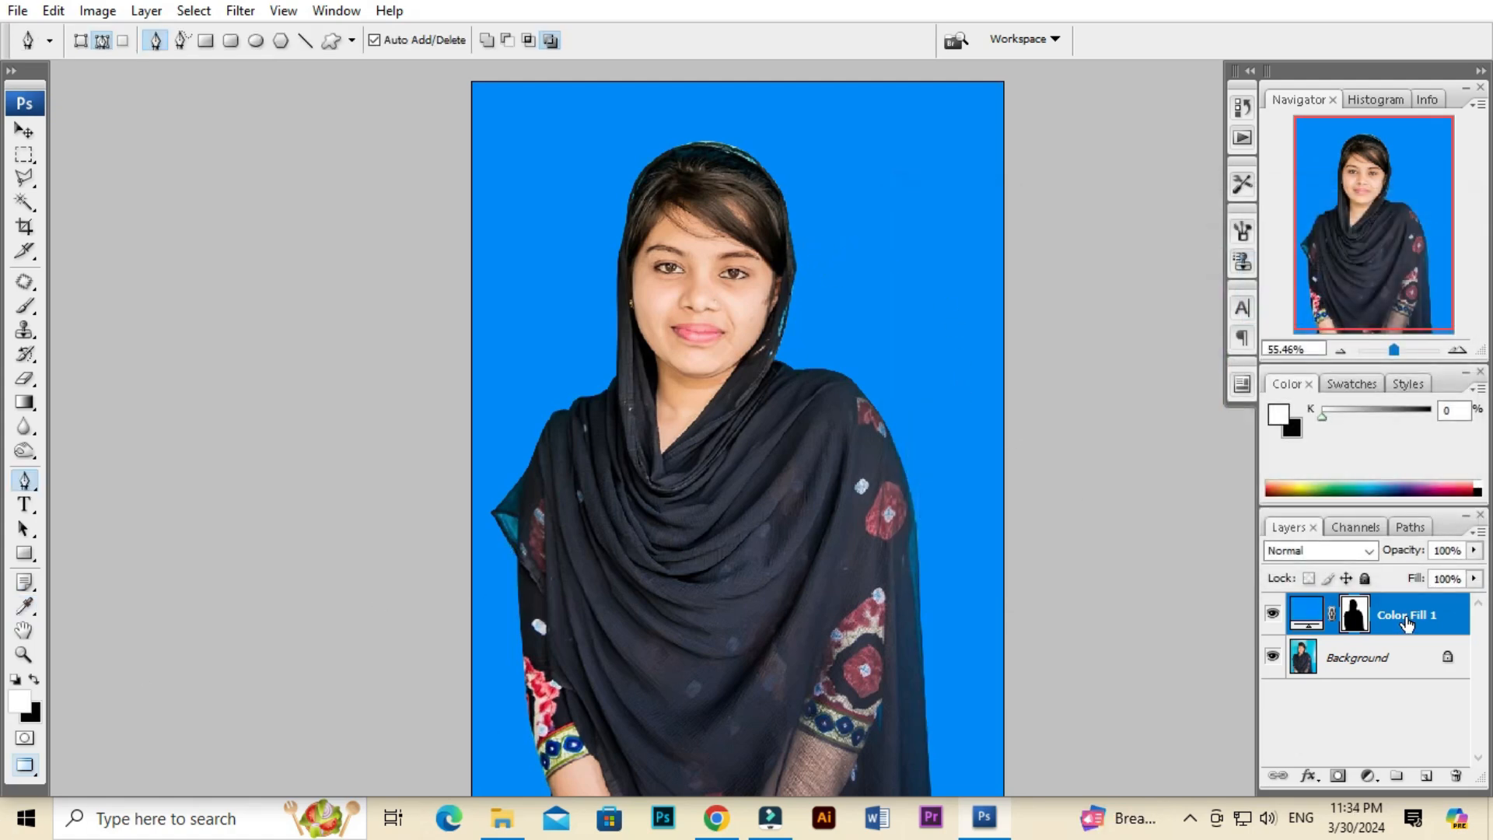
Select the Background layer and set the Crop tool to 4 cm wide, 5 cm high and 300 pixels/inch
left_click(1410, 658)
scroll(715, 313, "down", 2)
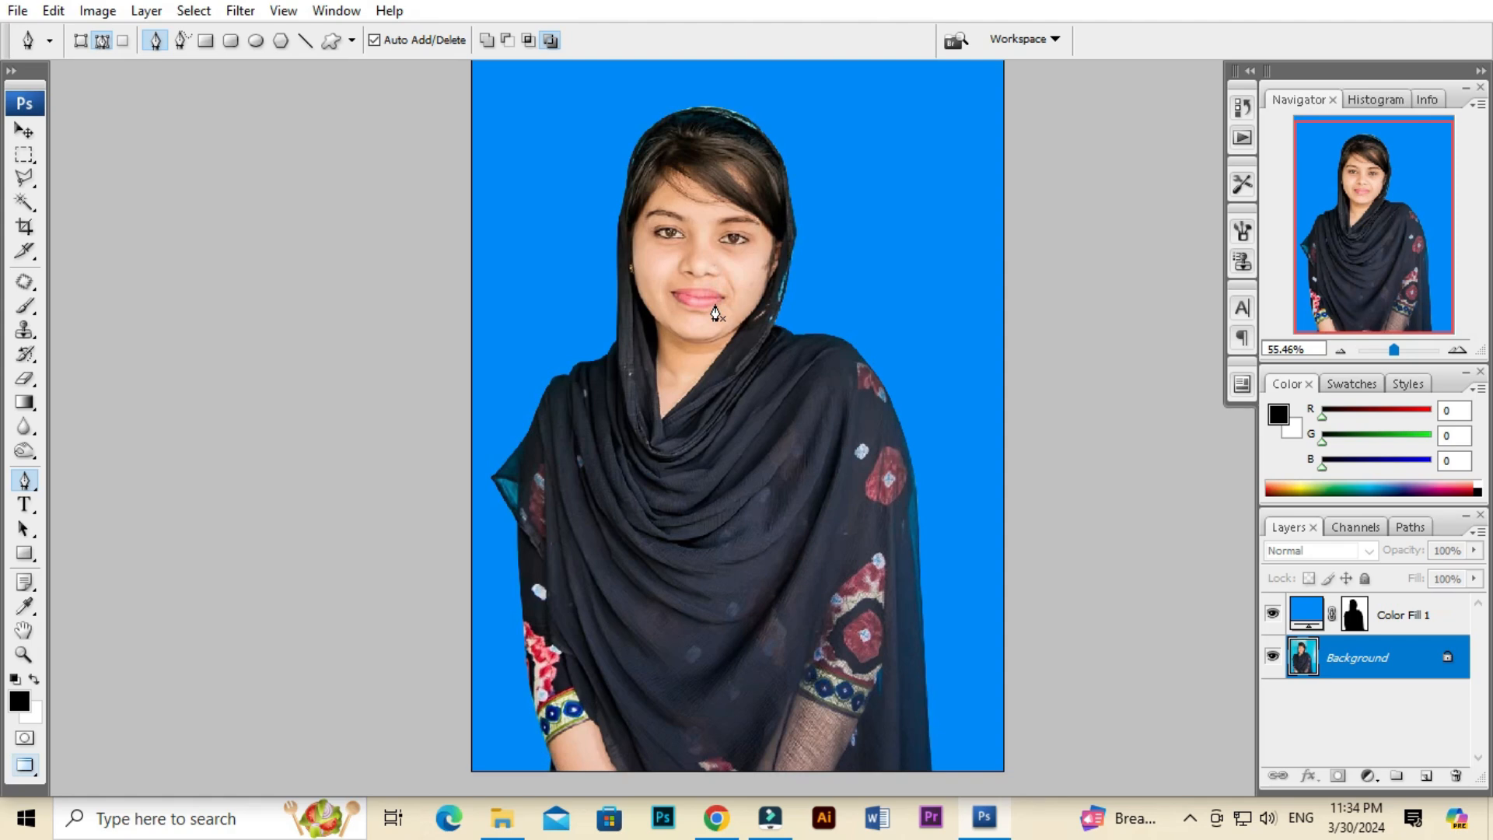
key("c")
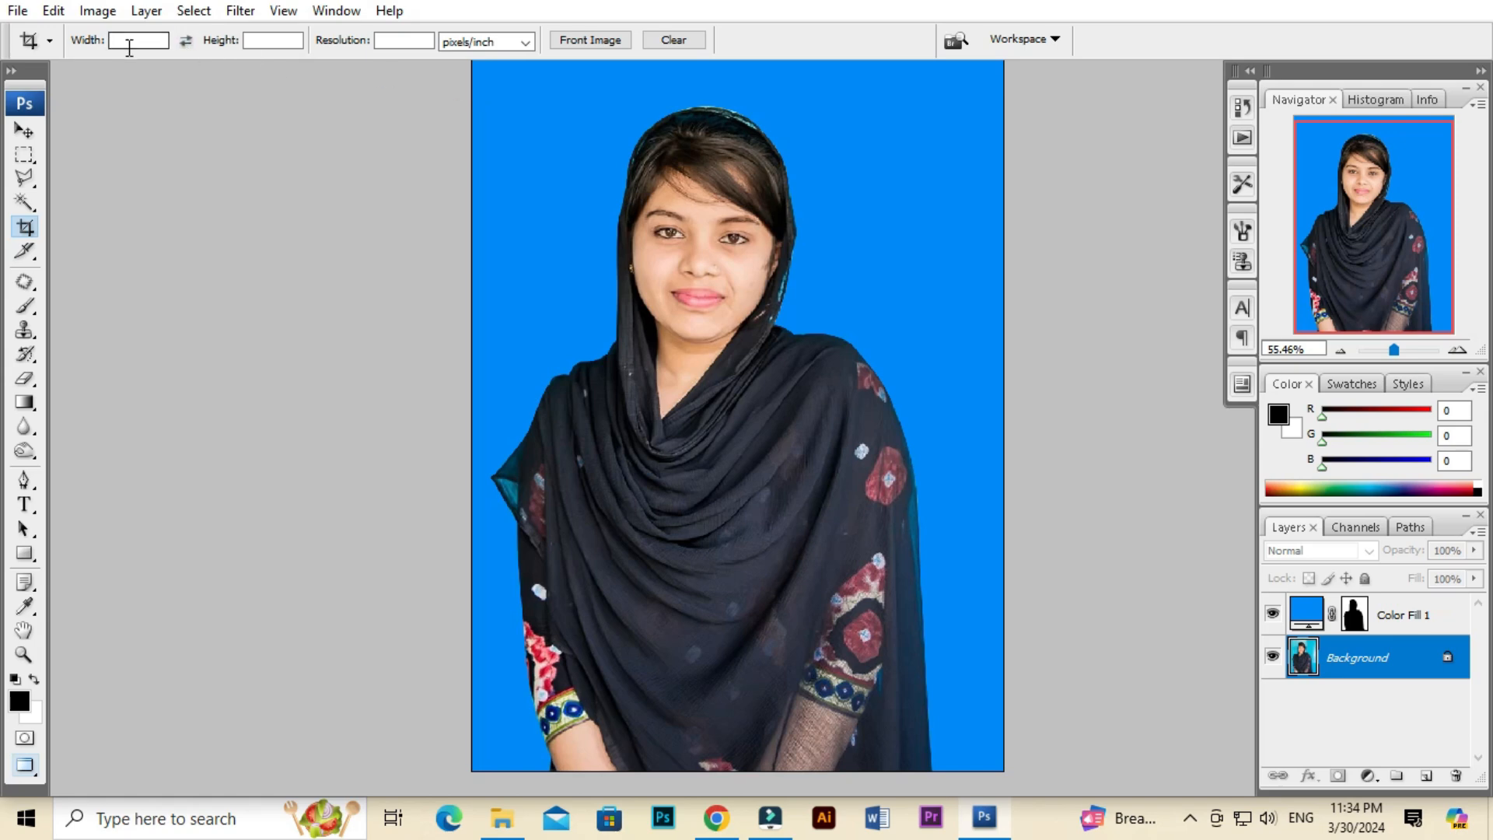
left_click(160, 41)
type("4cm")
type("300")
Crop the portrait to the woman's head and shoulders, leaving a little blue space above her scarf
scroll(557, 181, "down", 1)
left_click_drag(596, 187, 575, 297)
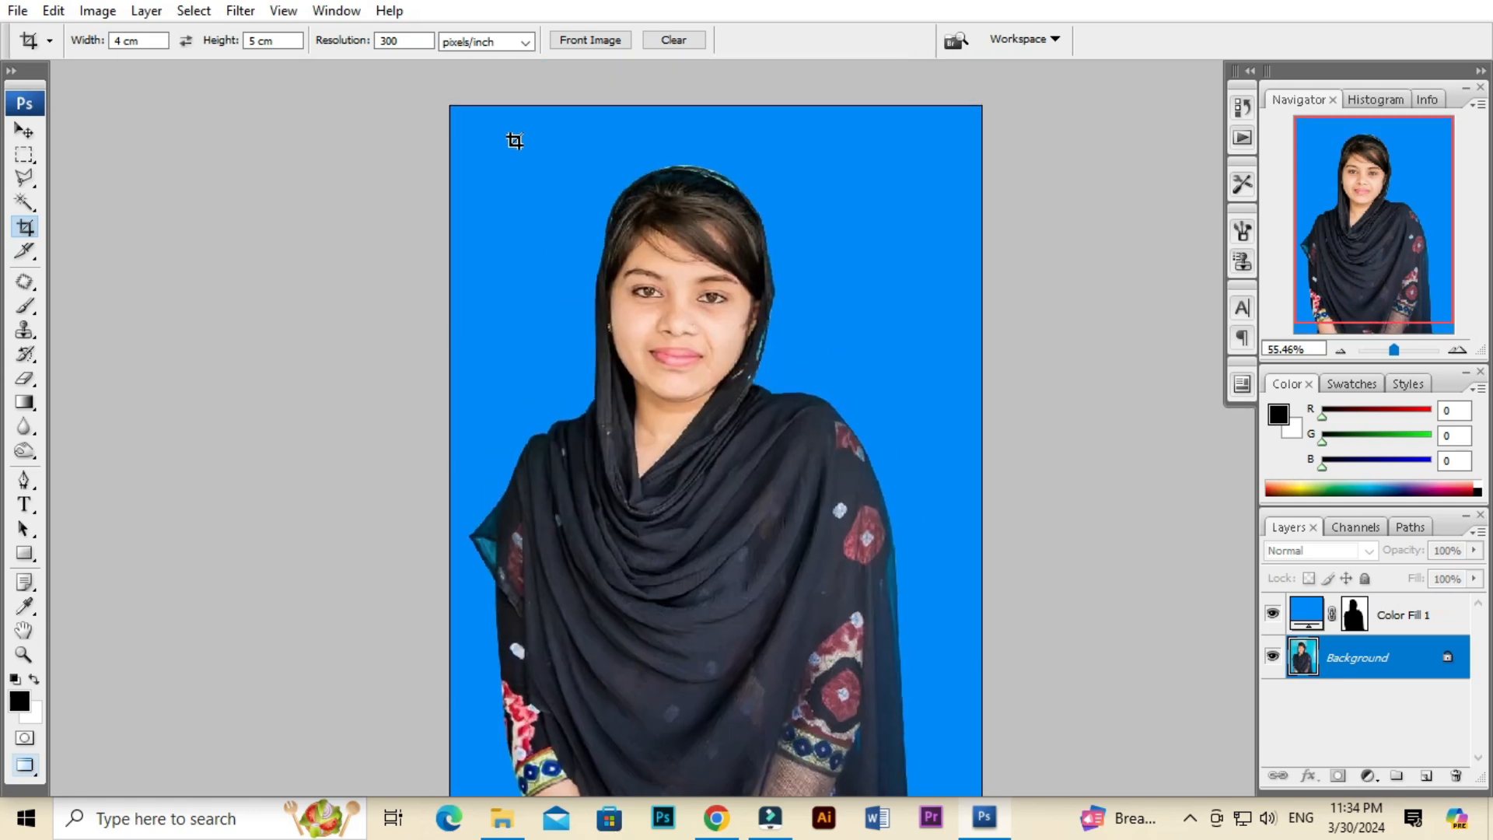
left_click_drag(513, 155, 850, 595)
left_click_drag(759, 496, 759, 486)
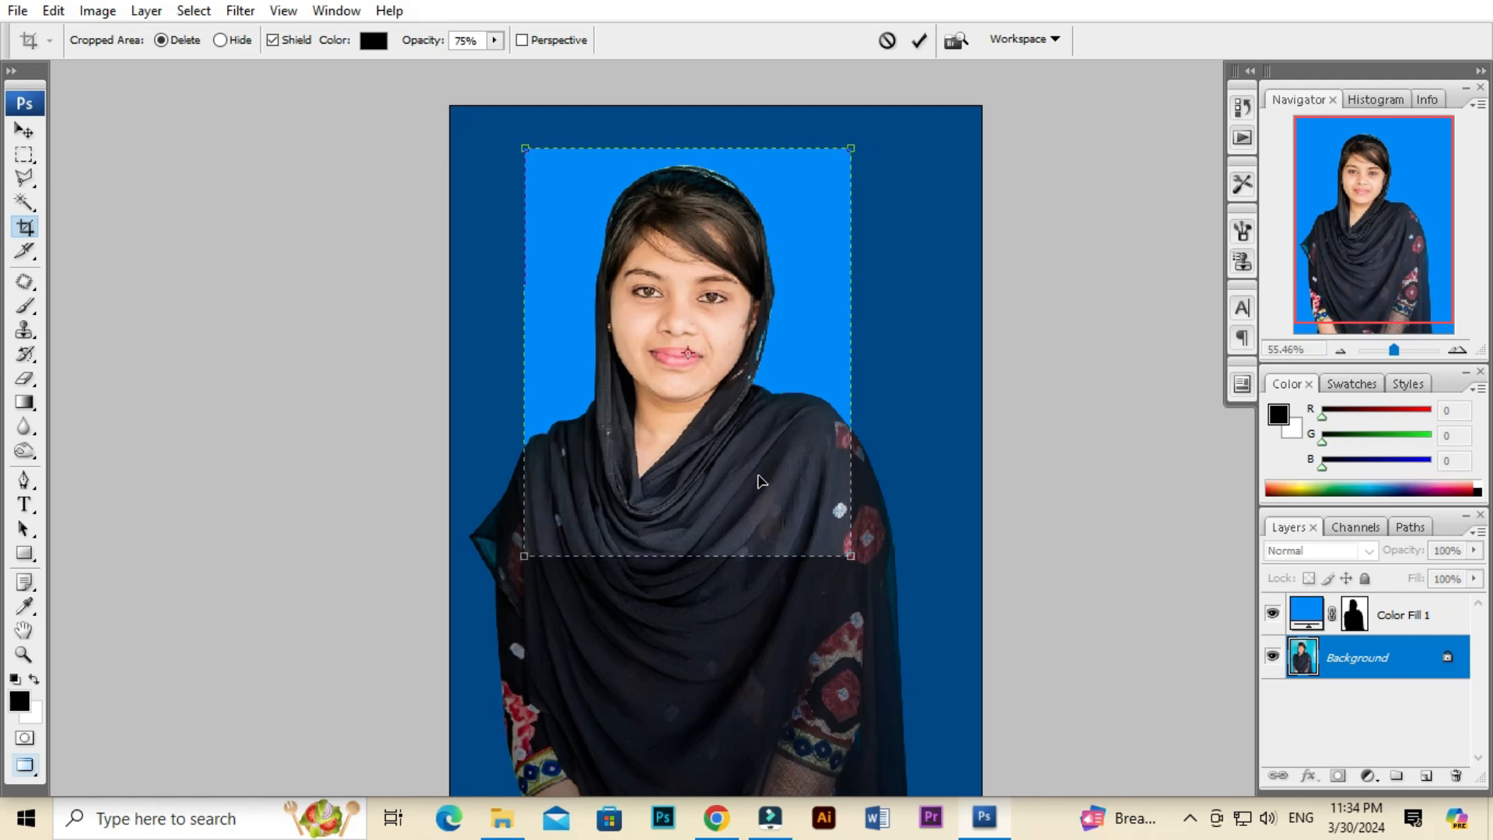
key("Return")
scroll(817, 450, "up", 7)
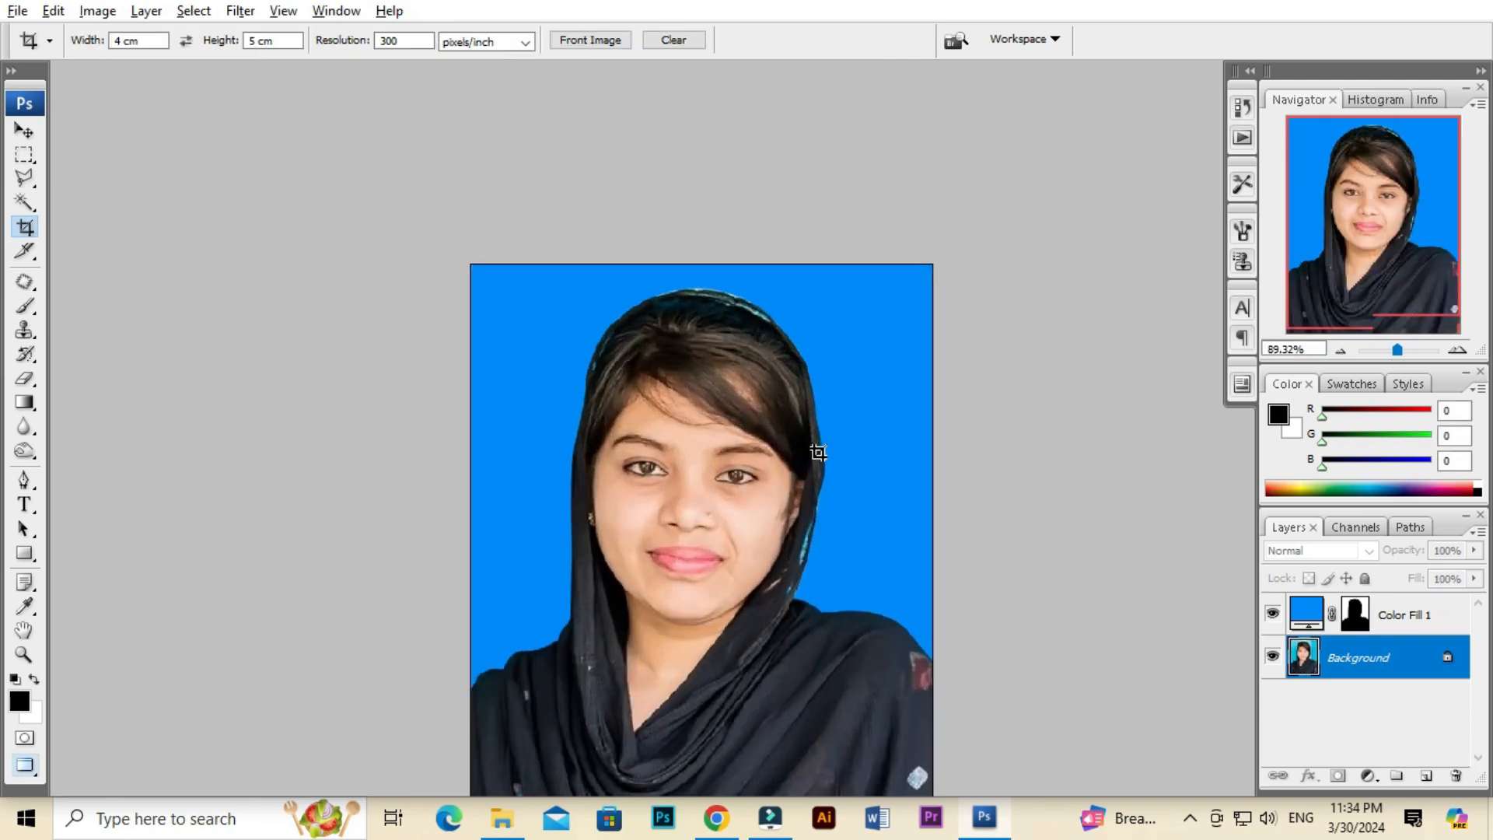
scroll(822, 455, "down", 4)
left_click_drag(824, 487, 815, 404)
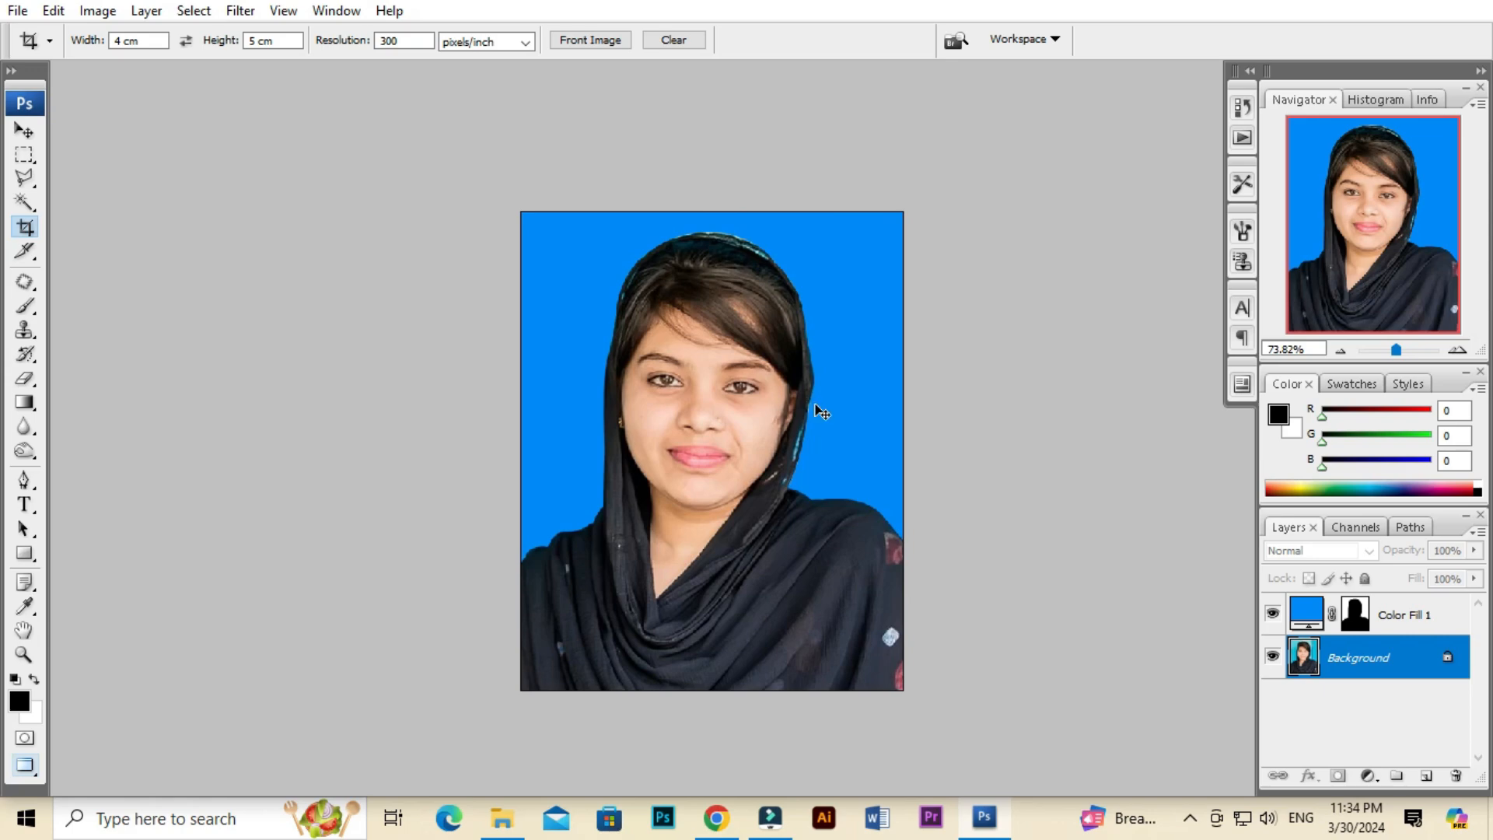
Save a JPEG copy as orginal.jpg on the Desktop at quality 12 (Maximum), replacing the existing file
key("ctrl+shift+s")
left_click(508, 186)
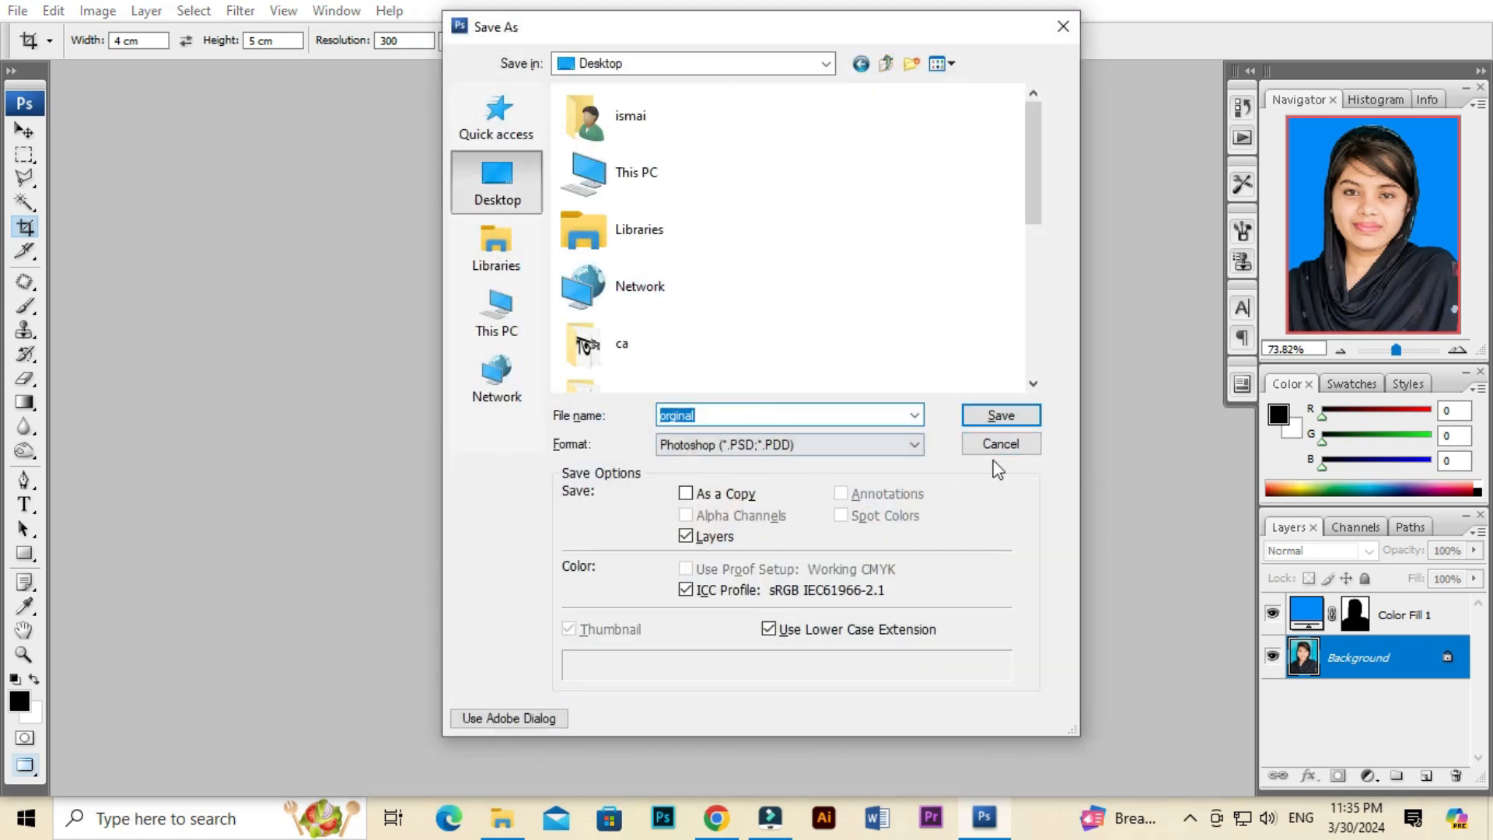
left_click(744, 444)
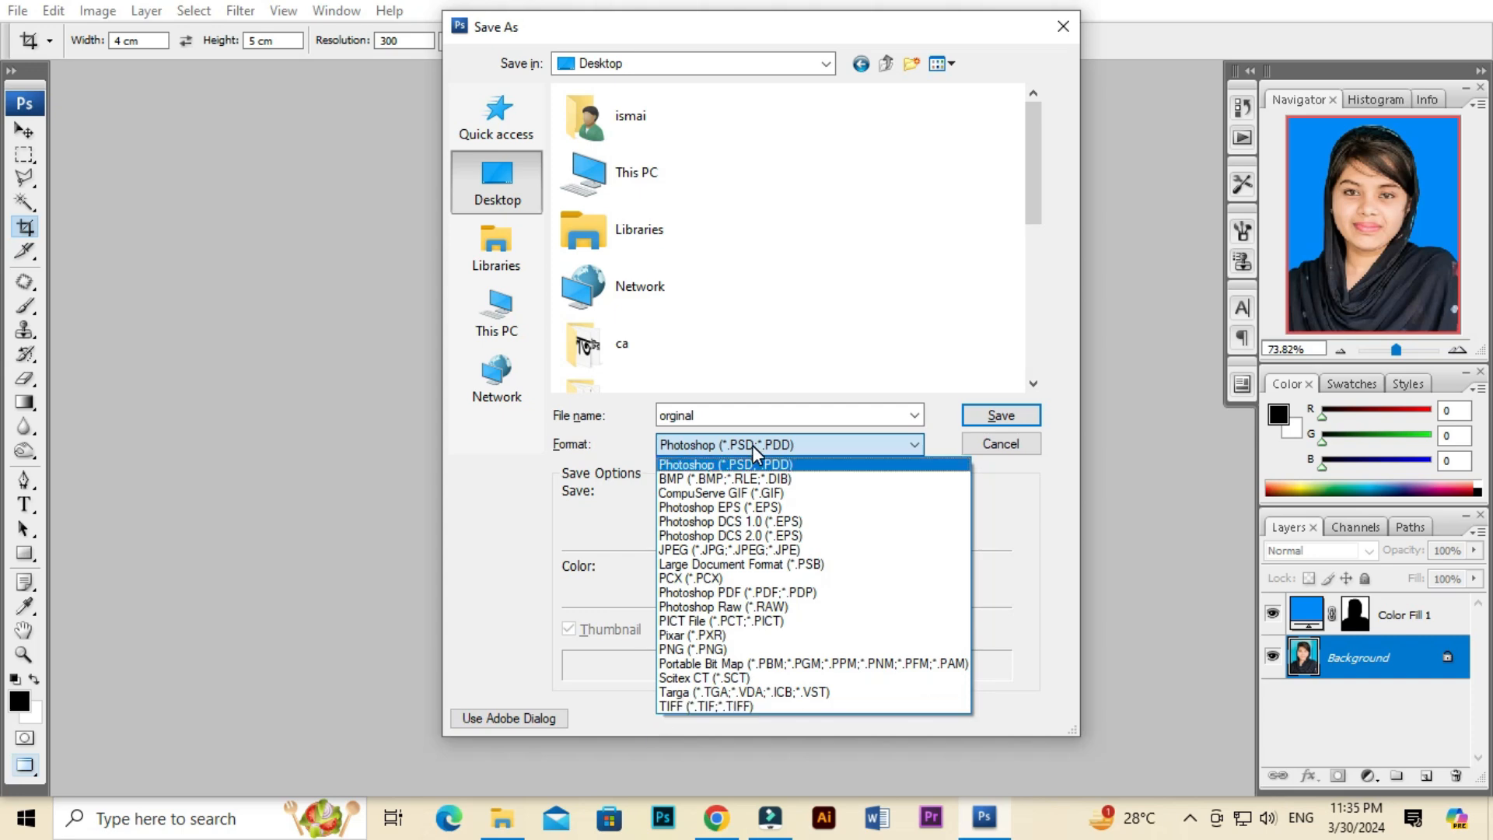
left_click(679, 550)
left_click(1021, 416)
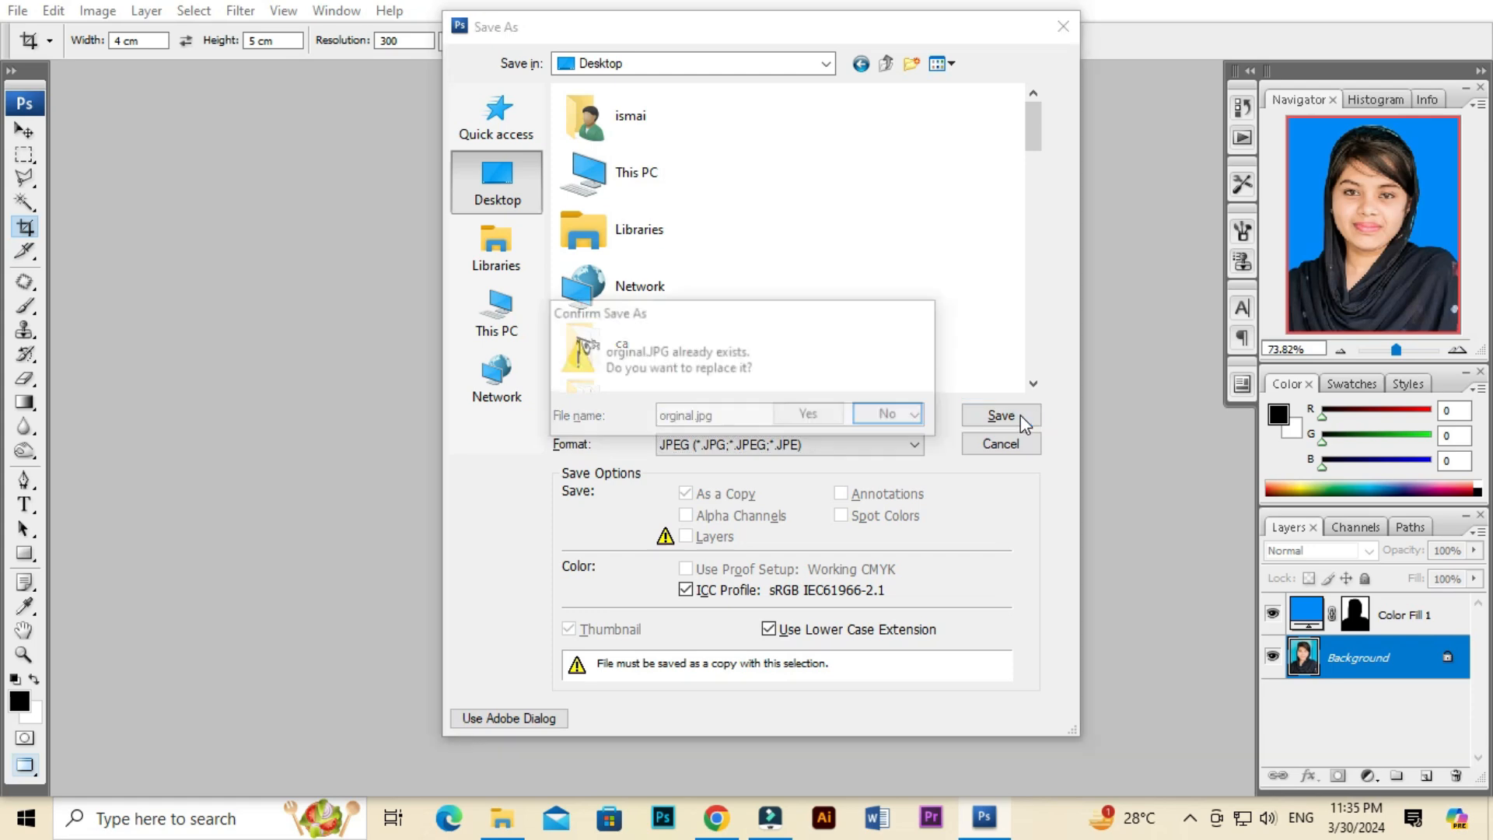
left_click(821, 410)
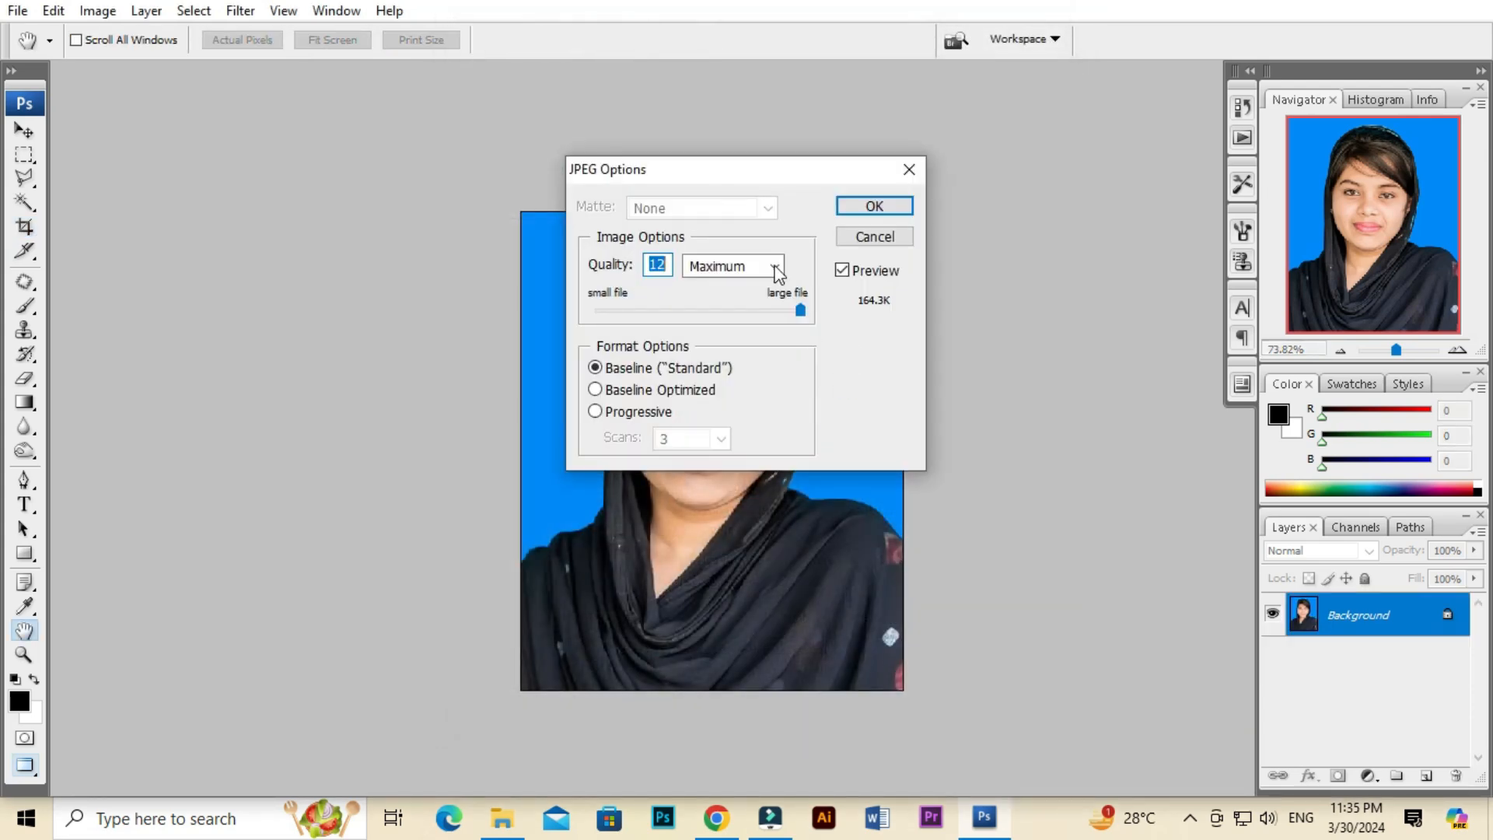
left_click(879, 207)
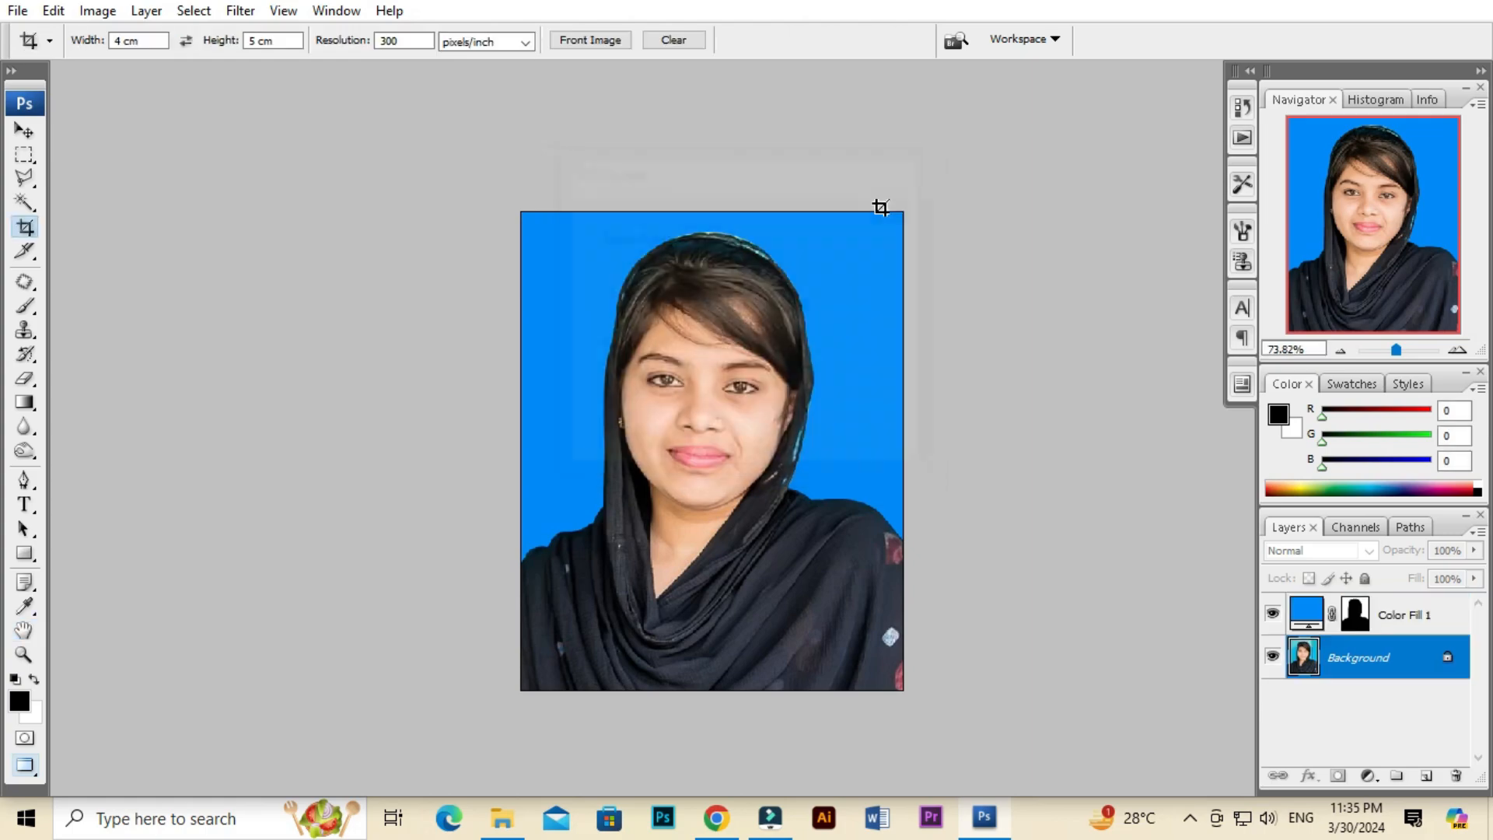
key("ctrl+shift+s")
key("super")
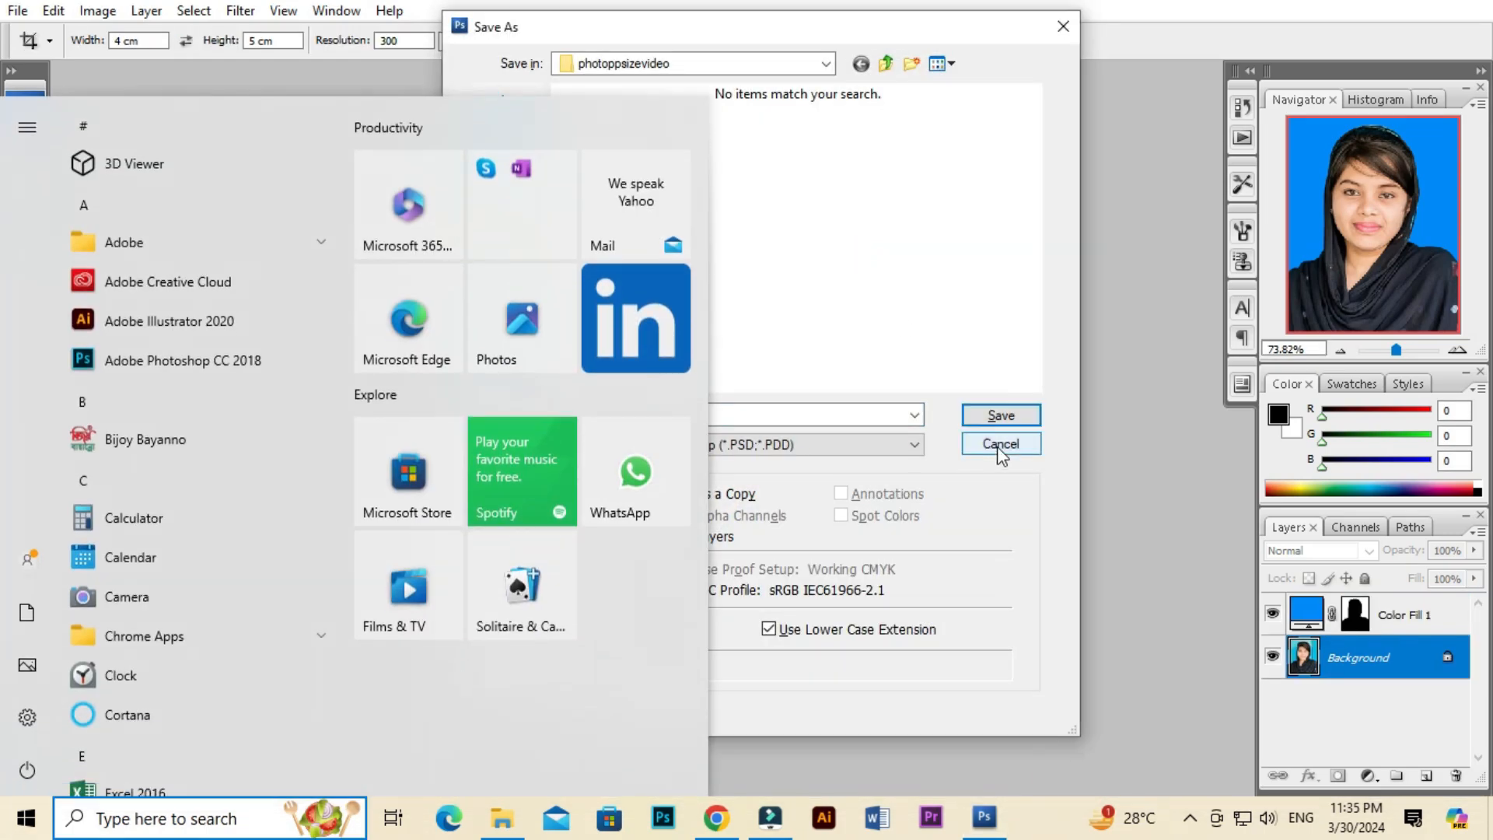
left_click(998, 447)
Open the saved orginal.JPG from the desktop, inspect the portrait up close, and return to Photoshop
key("super+d")
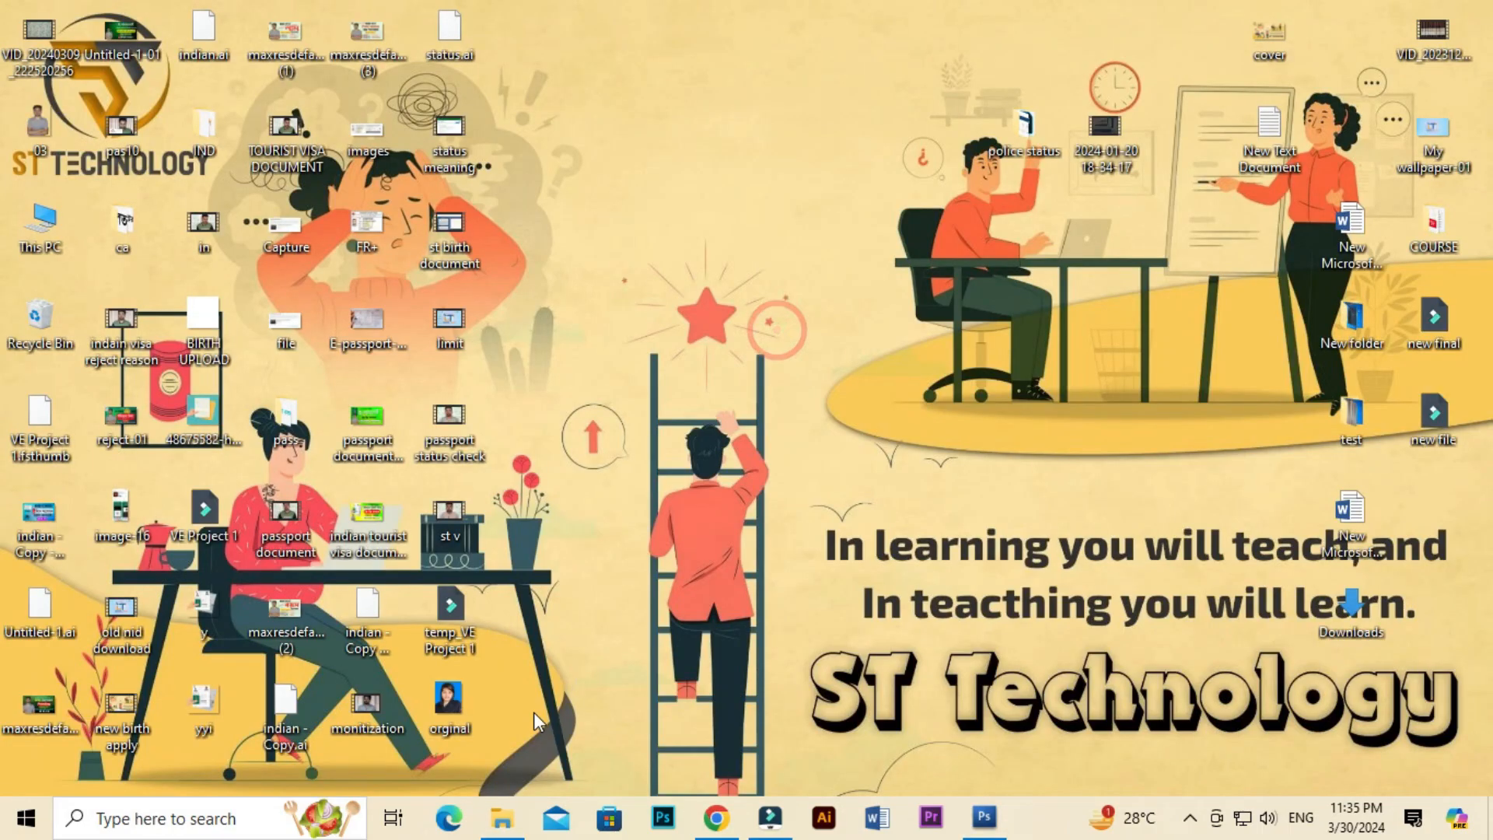
double_click(448, 704)
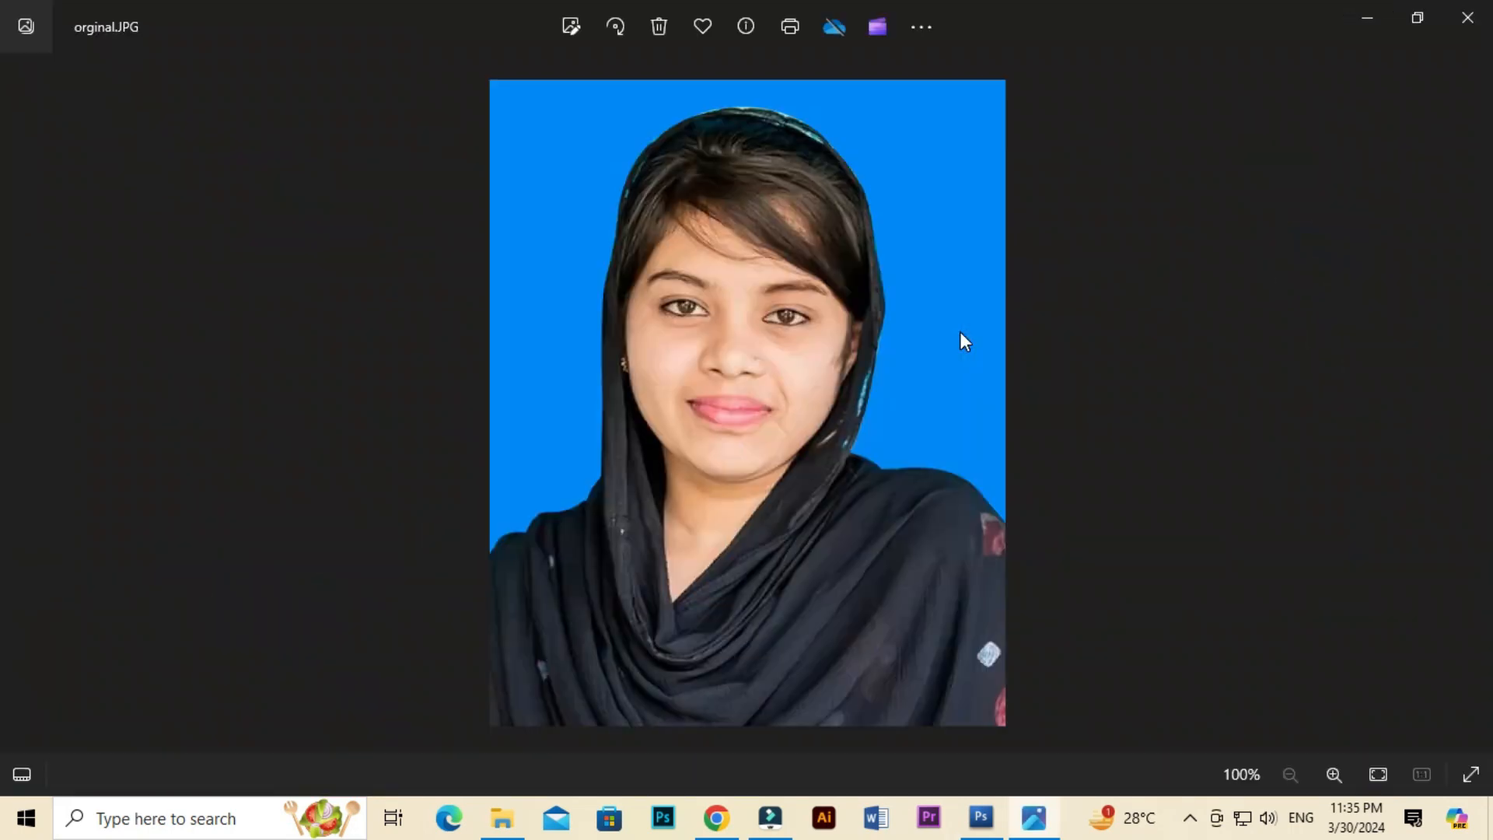
scroll(708, 315, "up", 2)
scroll(708, 315, "down", 1)
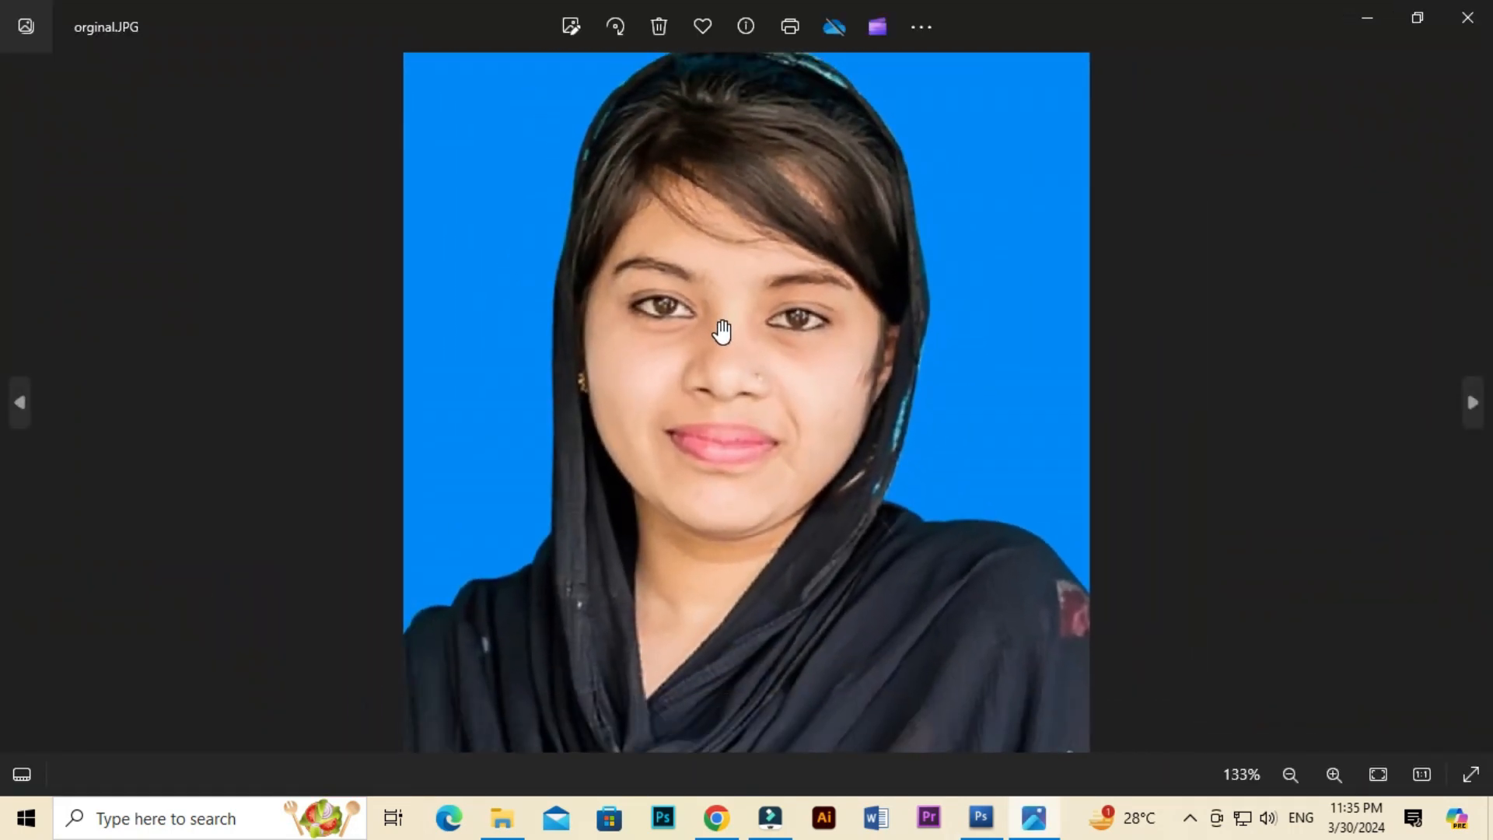
key("alt+F4")
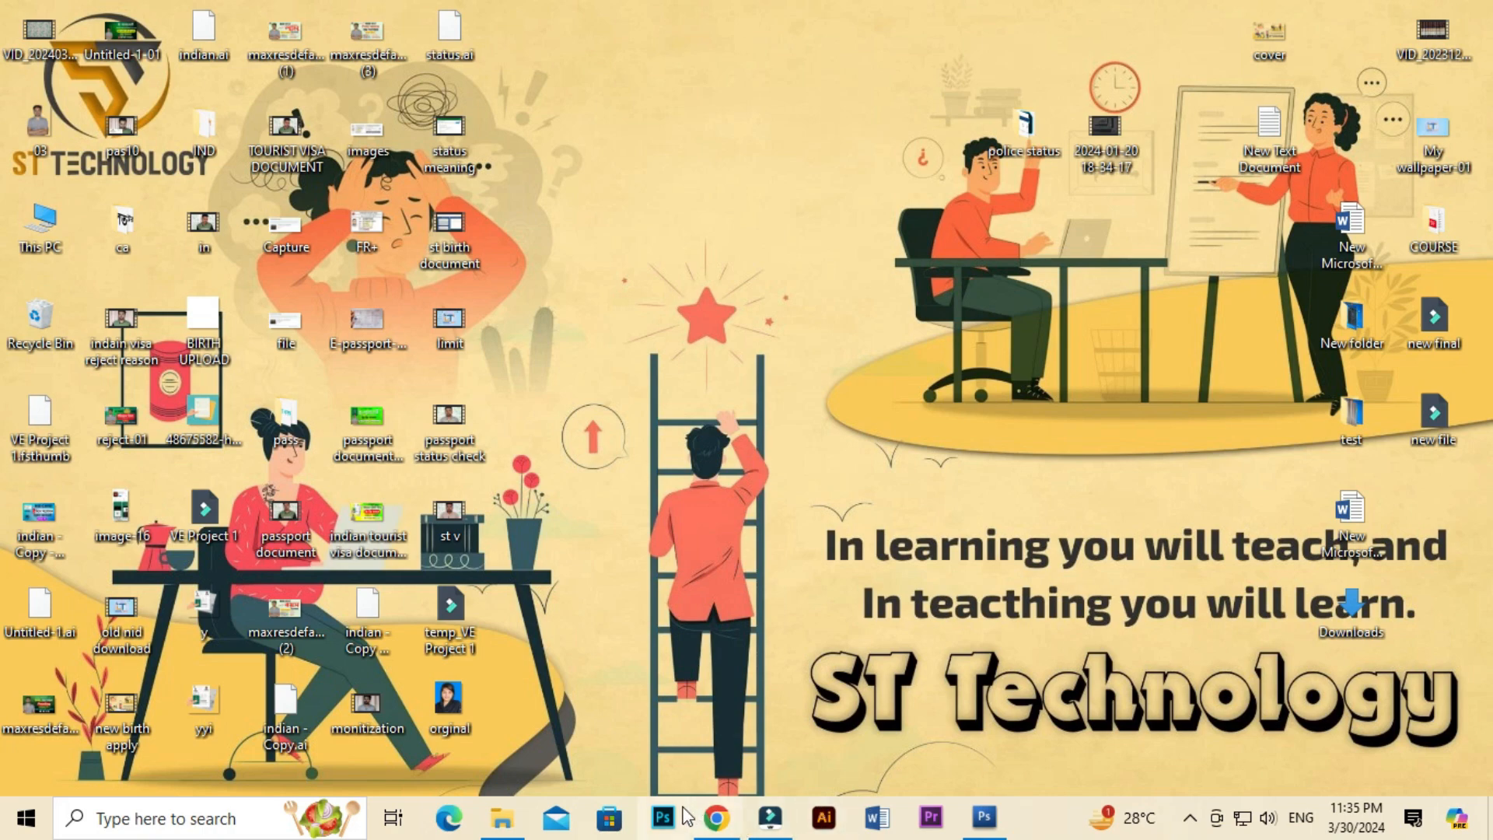
left_click(984, 817)
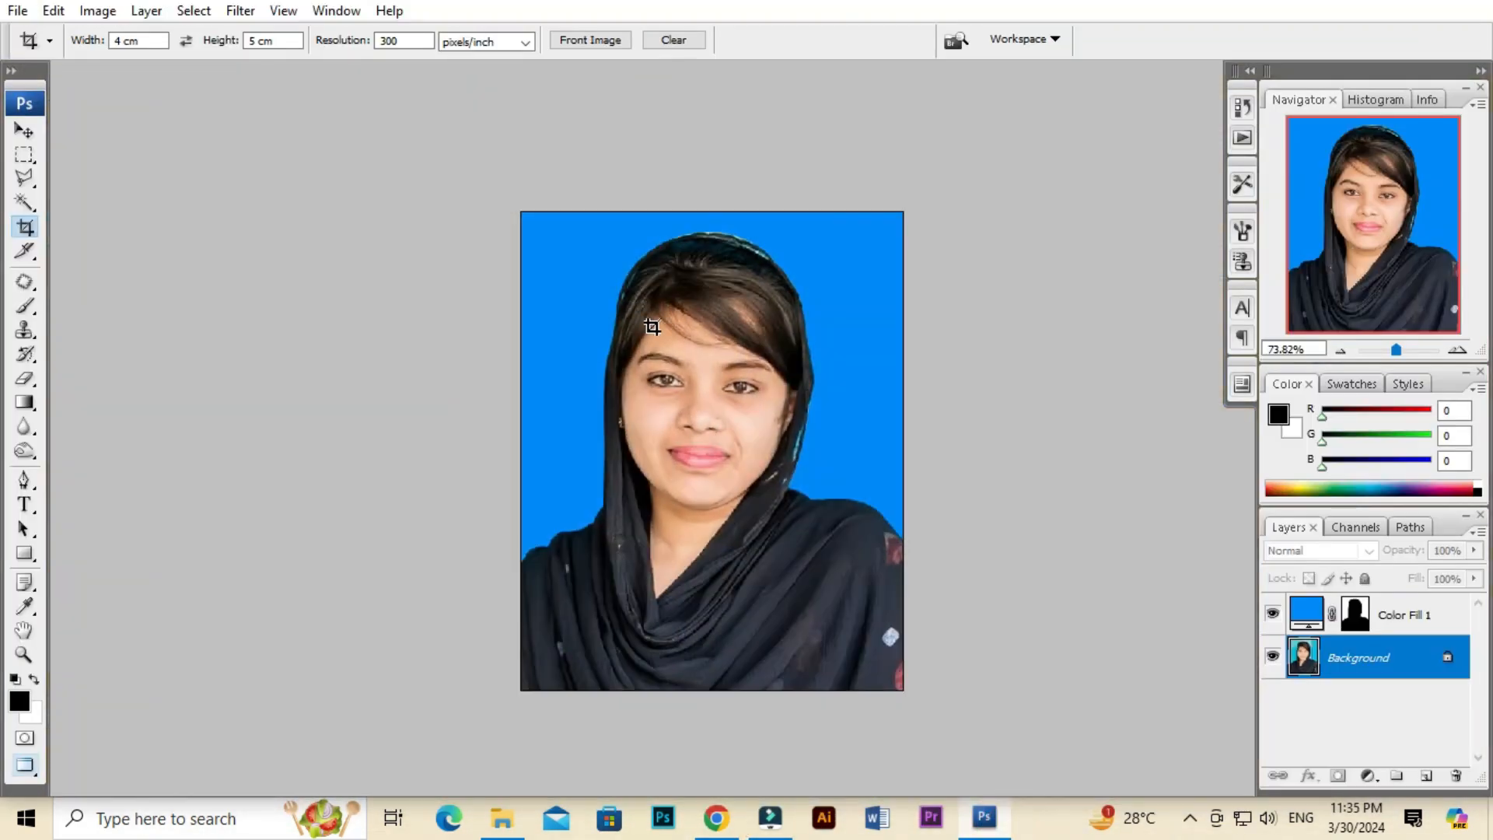
Set the Crop tool's width and height to 2 in each
left_click(124, 40)
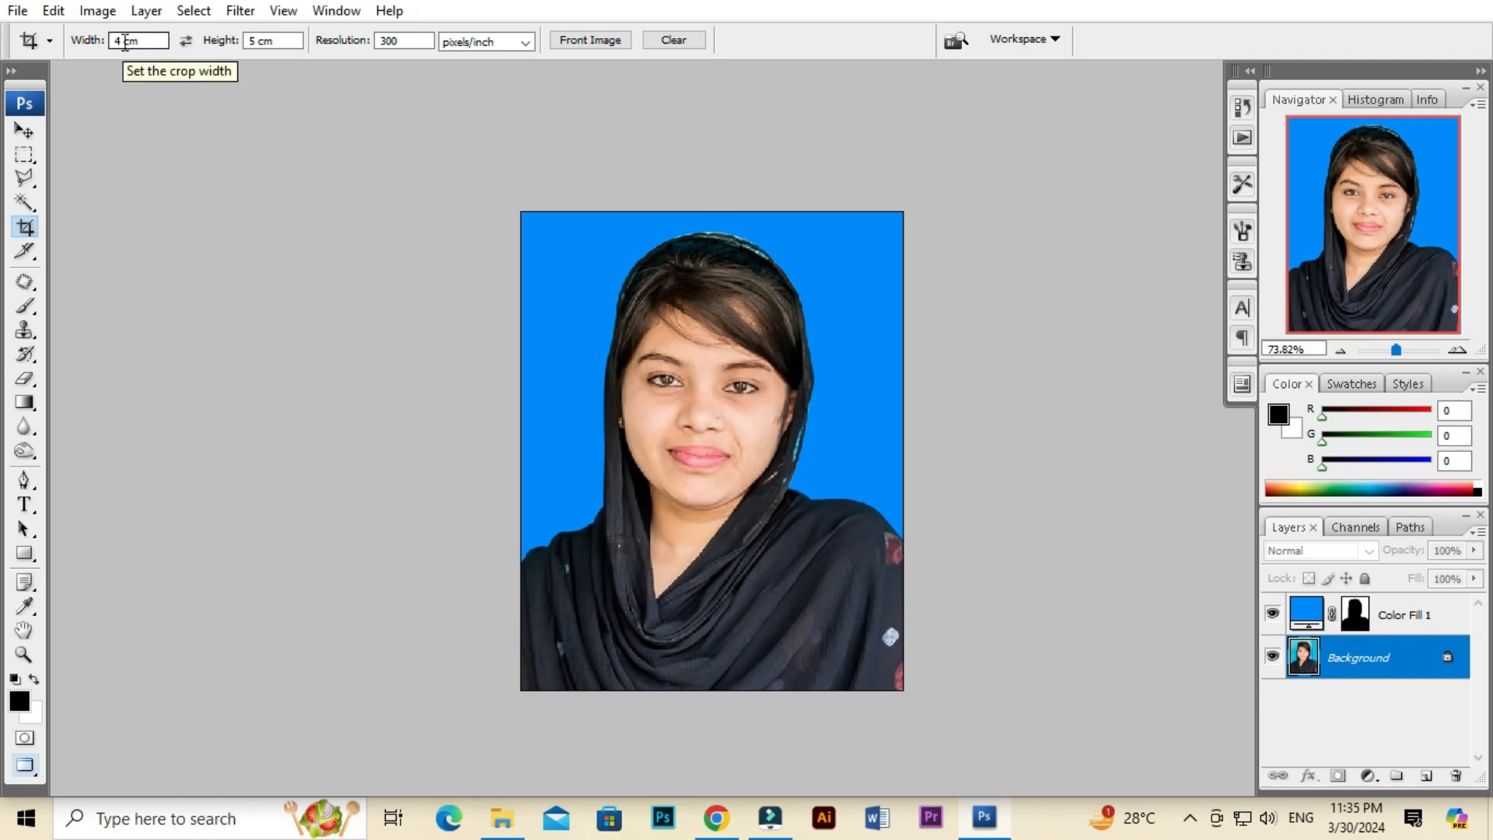
left_click_drag(144, 41, 90, 43)
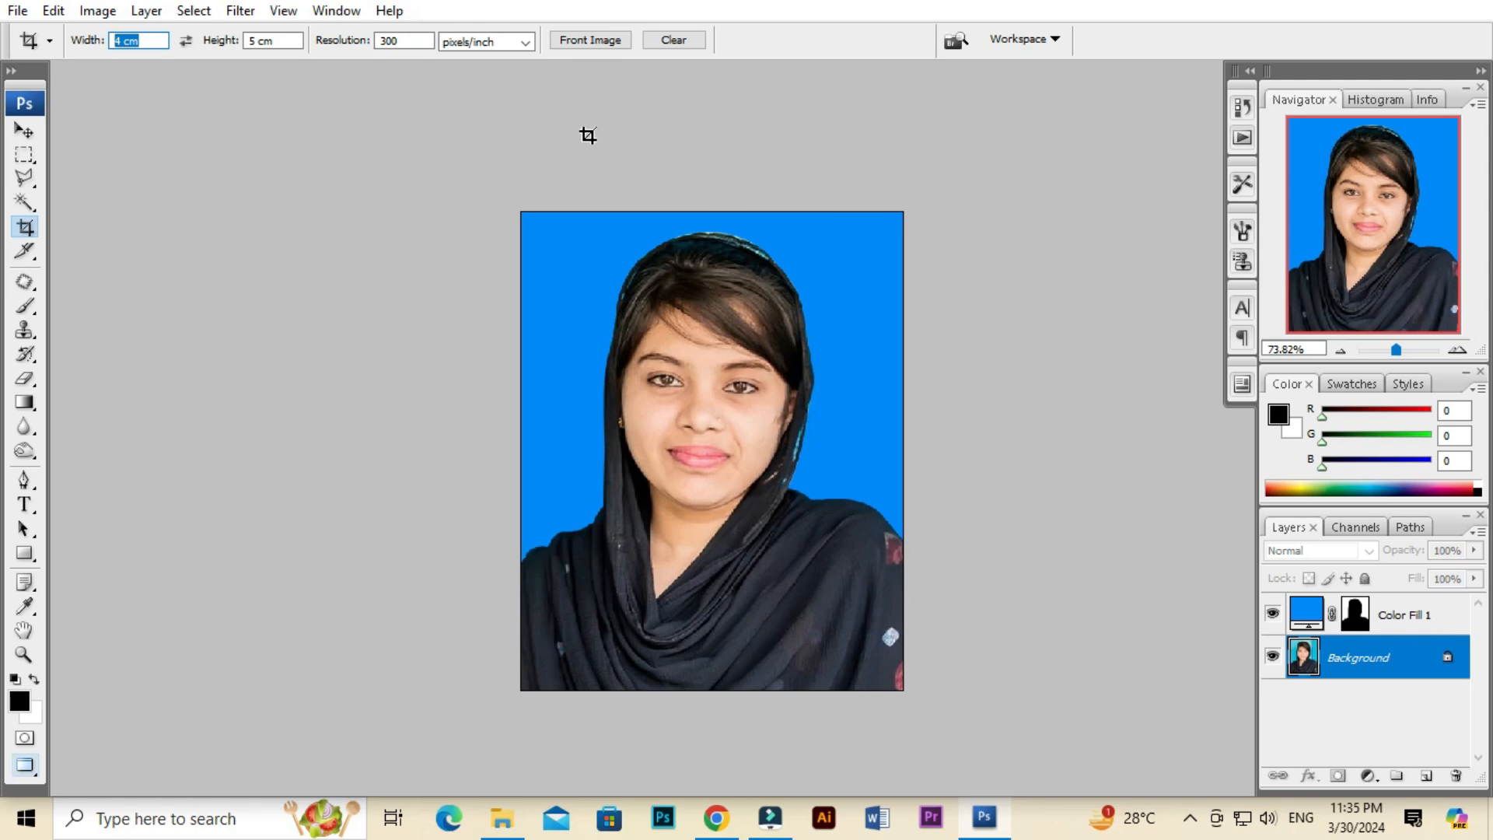
type("2 in")
key("Tab")
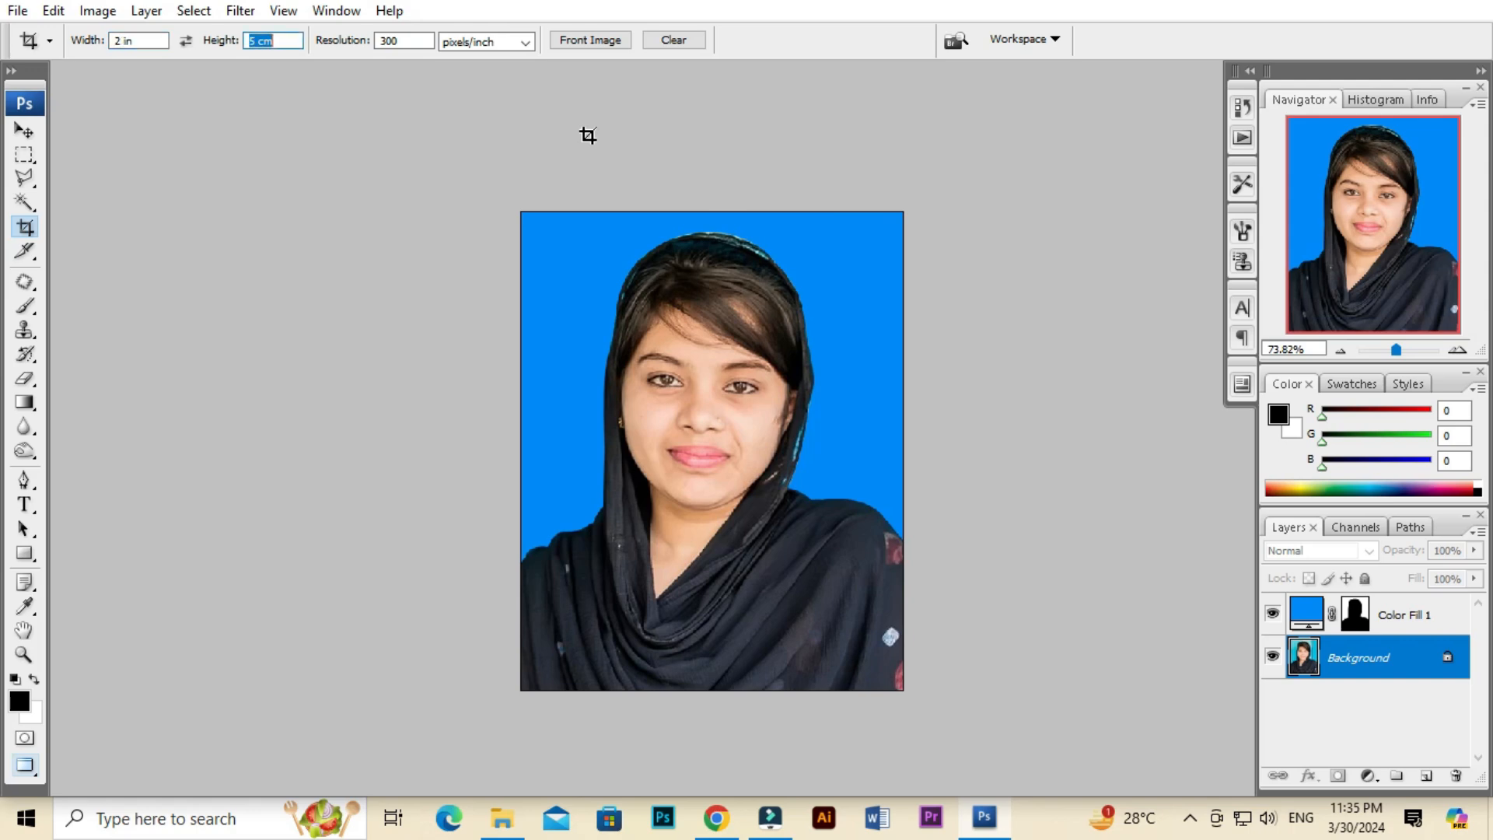
type("2 in")
key("Tab")
key("Return")
Crop the portrait to a square spanning the photo's full width from its upper edge down to the shoulders
left_click_drag(491, 191, 1070, 684)
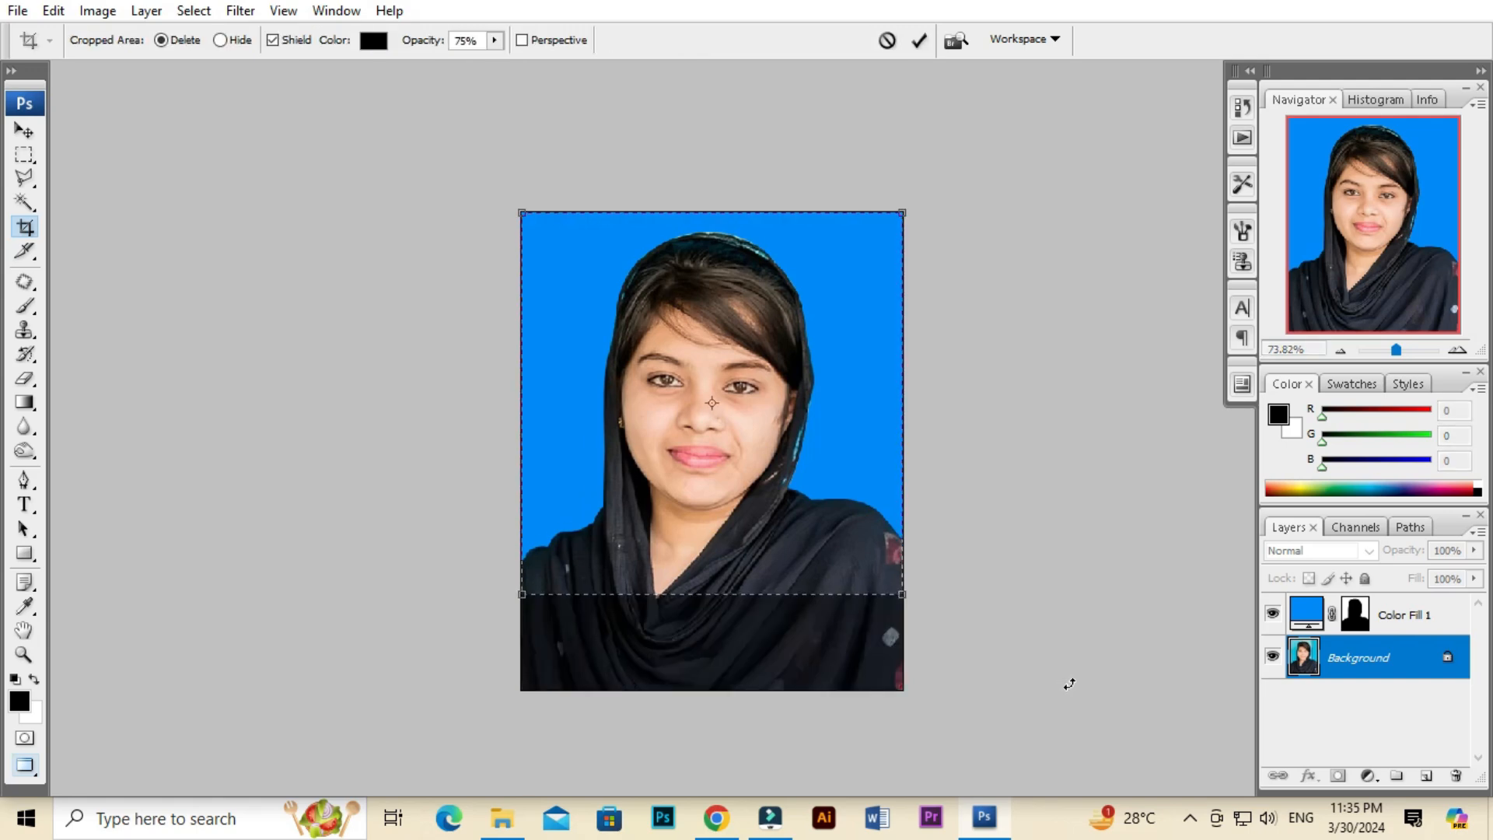
key("Return")
scroll(855, 397, "up", 2)
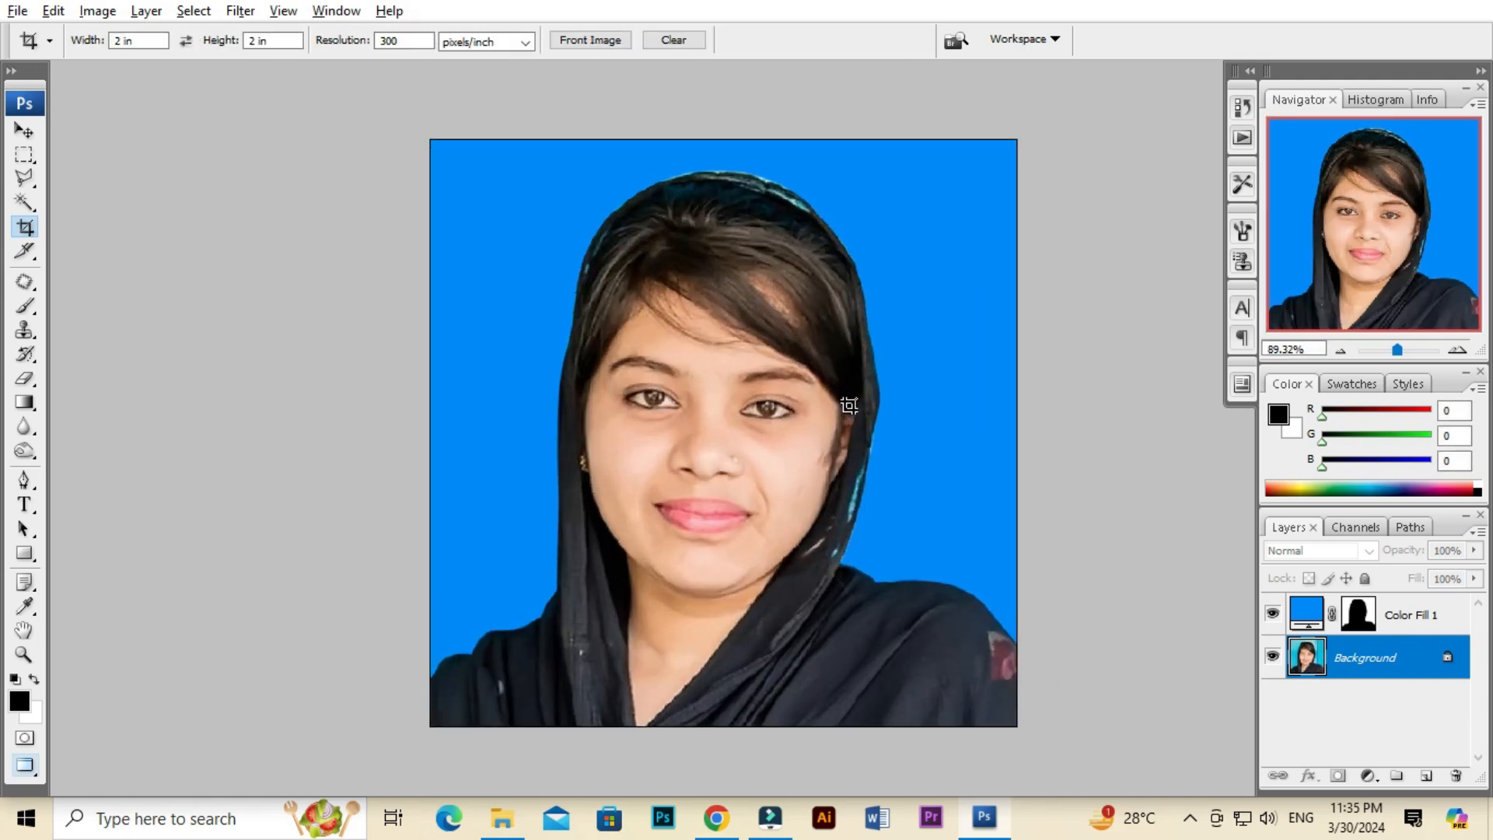
scroll(849, 405, "down", 4)
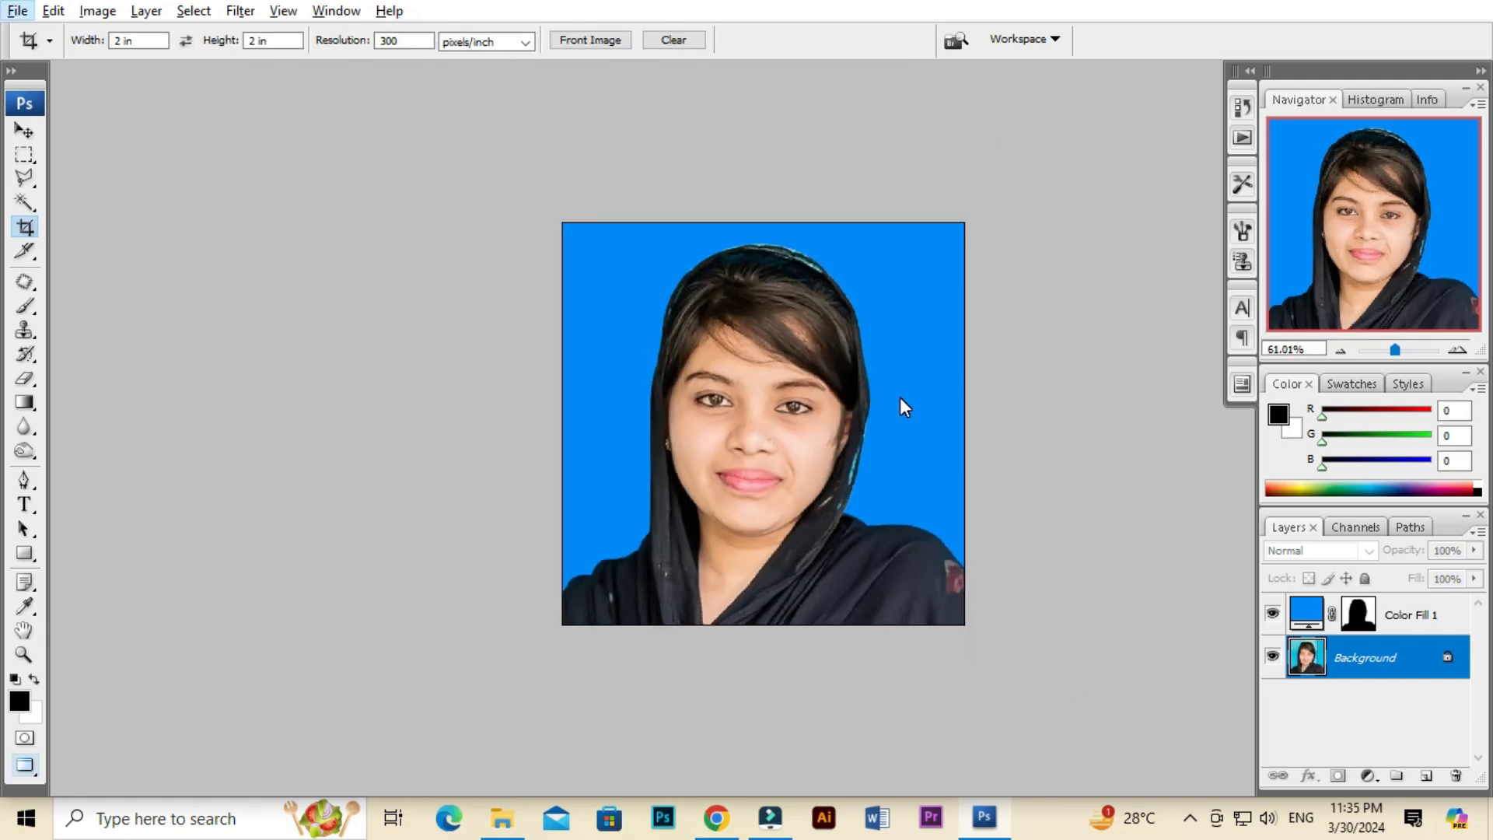